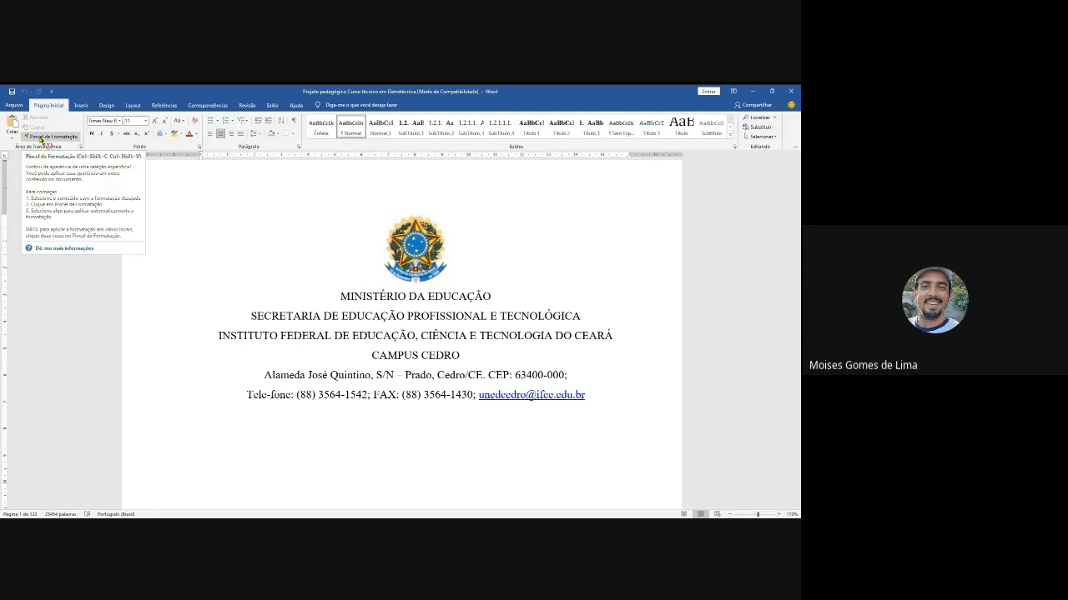
Step: Open the Clipboard pane to show the copied items and view the available paste options
{"action": "left_click", "coordinate": [80, 146]}
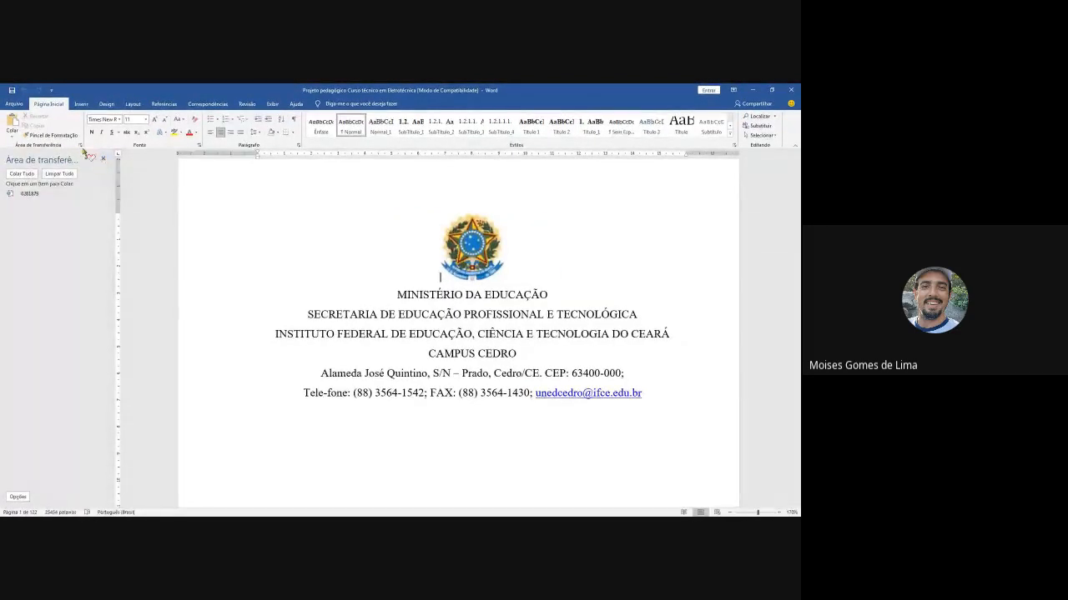
{"action": "left_click", "coordinate": [81, 146]}
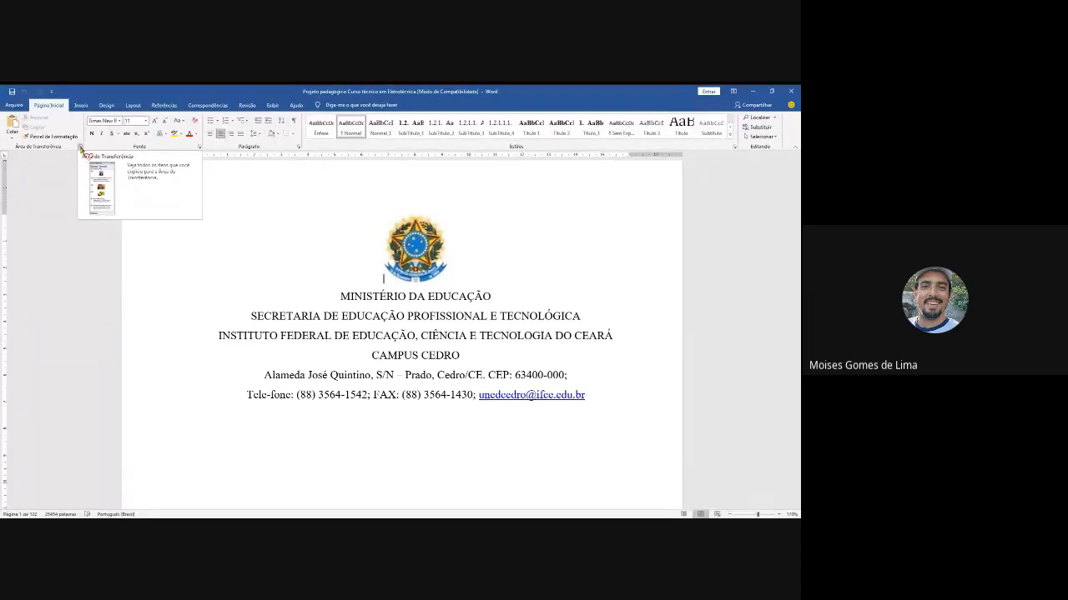
{"action": "left_click", "coordinate": [80, 146]}
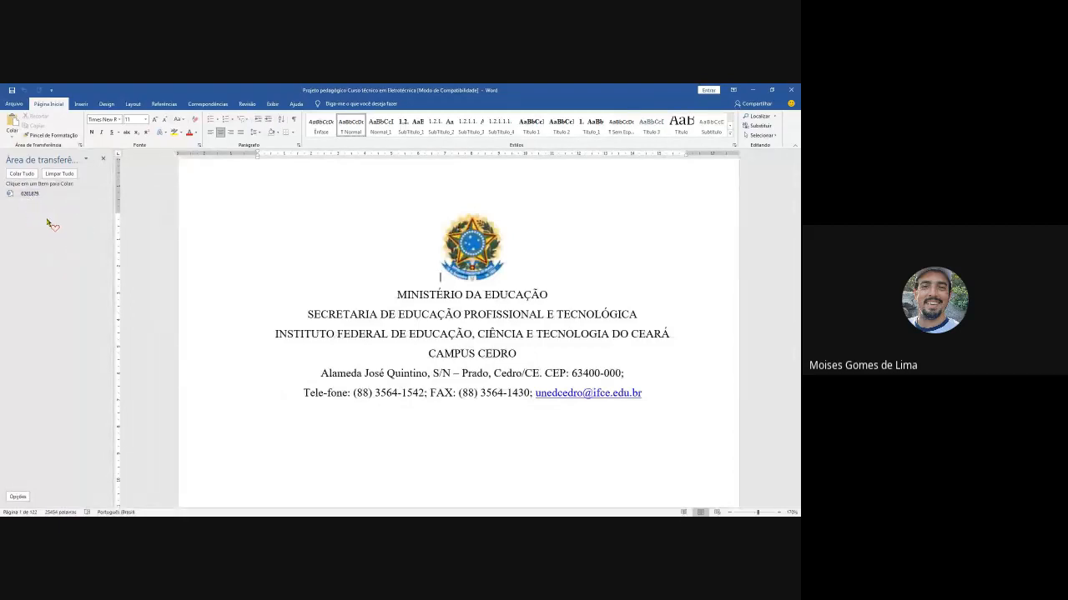
{"action": "left_click", "coordinate": [86, 160]}
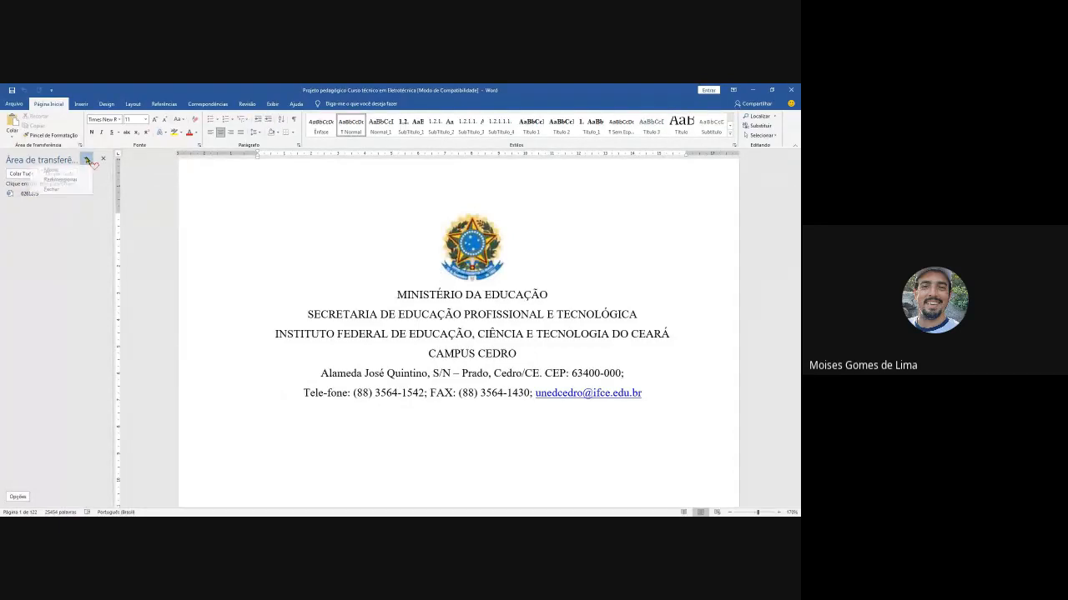
{"action": "left_click", "coordinate": [61, 230]}
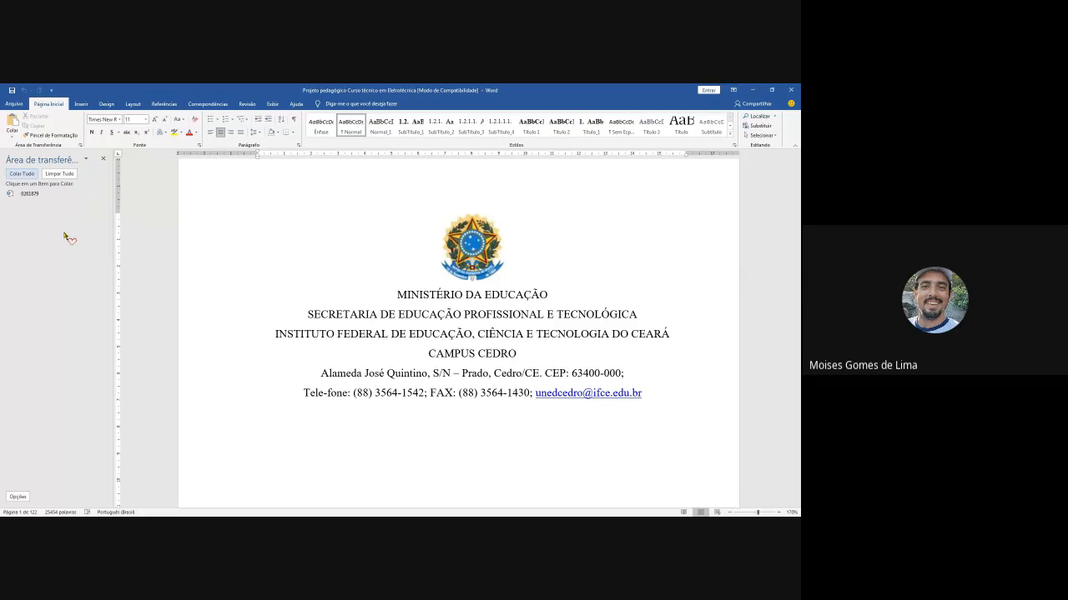
{"action": "left_click", "coordinate": [13, 134]}
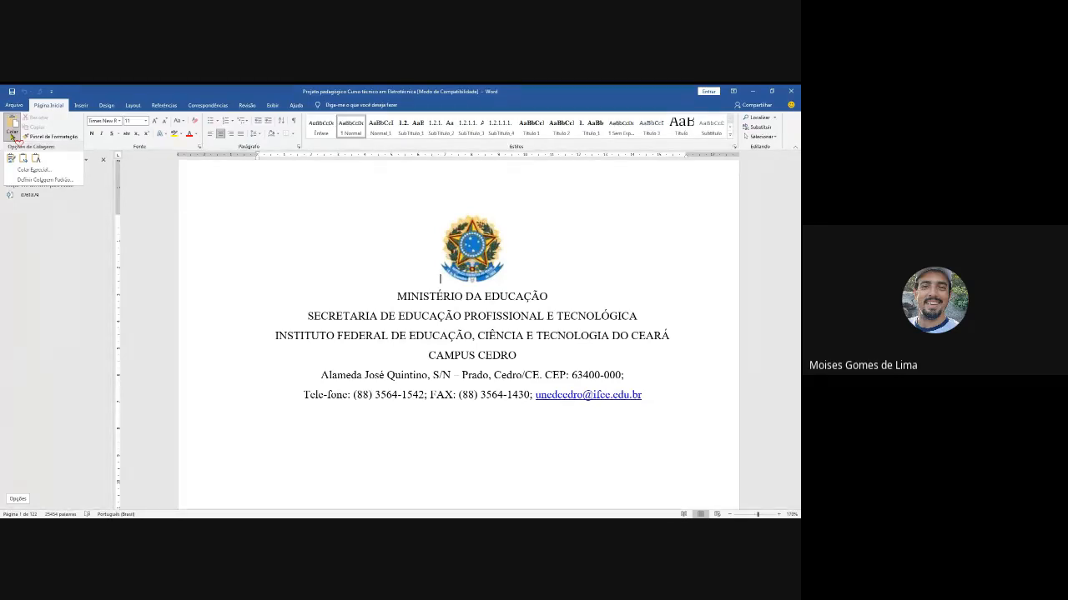
{"action": "left_click", "coordinate": [358, 435]}
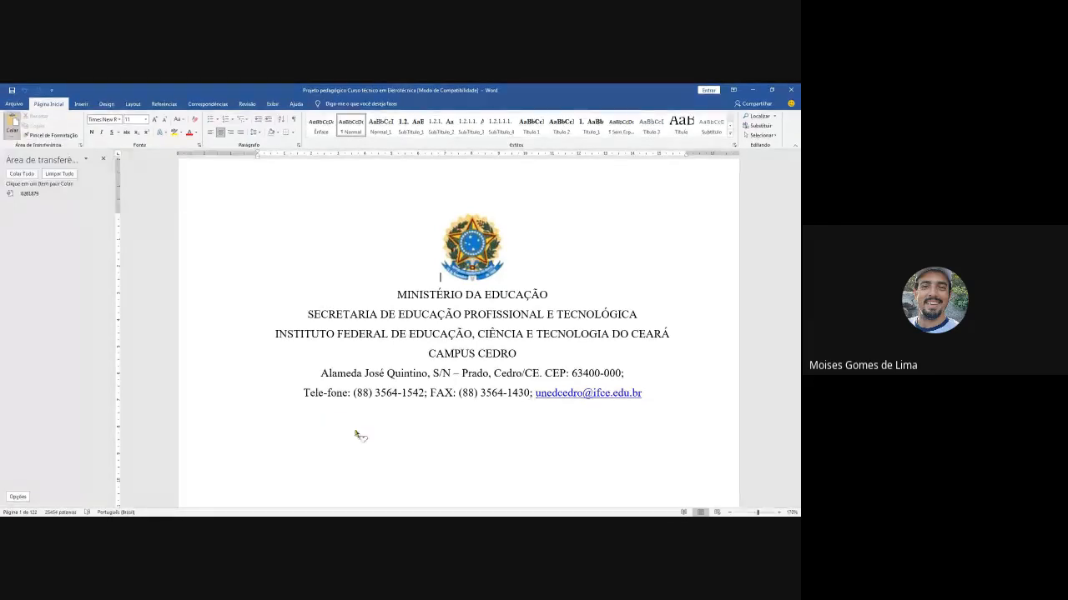
Step: Insert two blank lines below the telephone and e-mail line on the cover page
{"action": "left_click", "coordinate": [650, 392]}
{"action": "key", "text": "Return"}
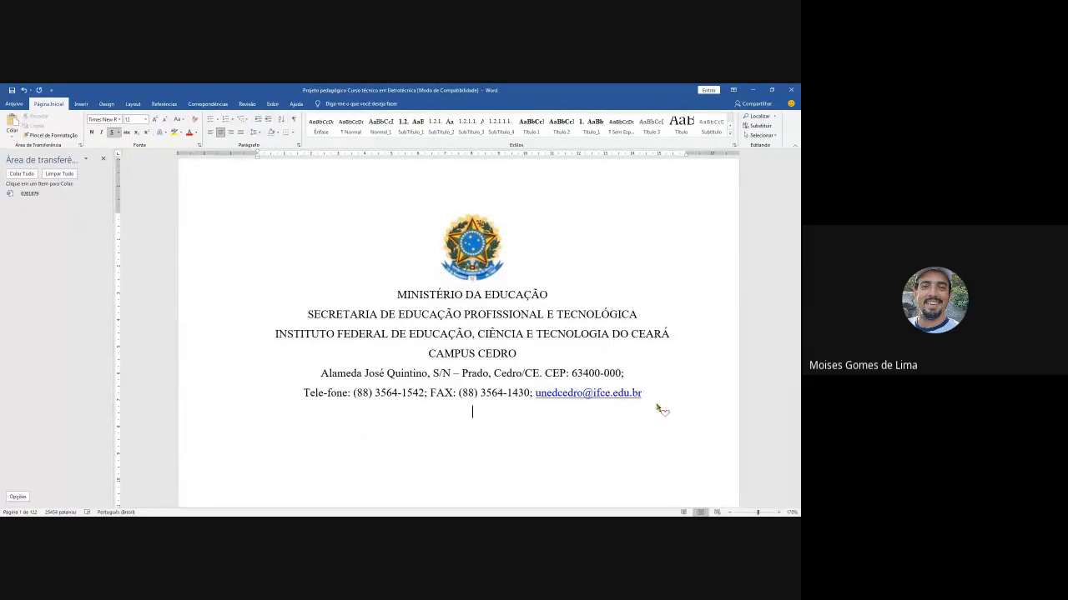
{"action": "key", "text": "Return"}
{"action": "scroll", "coordinate": [477, 353], "scroll_direction": "down", "scroll_amount": 2}
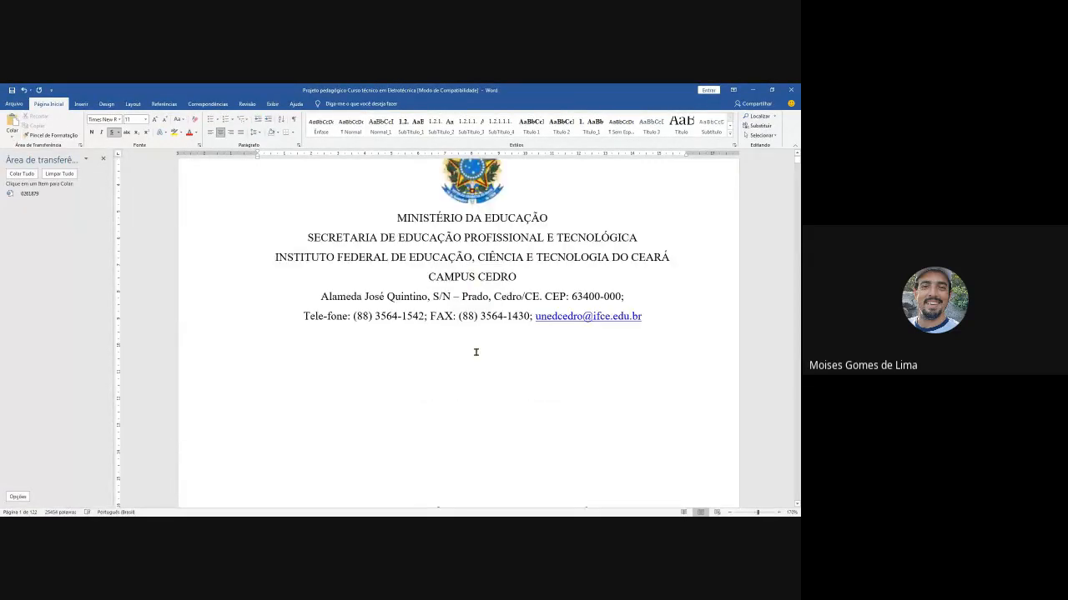
{"action": "scroll", "coordinate": [472, 340], "scroll_direction": "up", "scroll_amount": 3, "text": "ctrl"}
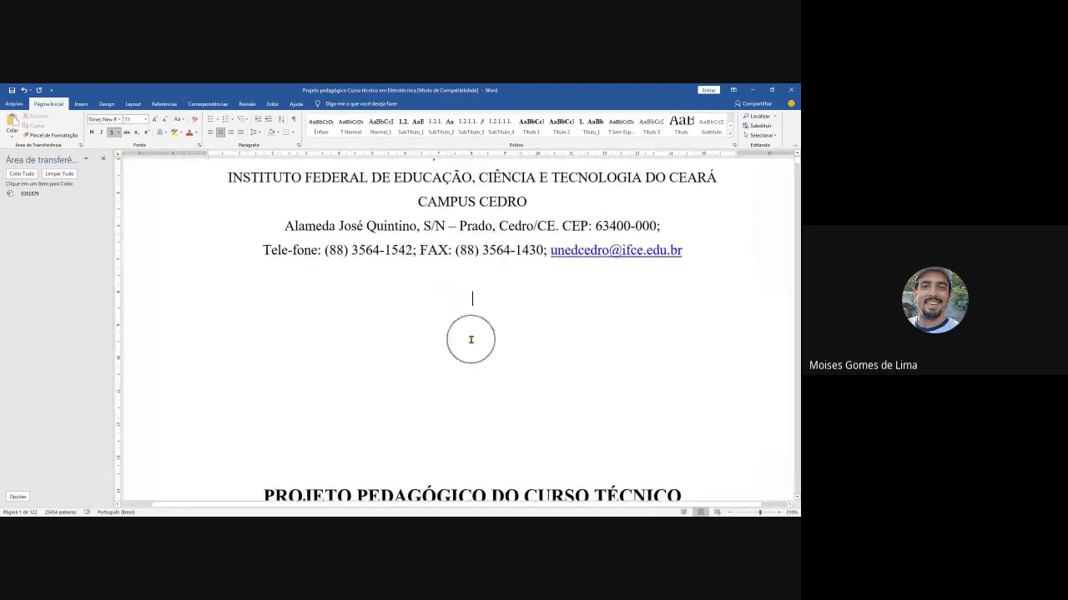
Step: Paste the copied number on the blank line under the contact details and undo the paste
{"action": "left_click", "coordinate": [12, 121]}
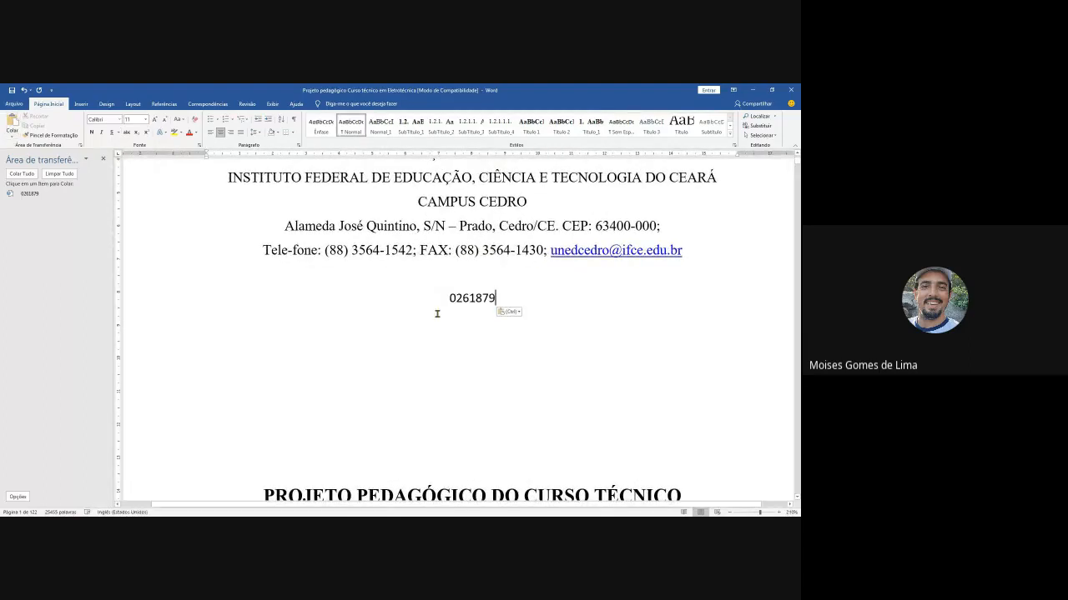
{"action": "left_click", "coordinate": [522, 307]}
{"action": "left_click", "coordinate": [493, 301]}
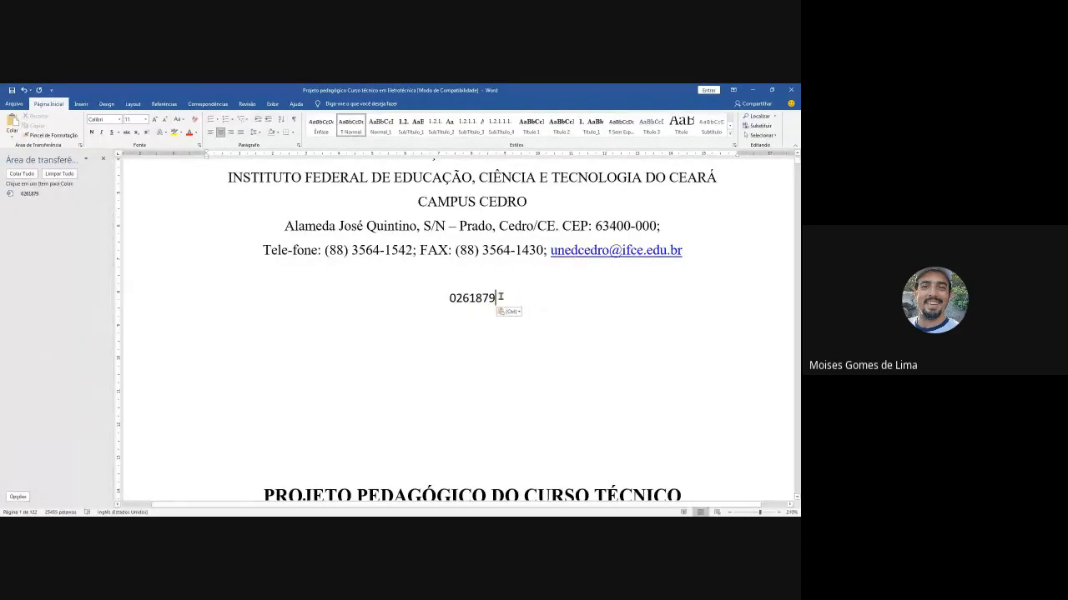
{"action": "key", "text": "ctrl+z"}
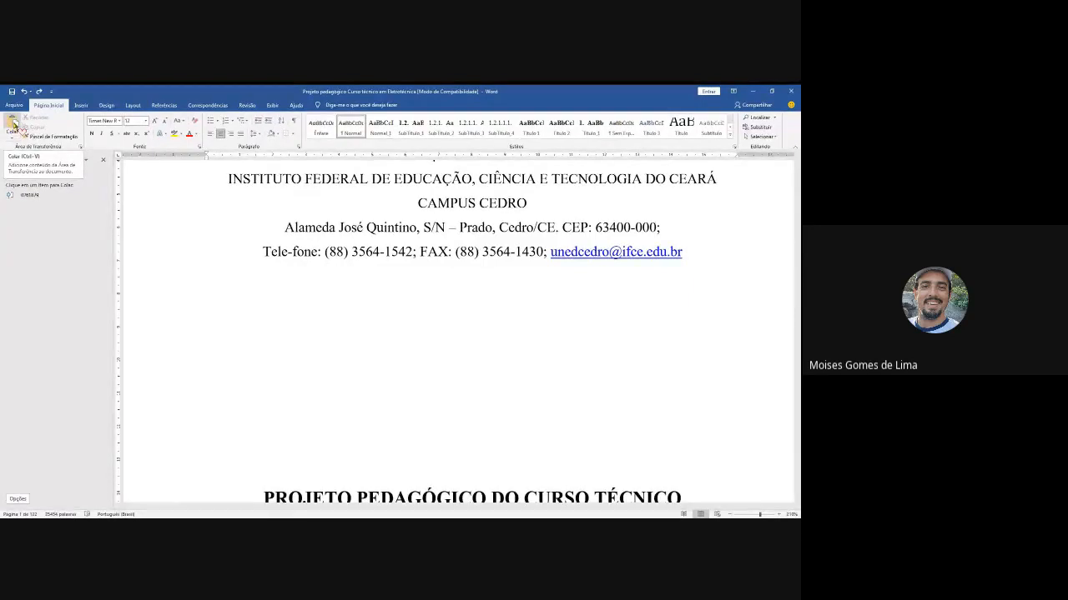
Step: Paste the copied number again under the contact details and delete it
{"action": "left_click", "coordinate": [15, 123]}
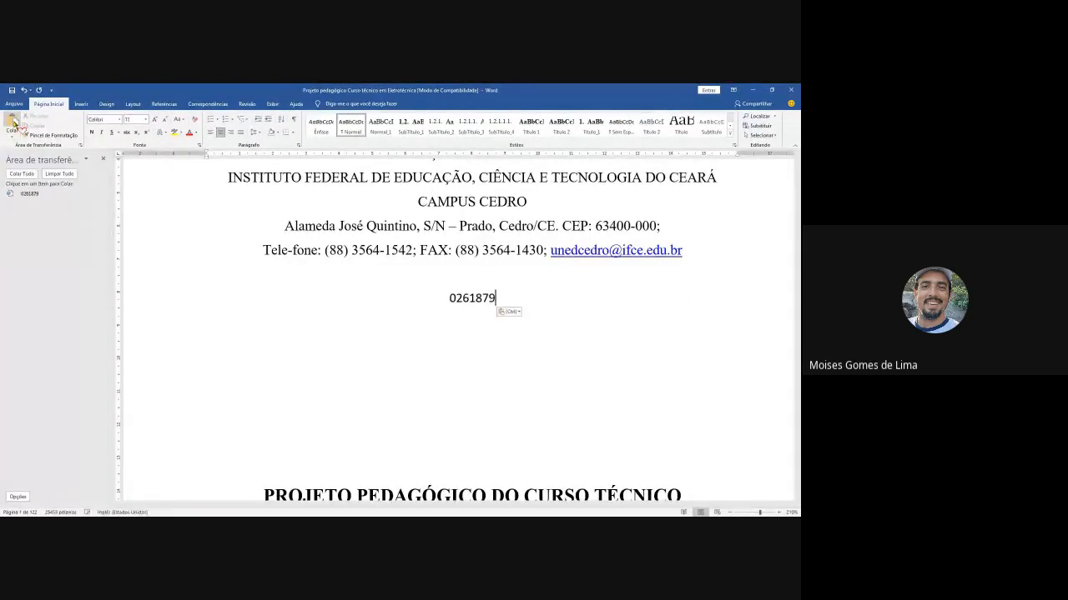
{"action": "key", "text": "shift+Home"}
{"action": "key", "text": "BackSpace"}
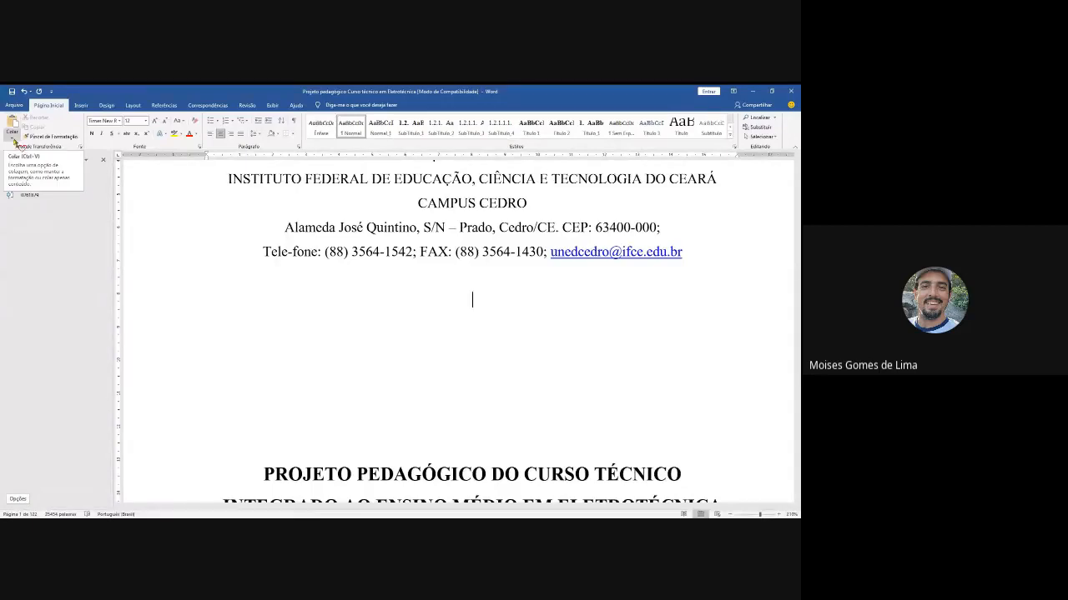
Step: Preview the copied number with the Keep Source Formatting paste option without inserting it
{"action": "left_click", "coordinate": [15, 142]}
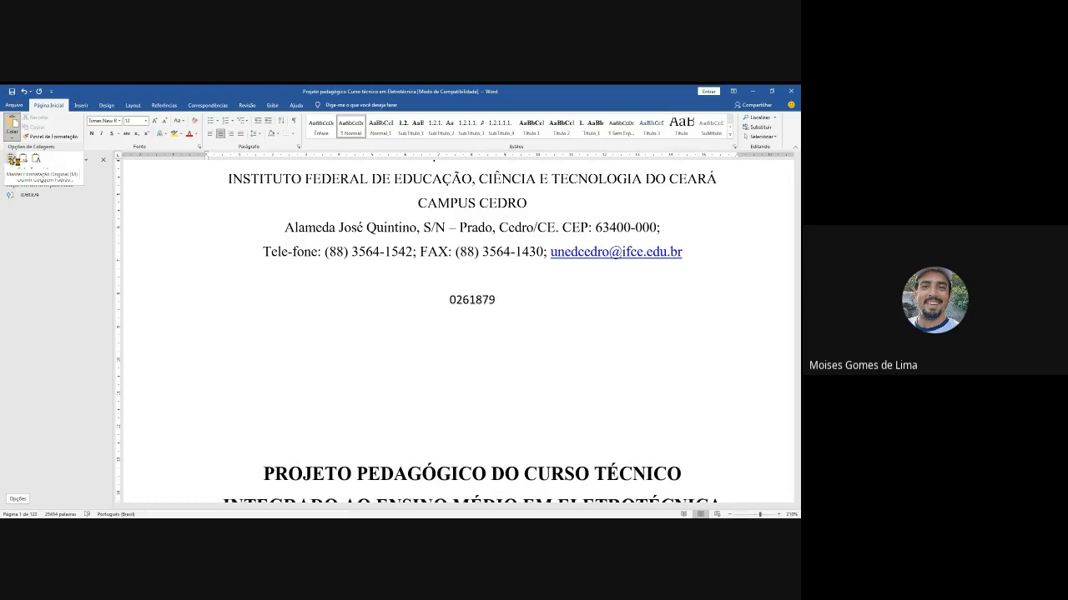
{"action": "key", "text": "Escape"}
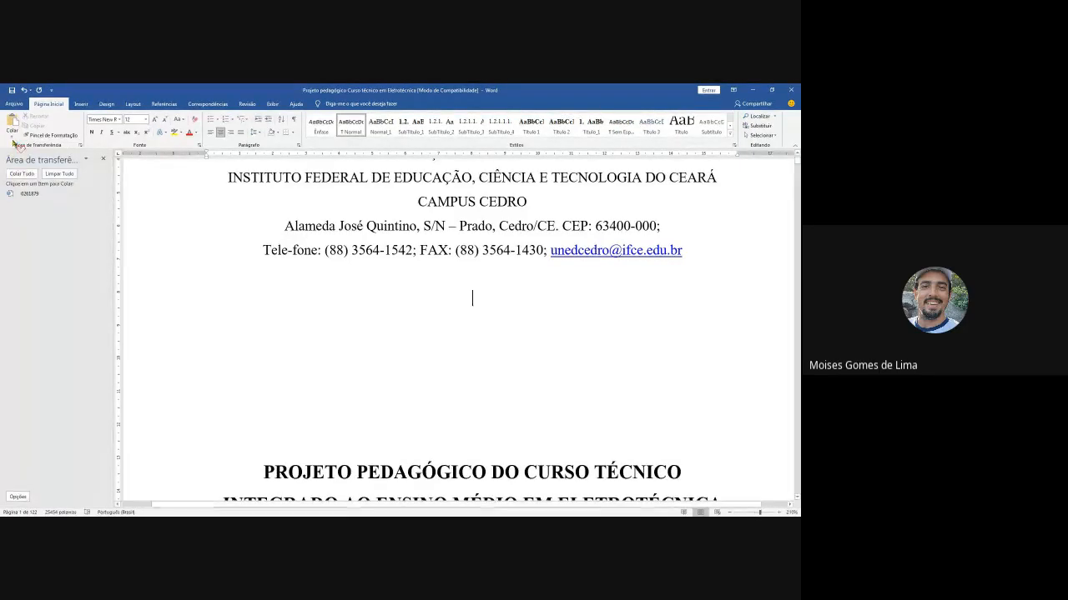
{"action": "left_click", "coordinate": [14, 139]}
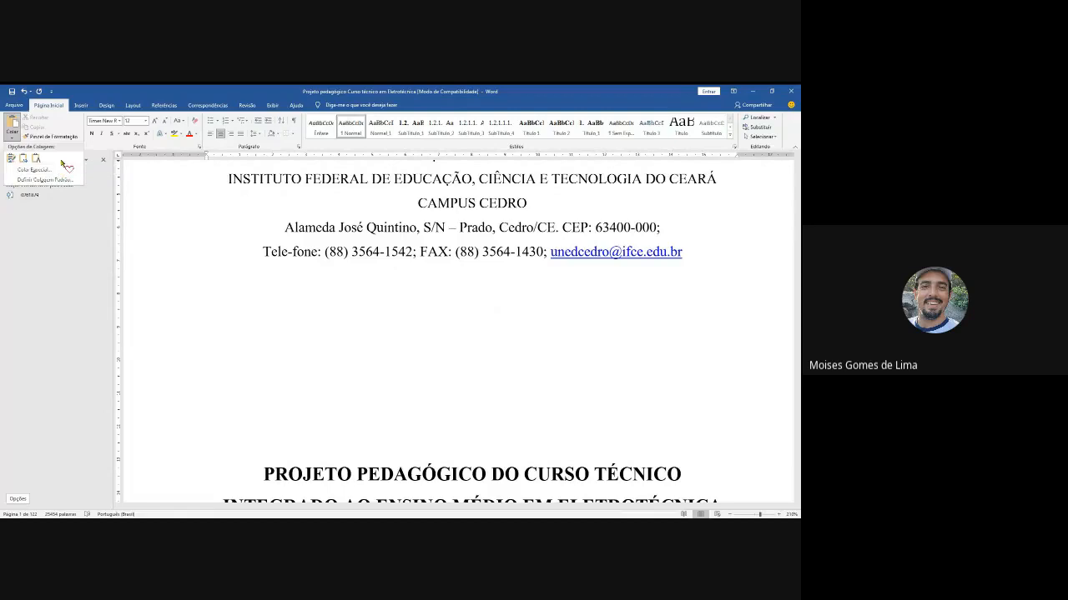
{"action": "left_click", "coordinate": [424, 307]}
Step: Copy the heading "IDENTIFICAÇÃO DO CURSO" on page 7
{"action": "scroll", "coordinate": [423, 305], "scroll_direction": "down", "scroll_amount": 5}
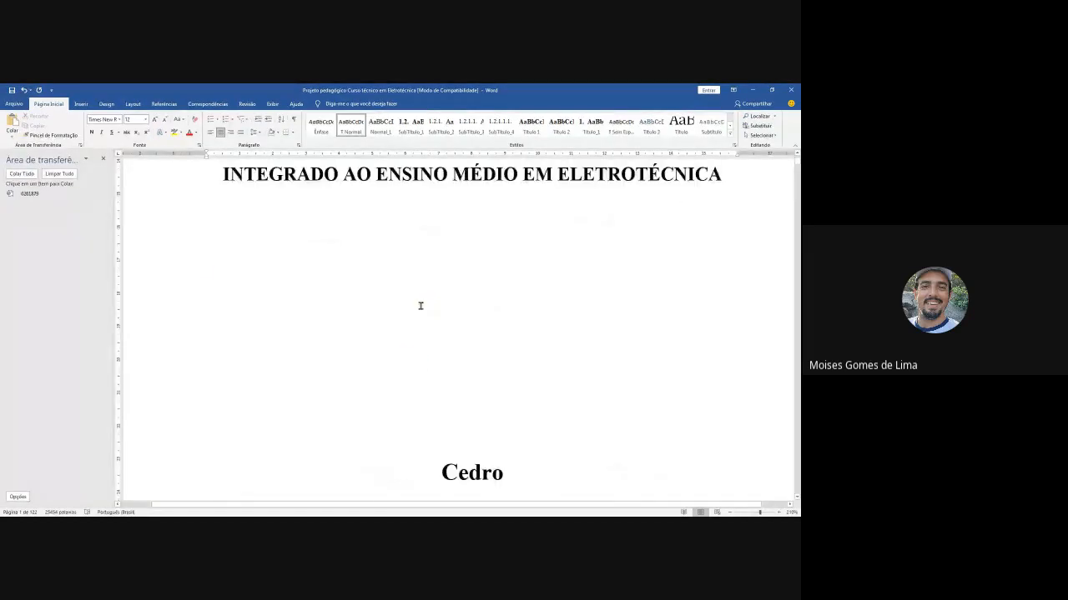
{"action": "scroll", "coordinate": [420, 306], "scroll_direction": "down", "scroll_amount": 4}
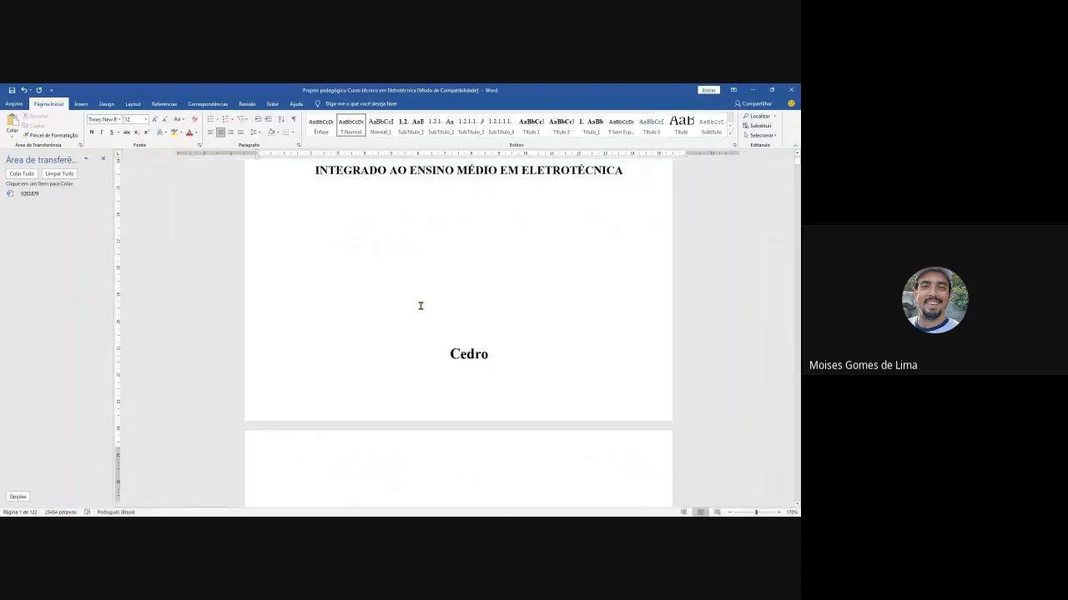
{"action": "scroll", "coordinate": [421, 305], "scroll_direction": "down", "scroll_amount": 3}
{"action": "scroll", "coordinate": [421, 305], "scroll_direction": "down", "scroll_amount": 12}
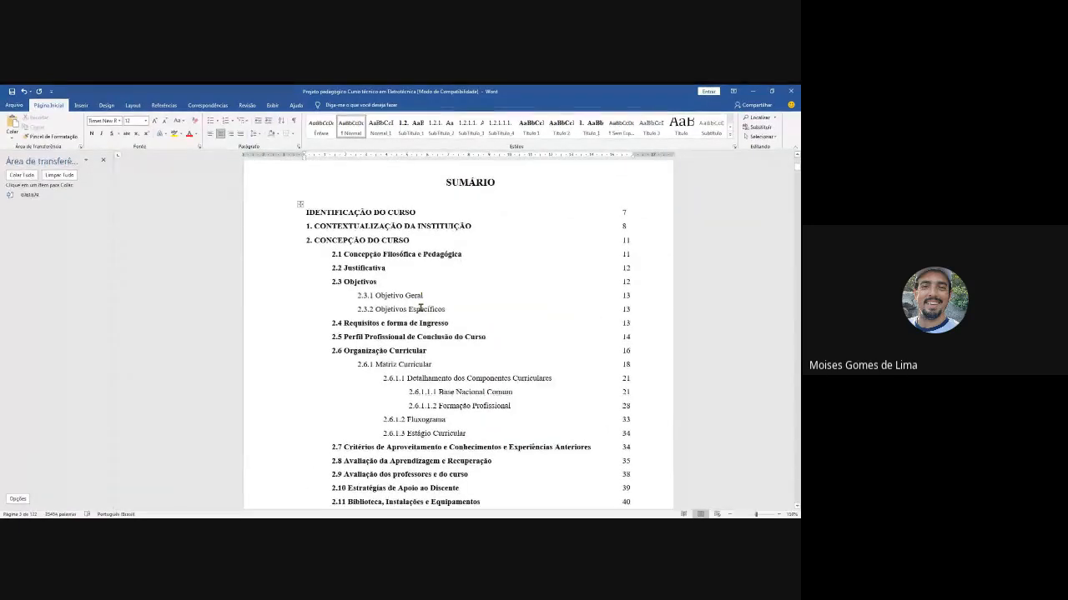
{"action": "scroll", "coordinate": [421, 309], "scroll_direction": "down", "scroll_amount": 2}
{"action": "scroll", "coordinate": [421, 305], "scroll_direction": "up", "scroll_amount": 4}
{"action": "scroll", "coordinate": [420, 308], "scroll_direction": "down", "scroll_amount": 12}
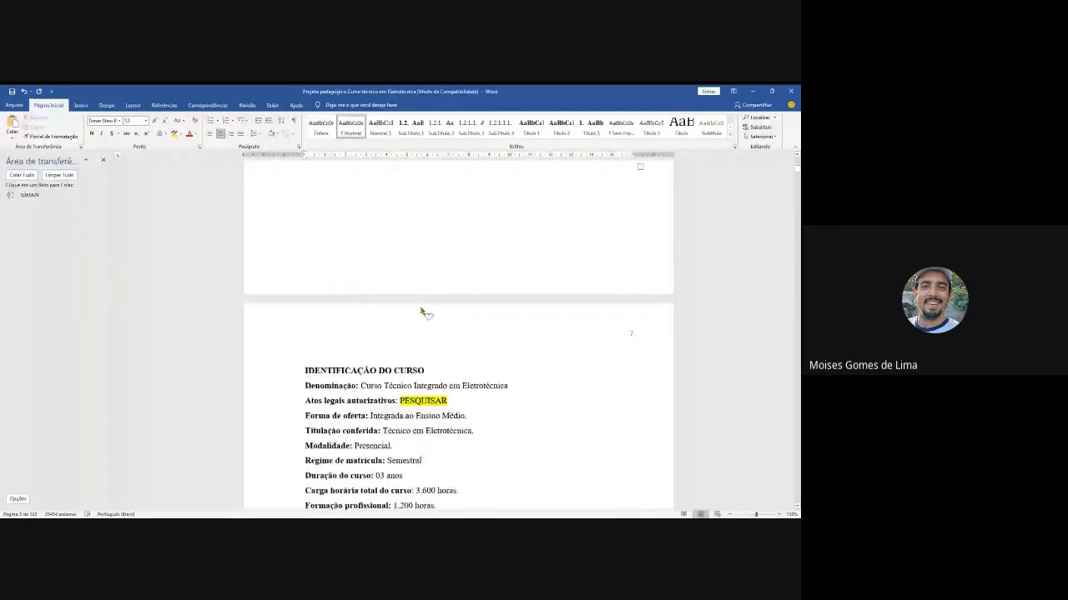
{"action": "scroll", "coordinate": [421, 308], "scroll_direction": "down", "scroll_amount": 6}
{"action": "scroll", "coordinate": [420, 307], "scroll_direction": "up", "scroll_amount": 4}
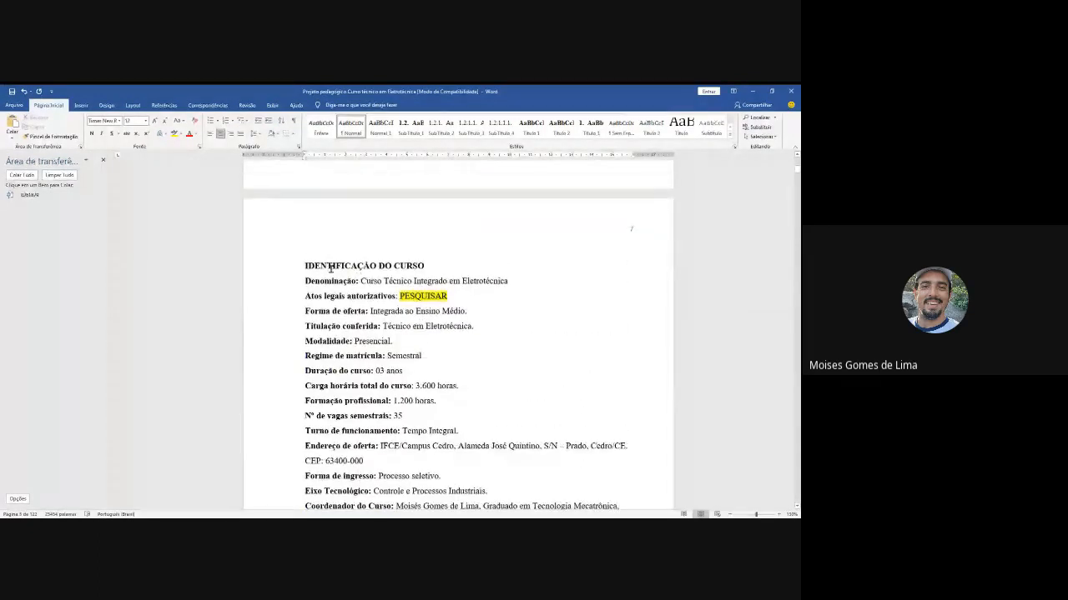
{"action": "left_click_drag", "start_coordinate": [306, 269], "coordinate": [431, 265]}
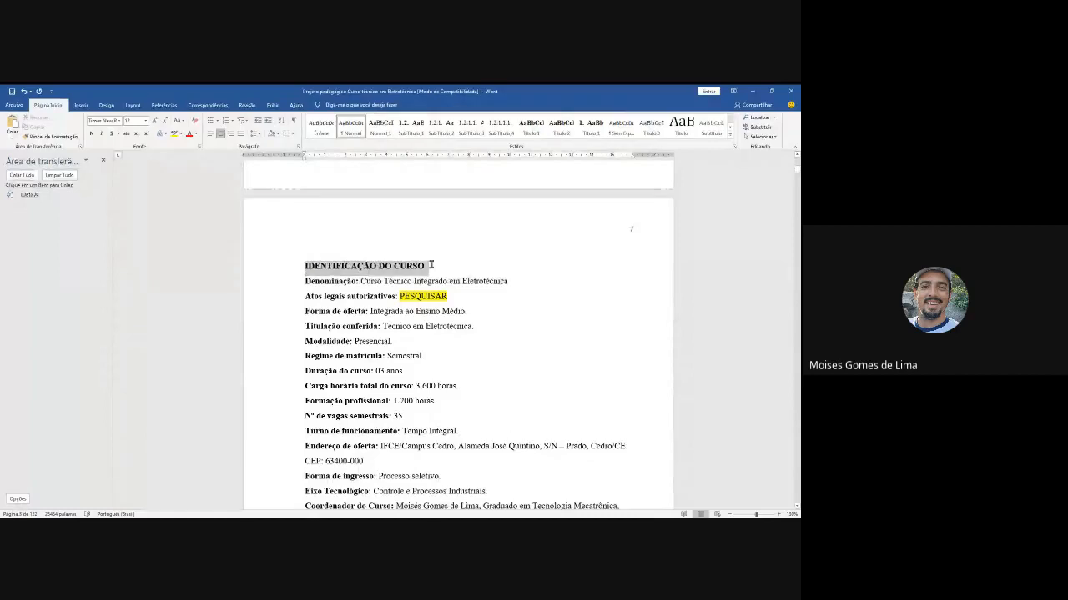
{"action": "scroll", "coordinate": [456, 336], "scroll_direction": "up", "scroll_amount": 1}
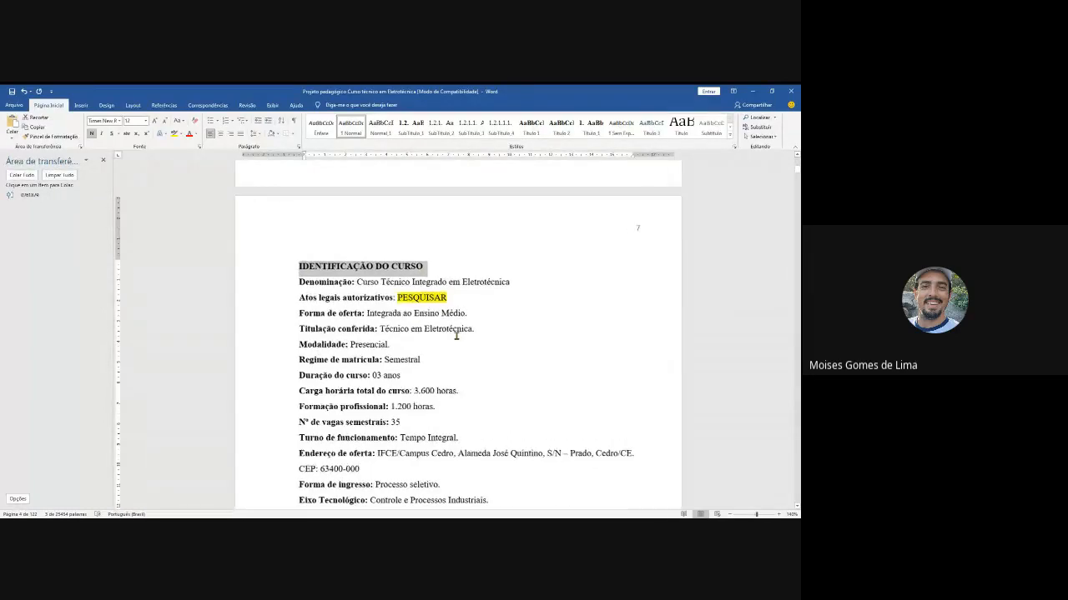
{"action": "scroll", "coordinate": [456, 336], "scroll_direction": "up", "scroll_amount": 9}
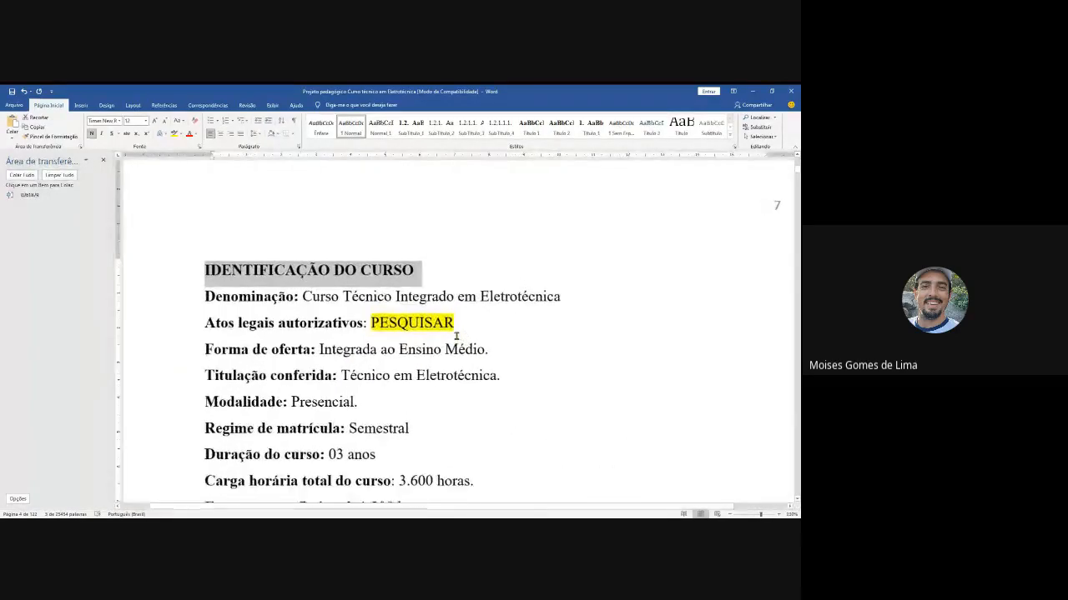
{"action": "left_click", "coordinate": [208, 269]}
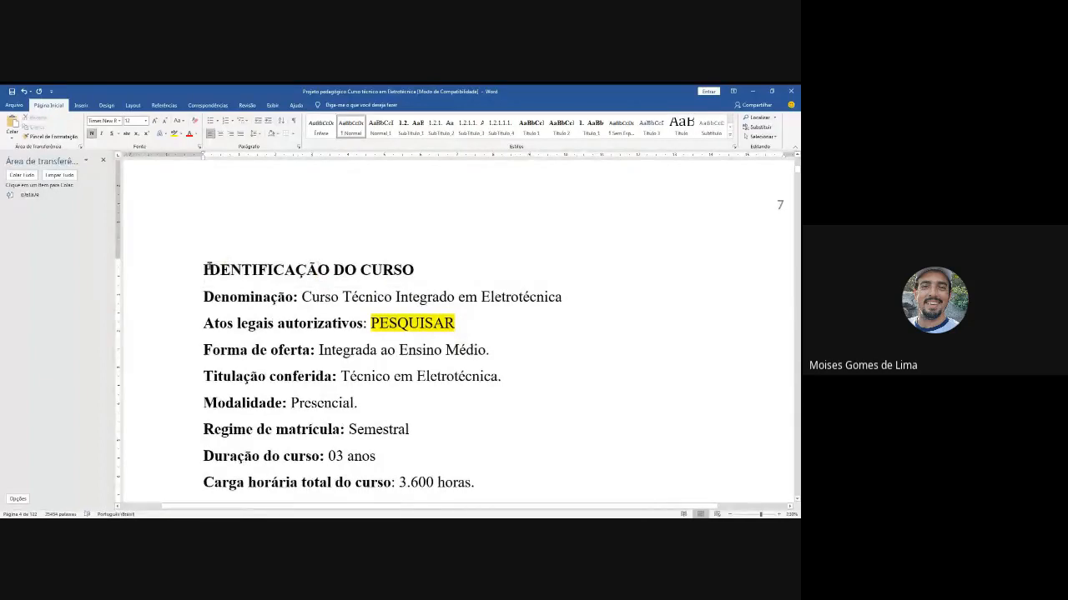
{"action": "left_click_drag", "start_coordinate": [201, 269], "coordinate": [416, 271]}
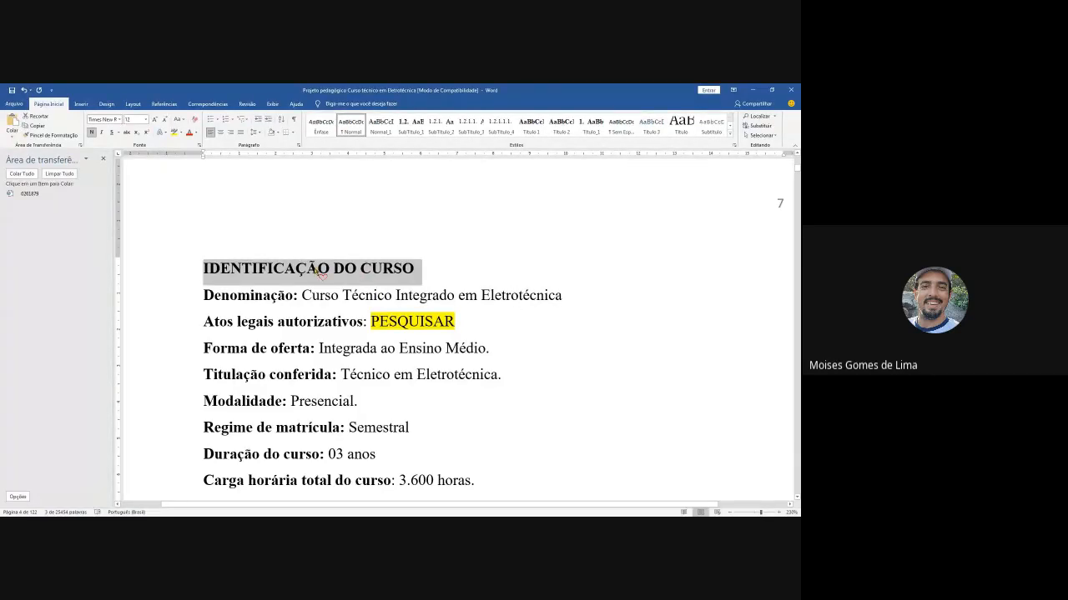
{"action": "right_click", "coordinate": [349, 268]}
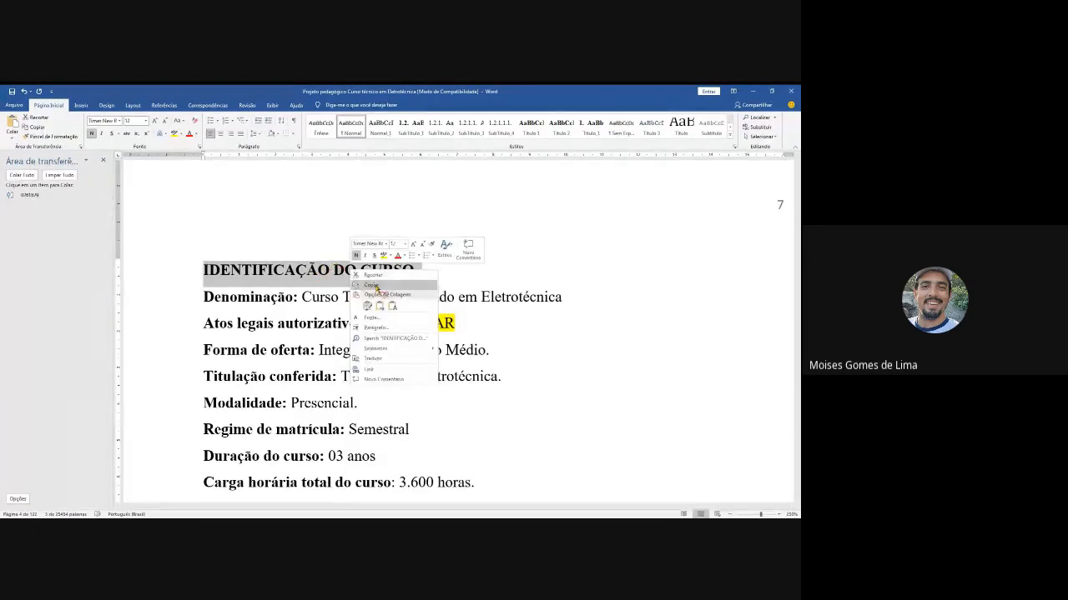
{"action": "left_click", "coordinate": [372, 285]}
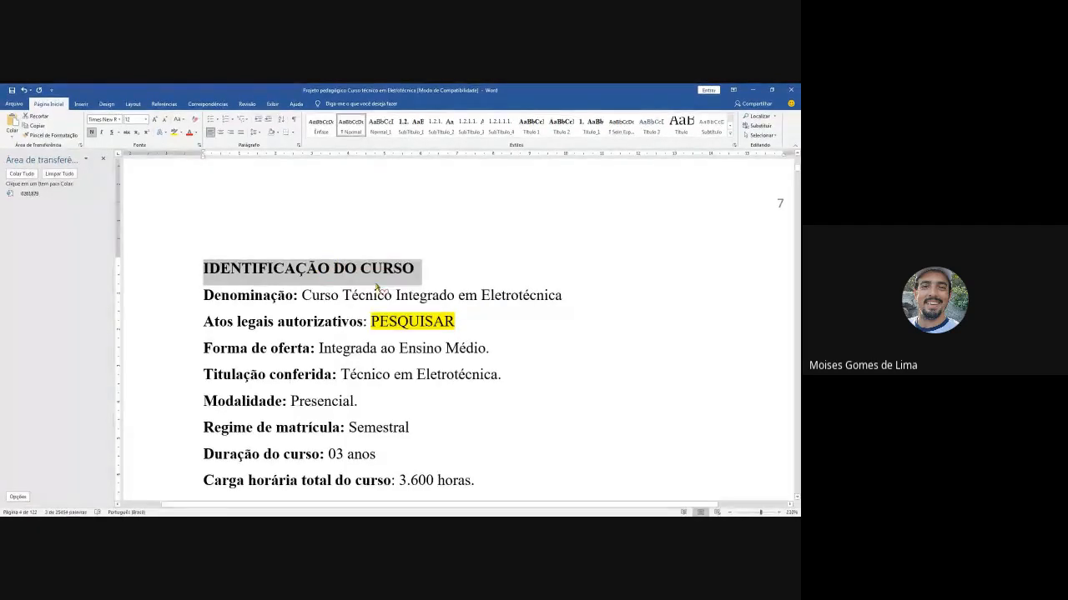
Step: Paste the copied heading as a picture after the Denominação line and open its picture formatting tools
{"action": "left_click", "coordinate": [568, 297]}
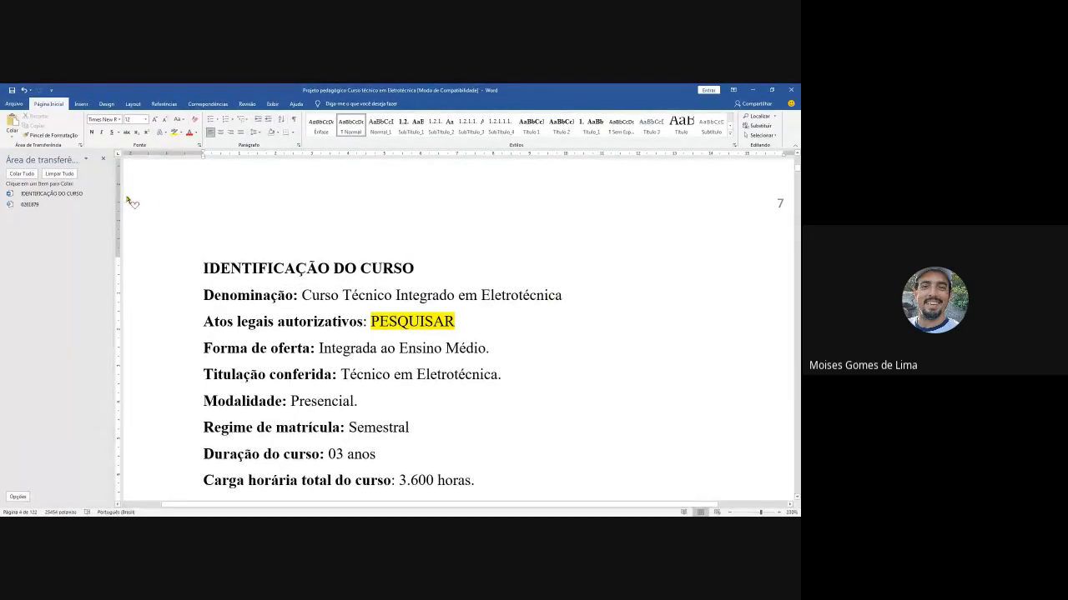
{"action": "left_click", "coordinate": [11, 142]}
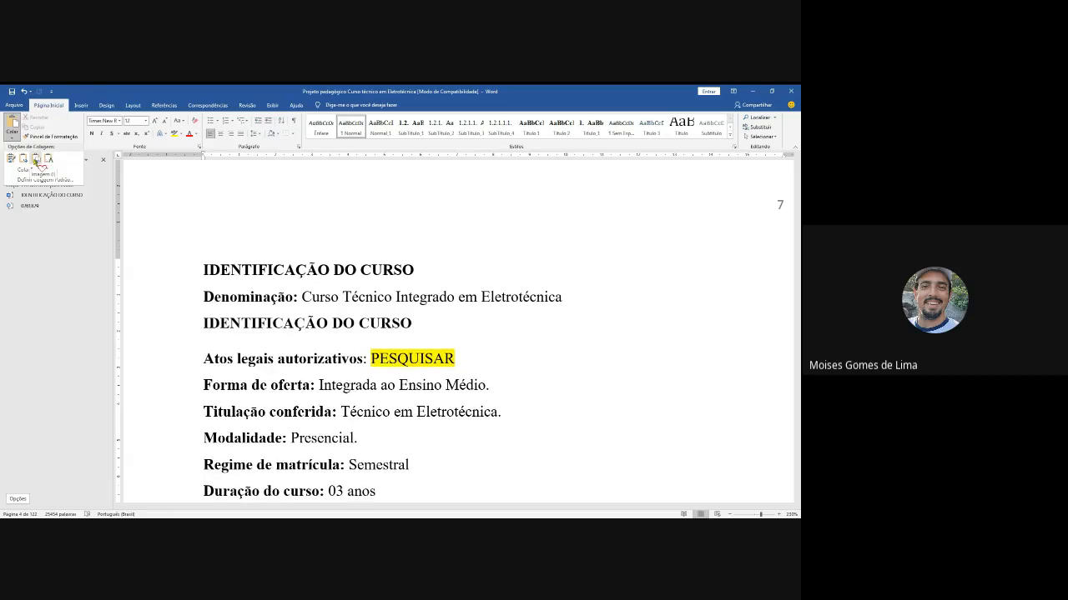
{"action": "left_click", "coordinate": [36, 161]}
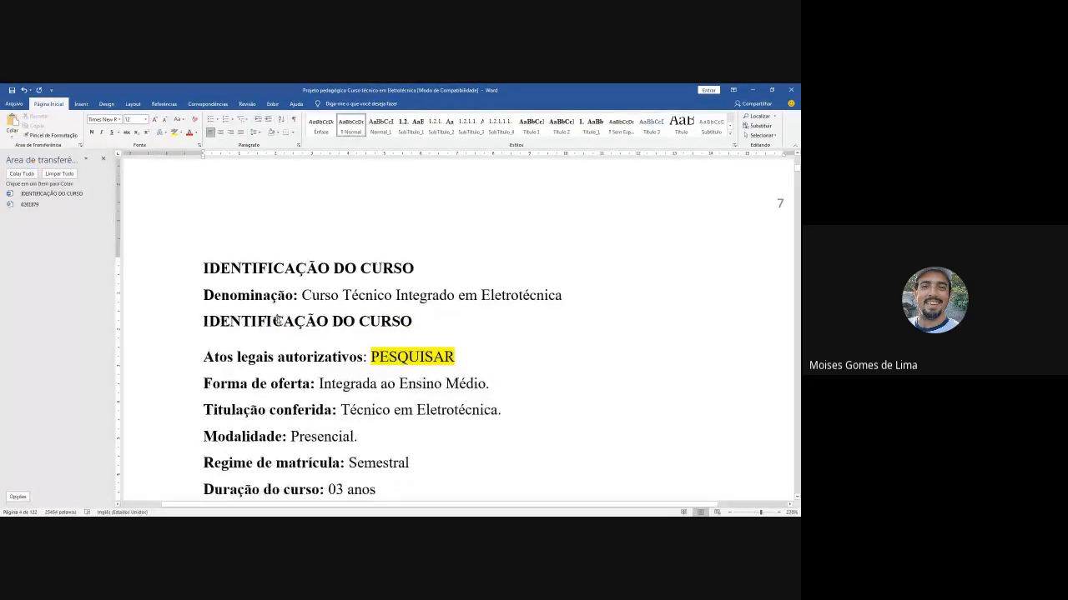
{"action": "left_click", "coordinate": [278, 321]}
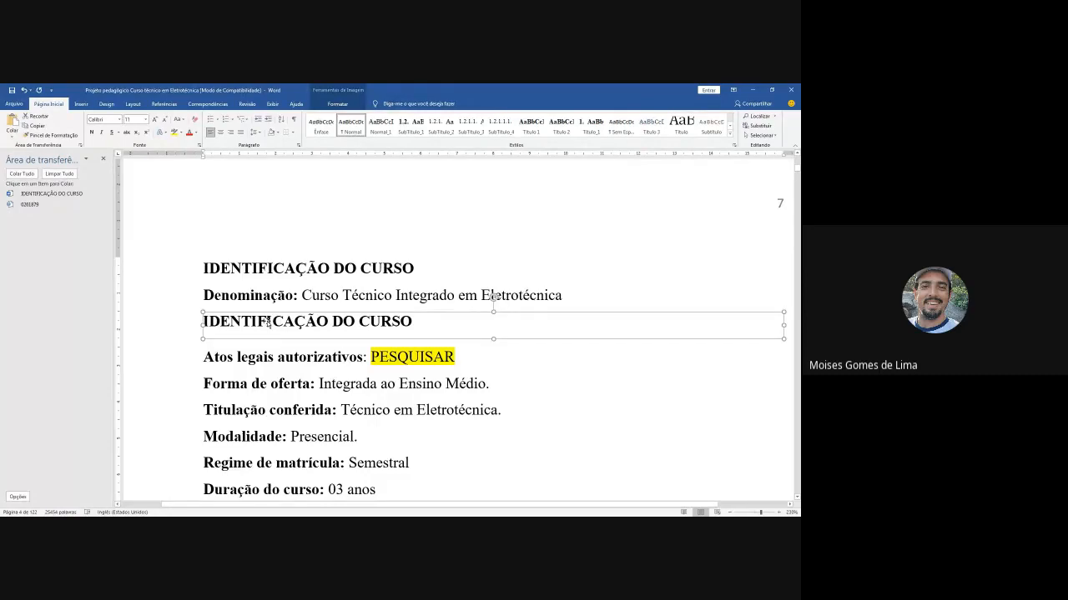
{"action": "double_click", "coordinate": [269, 324]}
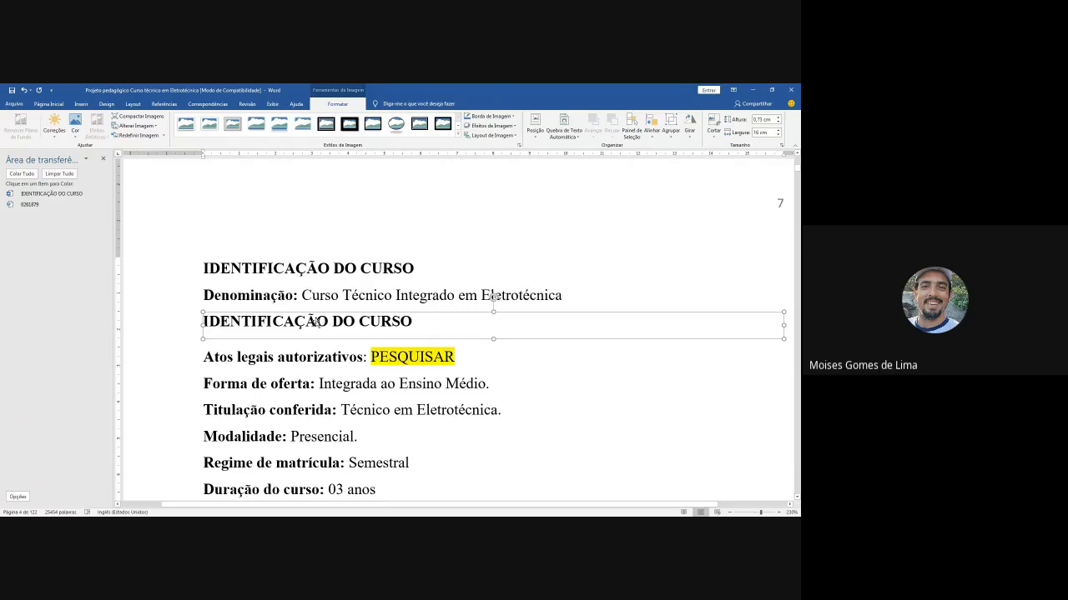
Step: Delete the pasted heading picture and copy the highlighted word "PESQUISAR" from the Atos legais autorizativos line
{"action": "key", "text": "Delete"}
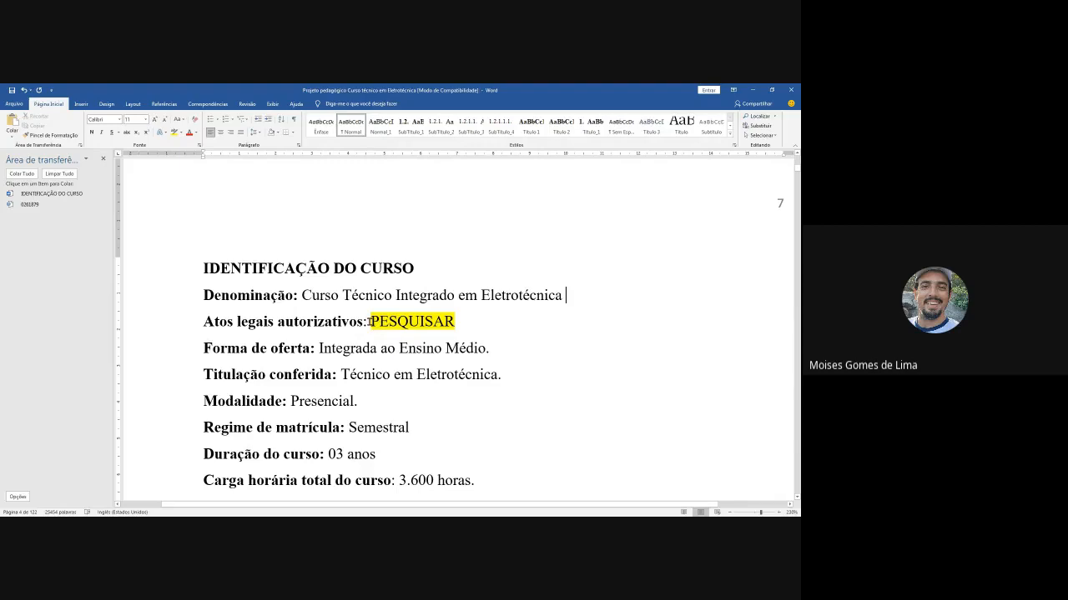
{"action": "left_click_drag", "start_coordinate": [372, 321], "coordinate": [455, 322]}
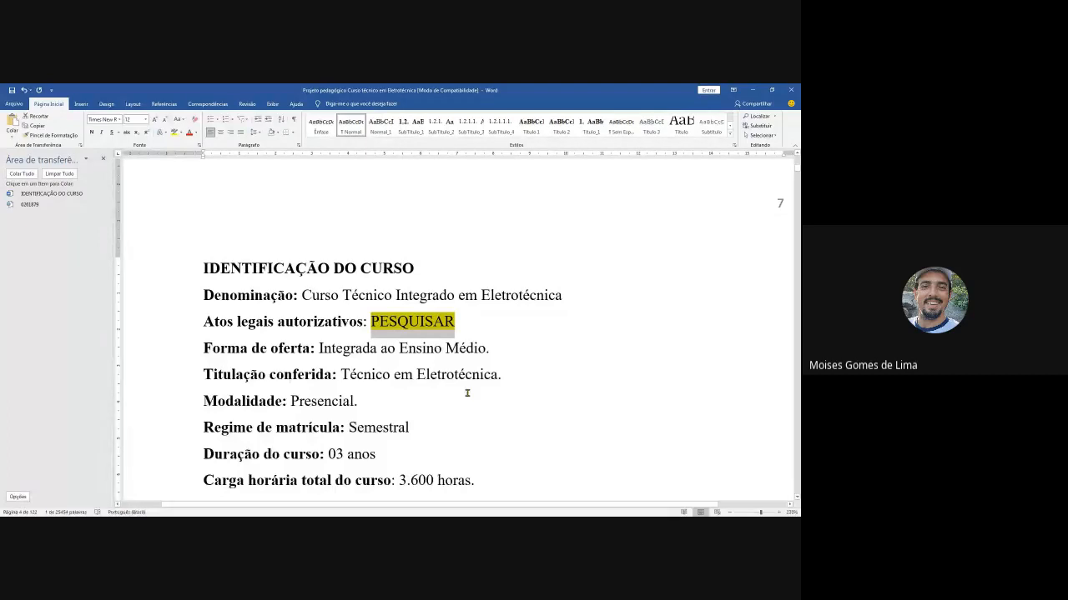
{"action": "right_click", "coordinate": [436, 322]}
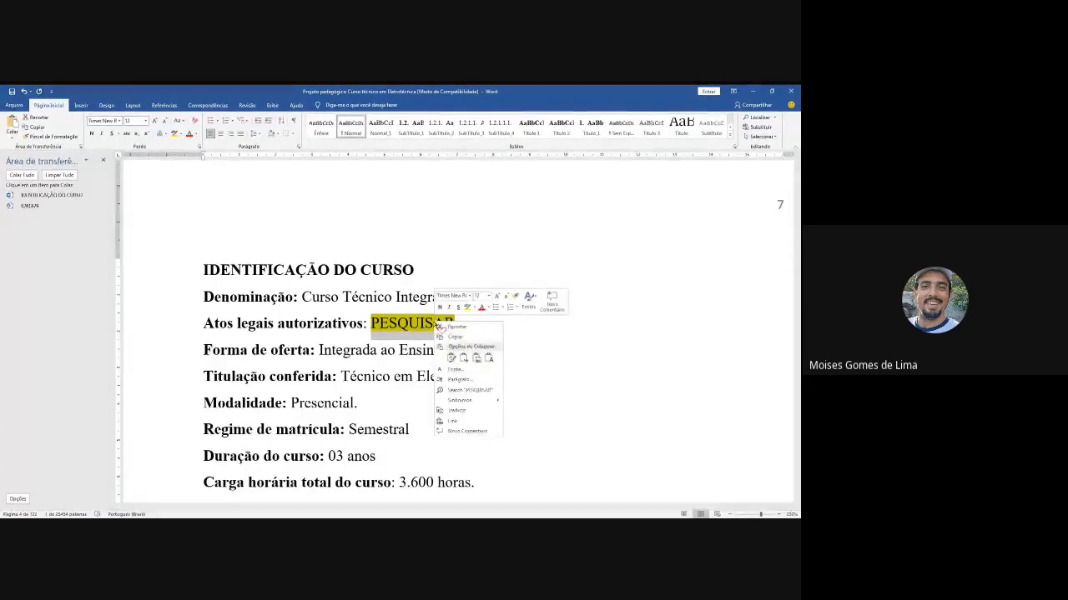
{"action": "left_click", "coordinate": [455, 336]}
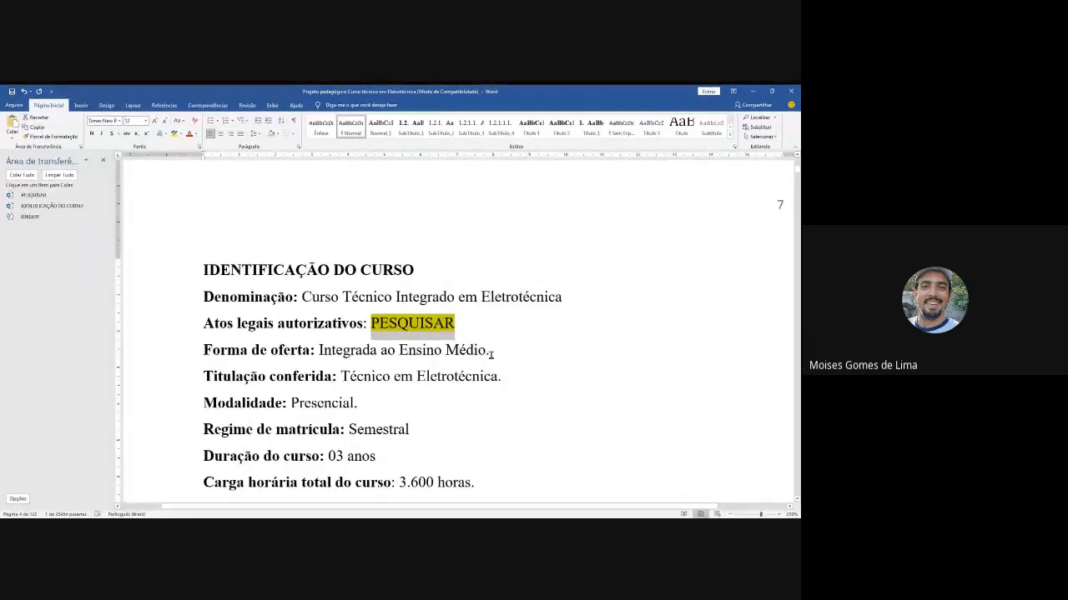
Step: Paste the copied word after the first paragraph of section 1 on page 8 and undo the paste
{"action": "scroll", "coordinate": [491, 355], "scroll_direction": "down", "scroll_amount": 15}
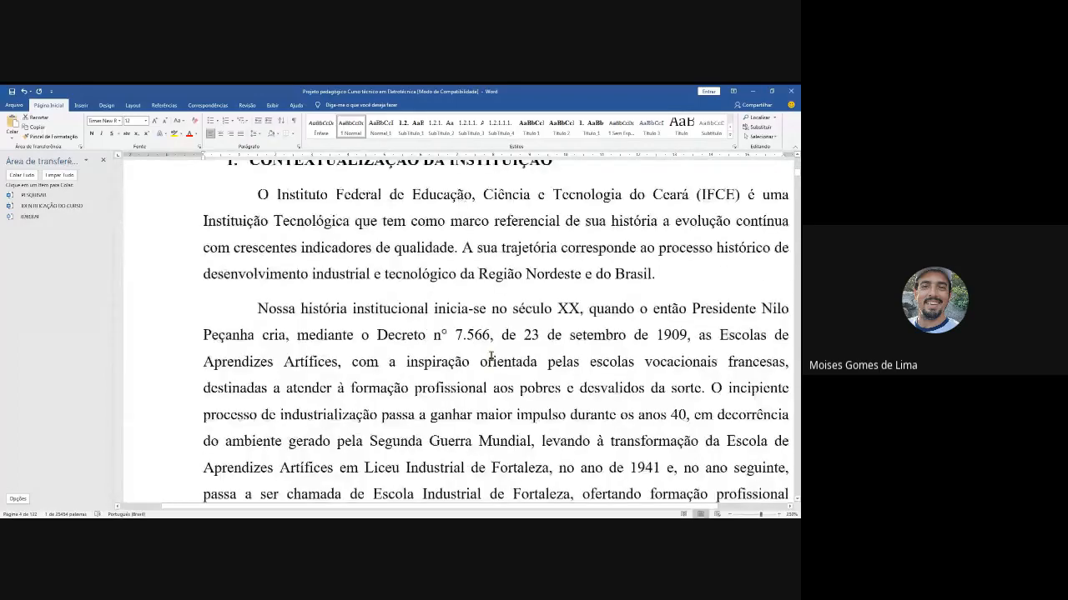
{"action": "scroll", "coordinate": [491, 355], "scroll_direction": "up", "scroll_amount": 2}
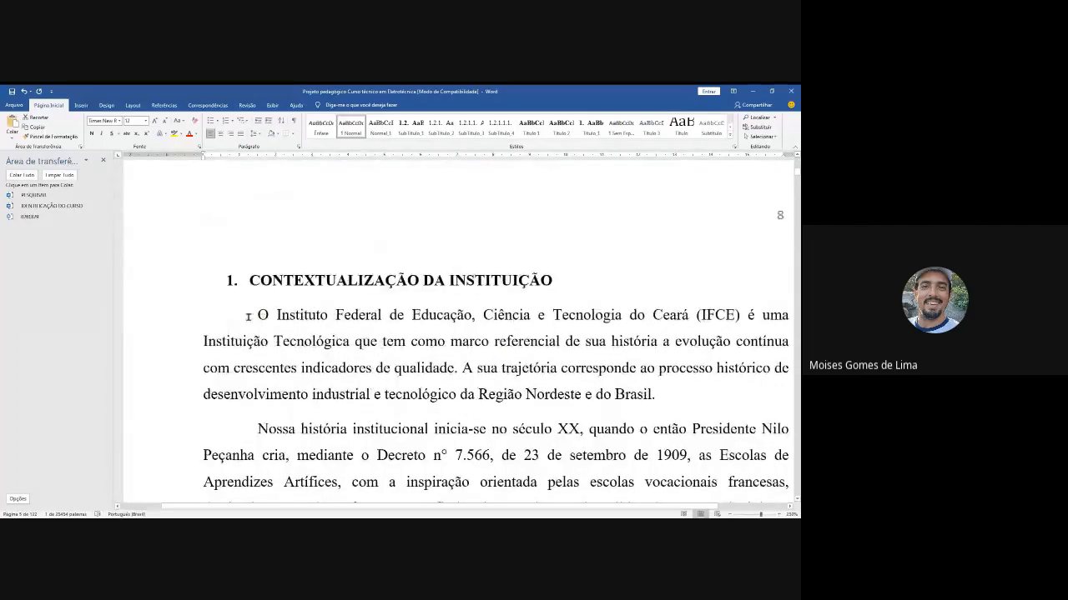
{"action": "left_click", "coordinate": [653, 394]}
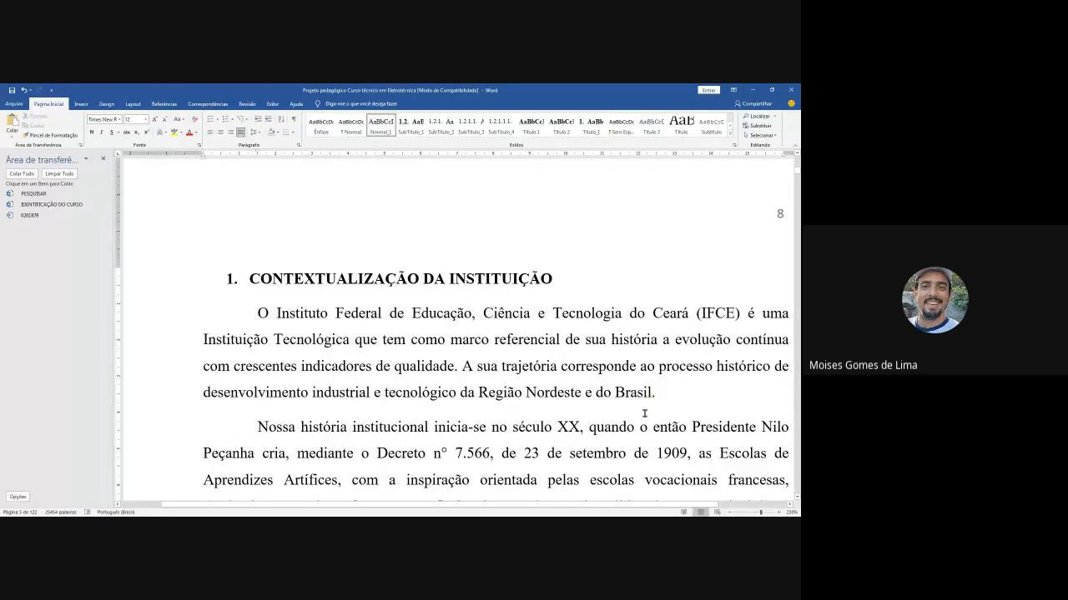
{"action": "left_click", "coordinate": [12, 122]}
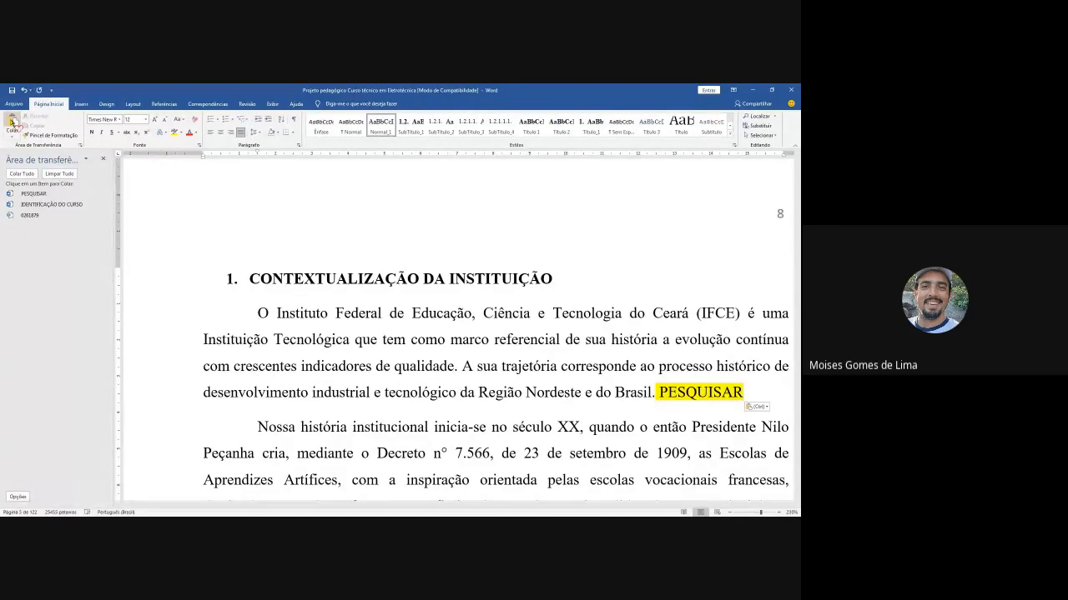
{"action": "key", "text": "ctrl+z"}
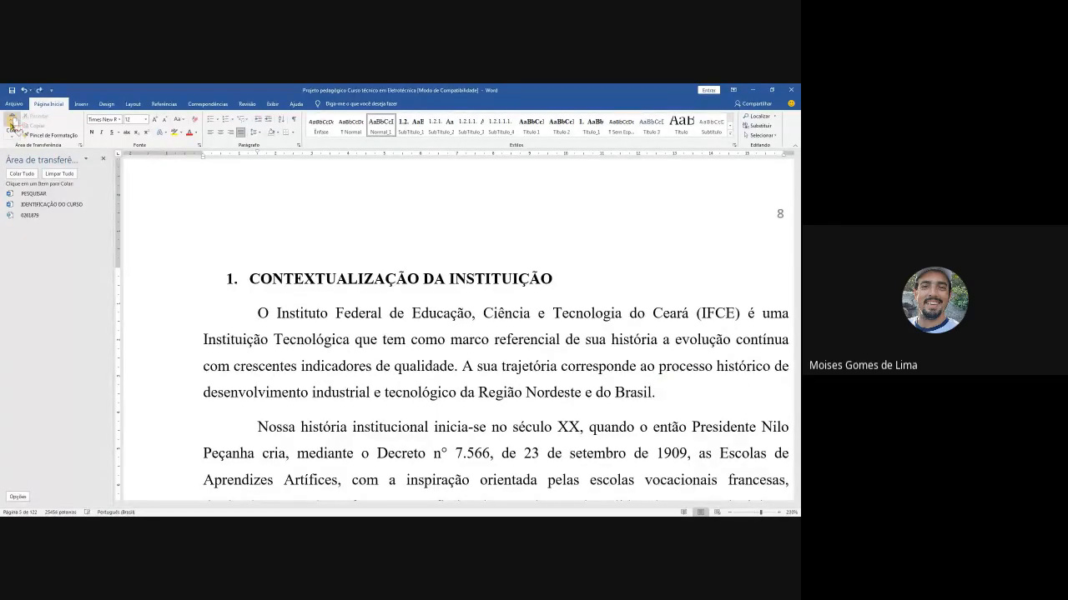
Step: Paste "PESQUISAR" as a picture at the end of section 1's first paragraph and delete the picture
{"action": "left_click", "coordinate": [12, 137]}
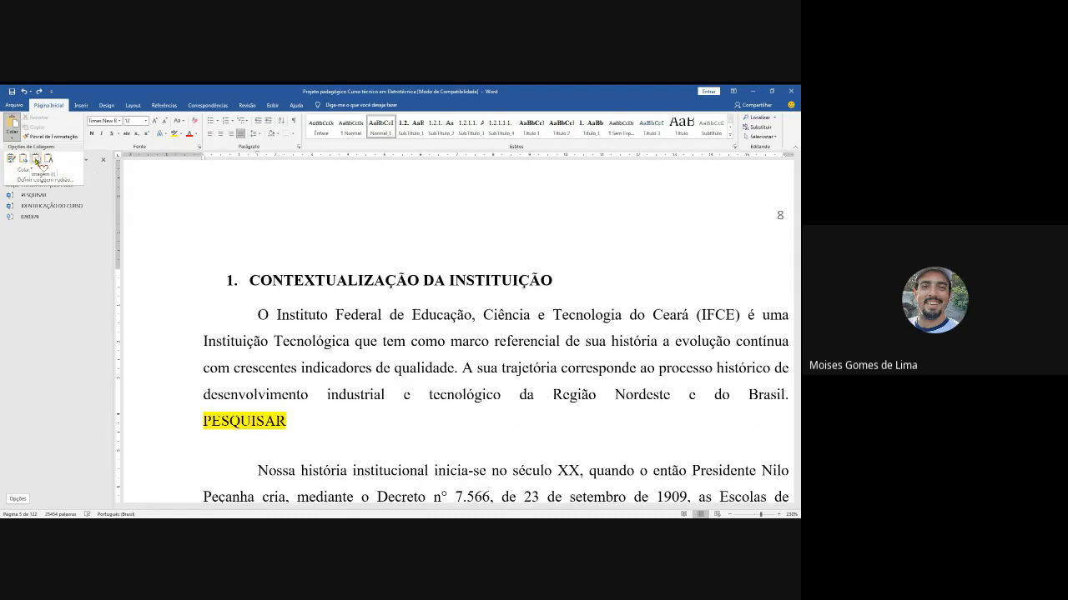
{"action": "left_click", "coordinate": [36, 160]}
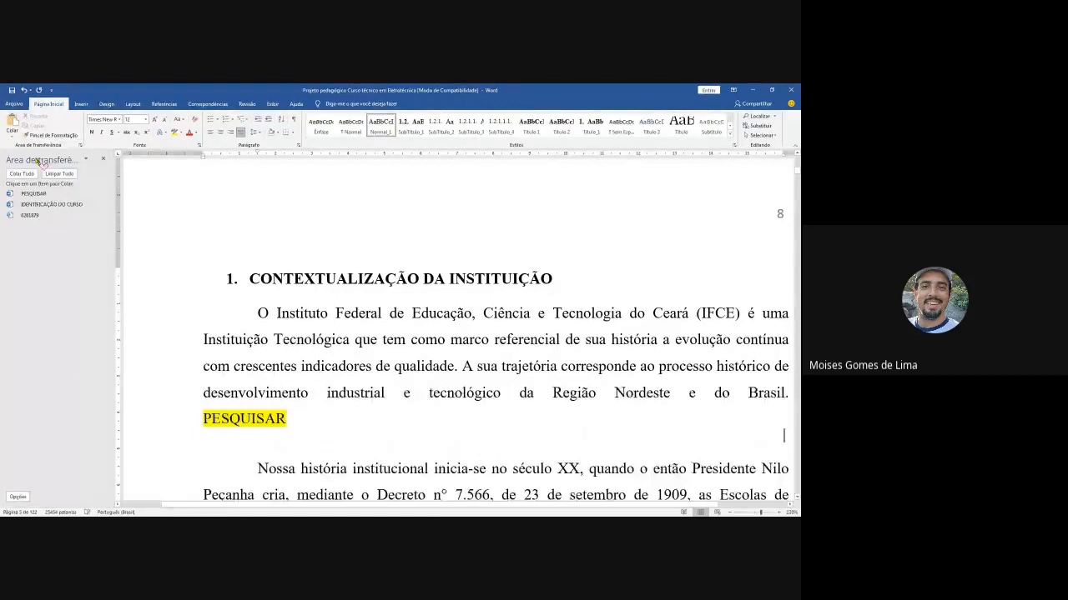
{"action": "left_click", "coordinate": [241, 419]}
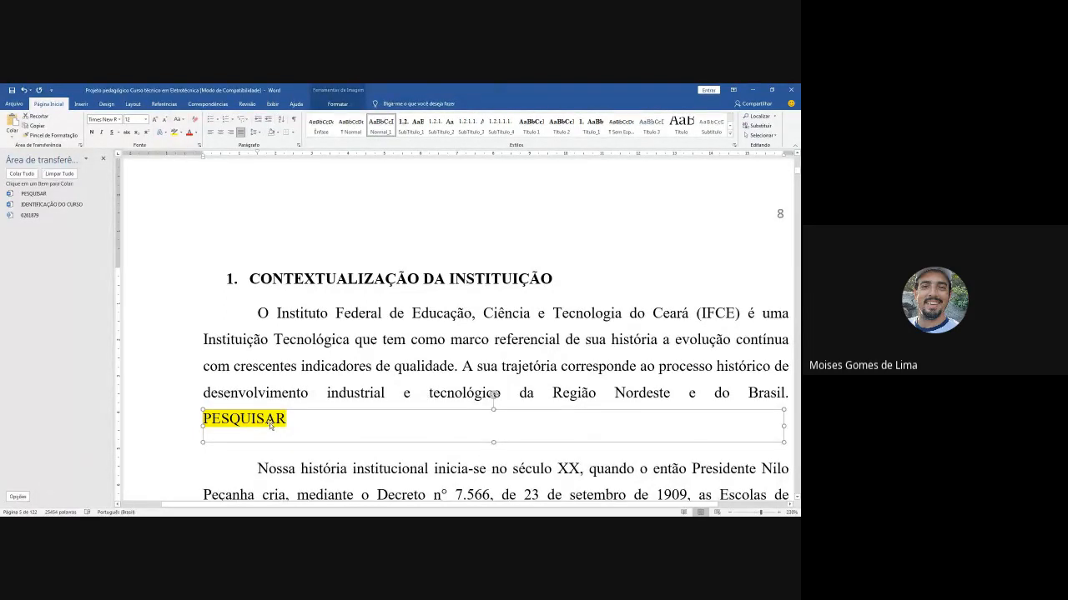
{"action": "key", "text": "Delete"}
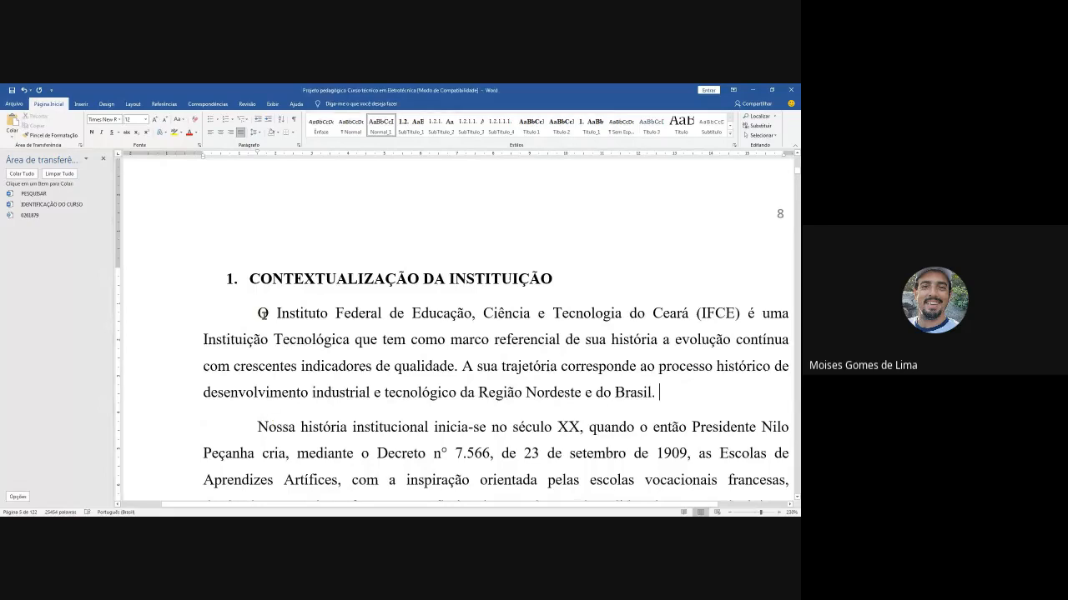
Step: Copy the first paragraph of section 1, "CONTEXTUALIZAÇÃO DA INSTITUIÇÃO"
{"action": "left_click_drag", "start_coordinate": [257, 310], "coordinate": [655, 392]}
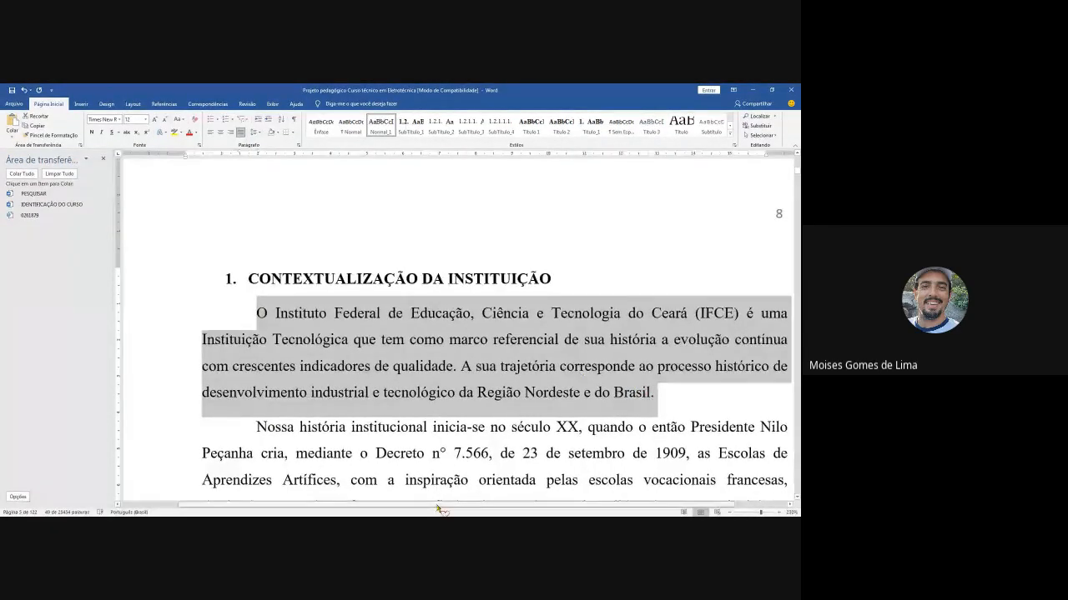
{"action": "left_click_drag", "start_coordinate": [420, 509], "coordinate": [464, 508]}
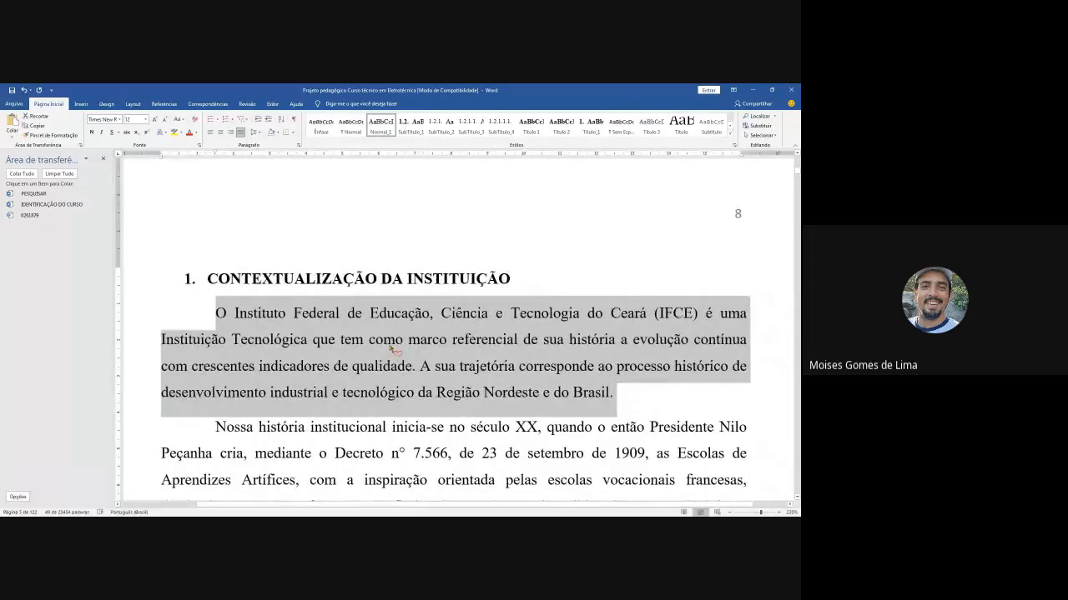
{"action": "right_click", "coordinate": [391, 350]}
{"action": "left_click", "coordinate": [409, 362]}
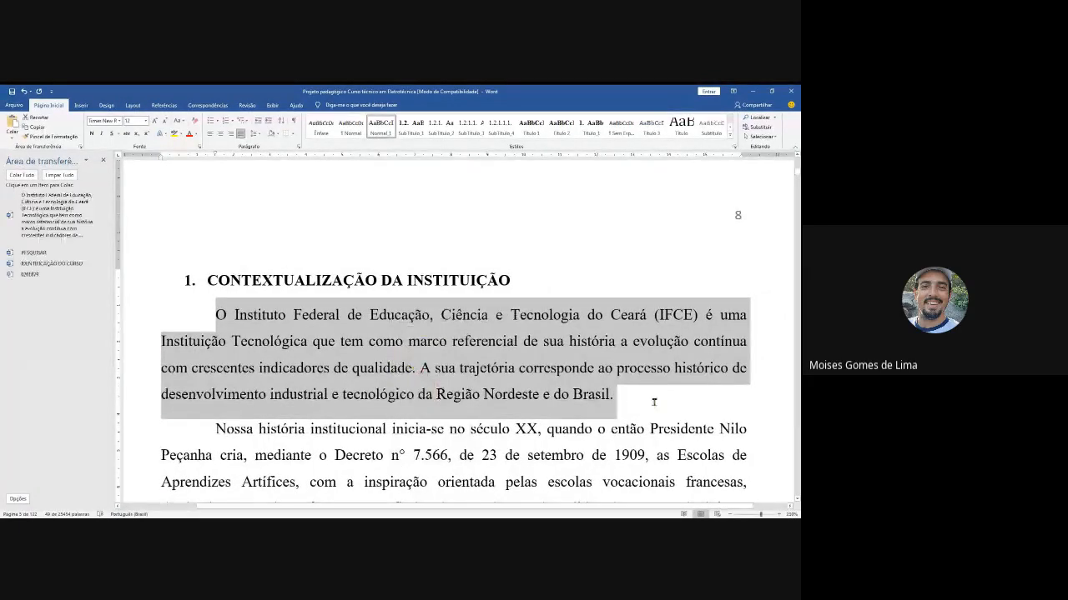
Step: Add an empty line below section 1's first paragraph and paste the copied paragraph there as a picture
{"action": "left_click", "coordinate": [650, 400]}
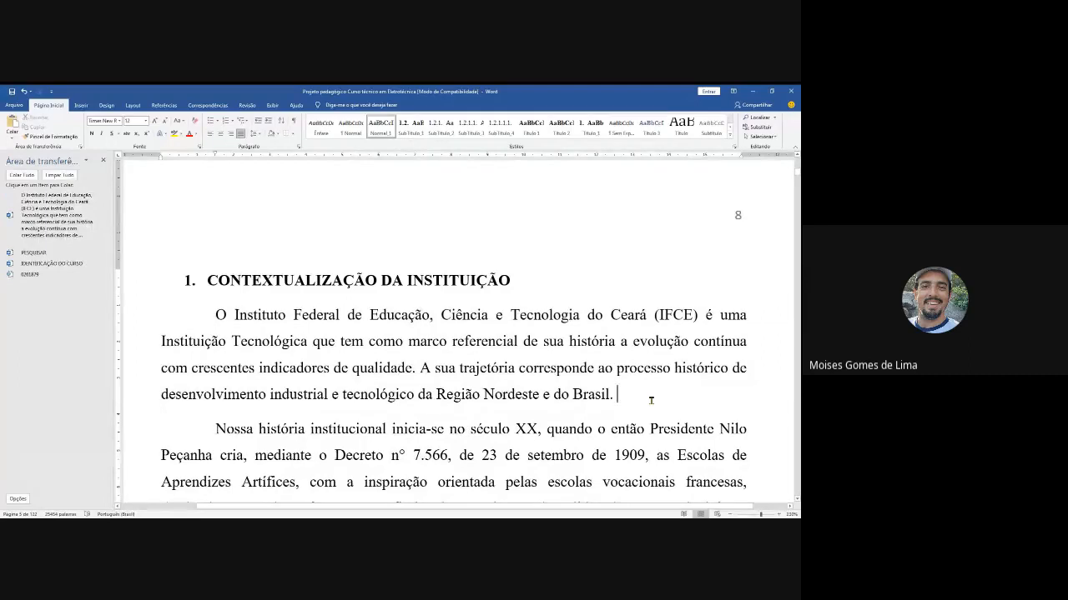
{"action": "key", "text": "Return"}
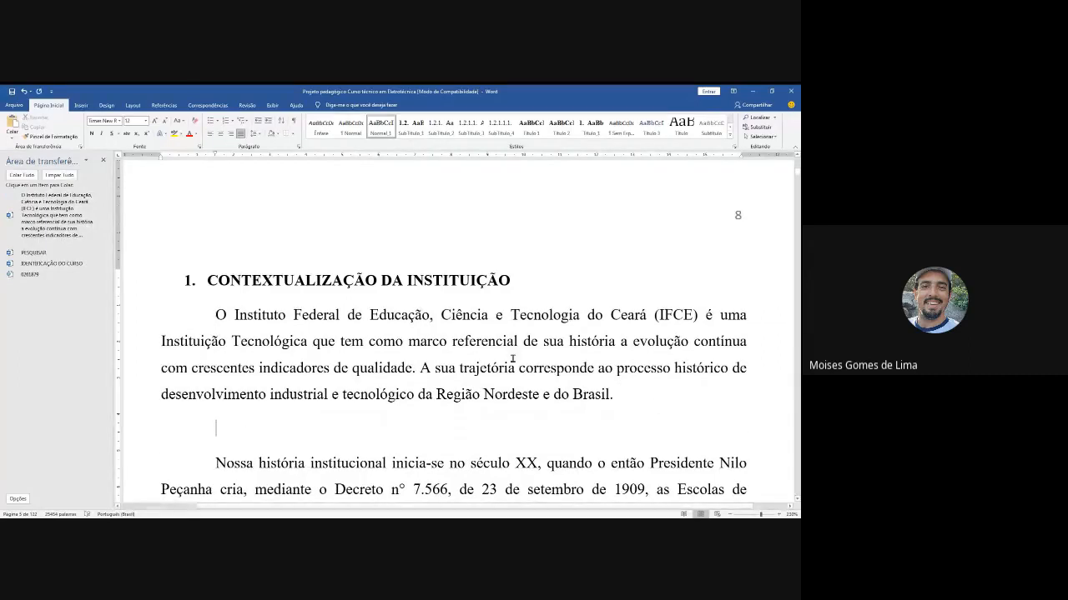
{"action": "left_click", "coordinate": [12, 138]}
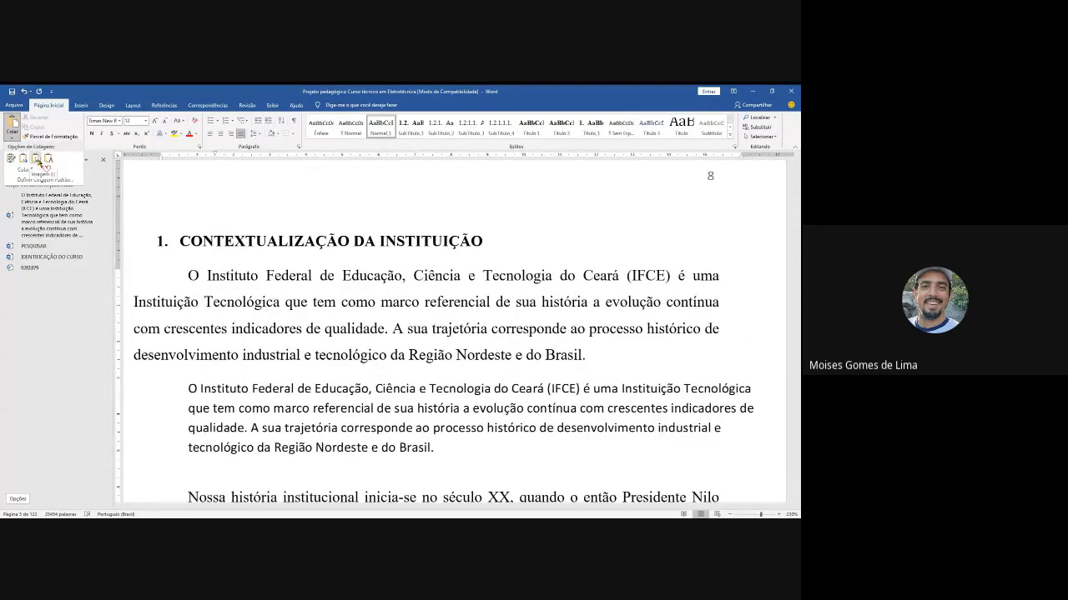
{"action": "left_click", "coordinate": [39, 164]}
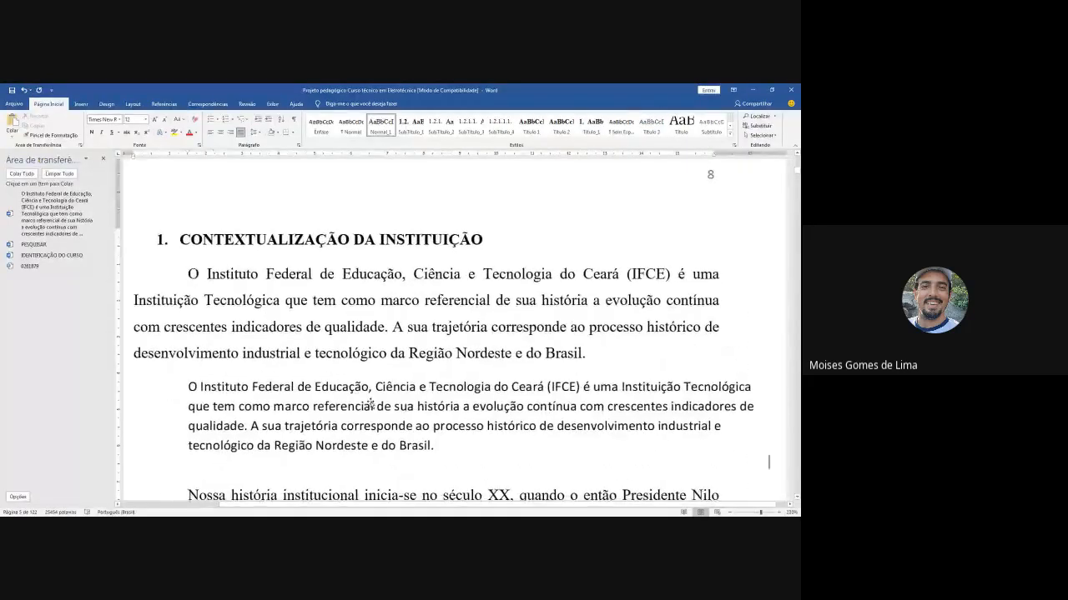
Step: Rotate the pasted paragraph picture slightly counterclockwise
{"action": "left_click", "coordinate": [306, 399]}
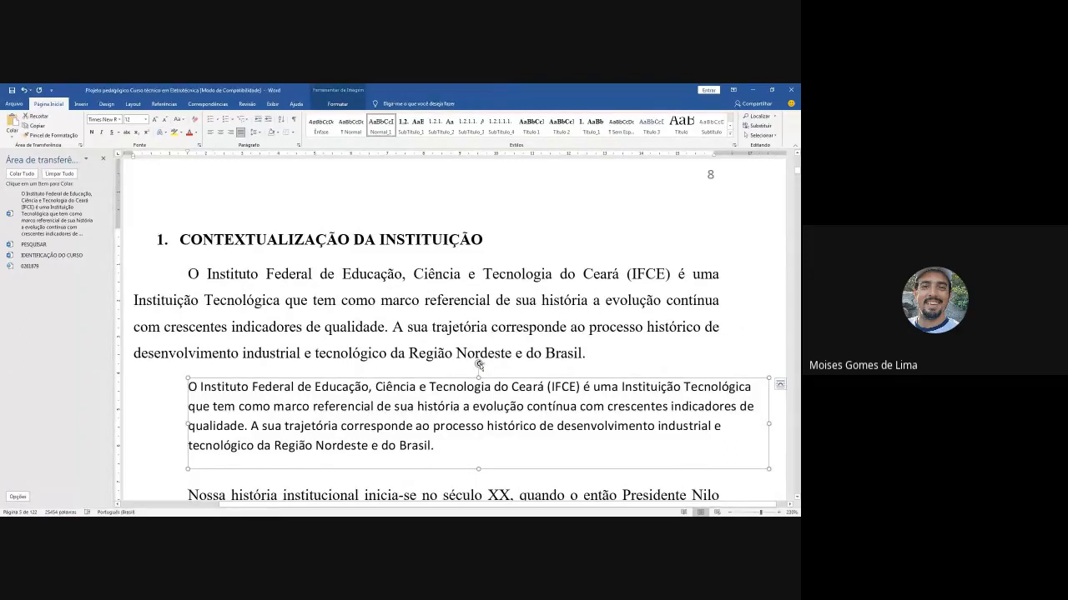
{"action": "left_click_drag", "start_coordinate": [479, 364], "coordinate": [476, 303]}
{"action": "left_click_drag", "start_coordinate": [467, 305], "coordinate": [476, 302]}
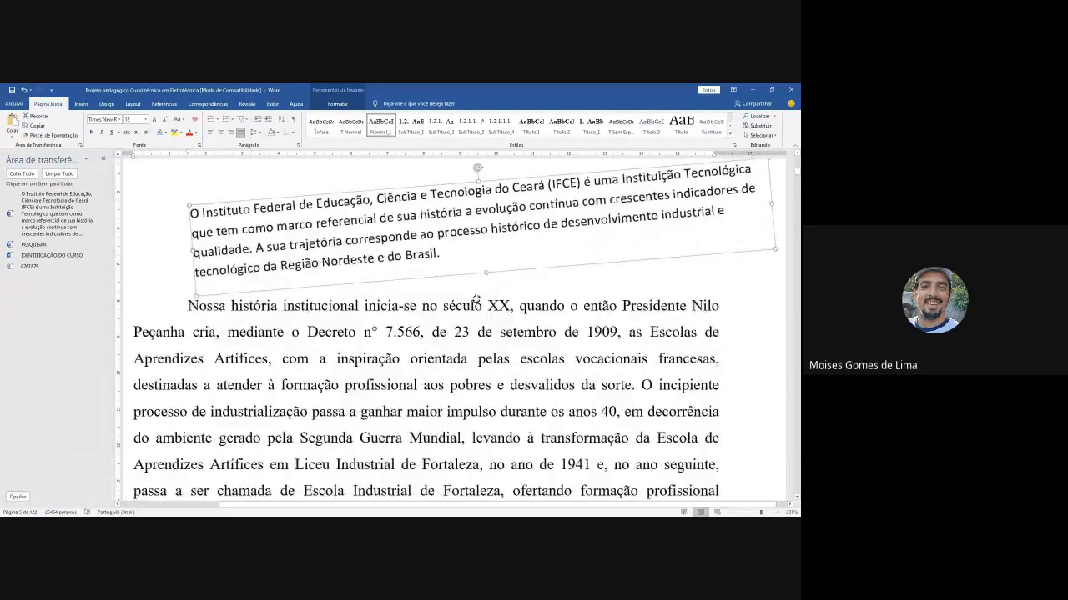
{"action": "scroll", "coordinate": [492, 309], "scroll_direction": "up", "scroll_amount": 3}
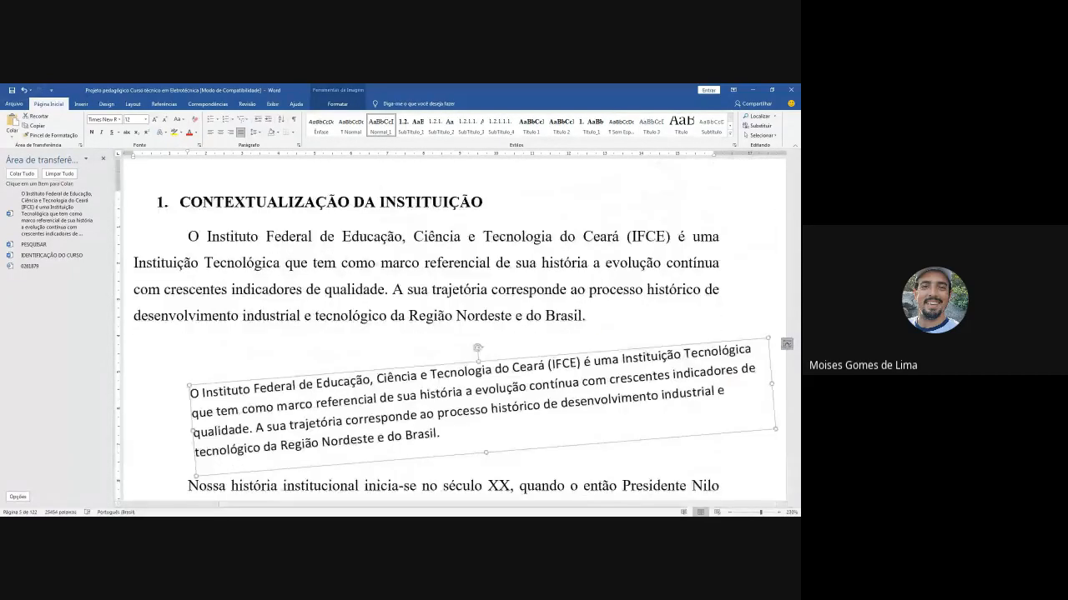
Step: Check the layout options of the rotated paragraph picture and delete the picture, keeping the empty line
{"action": "left_click", "coordinate": [785, 343]}
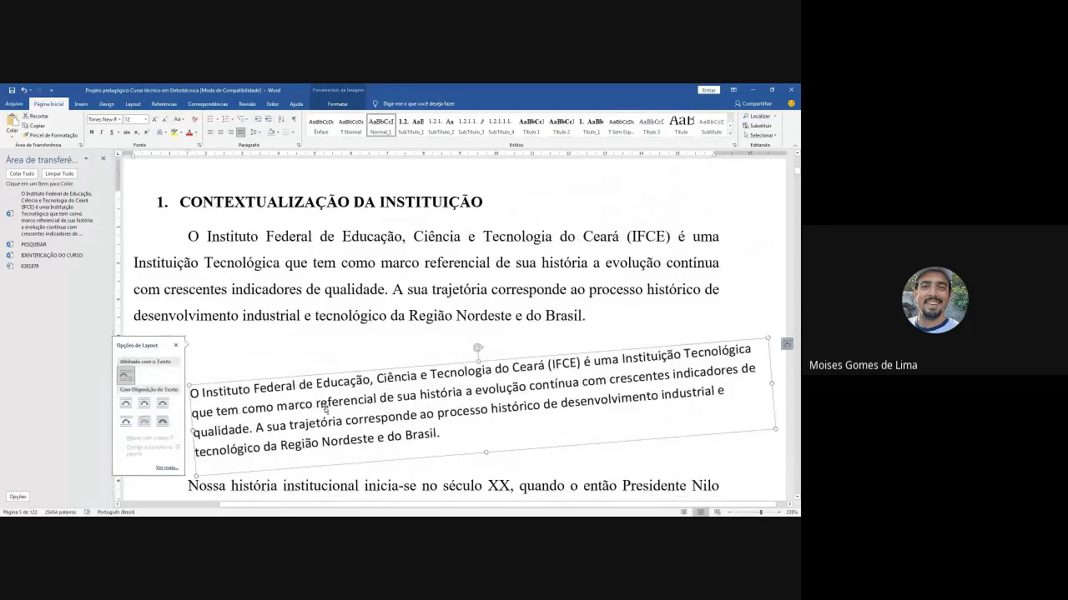
{"action": "left_click", "coordinate": [176, 346]}
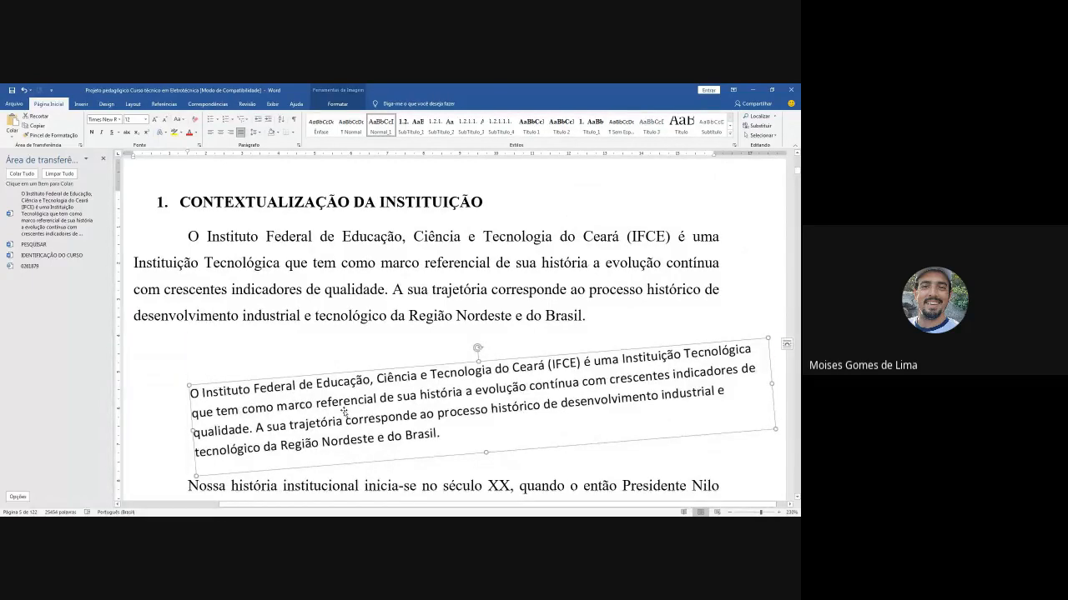
{"action": "key", "text": "Delete"}
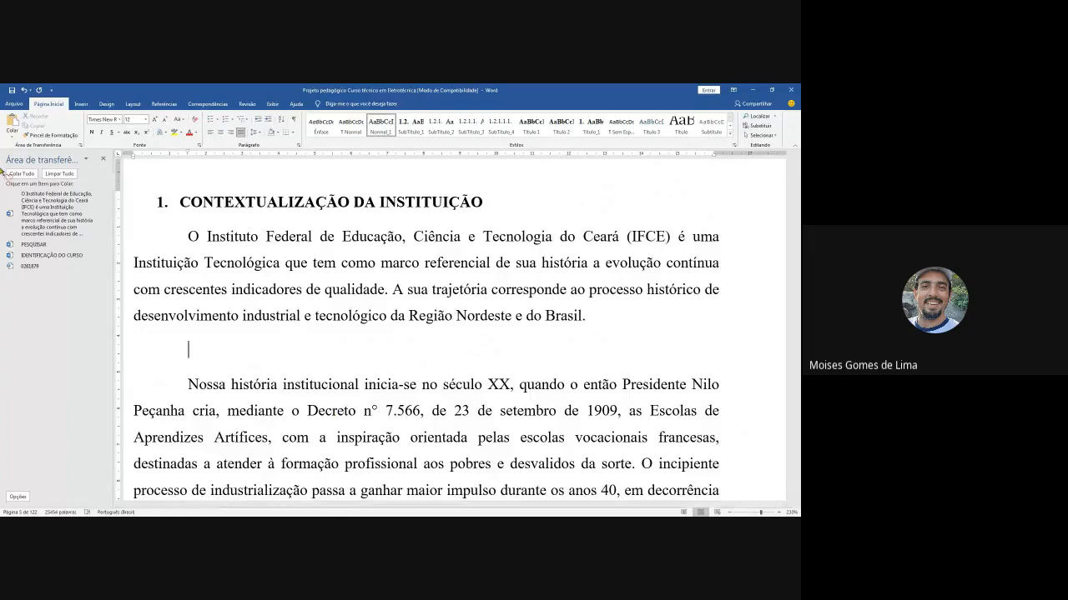
Step: Review the Paste Special formats and paste the copied paragraph on the empty line as Imagem (Metarquivo Avançado)
{"action": "left_click", "coordinate": [12, 137]}
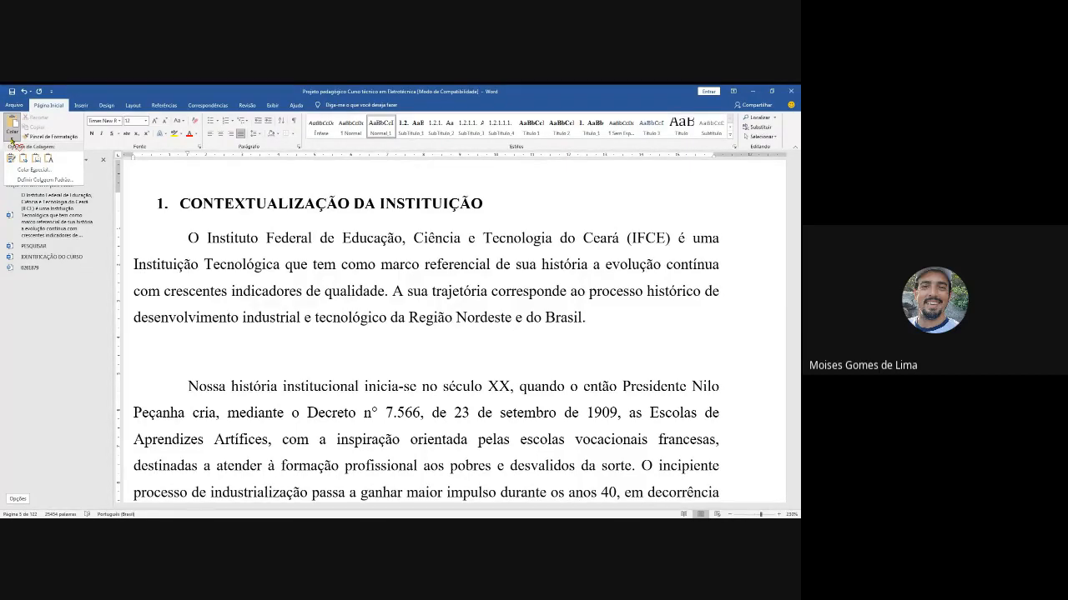
{"action": "left_click", "coordinate": [33, 171]}
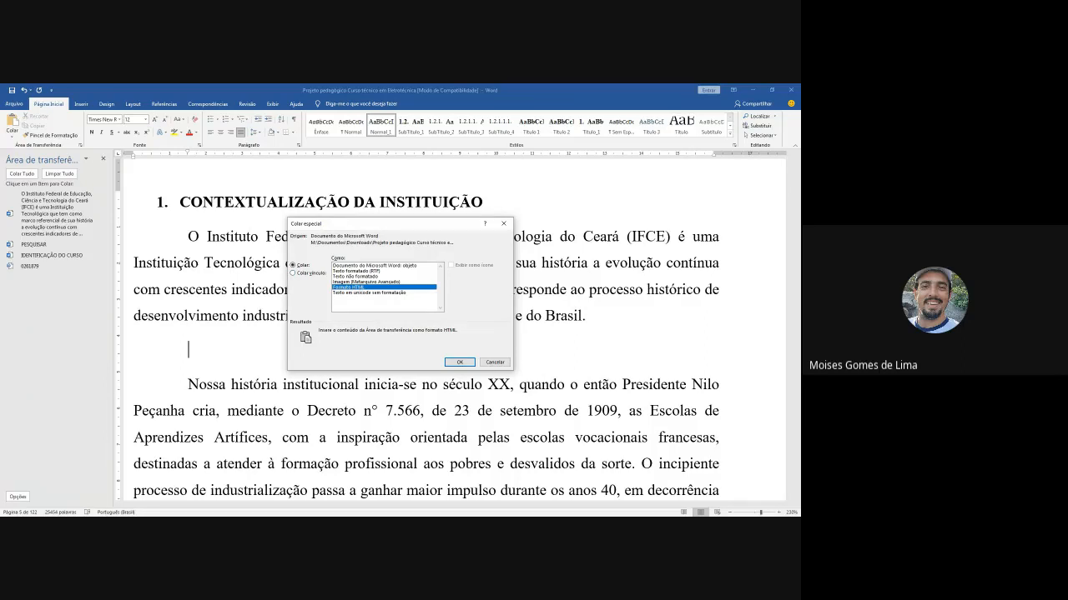
{"action": "left_click", "coordinate": [375, 265]}
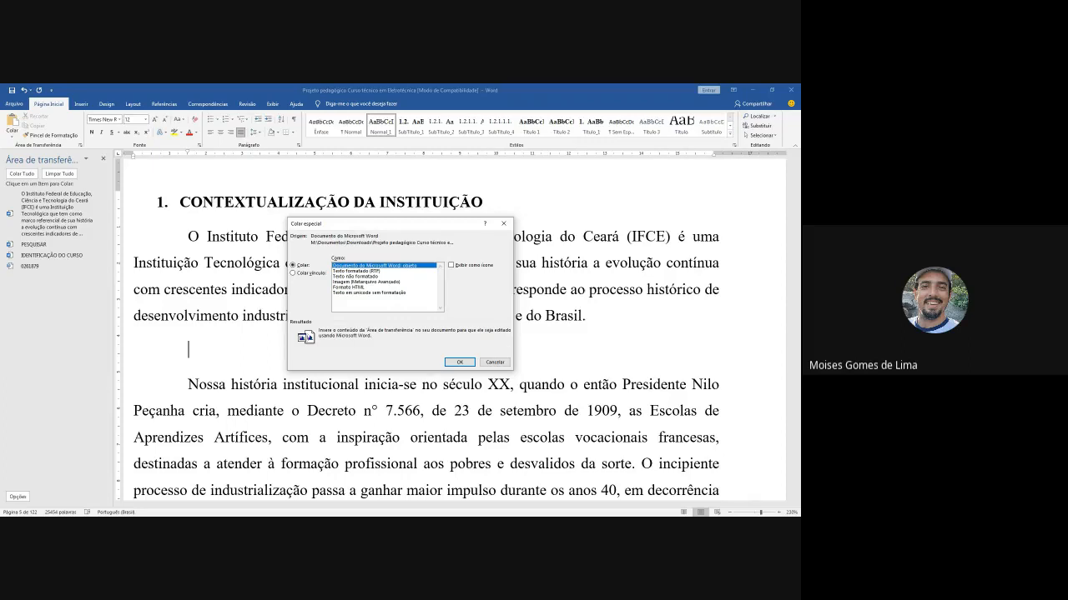
{"action": "left_click", "coordinate": [357, 271]}
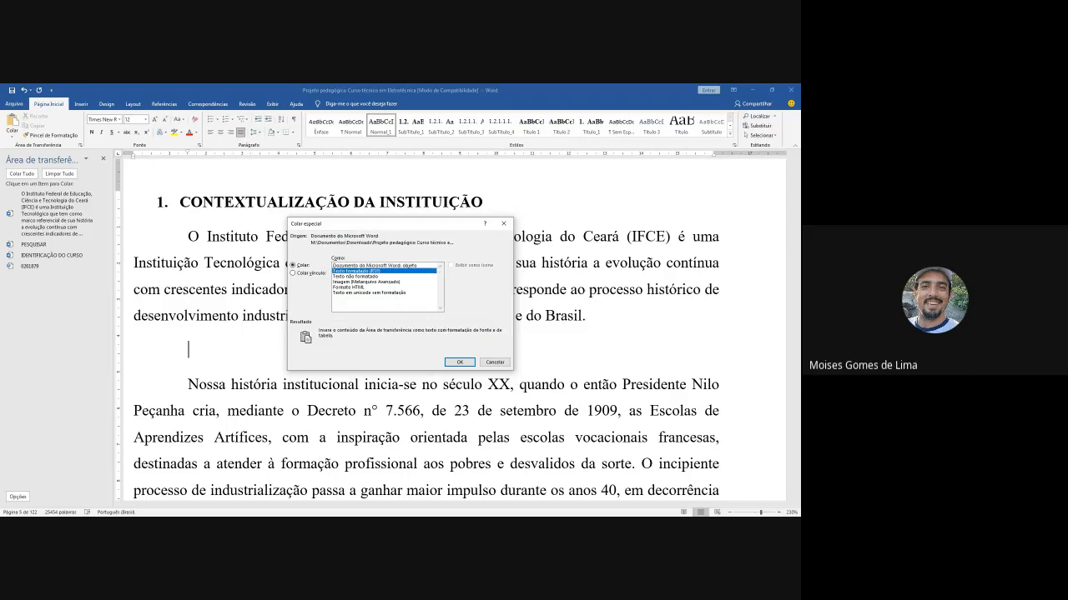
{"action": "left_click", "coordinate": [355, 276]}
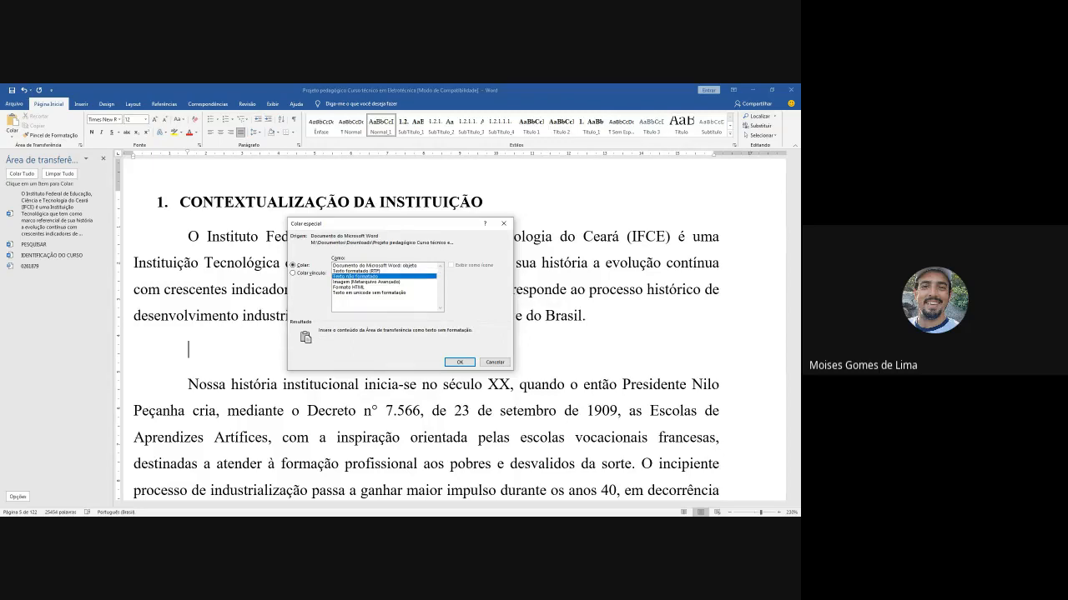
{"action": "left_click", "coordinate": [357, 282]}
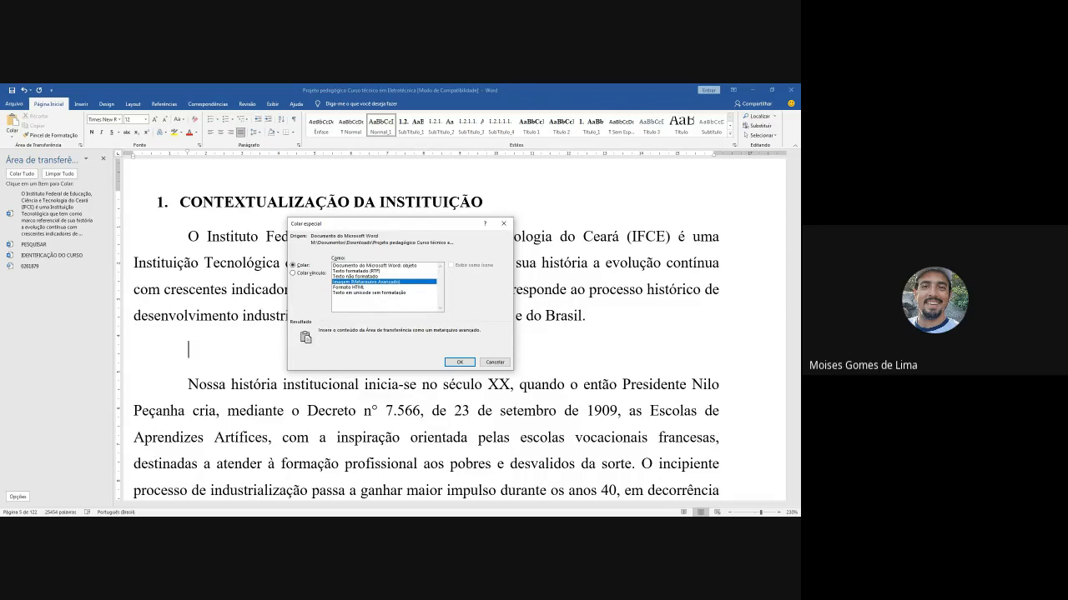
{"action": "left_click", "coordinate": [357, 287]}
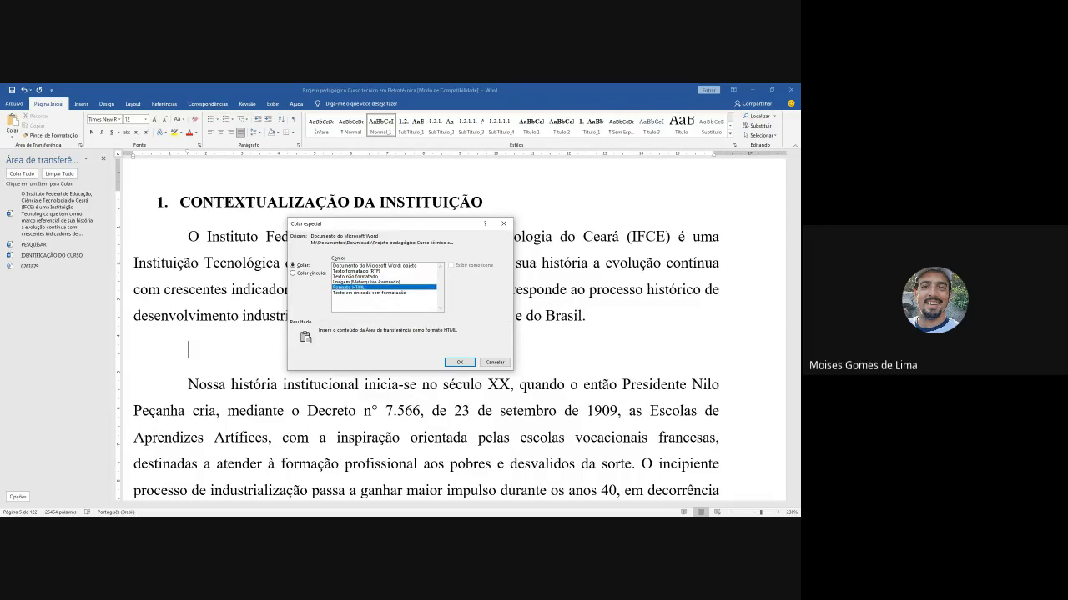
{"action": "left_click", "coordinate": [356, 293]}
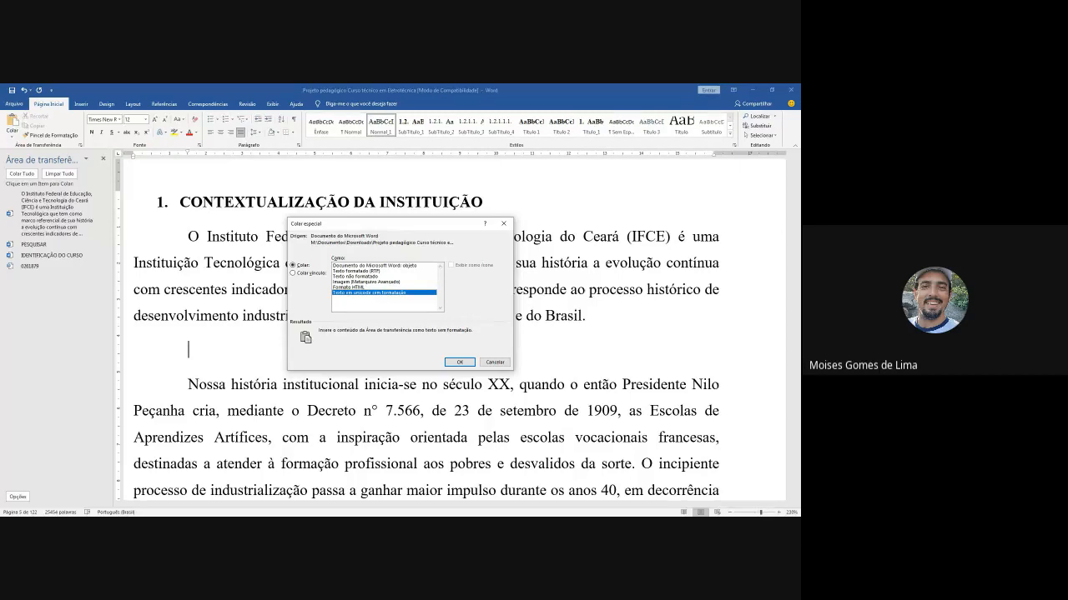
{"action": "left_click", "coordinate": [367, 282]}
{"action": "left_click", "coordinate": [459, 362]}
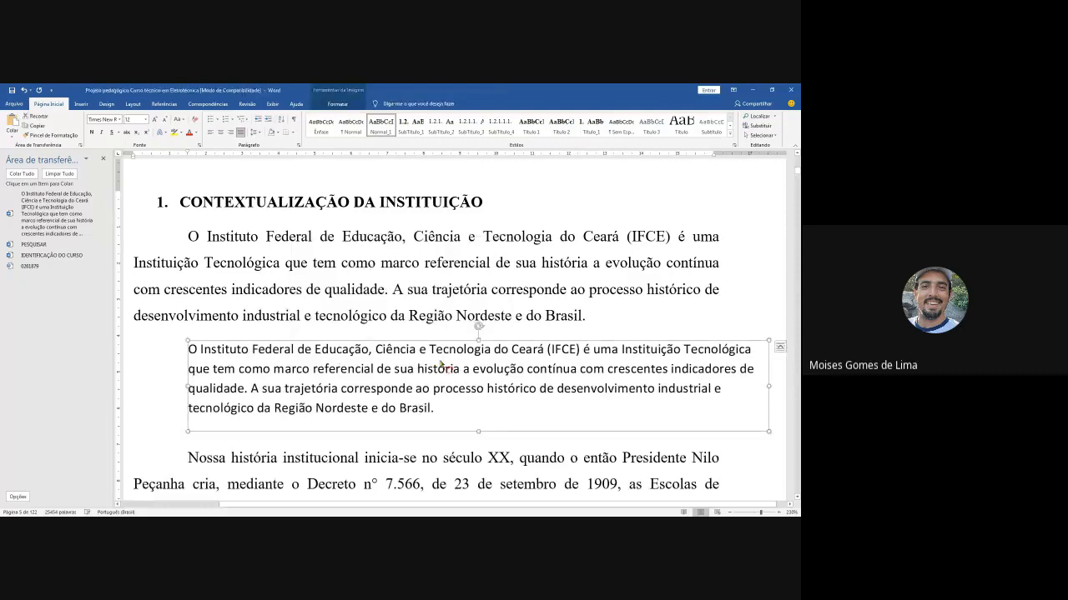
Step: Delete the pasted metafile picture and the empty line below section 1's first paragraph
{"action": "key", "text": "Delete"}
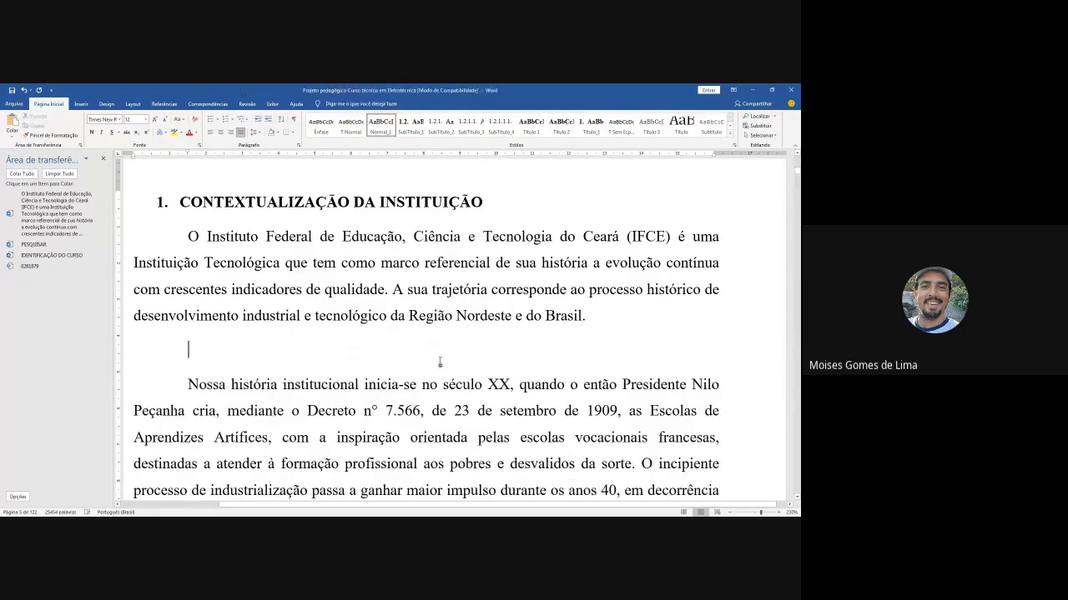
{"action": "key", "text": "Delete"}
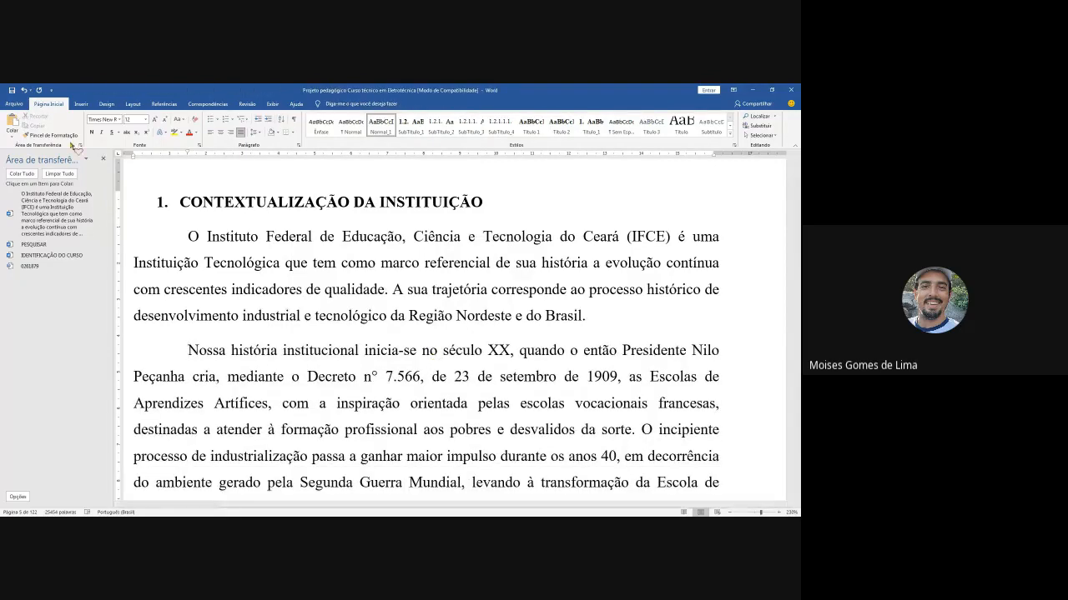
Step: Review the same-document choices in the default paste settings and set pasting between documents to Mesclar Formatação
{"action": "left_click", "coordinate": [12, 134]}
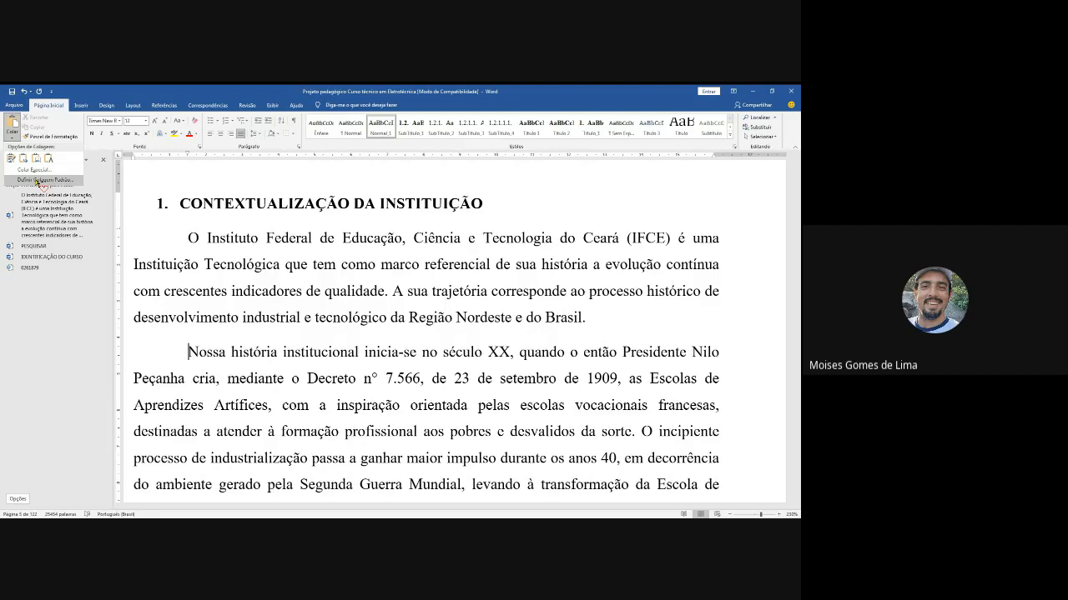
{"action": "left_click", "coordinate": [38, 181]}
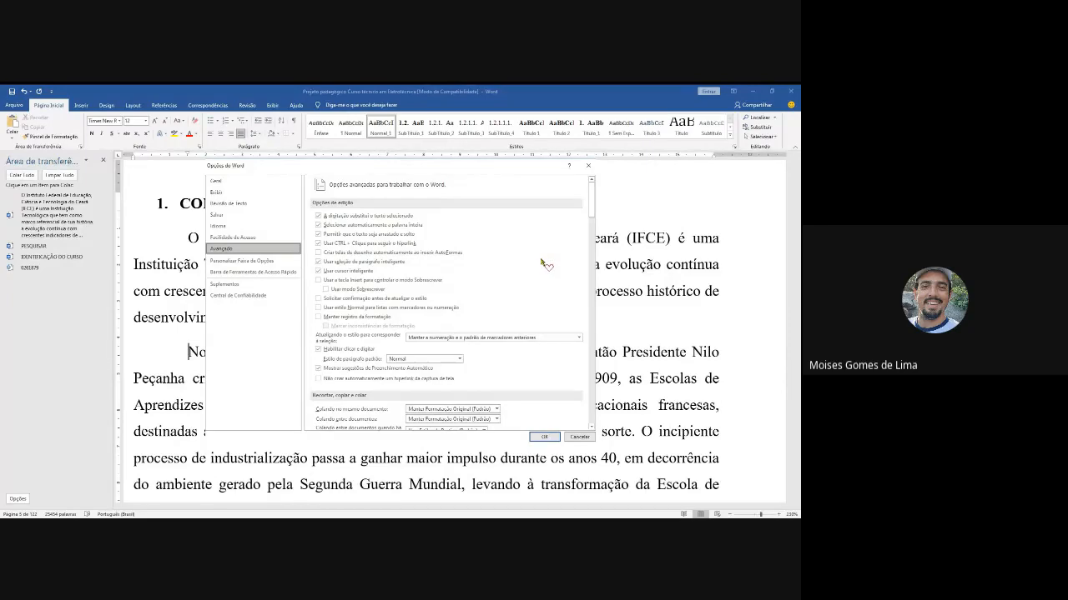
{"action": "scroll", "coordinate": [554, 245], "scroll_direction": "down", "scroll_amount": 1}
{"action": "scroll", "coordinate": [537, 290], "scroll_direction": "down", "scroll_amount": 3}
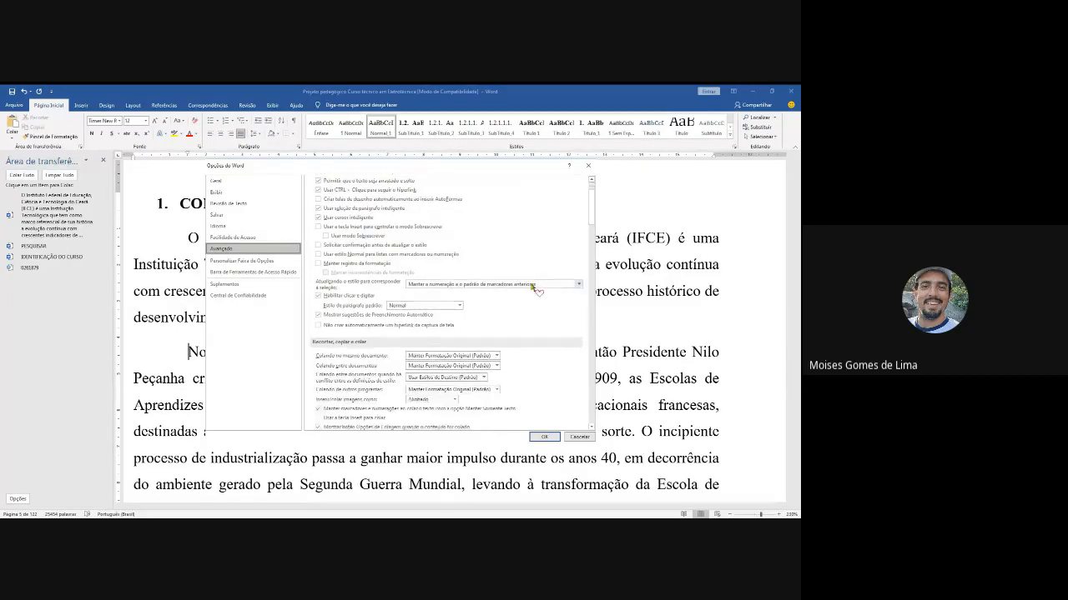
{"action": "scroll", "coordinate": [530, 291], "scroll_direction": "down", "scroll_amount": 1}
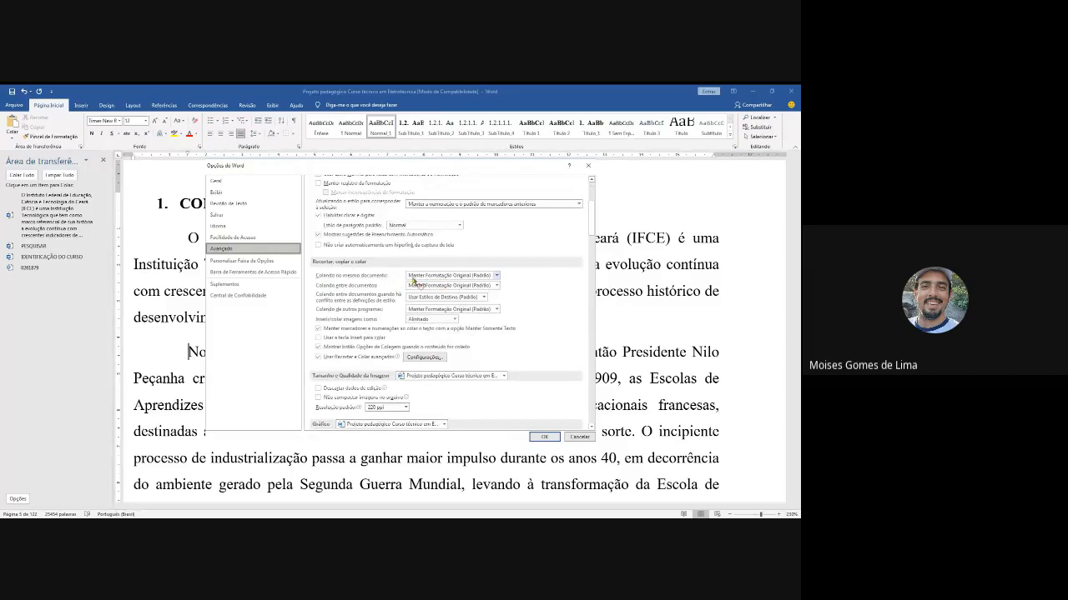
{"action": "left_click", "coordinate": [496, 275]}
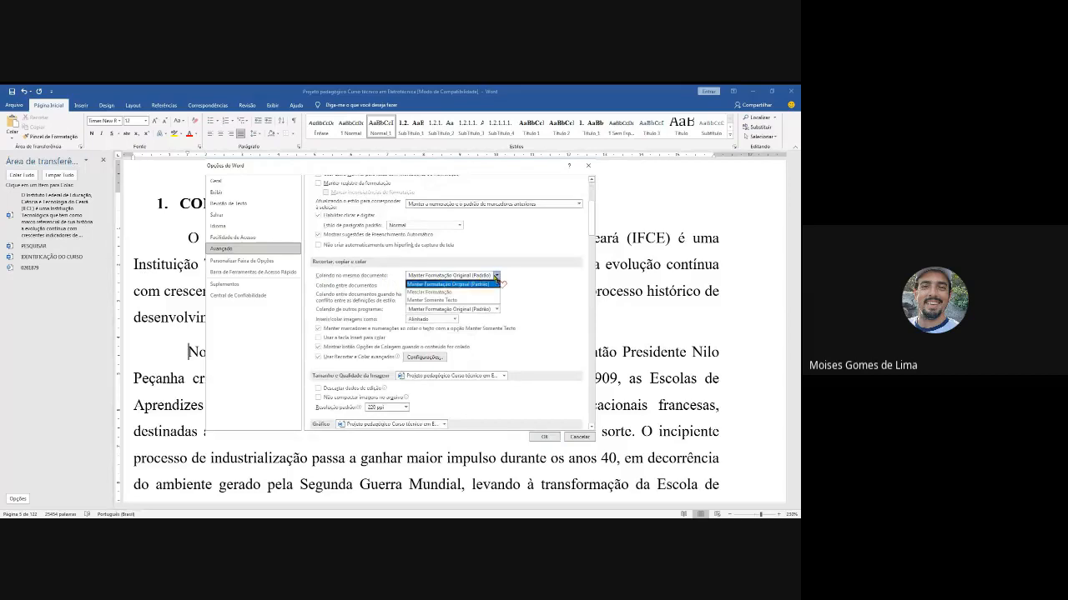
{"action": "left_click", "coordinate": [496, 277]}
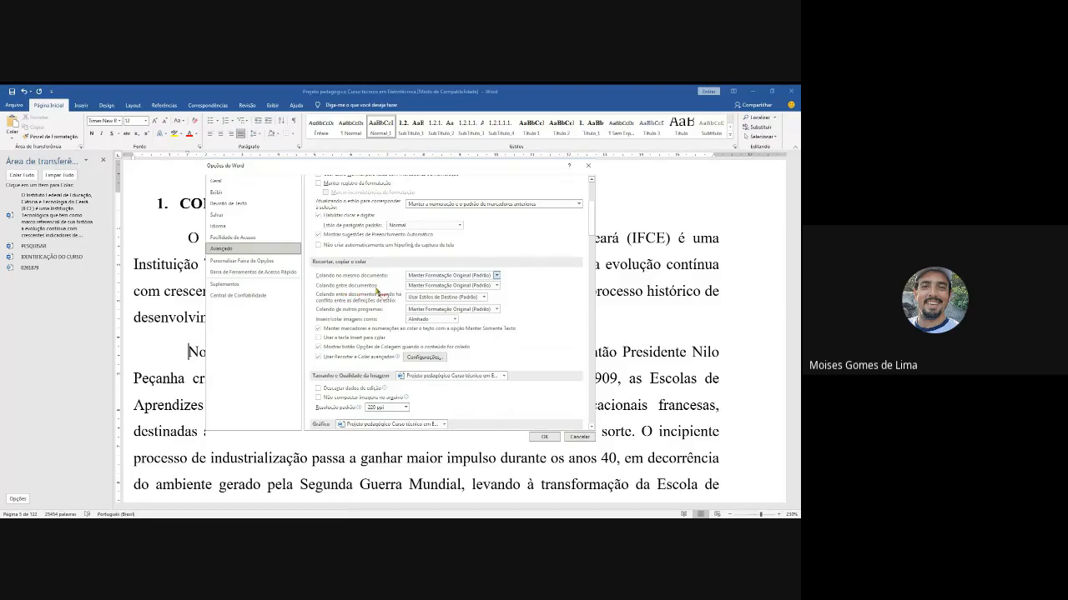
{"action": "left_click", "coordinate": [496, 286]}
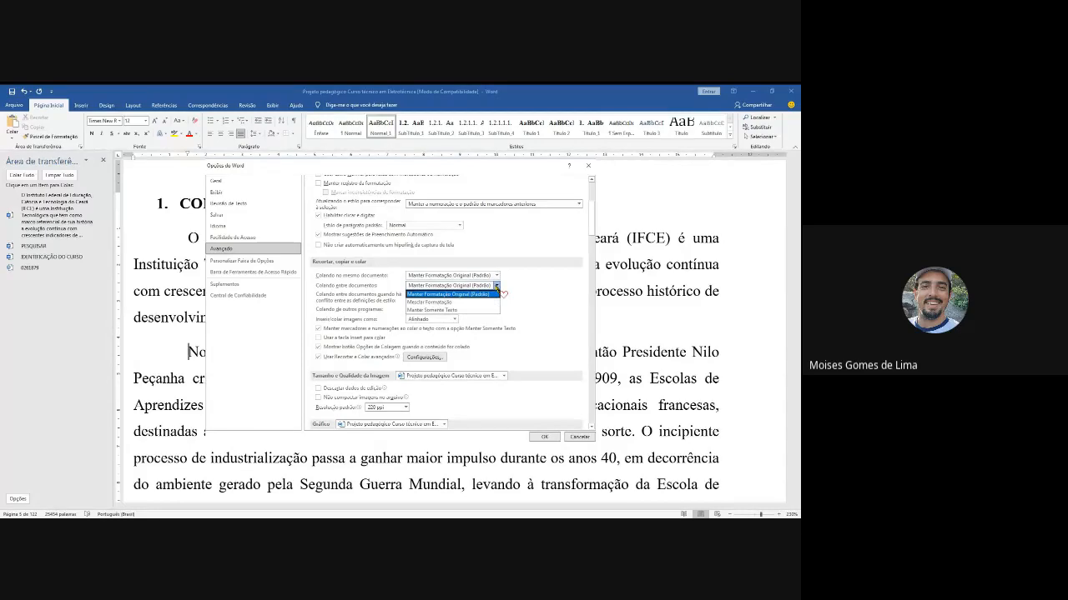
{"action": "left_click", "coordinate": [444, 302]}
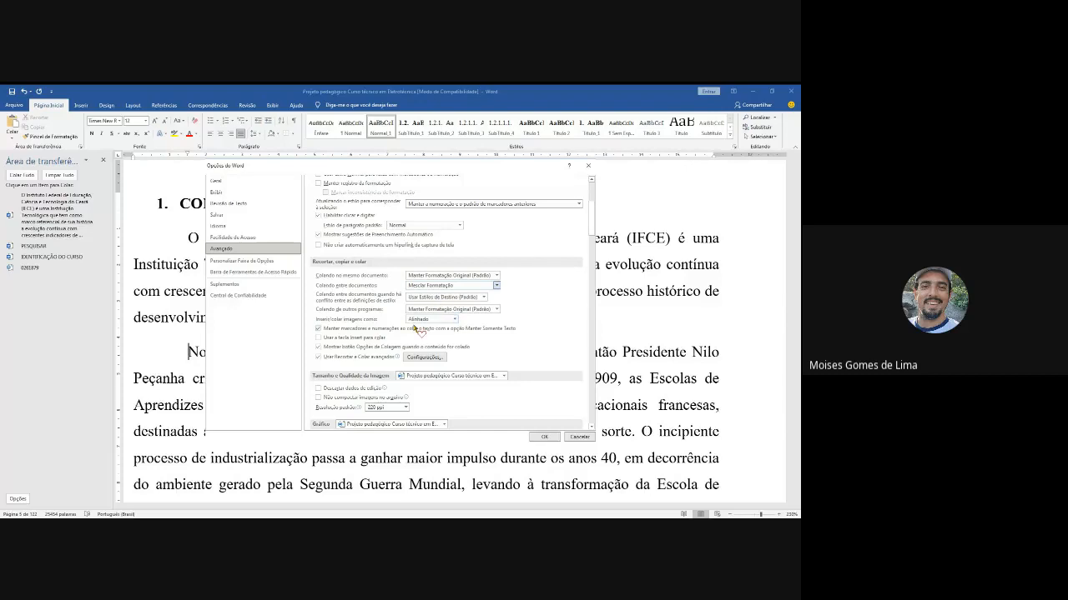
{"action": "left_click", "coordinate": [544, 436]}
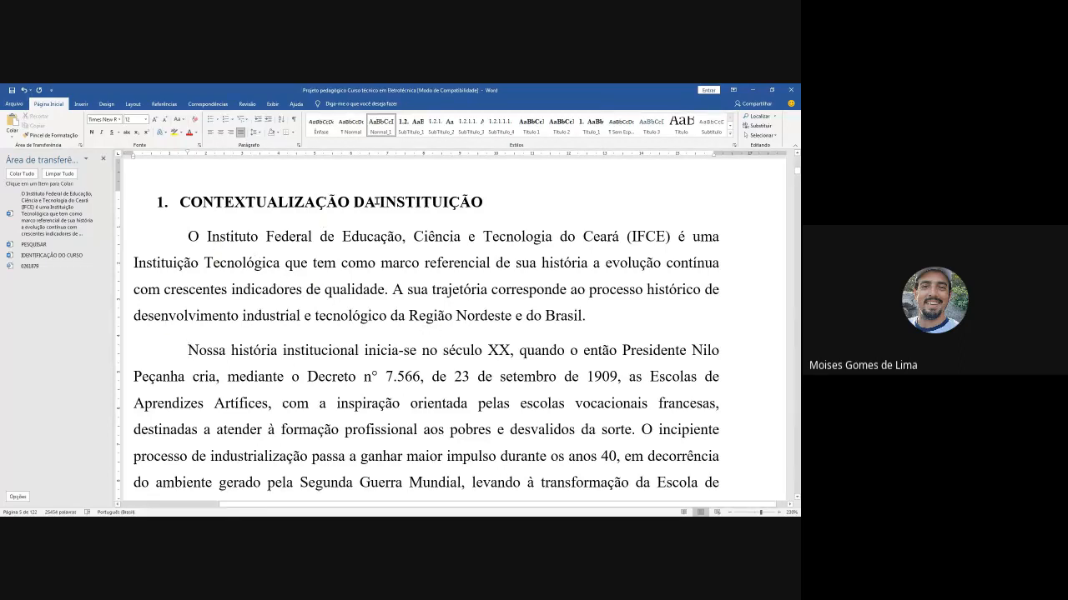
Step: Cut the word INSTITUIÇÃO from the section 1 heading and paste it at the end of the first paragraph
{"action": "left_click_drag", "start_coordinate": [380, 202], "coordinate": [485, 199]}
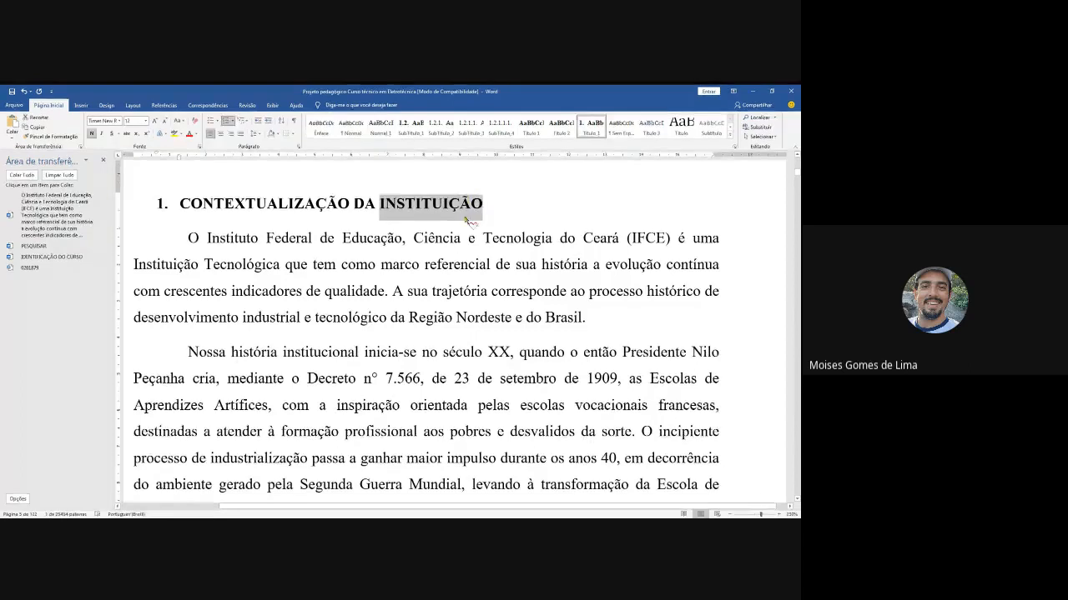
{"action": "left_click", "coordinate": [46, 117]}
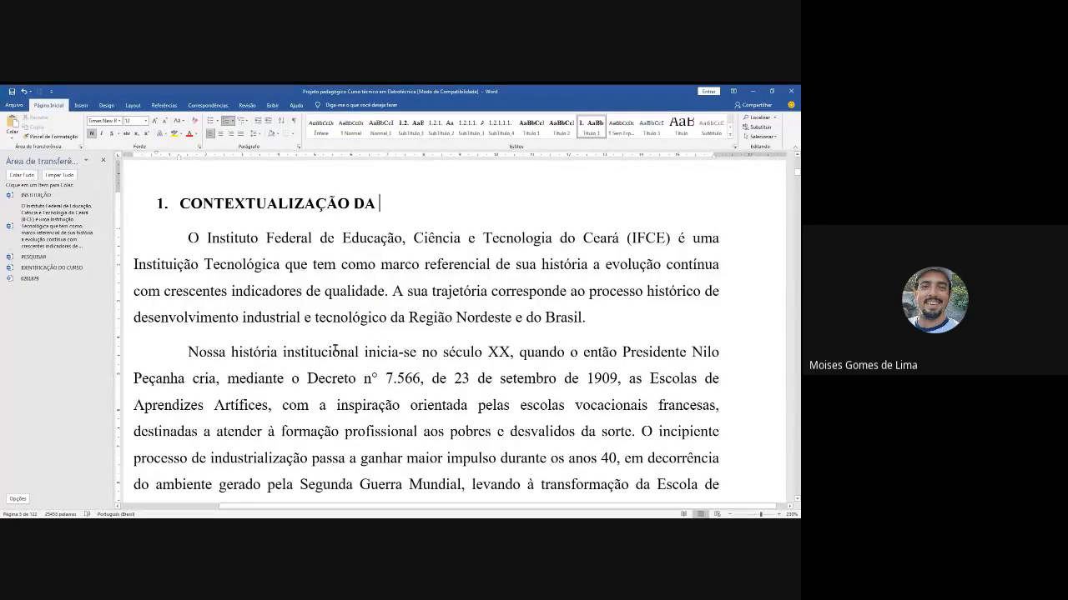
{"action": "left_click", "coordinate": [598, 320]}
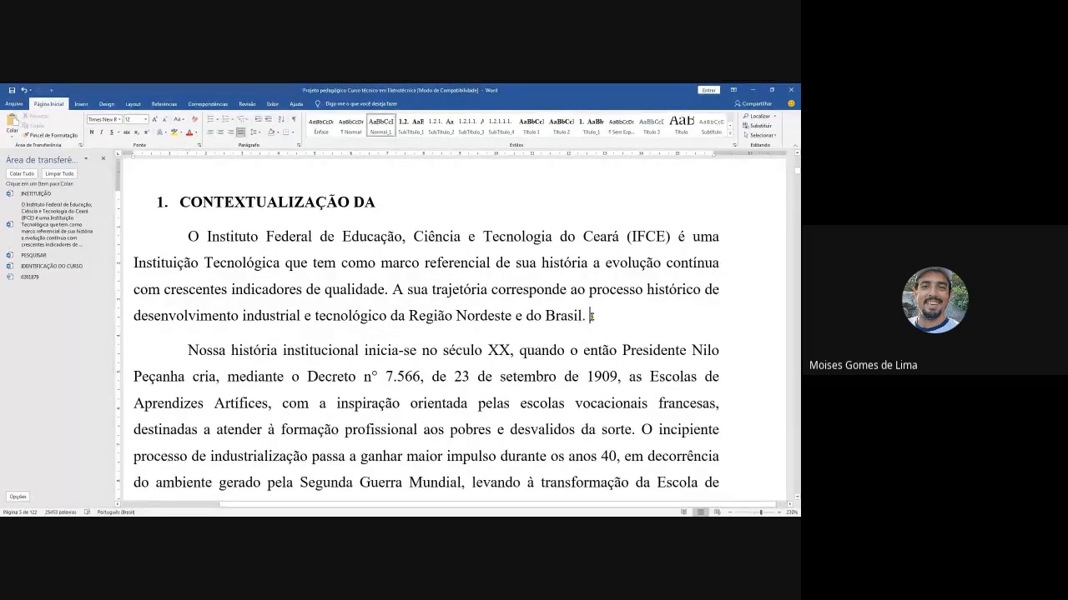
{"action": "left_click", "coordinate": [10, 124]}
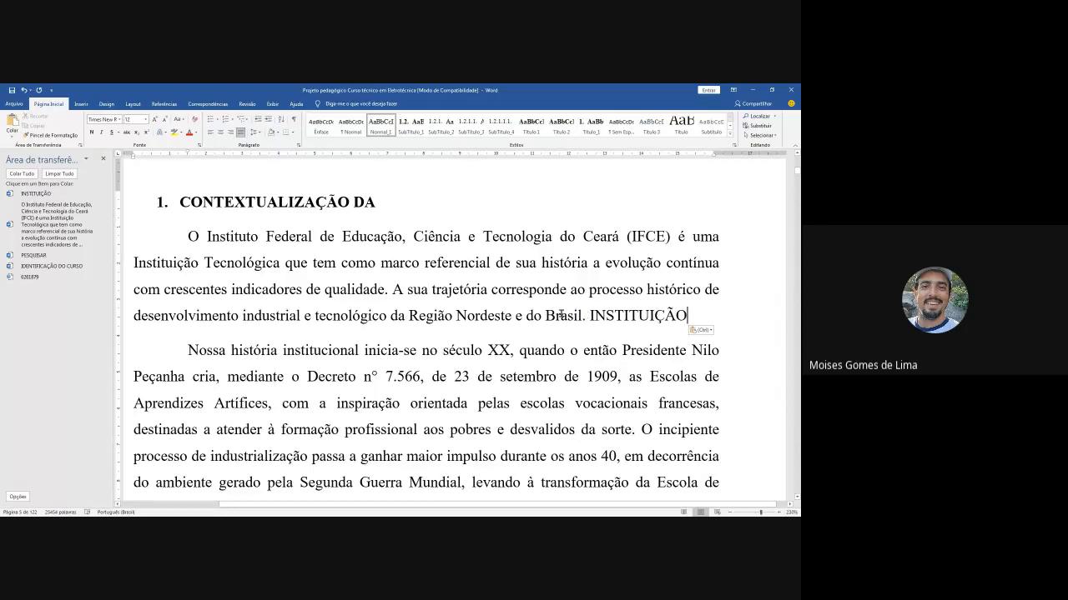
{"action": "left_click", "coordinate": [394, 201]}
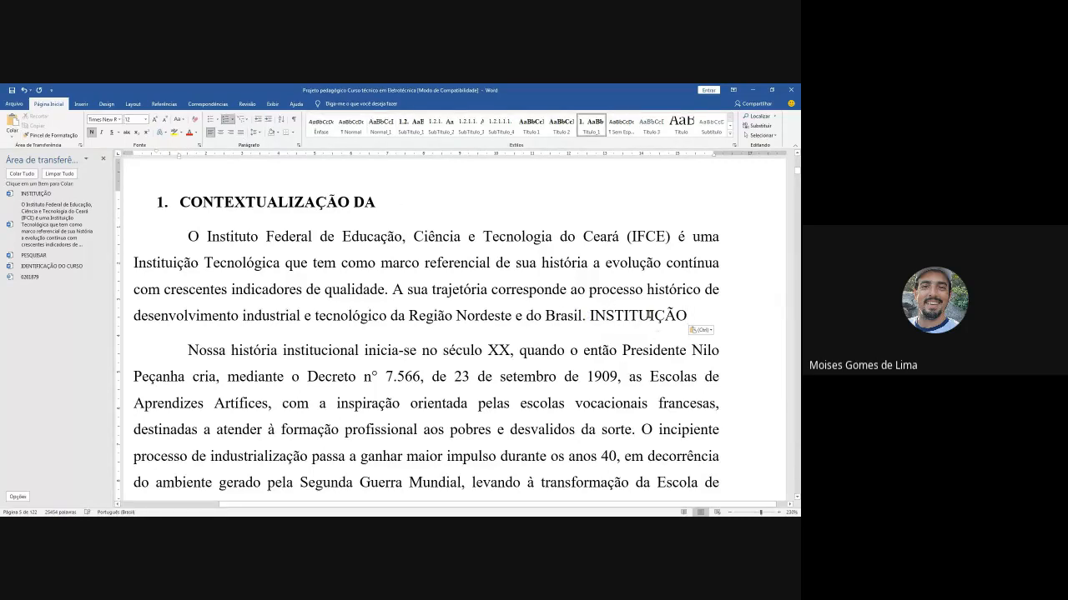
{"action": "left_click", "coordinate": [649, 315]}
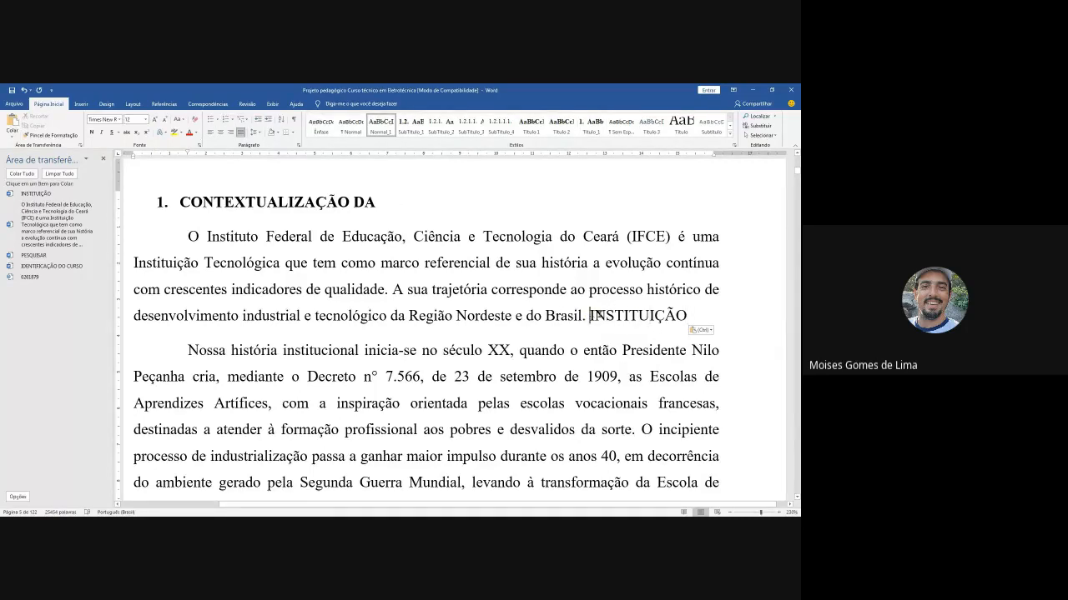
{"action": "left_click_drag", "start_coordinate": [589, 316], "coordinate": [689, 316]}
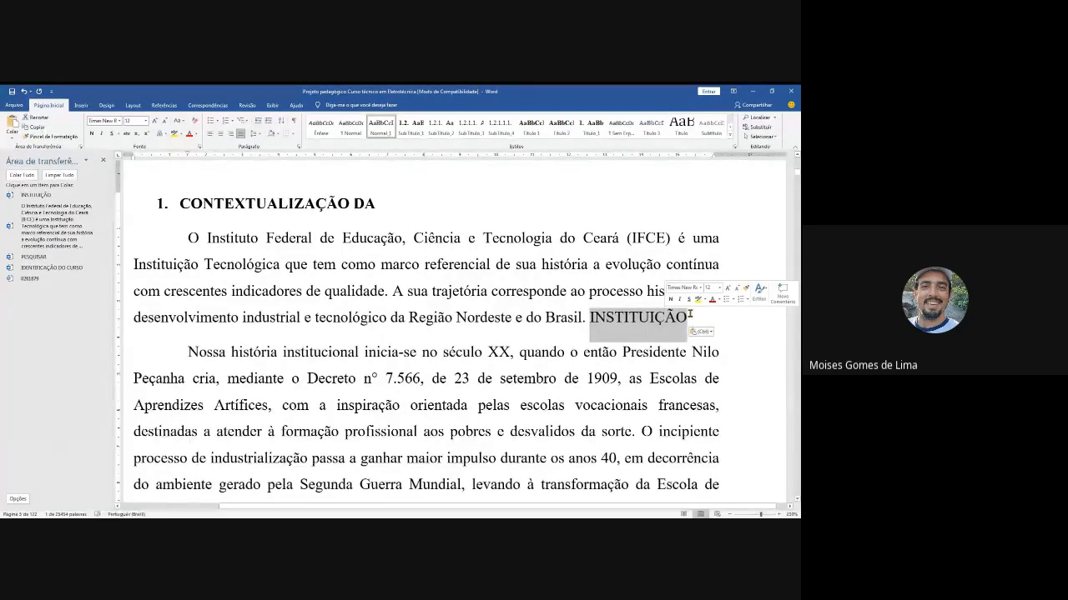
{"action": "key", "text": "alt+Tab"}
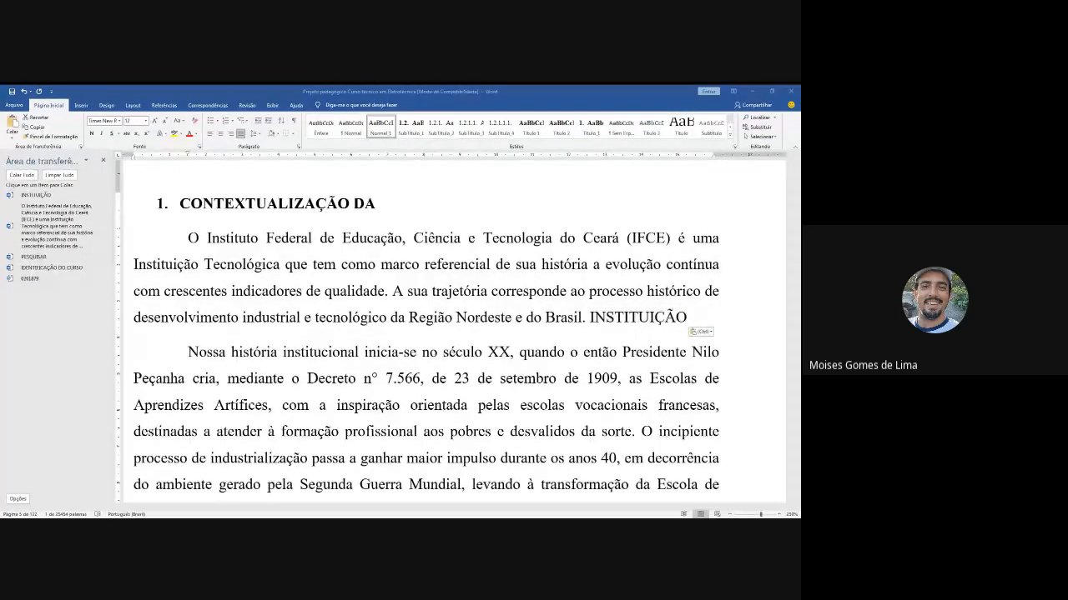
{"action": "left_click", "coordinate": [639, 324]}
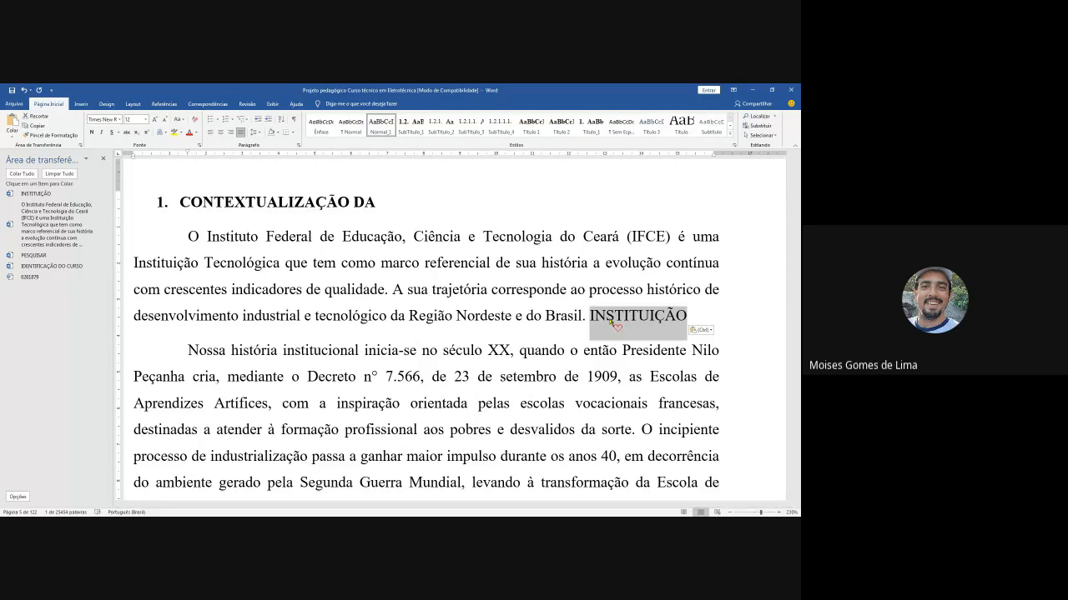
Step: Undo the paste and the cut of the word INSTITUIÇÃO
{"action": "key", "text": "ctrl+z"}
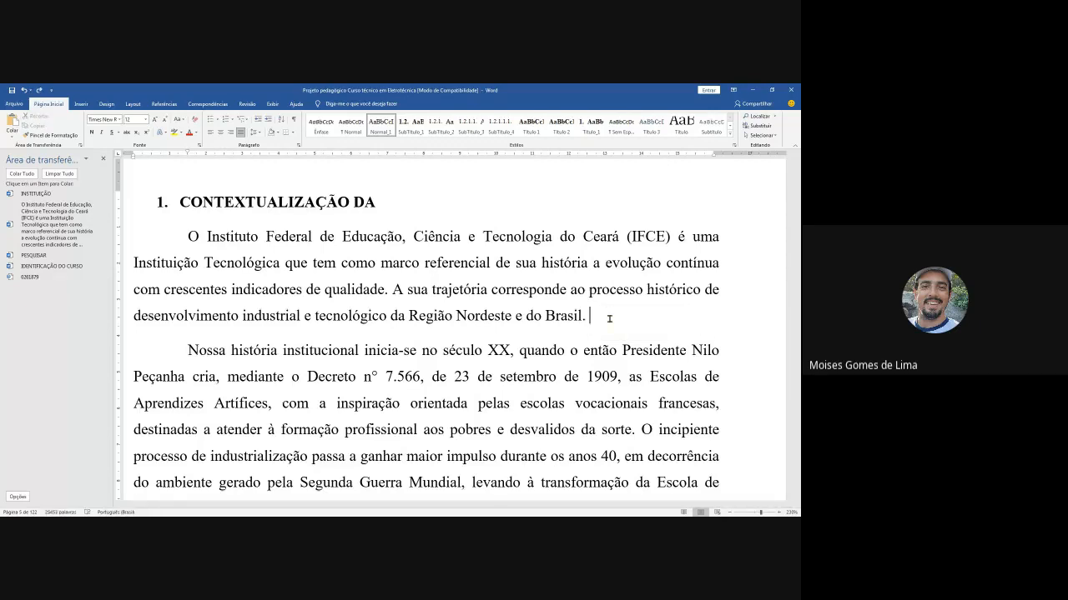
{"action": "key", "text": "ctrl+z"}
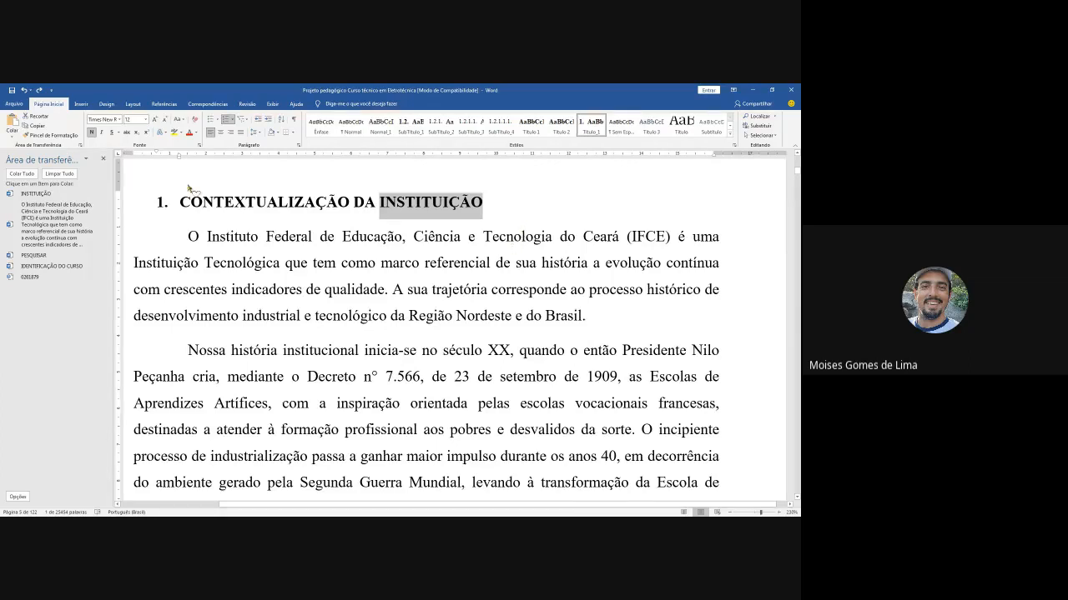
Step: Copy INSTITUIÇÃO from the section 1 heading to the end of the first paragraph, and undo the paste
{"action": "left_click", "coordinate": [37, 126]}
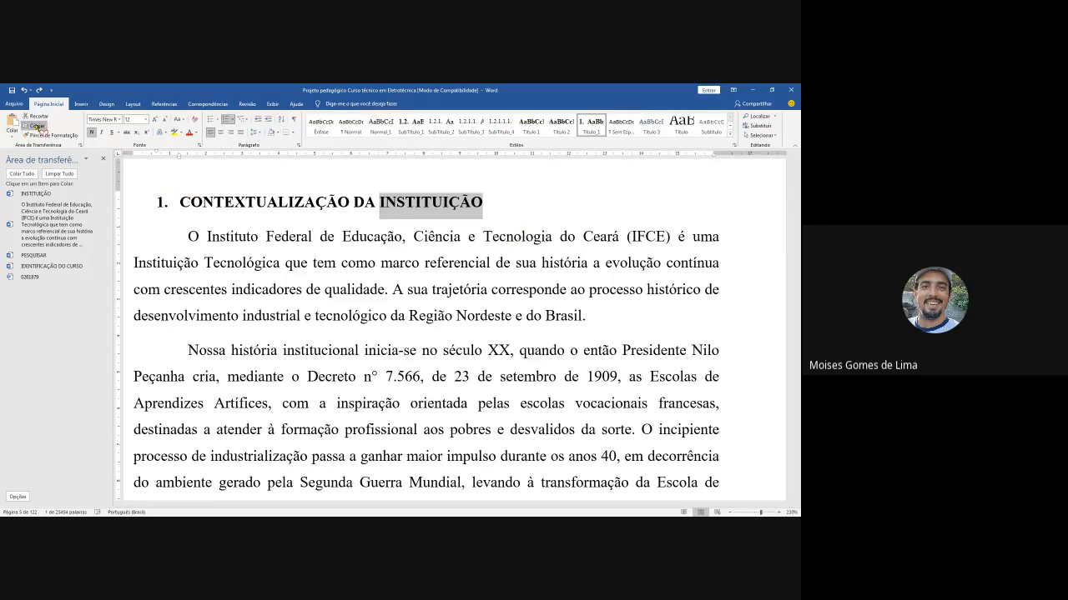
{"action": "left_click", "coordinate": [613, 326]}
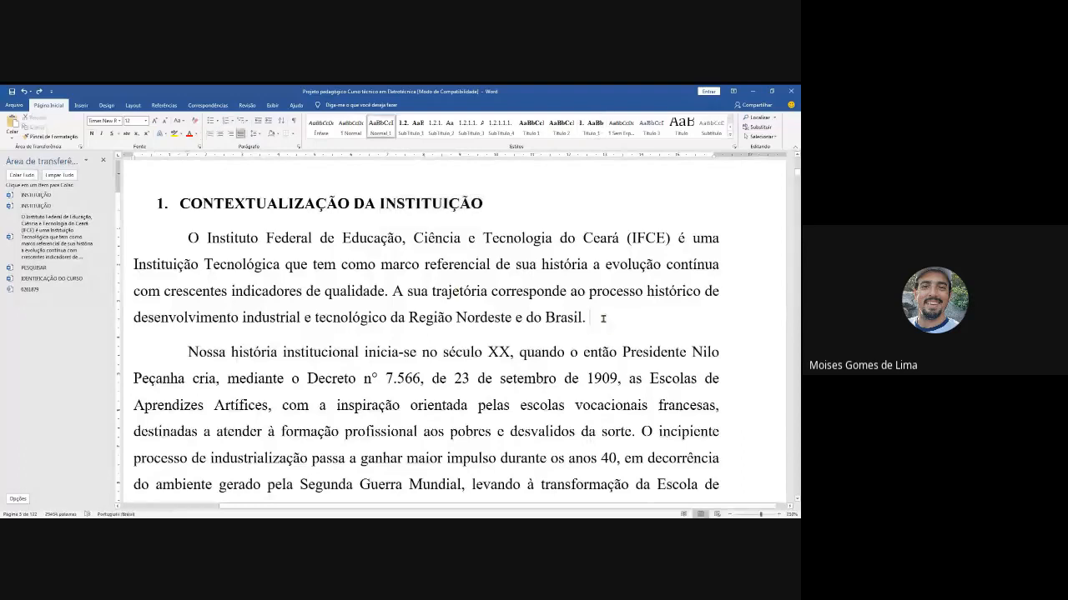
{"action": "left_click", "coordinate": [13, 123]}
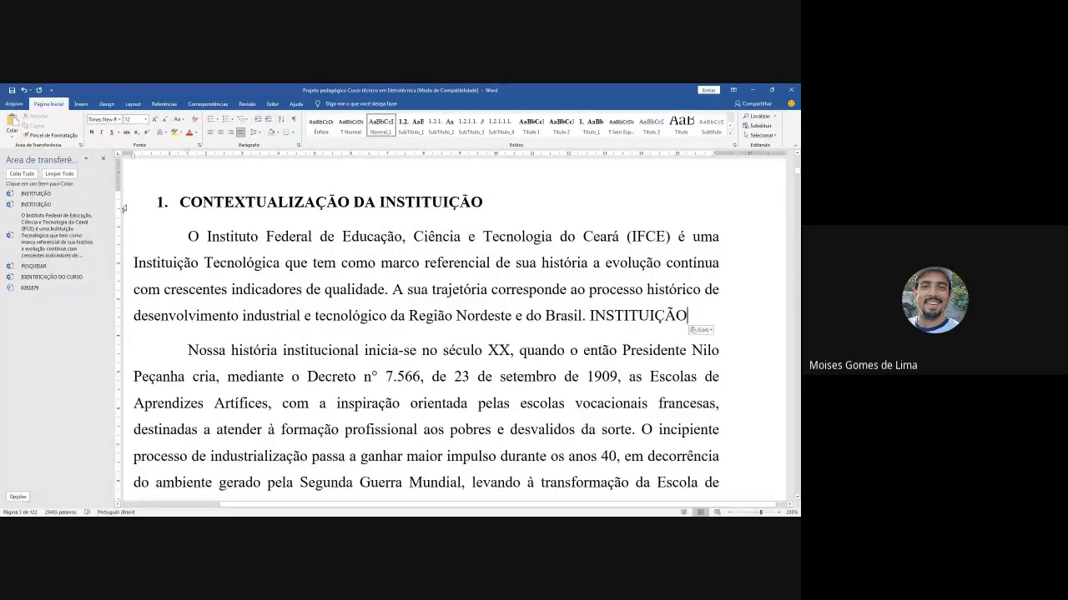
{"action": "key", "text": "ctrl+z"}
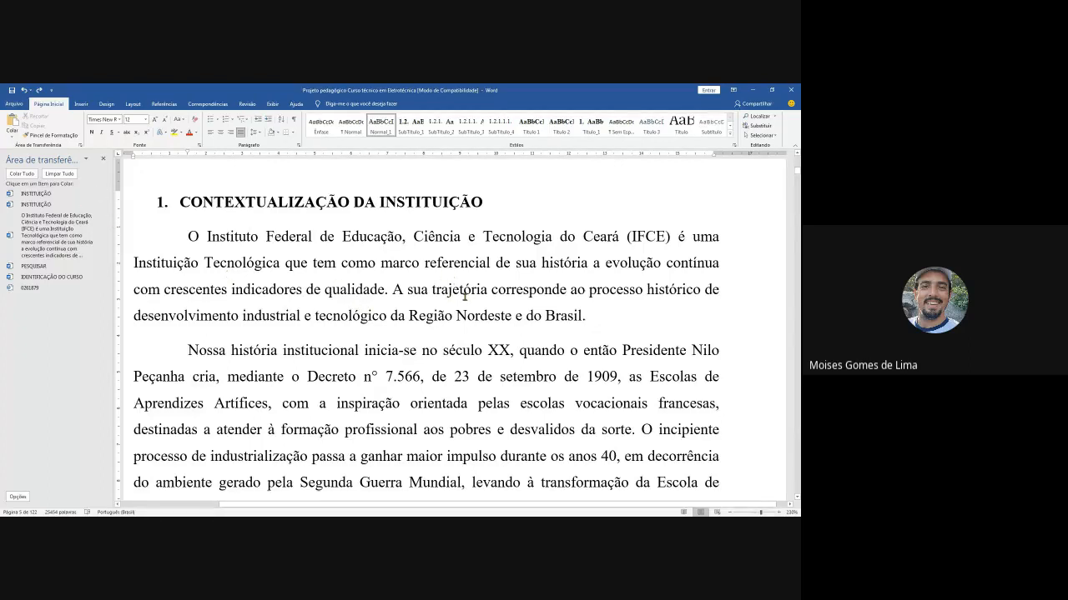
Step: Change the page 9 paragraph beginning "Somente em 1994" to a heavy all-caps decorative font
{"action": "scroll", "coordinate": [464, 293], "scroll_direction": "down", "scroll_amount": 3}
{"action": "scroll", "coordinate": [464, 293], "scroll_direction": "down", "scroll_amount": 4}
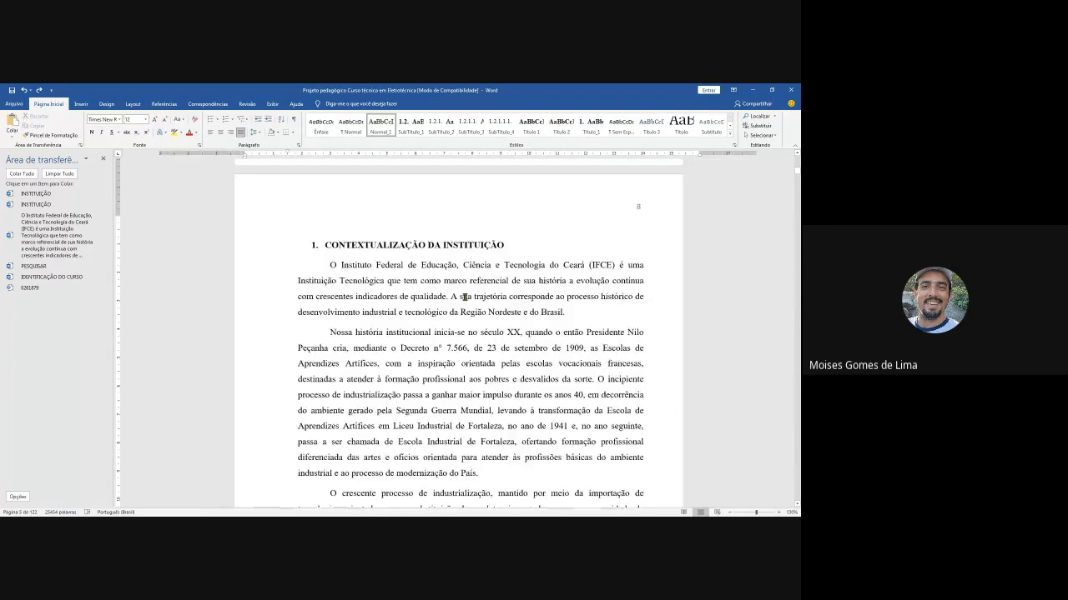
{"action": "scroll", "coordinate": [484, 322], "scroll_direction": "up", "scroll_amount": 5}
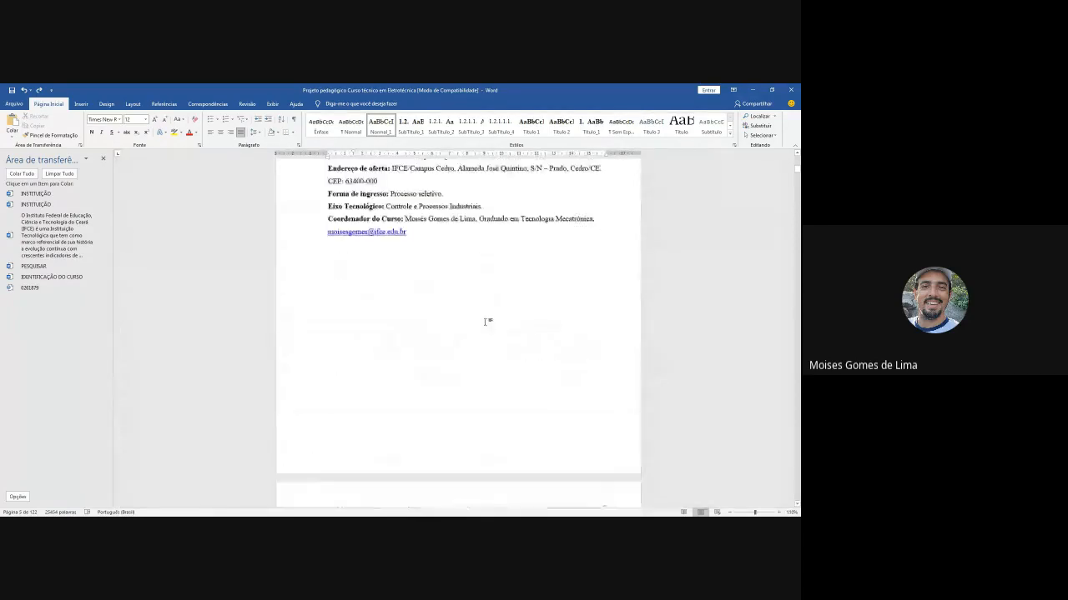
{"action": "scroll", "coordinate": [485, 322], "scroll_direction": "down", "scroll_amount": 10}
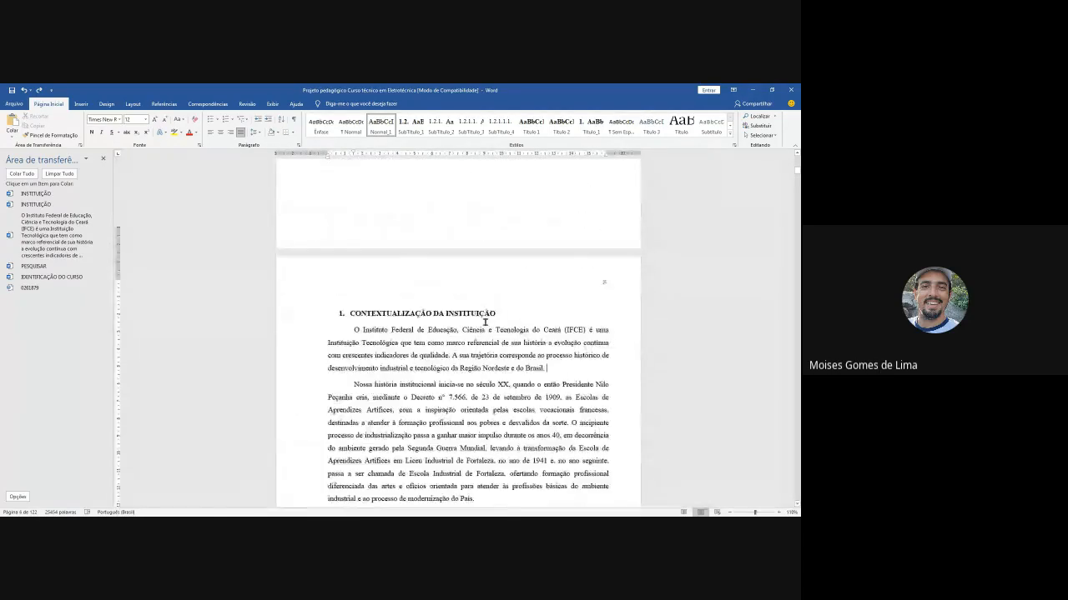
{"action": "scroll", "coordinate": [504, 382], "scroll_direction": "down", "scroll_amount": 2}
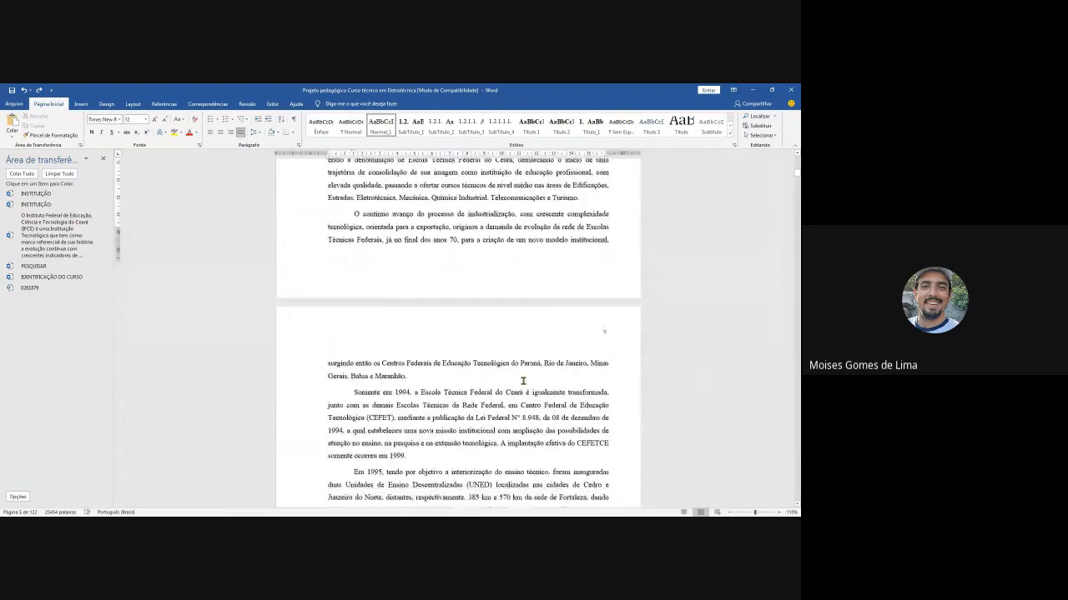
{"action": "left_click_drag", "start_coordinate": [351, 325], "coordinate": [410, 397]}
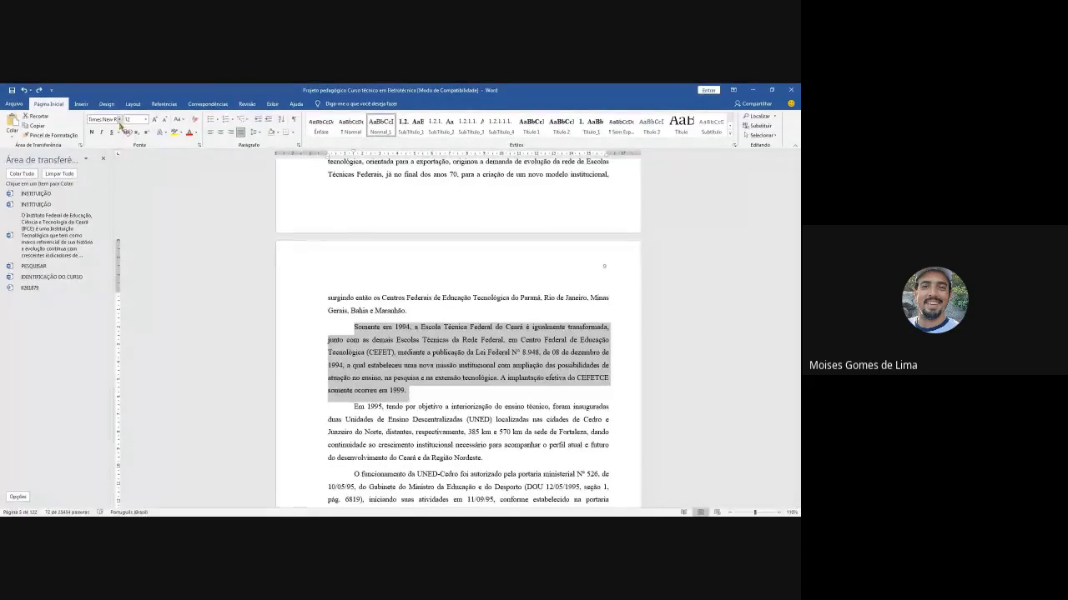
{"action": "left_click", "coordinate": [120, 120]}
{"action": "scroll", "coordinate": [133, 250], "scroll_direction": "down", "scroll_amount": 5}
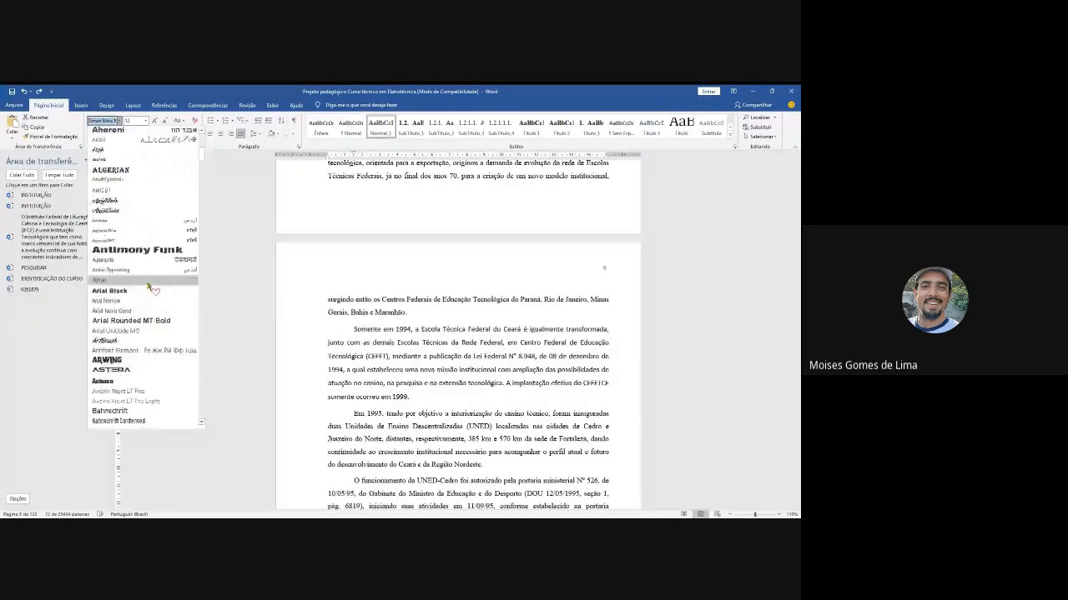
{"action": "left_click", "coordinate": [132, 242]}
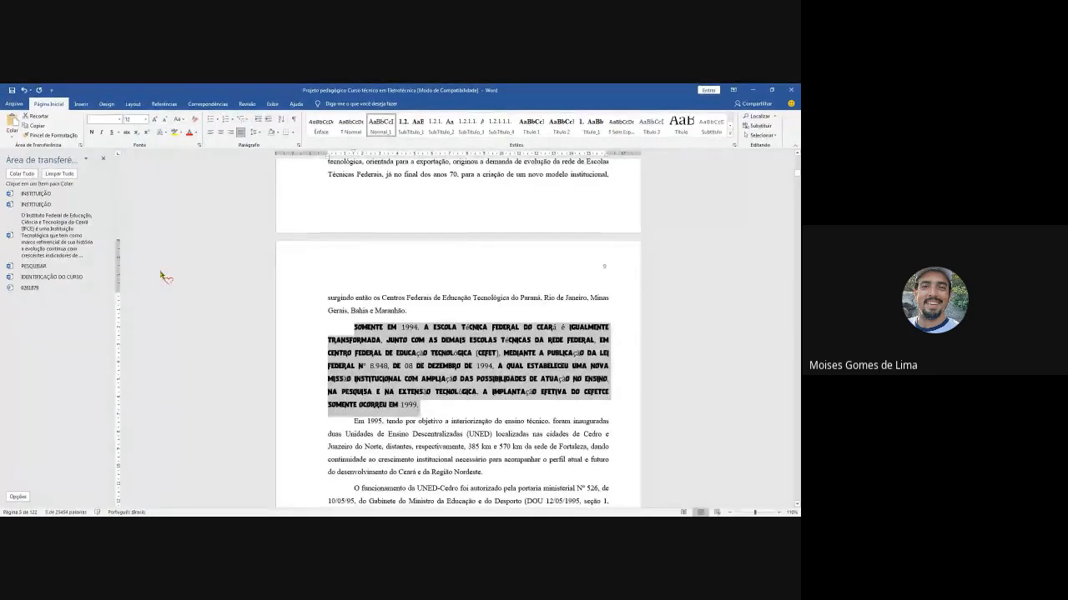
{"action": "left_click", "coordinate": [477, 442]}
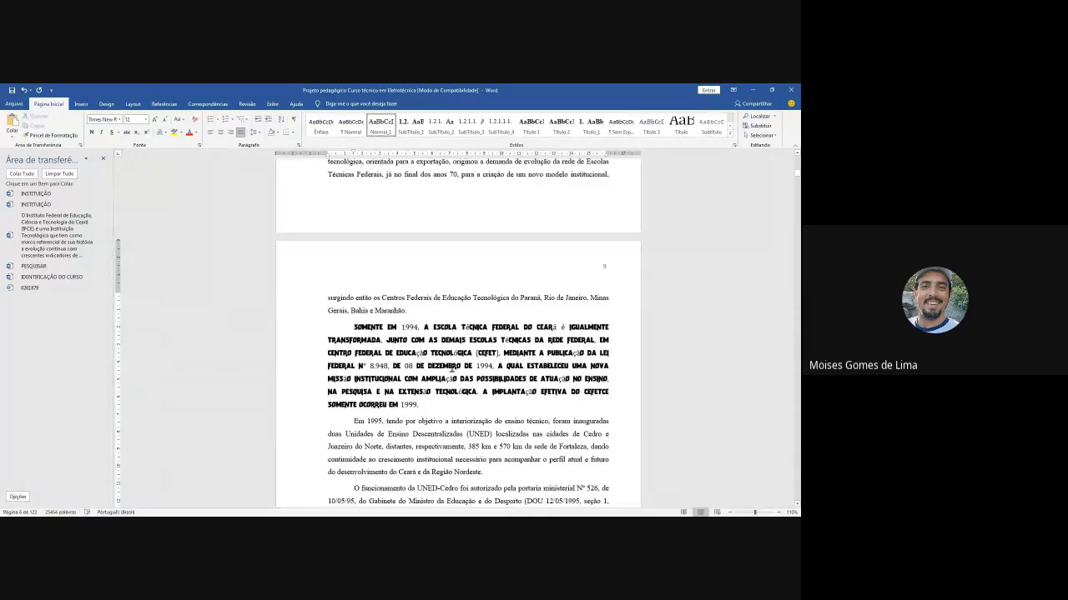
{"action": "scroll", "coordinate": [459, 350], "scroll_direction": "up", "scroll_amount": 5}
{"action": "scroll", "coordinate": [443, 288], "scroll_direction": "down", "scroll_amount": 3}
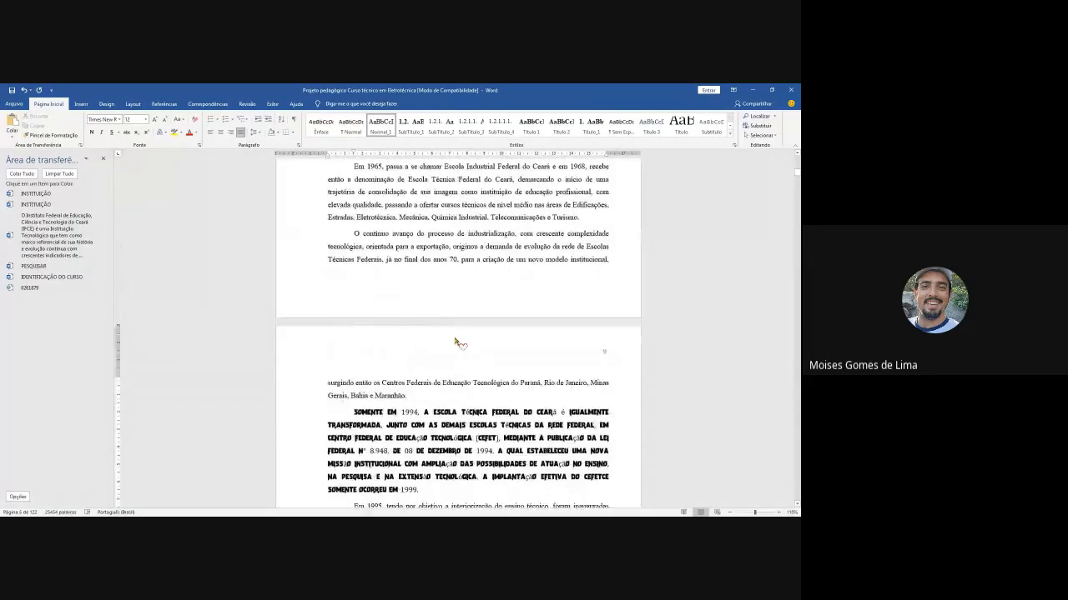
Step: Compare the formatting of the decorative-font "Somente em 1994" paragraph on page 9 with the plain "Em 1995" paragraph below it
{"action": "scroll", "coordinate": [459, 339], "scroll_direction": "up", "scroll_amount": 6, "text": "ctrl"}
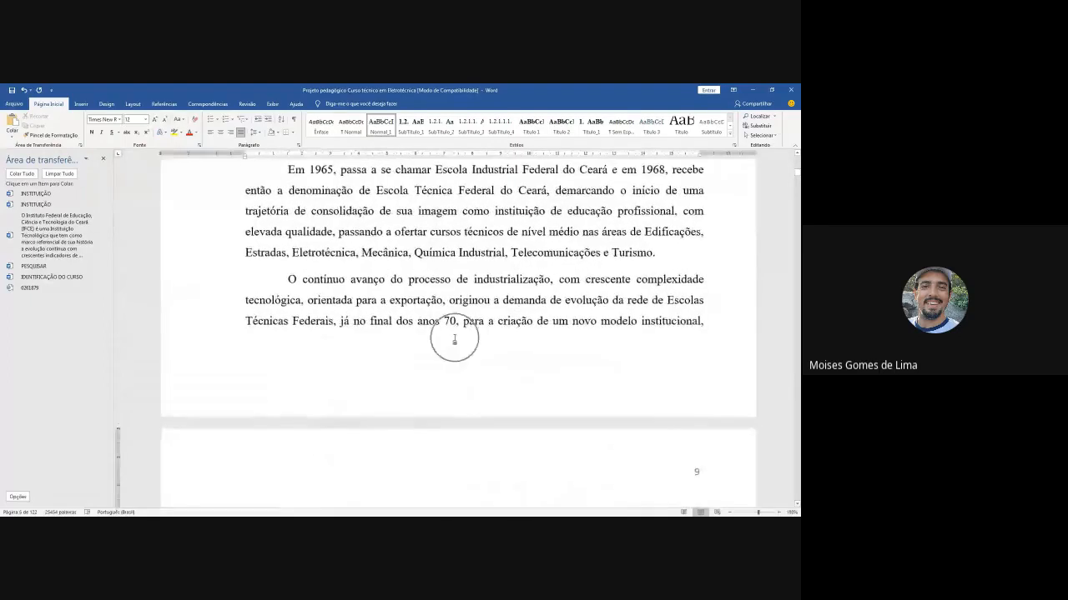
{"action": "scroll", "coordinate": [454, 339], "scroll_direction": "down", "scroll_amount": 4}
{"action": "scroll", "coordinate": [455, 338], "scroll_direction": "down", "scroll_amount": 3}
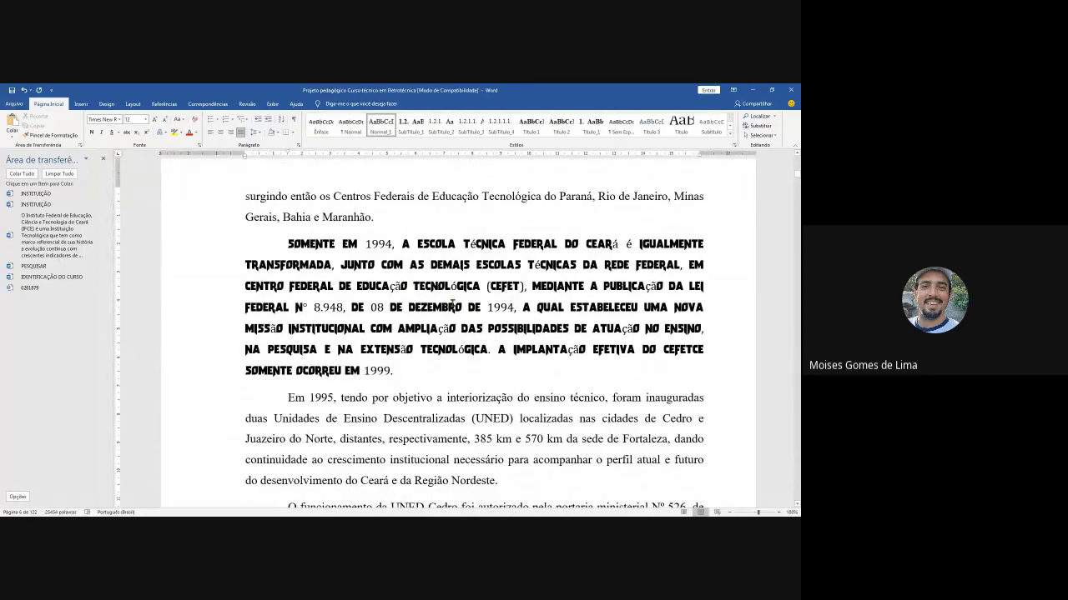
{"action": "scroll", "coordinate": [451, 305], "scroll_direction": "down", "scroll_amount": 8}
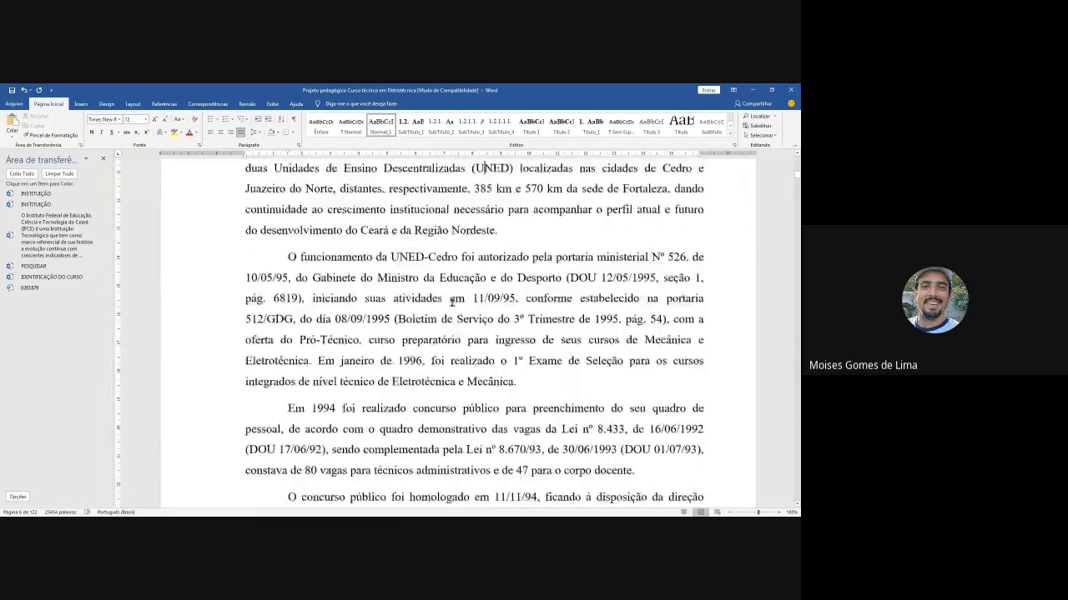
{"action": "scroll", "coordinate": [451, 305], "scroll_direction": "down", "scroll_amount": 4}
{"action": "scroll", "coordinate": [451, 306], "scroll_direction": "up", "scroll_amount": 5}
{"action": "scroll", "coordinate": [451, 303], "scroll_direction": "up", "scroll_amount": 7}
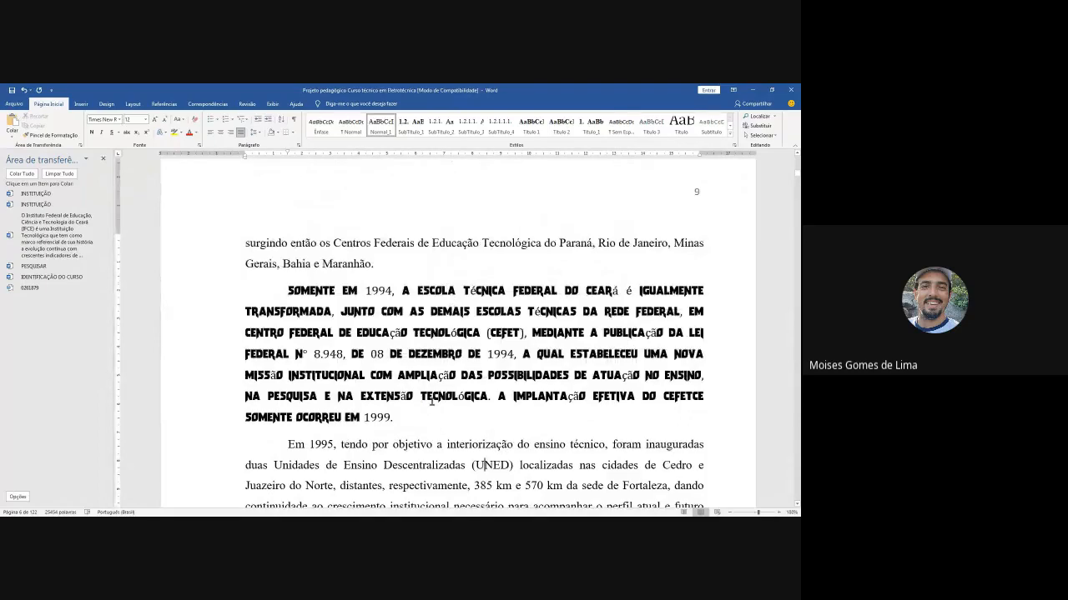
{"action": "scroll", "coordinate": [432, 402], "scroll_direction": "down", "scroll_amount": 3}
{"action": "left_click_drag", "start_coordinate": [287, 351], "coordinate": [497, 443]}
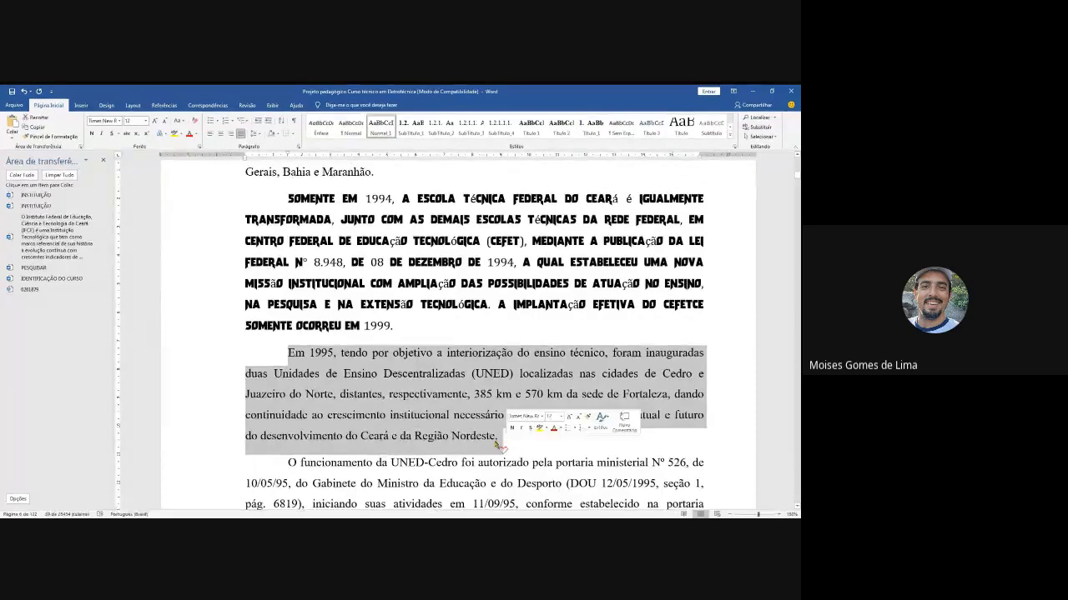
{"action": "scroll", "coordinate": [418, 407], "scroll_direction": "up", "scroll_amount": 3}
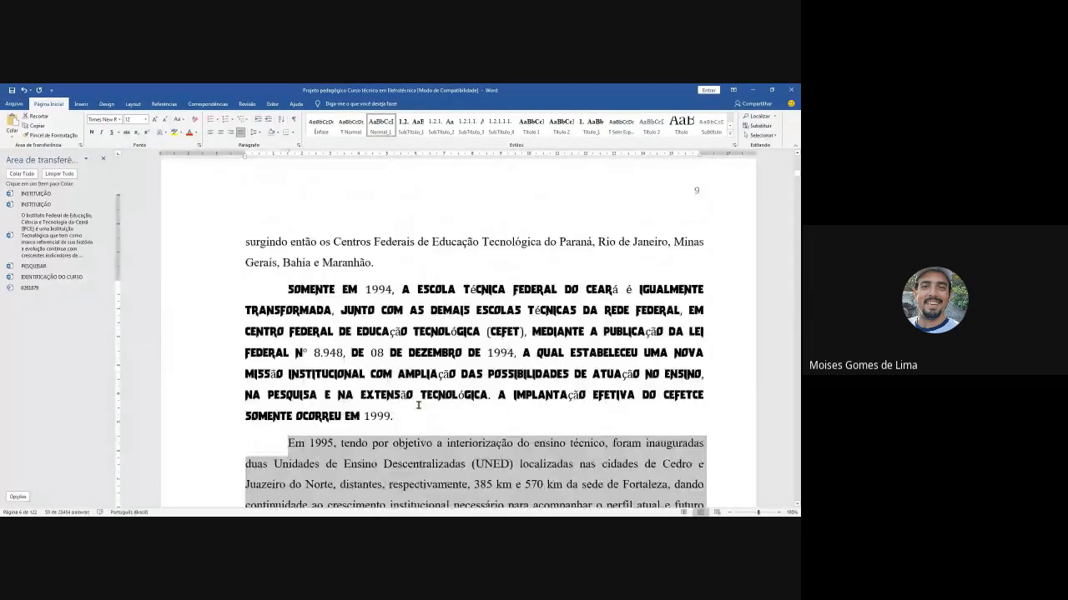
{"action": "scroll", "coordinate": [418, 405], "scroll_direction": "up", "scroll_amount": 2}
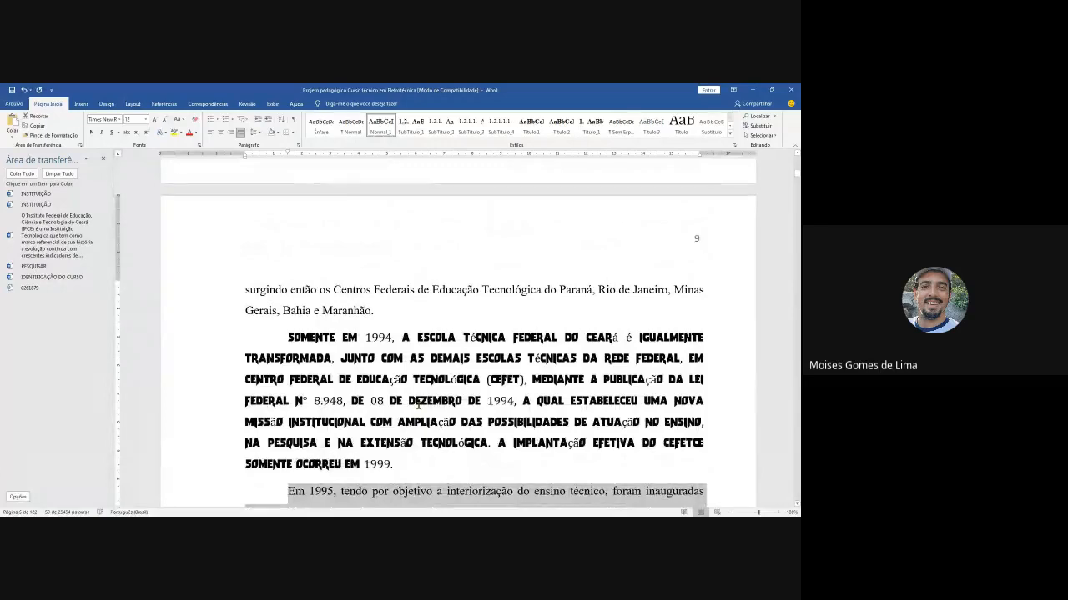
{"action": "scroll", "coordinate": [418, 406], "scroll_direction": "down", "scroll_amount": 6}
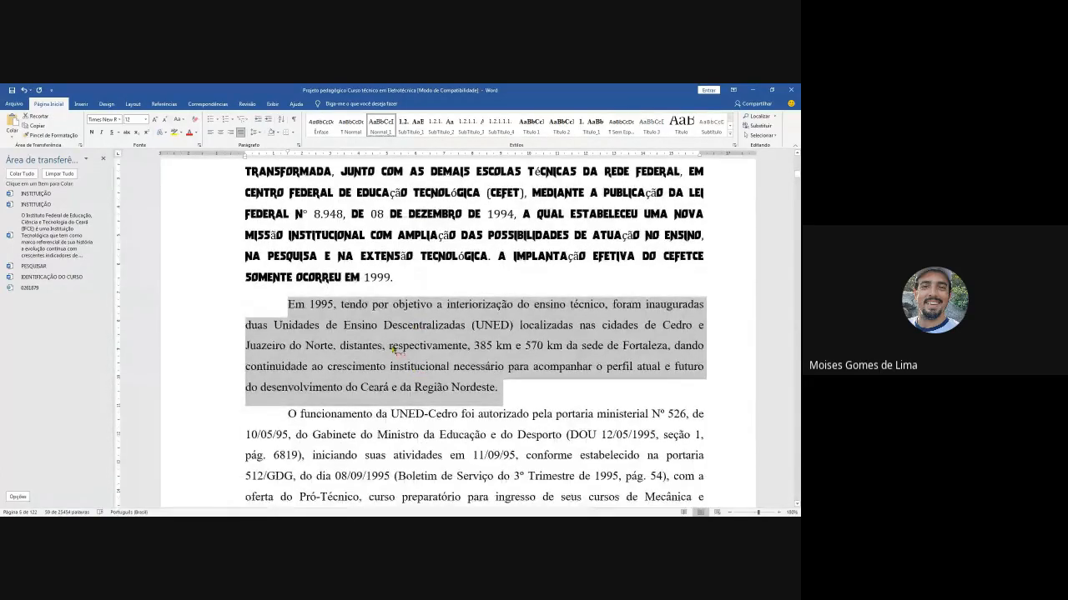
{"action": "left_click", "coordinate": [331, 321]}
{"action": "left_click_drag", "start_coordinate": [288, 304], "coordinate": [494, 385]}
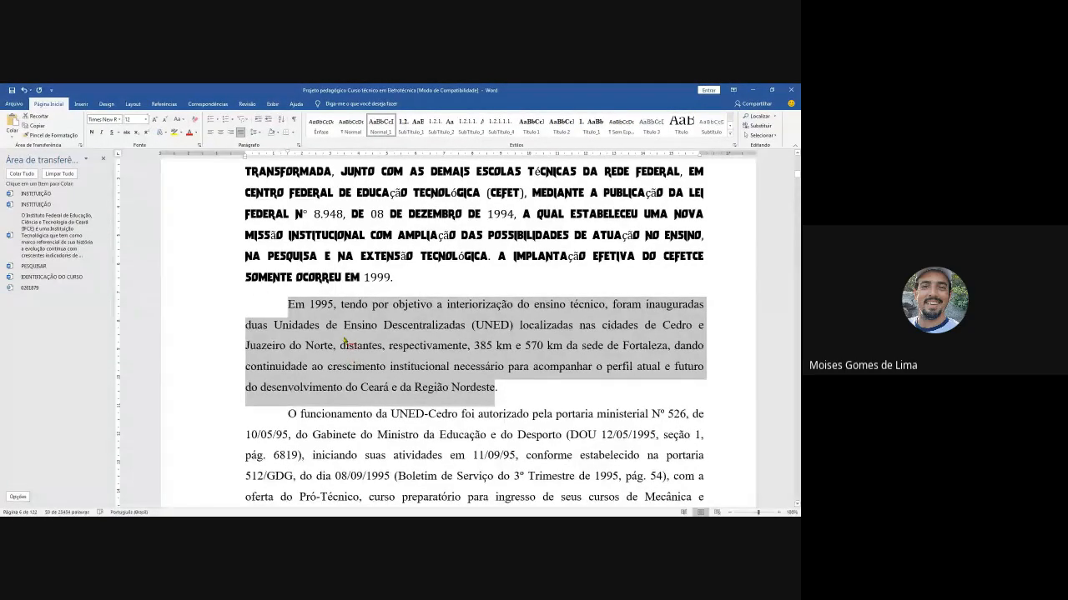
{"action": "scroll", "coordinate": [349, 343], "scroll_direction": "up", "scroll_amount": 1}
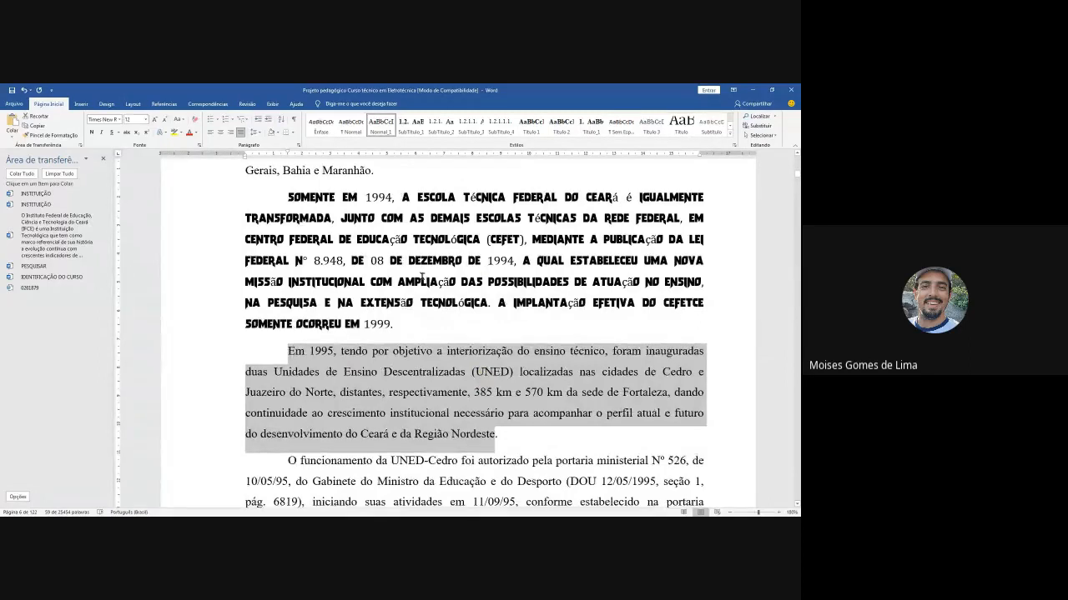
Step: Centre the "Somente em 1994" paragraph and give it green paragraph shading
{"action": "left_click_drag", "start_coordinate": [362, 317], "coordinate": [289, 192]}
{"action": "key", "text": "ctrl+e"}
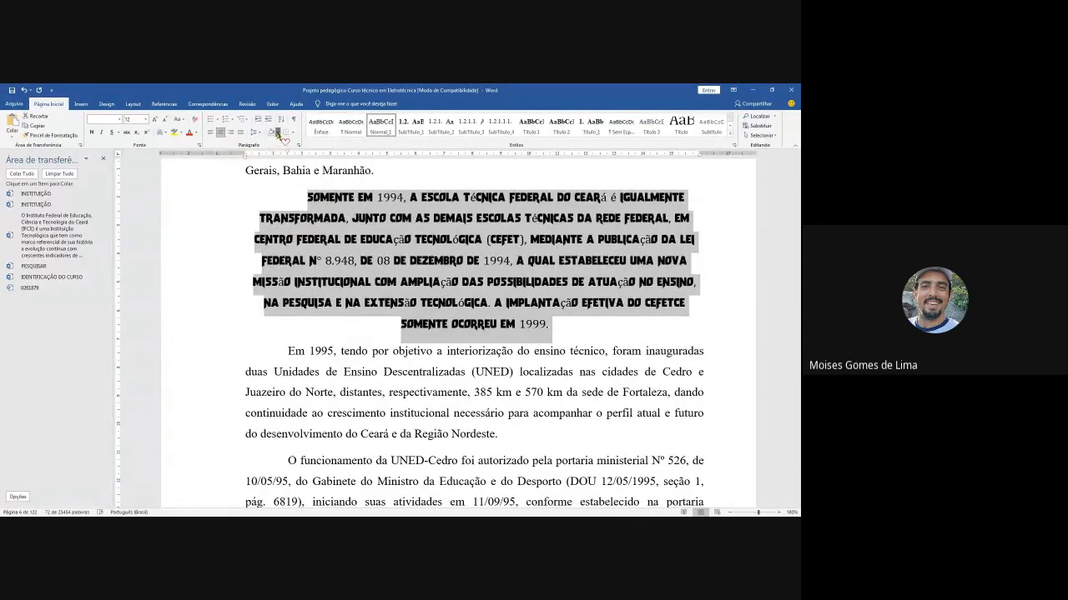
{"action": "left_click", "coordinate": [276, 131]}
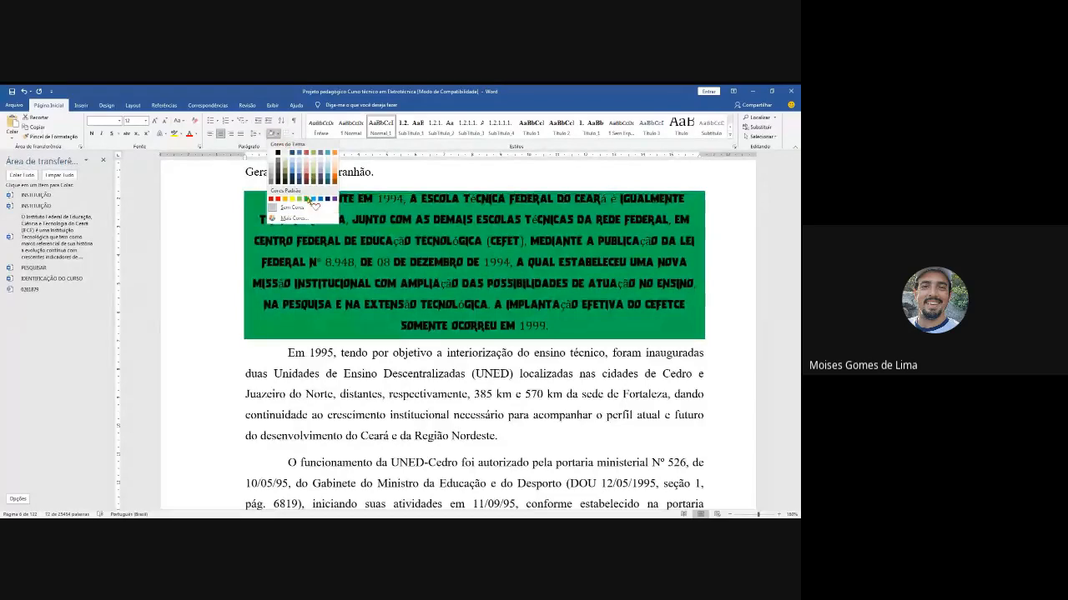
{"action": "left_click", "coordinate": [307, 200]}
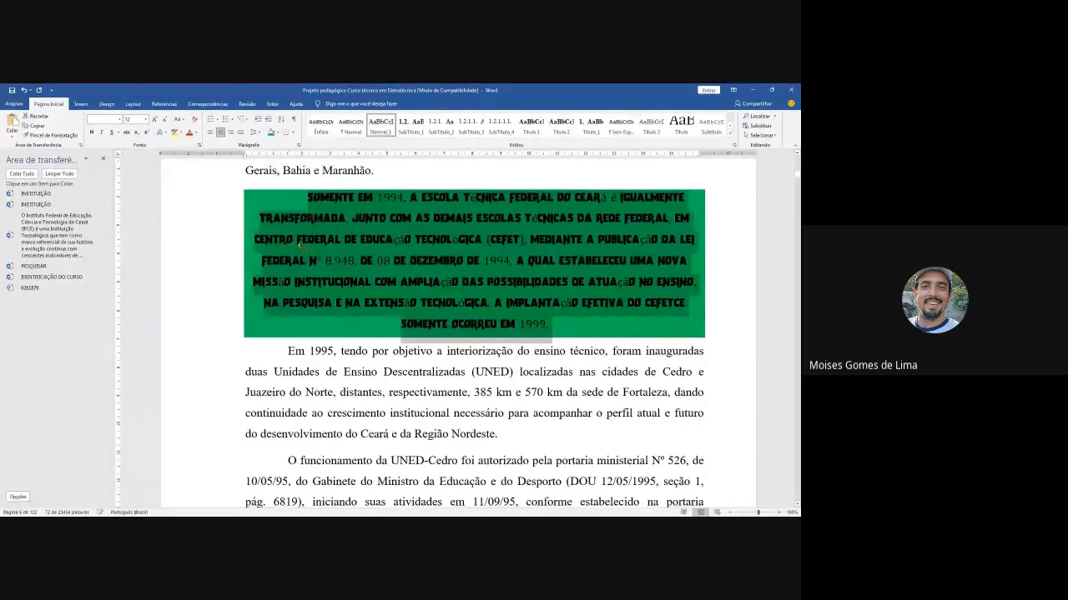
Step: Colour the text of the green-shaded paragraph orange and underline it
{"action": "left_click", "coordinate": [194, 133]}
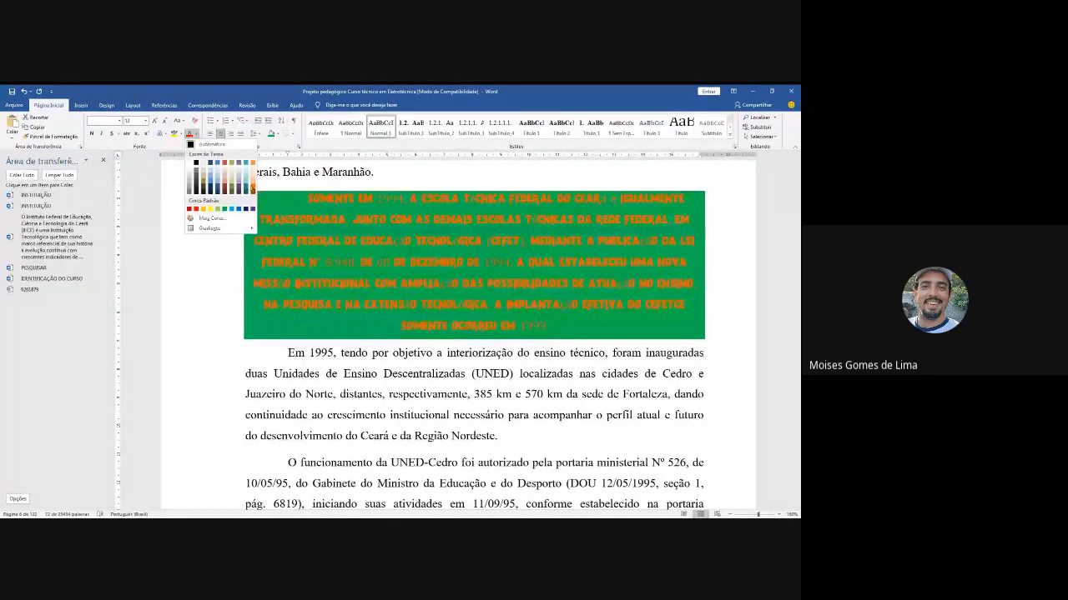
{"action": "left_click", "coordinate": [195, 208]}
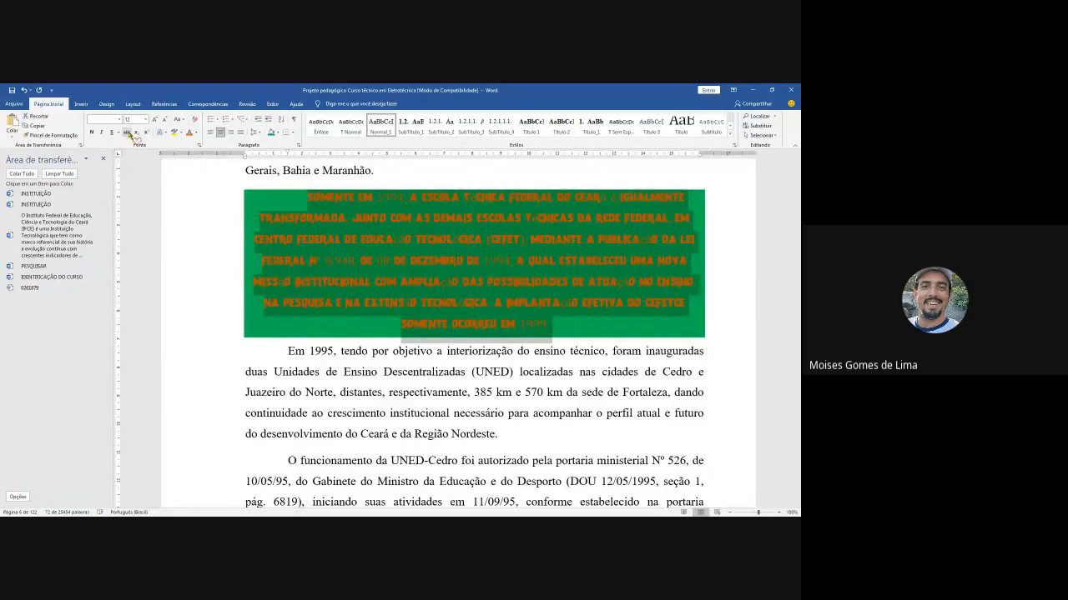
{"action": "left_click", "coordinate": [359, 392]}
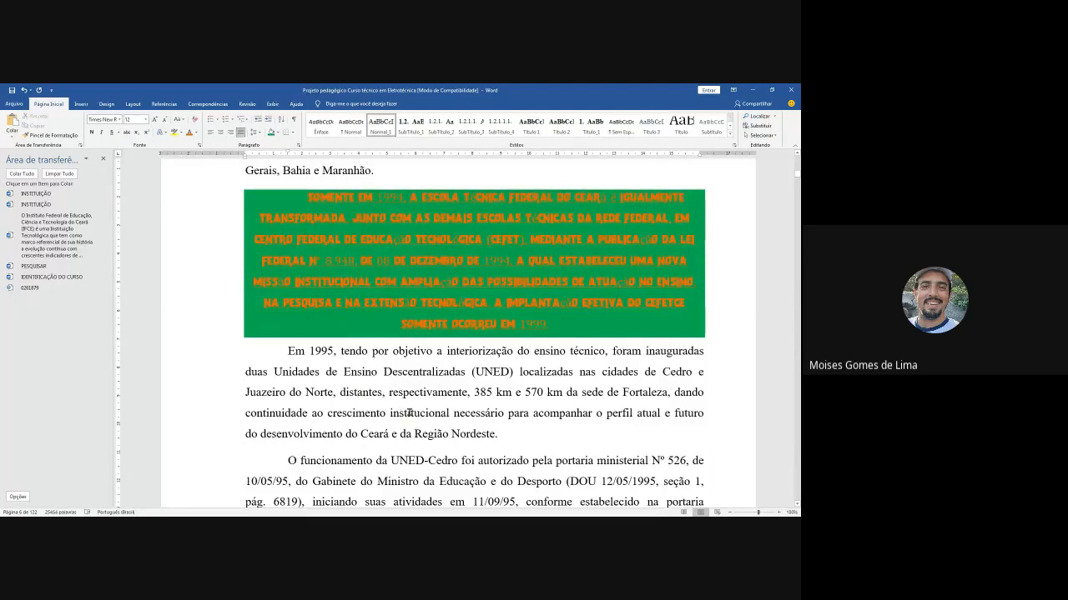
Step: Set the font size of the entire green-shaded paragraph to 18
{"action": "scroll", "coordinate": [384, 367], "scroll_direction": "up", "scroll_amount": 2}
{"action": "scroll", "coordinate": [384, 367], "scroll_direction": "down", "scroll_amount": 2}
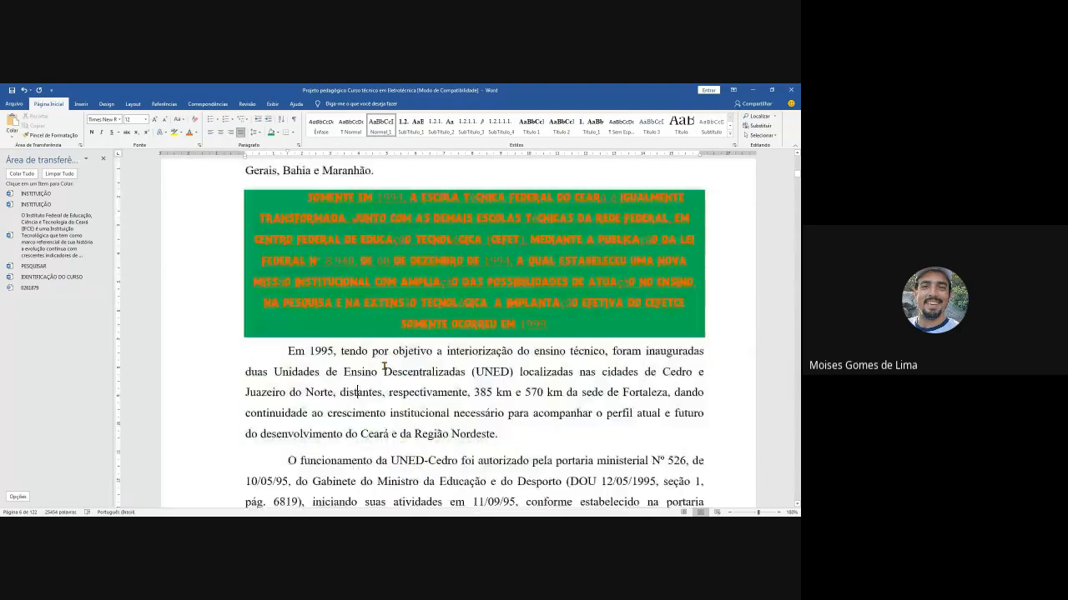
{"action": "scroll", "coordinate": [384, 367], "scroll_direction": "down", "scroll_amount": 3}
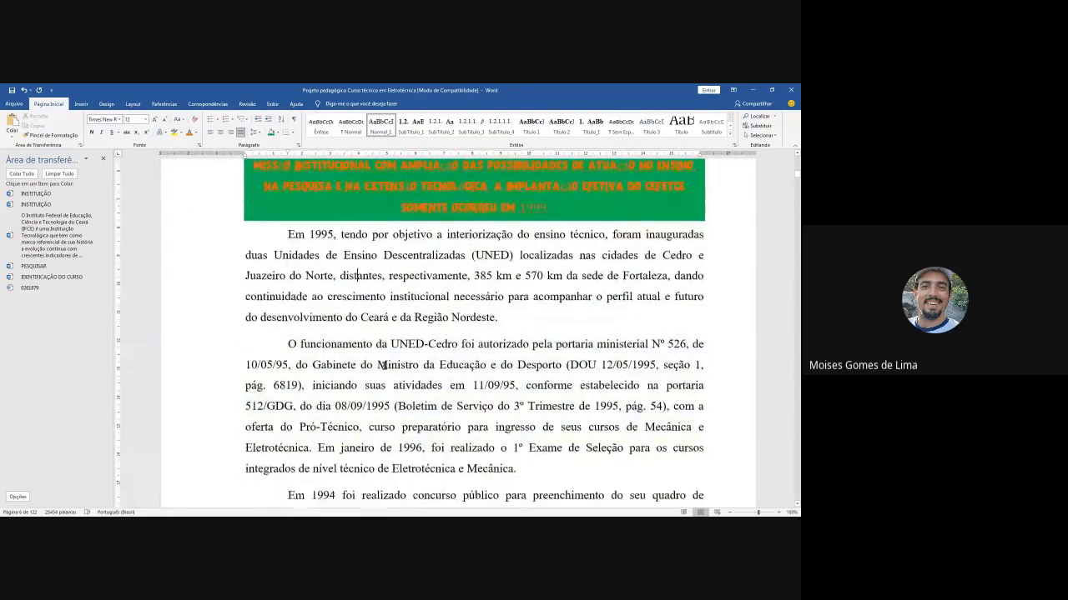
{"action": "scroll", "coordinate": [384, 366], "scroll_direction": "up", "scroll_amount": 1}
{"action": "scroll", "coordinate": [384, 365], "scroll_direction": "up", "scroll_amount": 3}
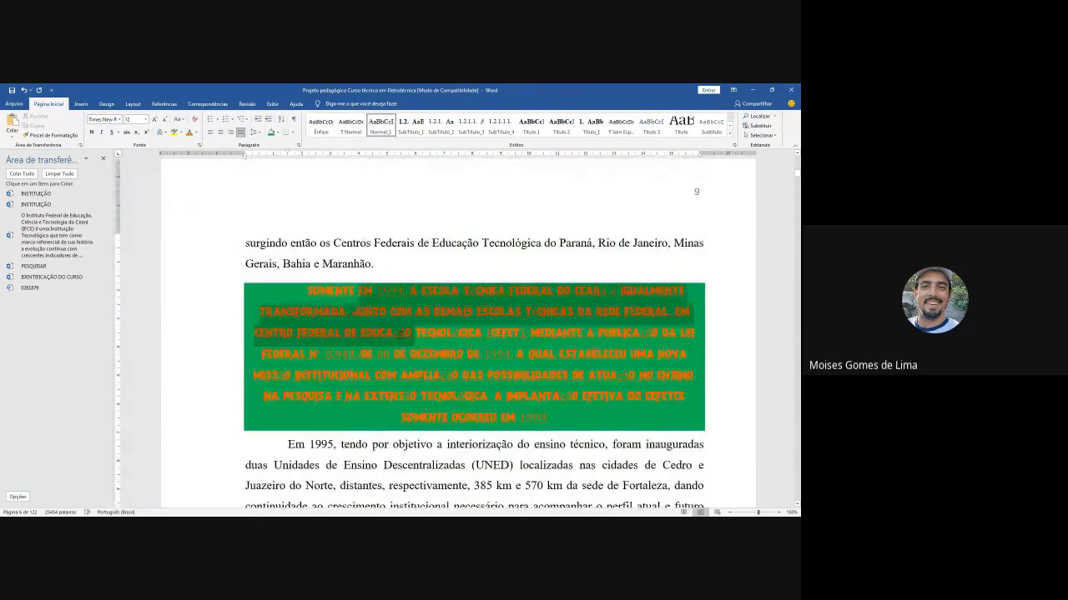
{"action": "left_click_drag", "start_coordinate": [414, 364], "coordinate": [414, 368]}
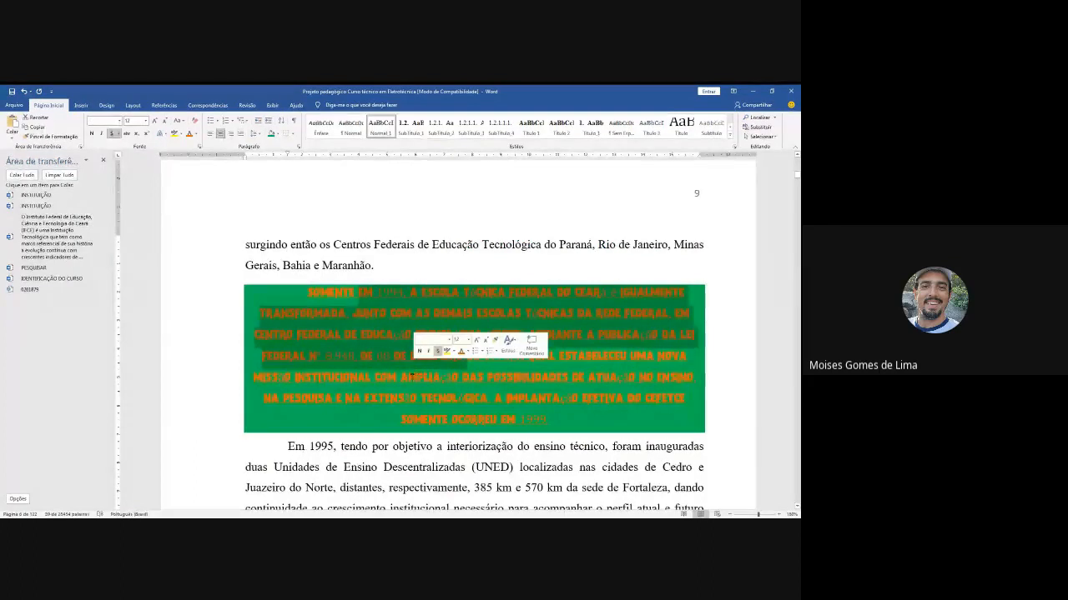
{"action": "left_click", "coordinate": [482, 388]}
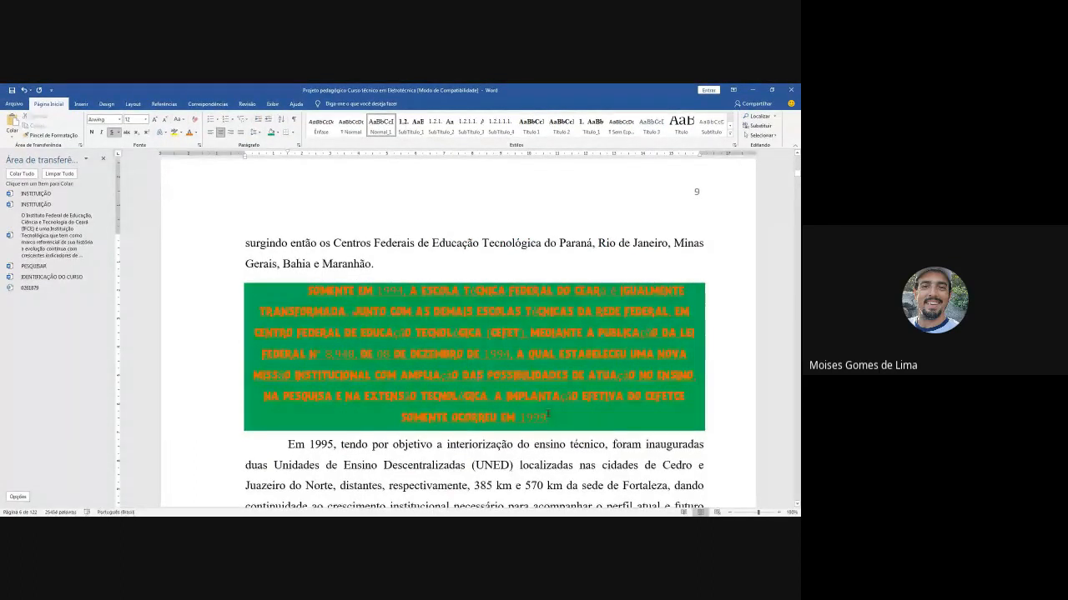
{"action": "triple_click", "coordinate": [482, 388]}
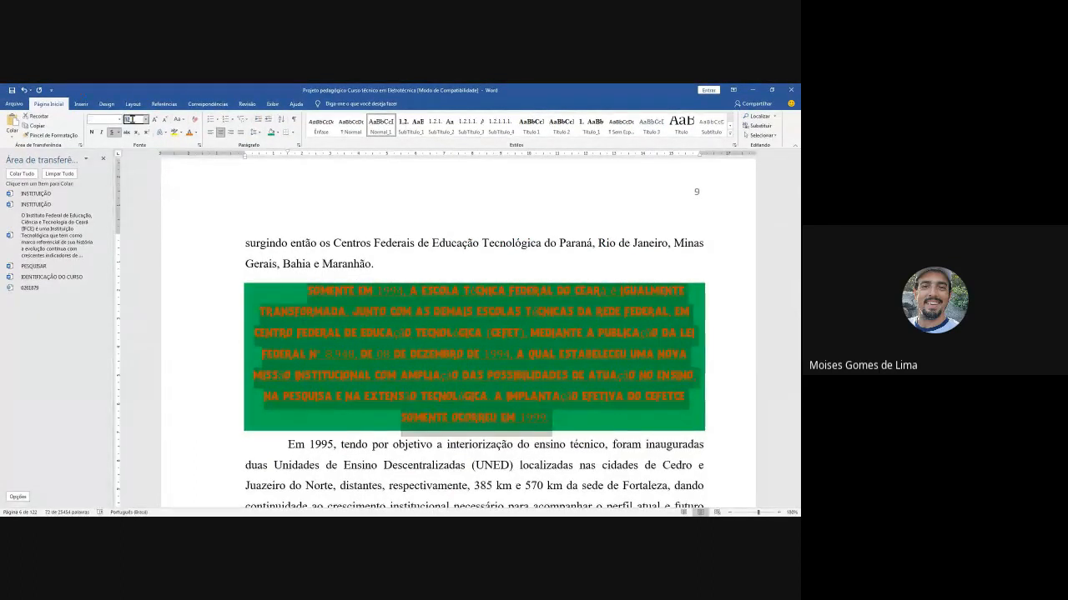
{"action": "type", "text": "18"}
{"action": "key", "text": "Return"}
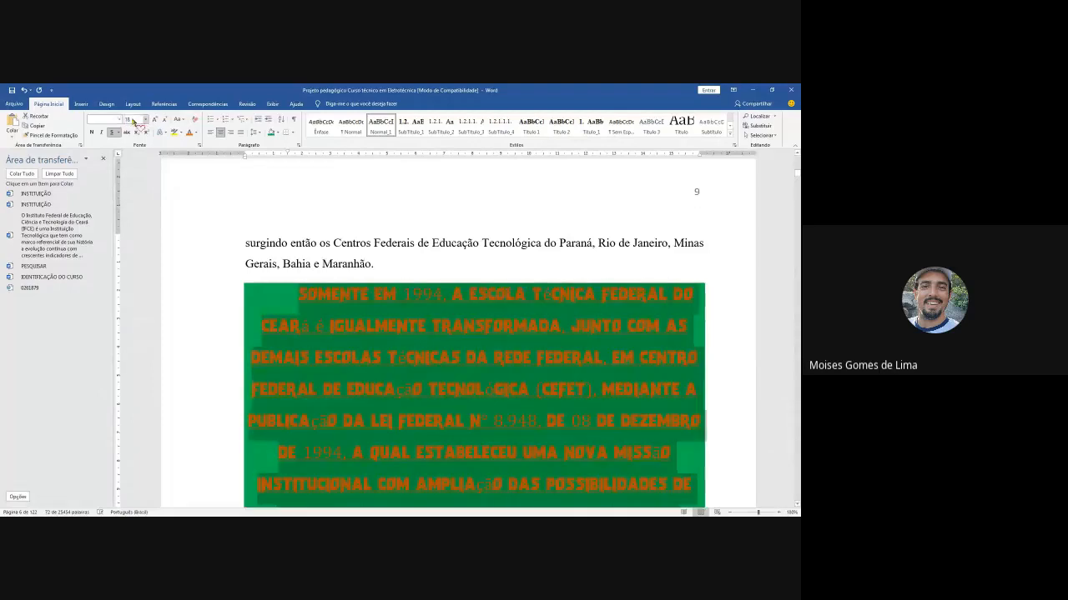
{"action": "left_click", "coordinate": [357, 249]}
Step: Examine how the green-shaded paragraph's formatting differs from the plain paragraphs around it on page 9
{"action": "scroll", "coordinate": [375, 268], "scroll_direction": "down", "scroll_amount": 5}
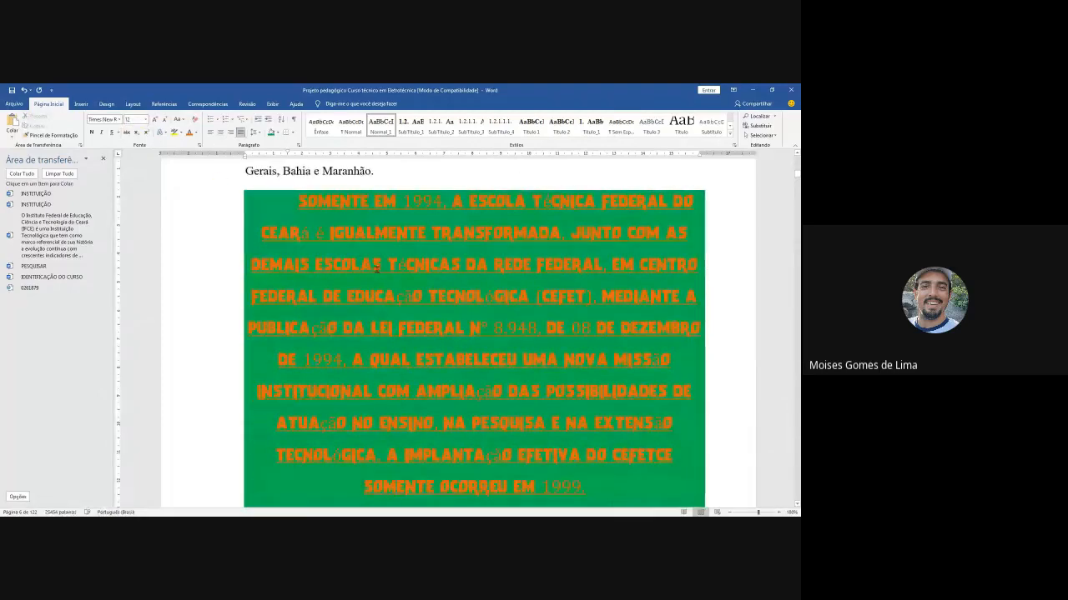
{"action": "scroll", "coordinate": [377, 269], "scroll_direction": "down", "scroll_amount": 3}
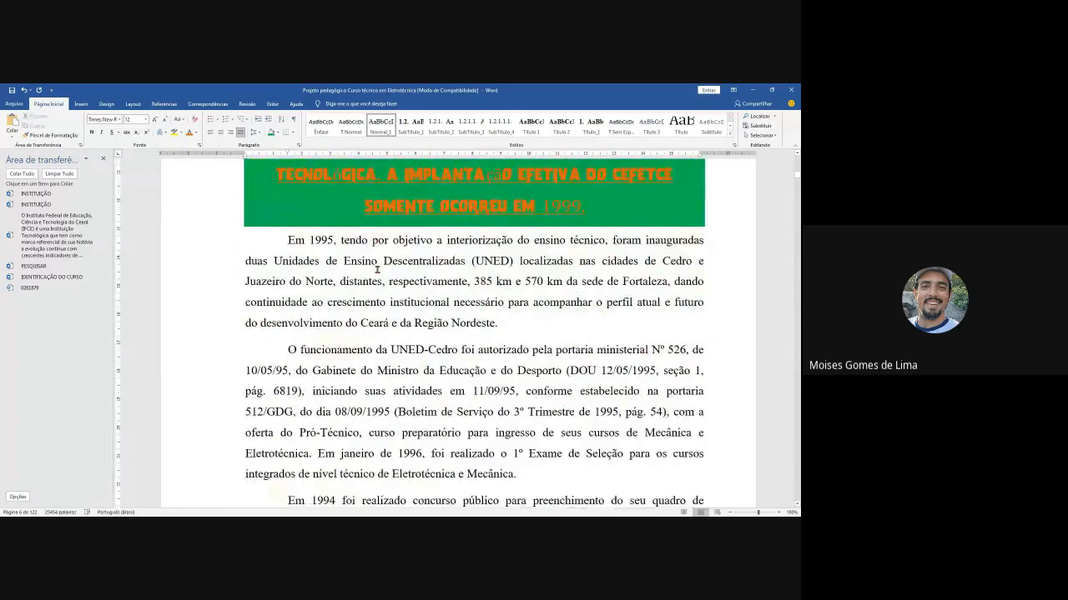
{"action": "scroll", "coordinate": [377, 269], "scroll_direction": "down", "scroll_amount": 2}
{"action": "scroll", "coordinate": [377, 270], "scroll_direction": "up", "scroll_amount": 10}
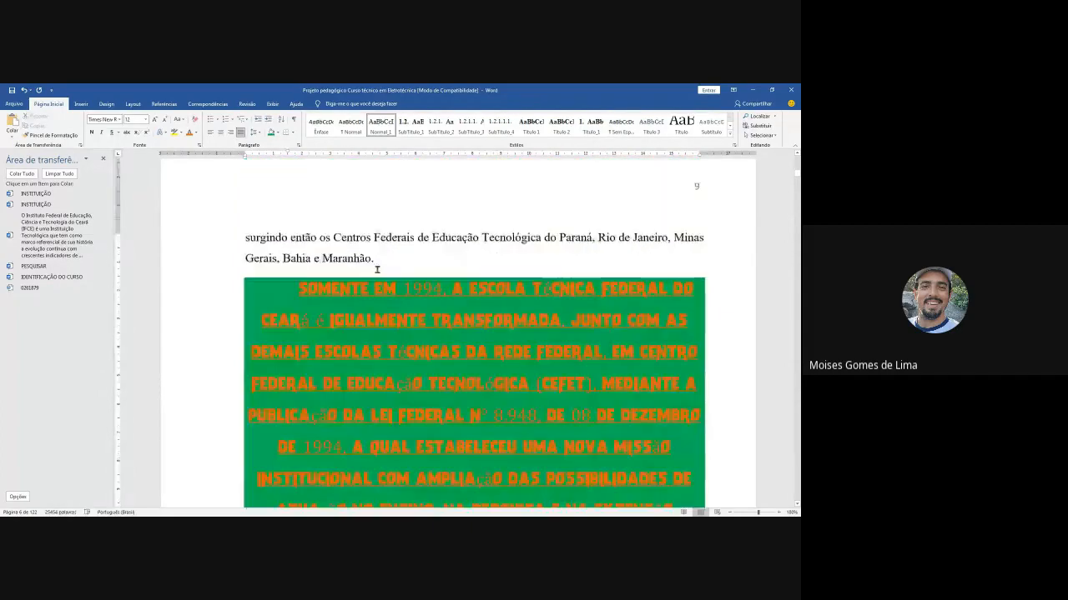
{"action": "scroll", "coordinate": [377, 267], "scroll_direction": "down", "scroll_amount": 2}
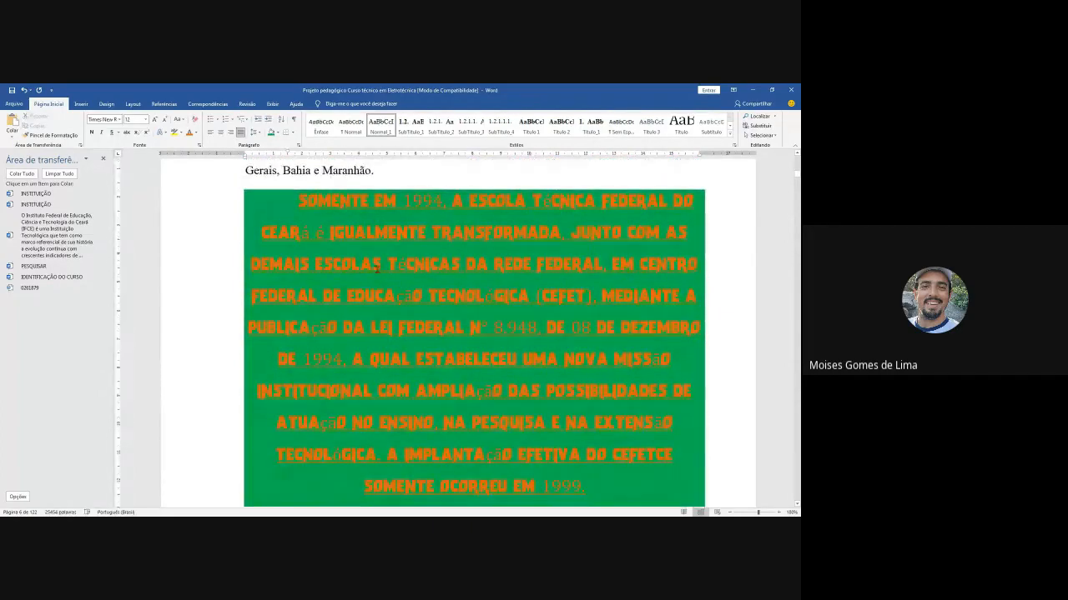
{"action": "scroll", "coordinate": [377, 267], "scroll_direction": "down", "scroll_amount": 7}
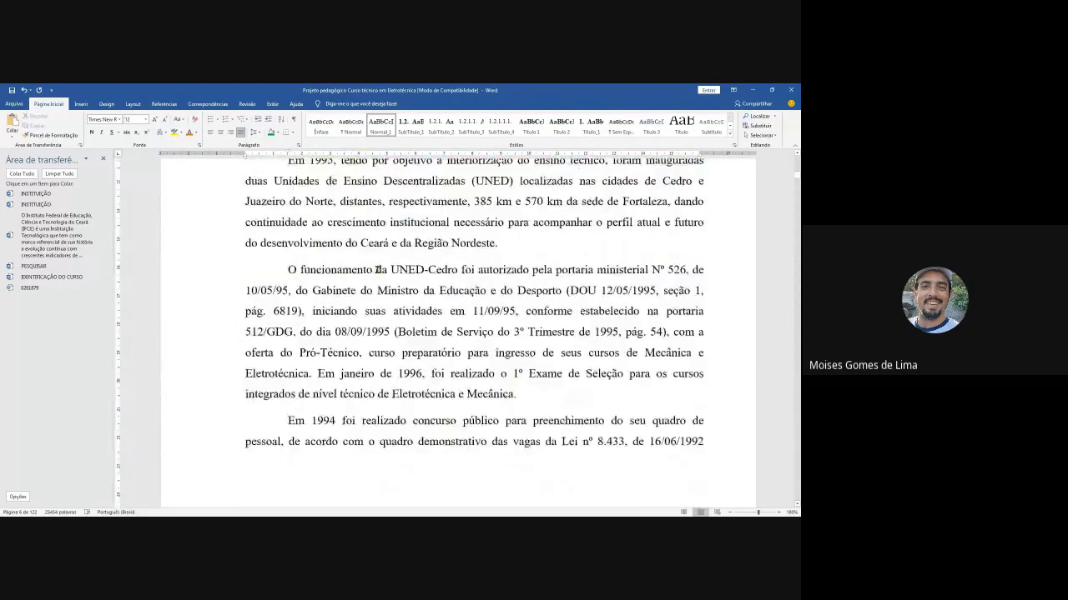
{"action": "scroll", "coordinate": [377, 270], "scroll_direction": "up", "scroll_amount": 7}
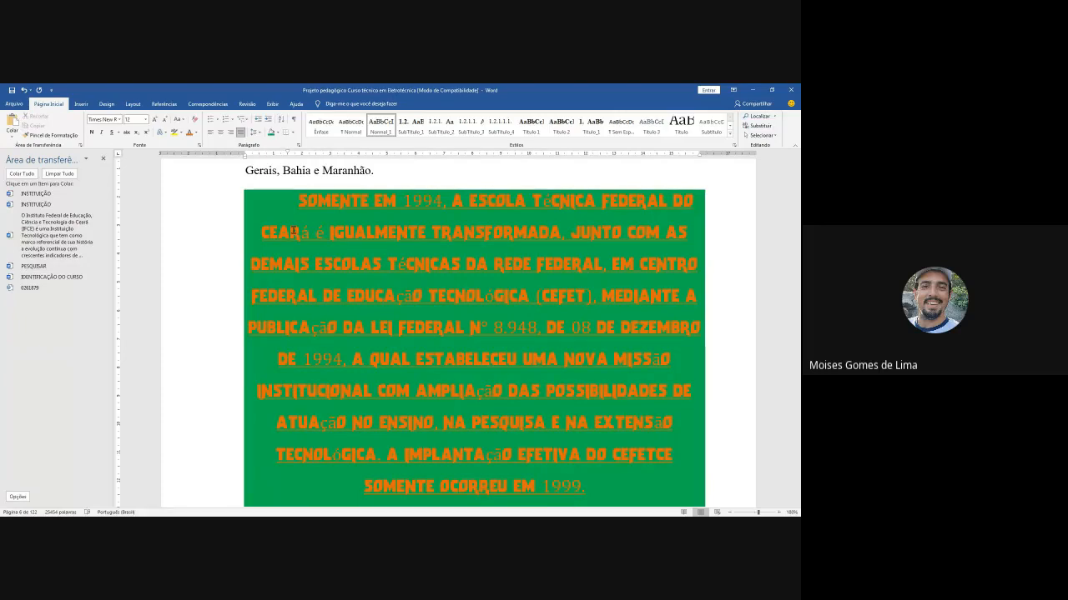
{"action": "scroll", "coordinate": [293, 231], "scroll_direction": "up", "scroll_amount": 1}
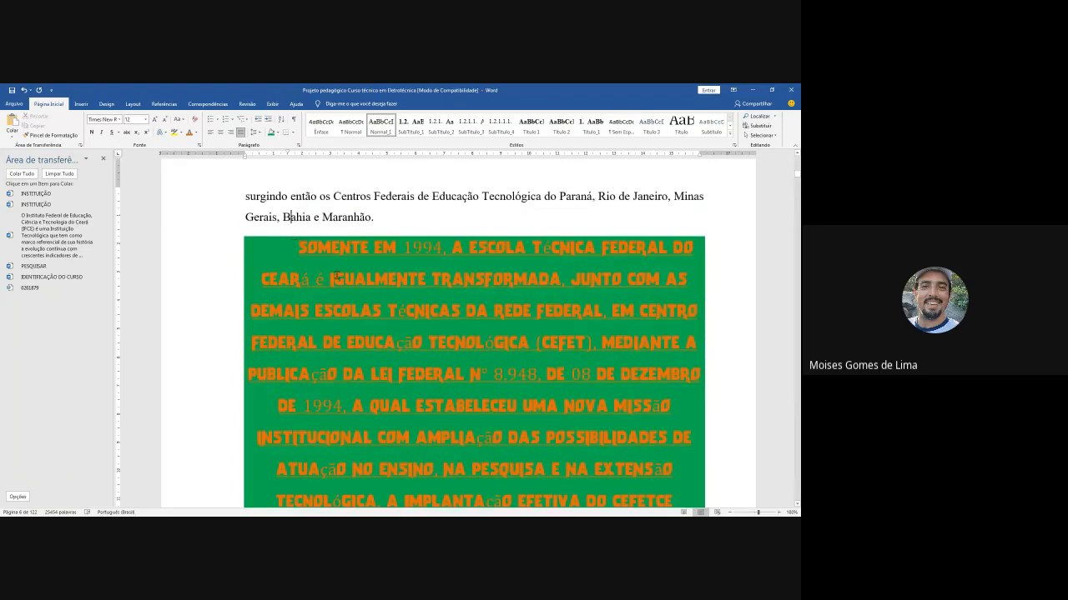
{"action": "left_click", "coordinate": [337, 276]}
Step: Copy the formatting of the two plain paragraphs starting "Em 1995" onto the green "Somente em 1994" paragraph with the Format Painter
{"action": "scroll", "coordinate": [442, 275], "scroll_direction": "down", "scroll_amount": 1}
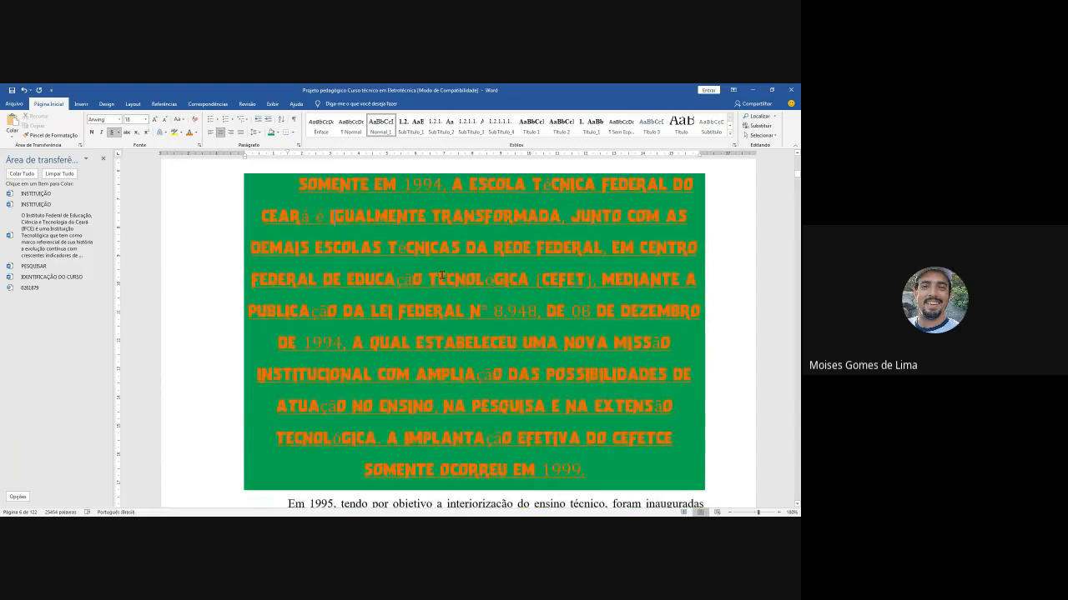
{"action": "scroll", "coordinate": [442, 275], "scroll_direction": "down", "scroll_amount": 3}
{"action": "scroll", "coordinate": [442, 275], "scroll_direction": "down", "scroll_amount": 1}
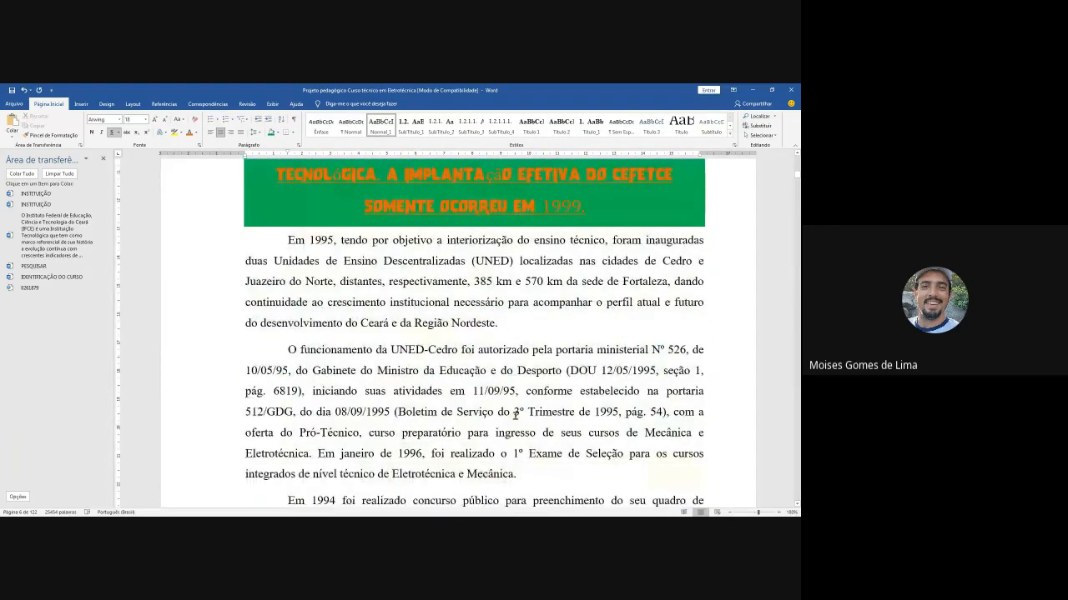
{"action": "left_click_drag", "start_coordinate": [519, 474], "coordinate": [283, 241]}
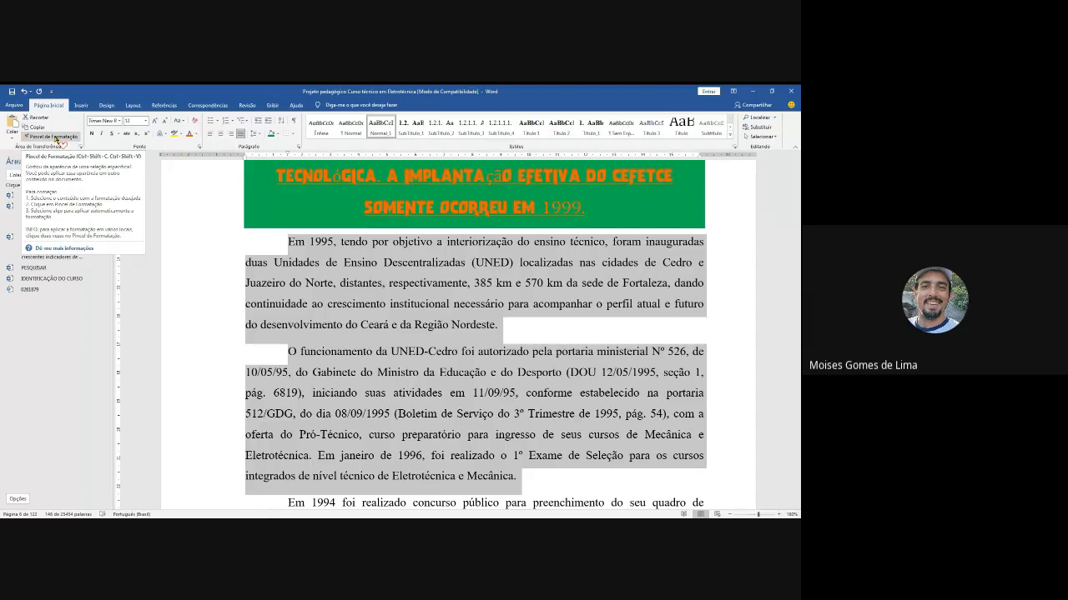
{"action": "left_click", "coordinate": [57, 137]}
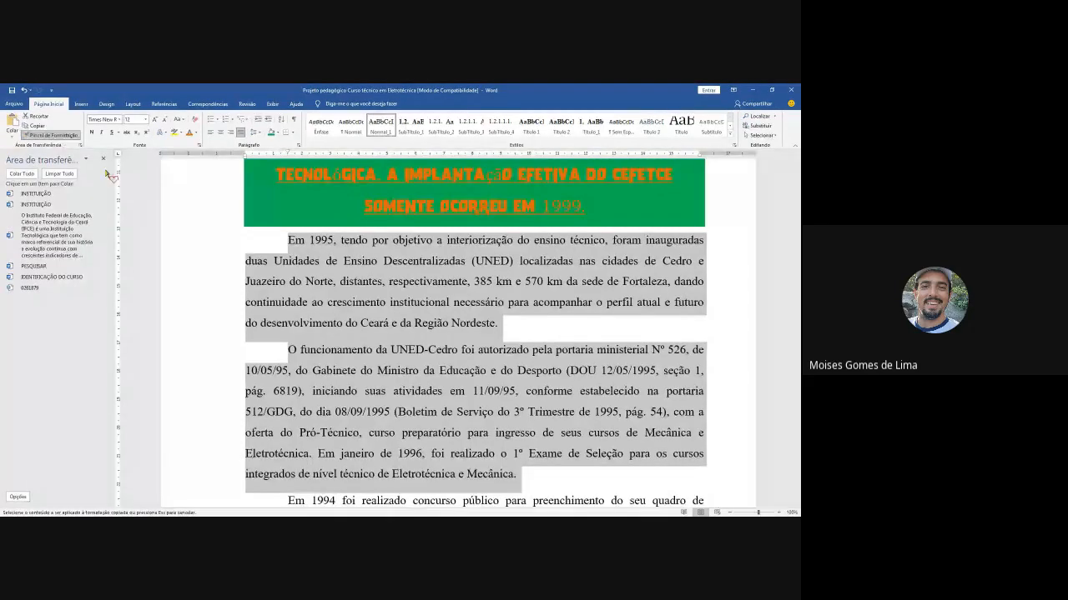
{"action": "scroll", "coordinate": [283, 216], "scroll_direction": "up", "scroll_amount": 3}
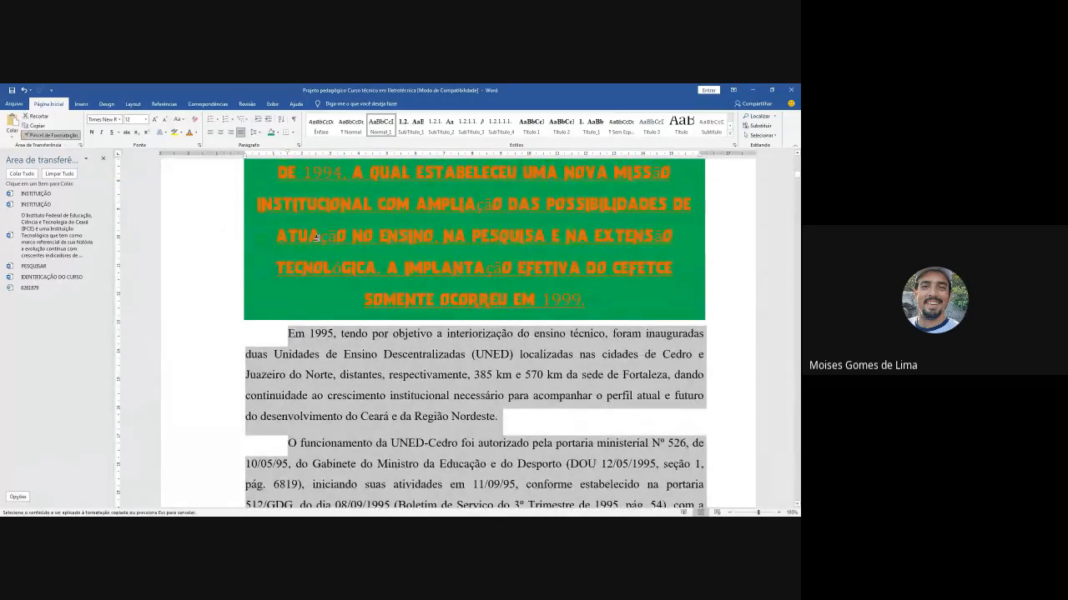
{"action": "scroll", "coordinate": [374, 239], "scroll_direction": "up", "scroll_amount": 3}
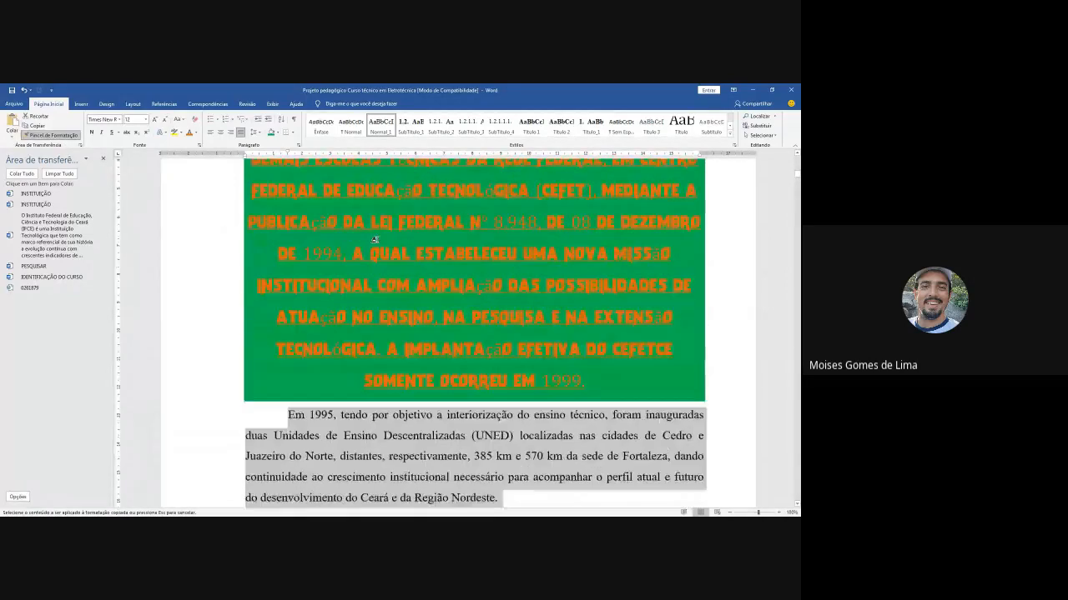
{"action": "scroll", "coordinate": [375, 239], "scroll_direction": "up", "scroll_amount": 3}
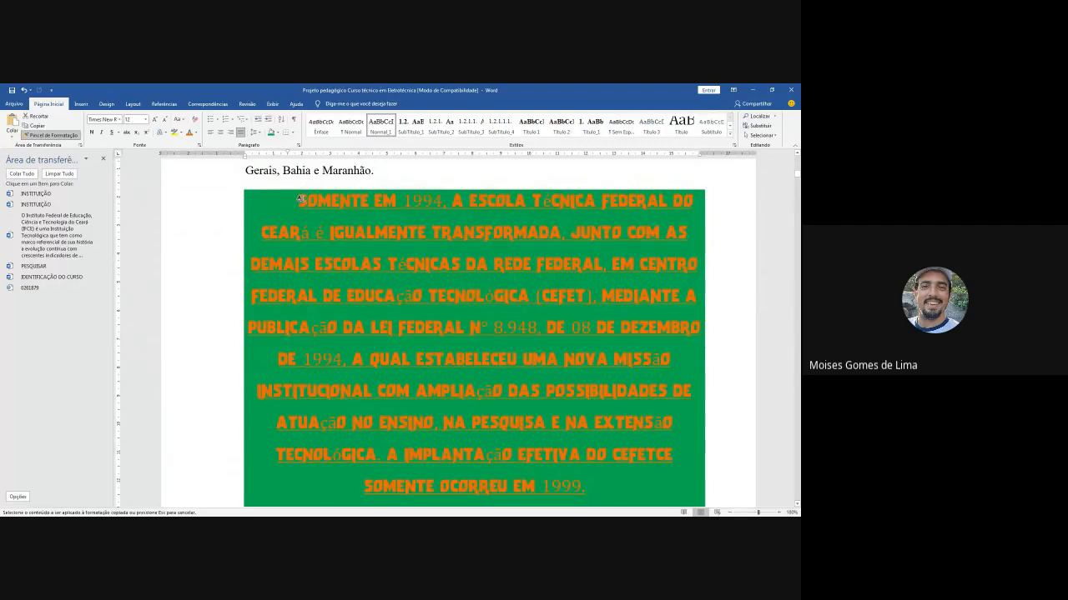
{"action": "mouse_move", "coordinate": [296, 199]}
{"action": "left_mouse_down"}
{"action": "mouse_move", "coordinate": [467, 334]}
{"action": "mouse_move", "coordinate": [650, 425]}
{"action": "mouse_move", "coordinate": [632, 429]}
{"action": "mouse_move", "coordinate": [630, 485]}
{"action": "mouse_move", "coordinate": [649, 488]}
{"action": "left_mouse_up"}
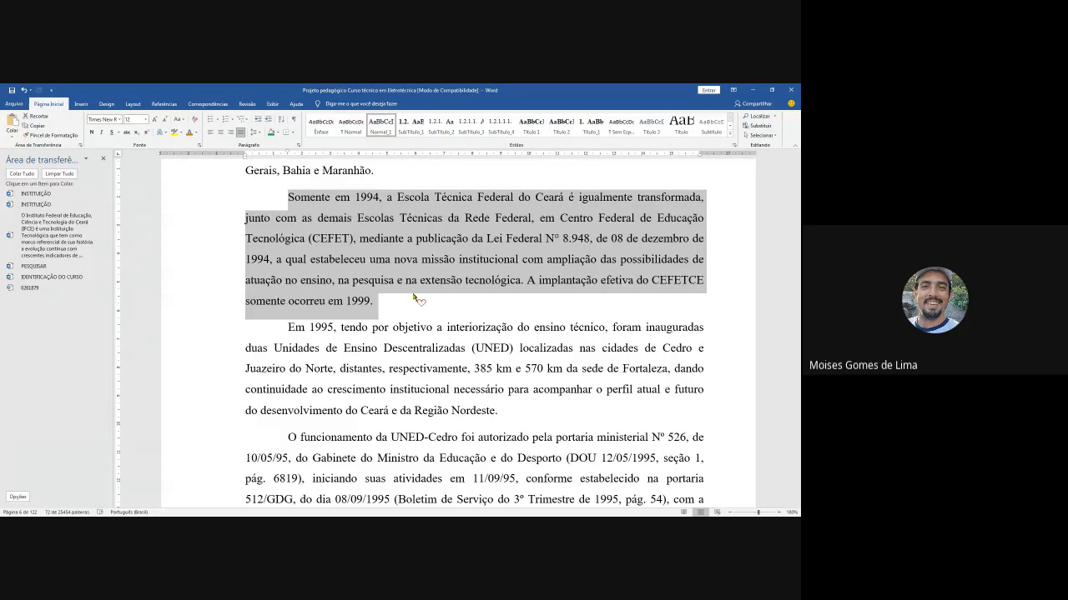
Step: Apply the formatting of the heading "CONTEXTUALIZAÇÃO DA INSTITUIÇÃO" on page 8 to the "O Instituto Federal" paragraph with the Format Painter
{"action": "scroll", "coordinate": [413, 297], "scroll_direction": "up", "scroll_amount": 5}
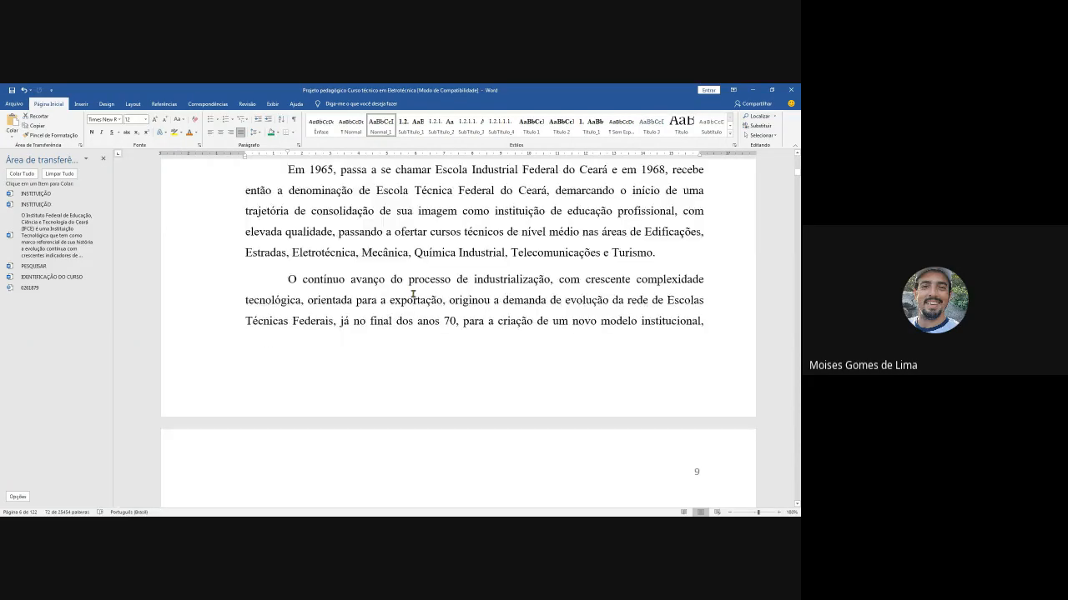
{"action": "scroll", "coordinate": [413, 294], "scroll_direction": "up", "scroll_amount": 12}
{"action": "scroll", "coordinate": [385, 307], "scroll_direction": "down", "scroll_amount": 1}
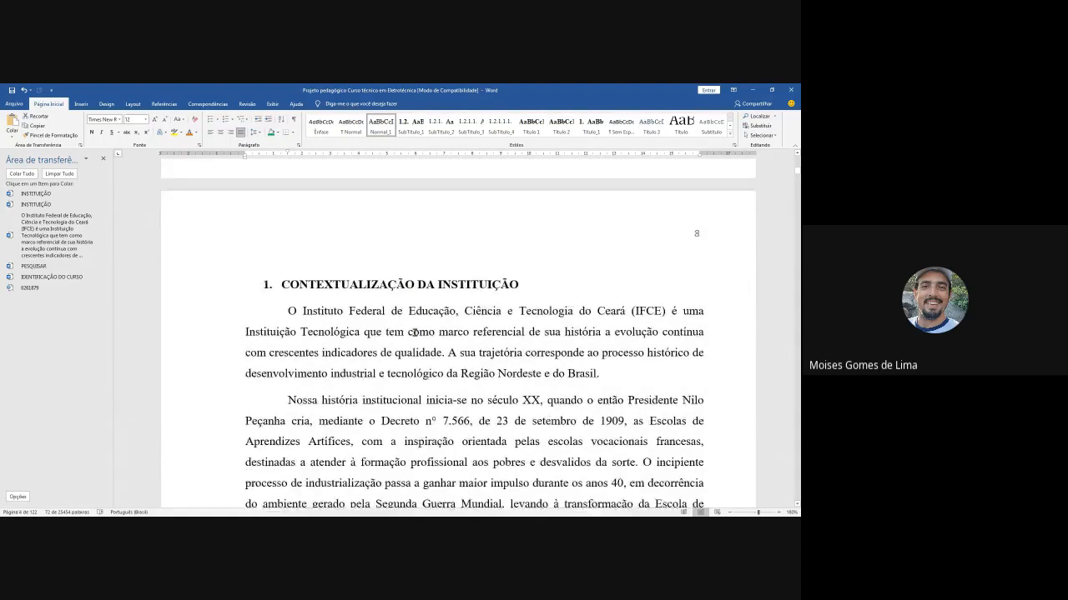
{"action": "left_click", "coordinate": [385, 305]}
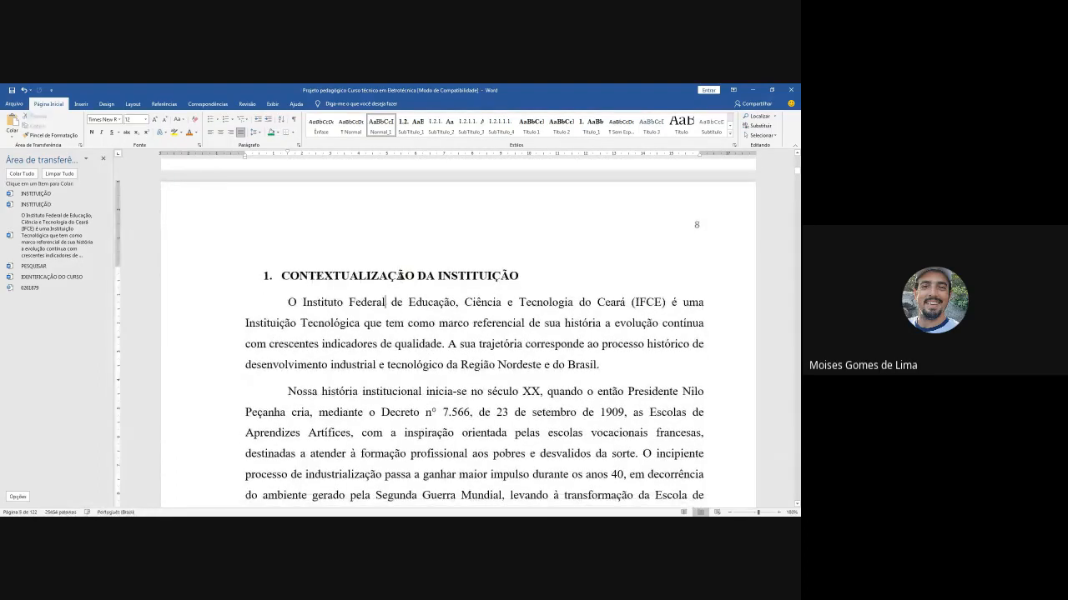
{"action": "left_click", "coordinate": [399, 276]}
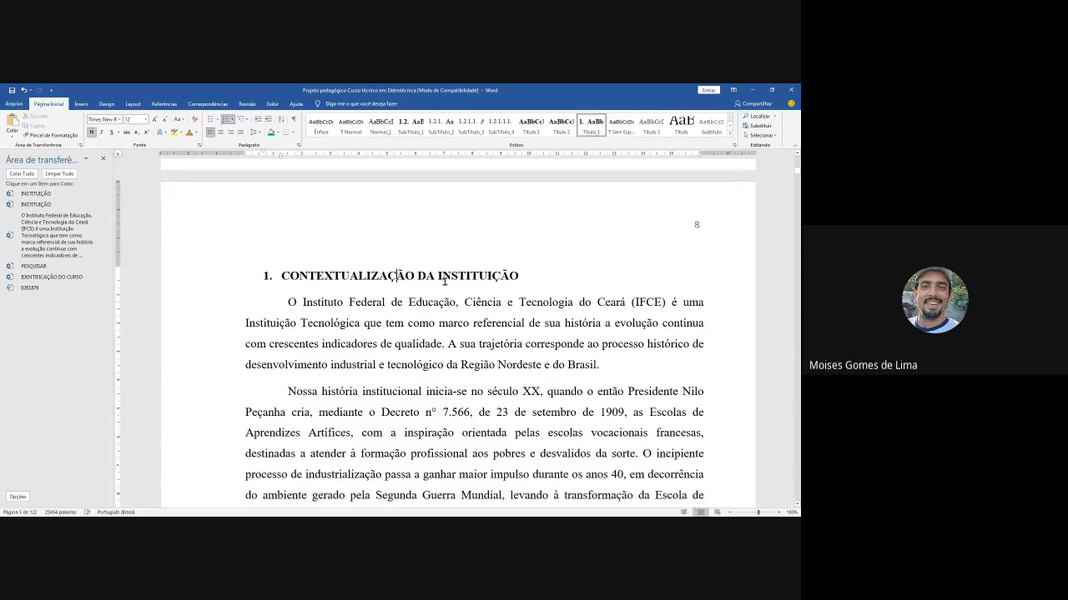
{"action": "left_click_drag", "start_coordinate": [528, 276], "coordinate": [296, 272]}
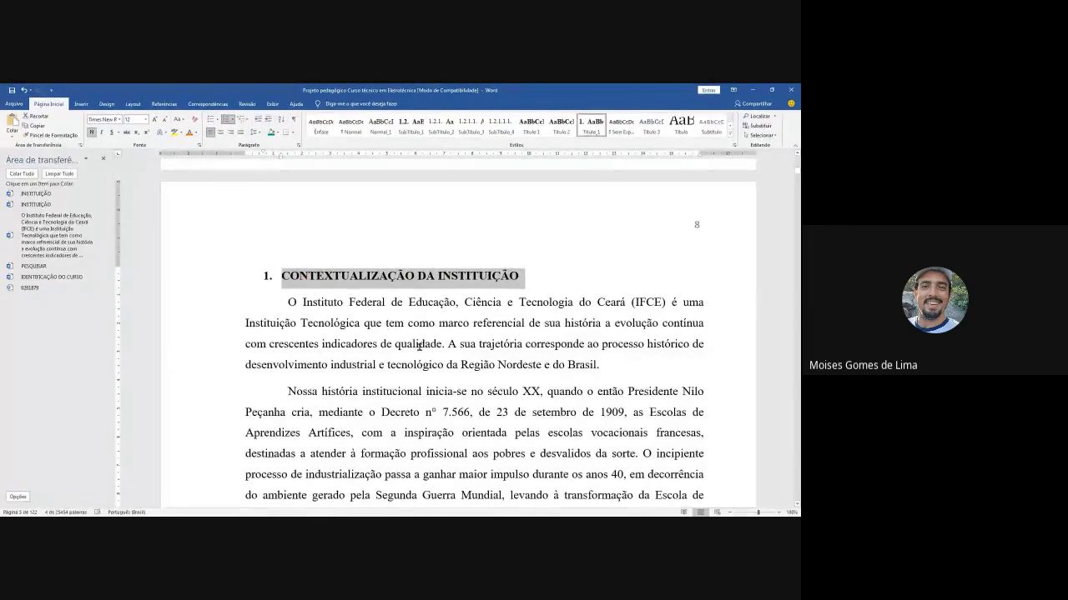
{"action": "left_click", "coordinate": [65, 136]}
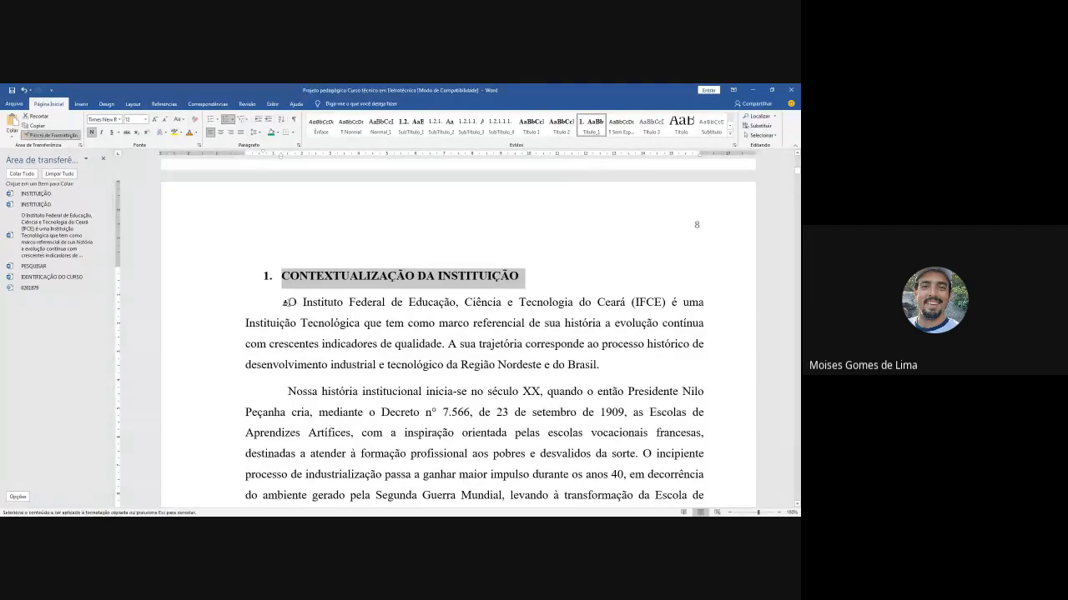
{"action": "mouse_move", "coordinate": [284, 301]}
{"action": "left_mouse_down"}
{"action": "mouse_move", "coordinate": [584, 346]}
{"action": "mouse_move", "coordinate": [613, 371]}
{"action": "left_mouse_up"}
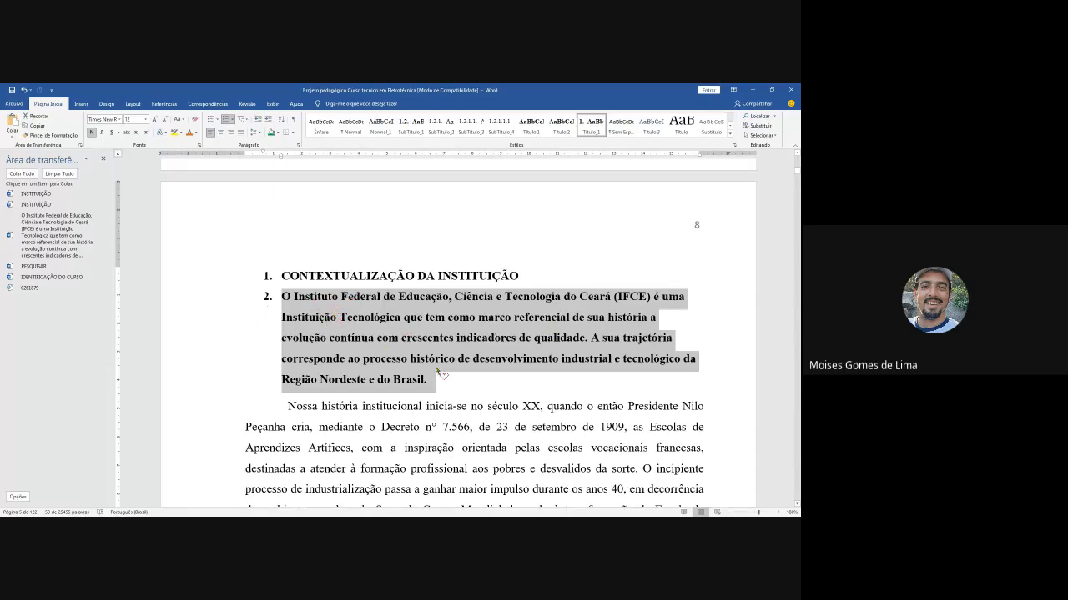
{"action": "left_click", "coordinate": [340, 278]}
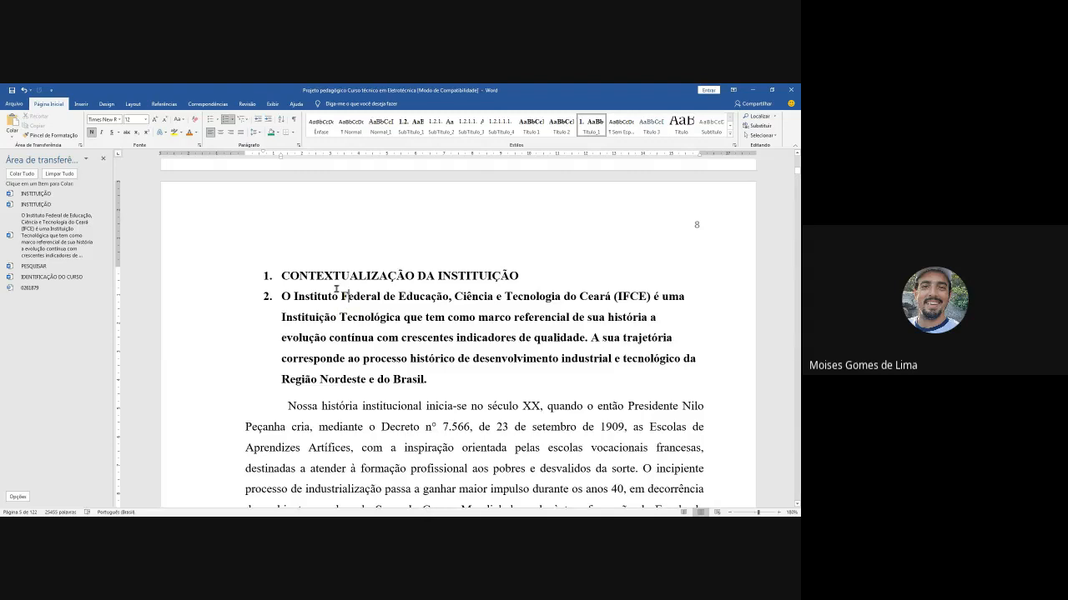
Step: Try to restore the "O Instituto Federal" paragraph with the Format Painter, using only part of the "Nossa história institucional" paragraph as source
{"action": "scroll", "coordinate": [378, 356], "scroll_direction": "down", "scroll_amount": 1}
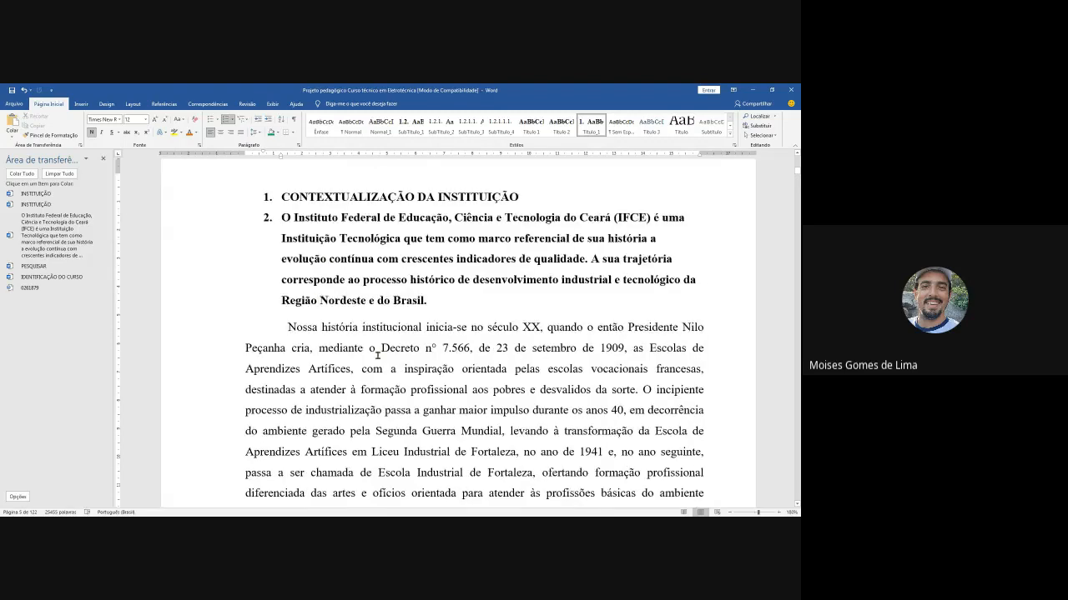
{"action": "scroll", "coordinate": [378, 356], "scroll_direction": "down", "scroll_amount": 1}
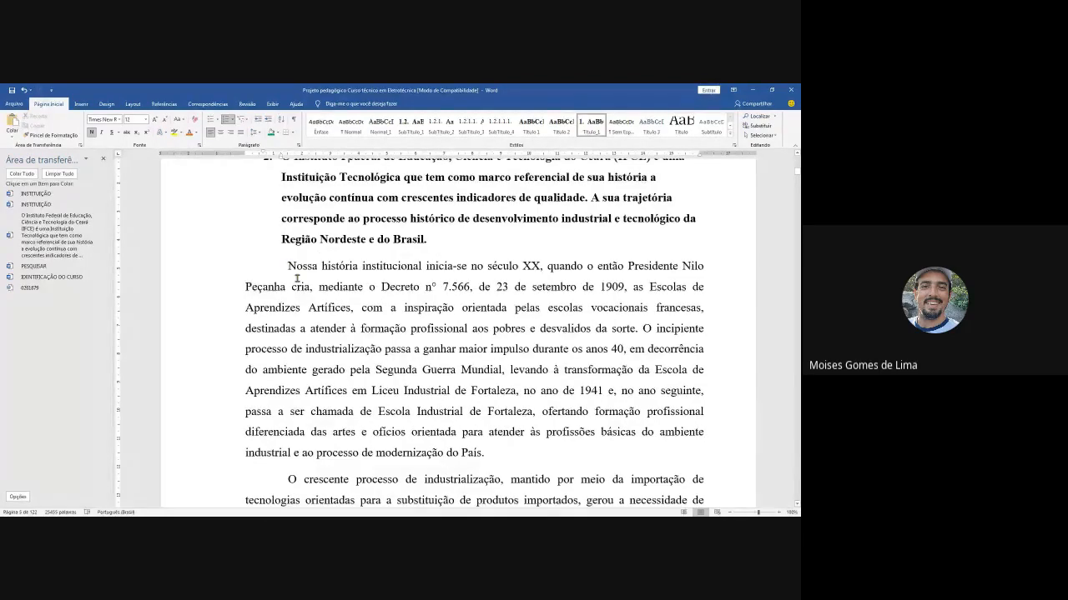
{"action": "scroll", "coordinate": [297, 279], "scroll_direction": "up", "scroll_amount": 1}
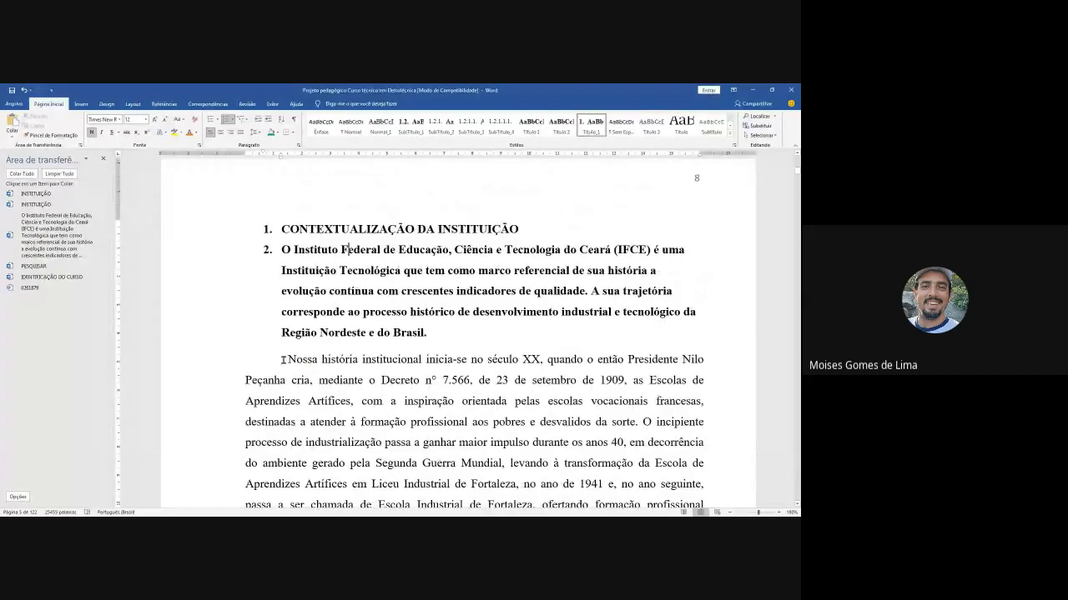
{"action": "scroll", "coordinate": [283, 360], "scroll_direction": "down", "scroll_amount": 1}
{"action": "left_click_drag", "start_coordinate": [287, 312], "coordinate": [412, 395]}
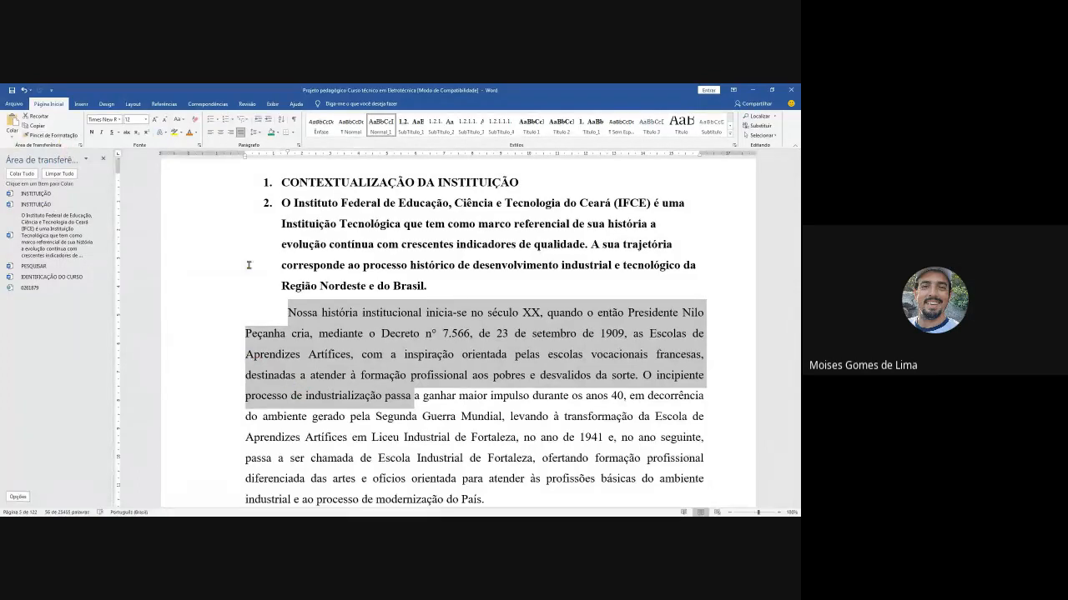
{"action": "left_click", "coordinate": [50, 136]}
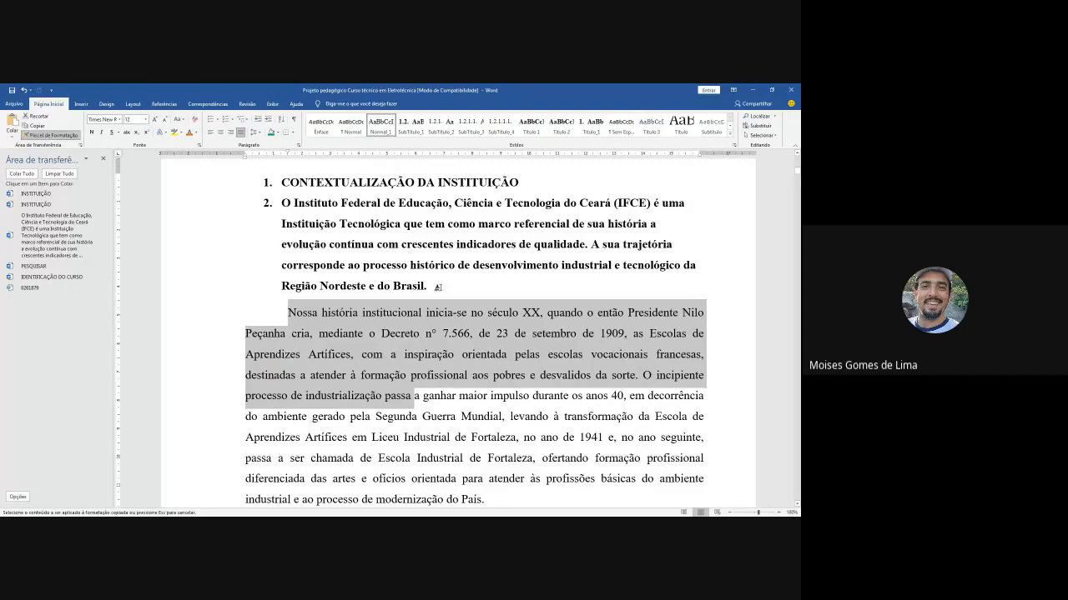
{"action": "left_click_drag", "start_coordinate": [437, 291], "coordinate": [266, 215]}
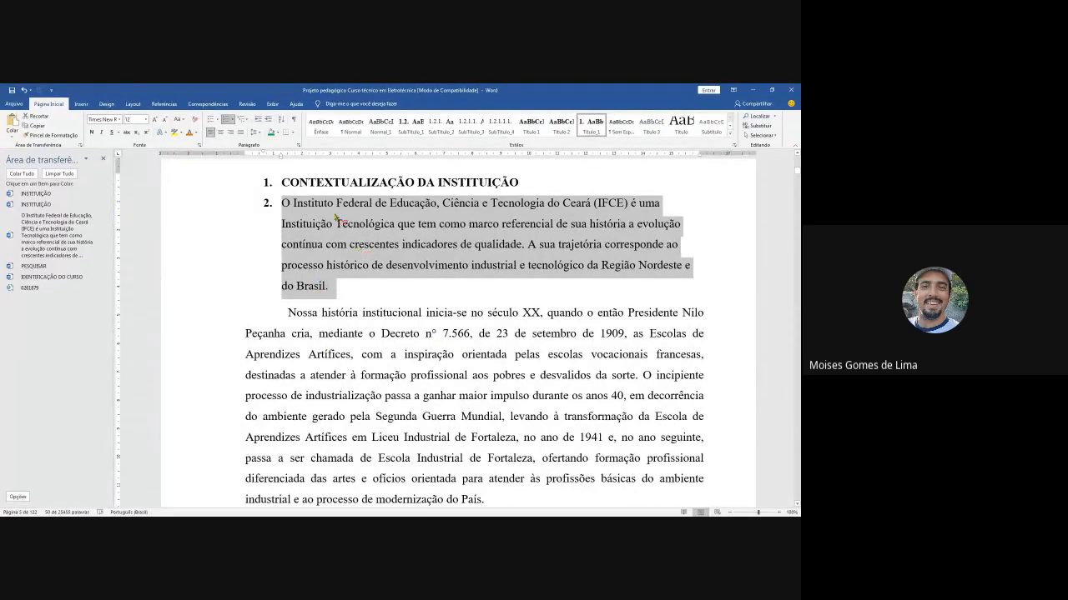
Step: Compare the formatting of the numbered "O Instituto Federal" paragraph with that of the "Nossa história institucional" paragraph below it
{"action": "left_click", "coordinate": [286, 313]}
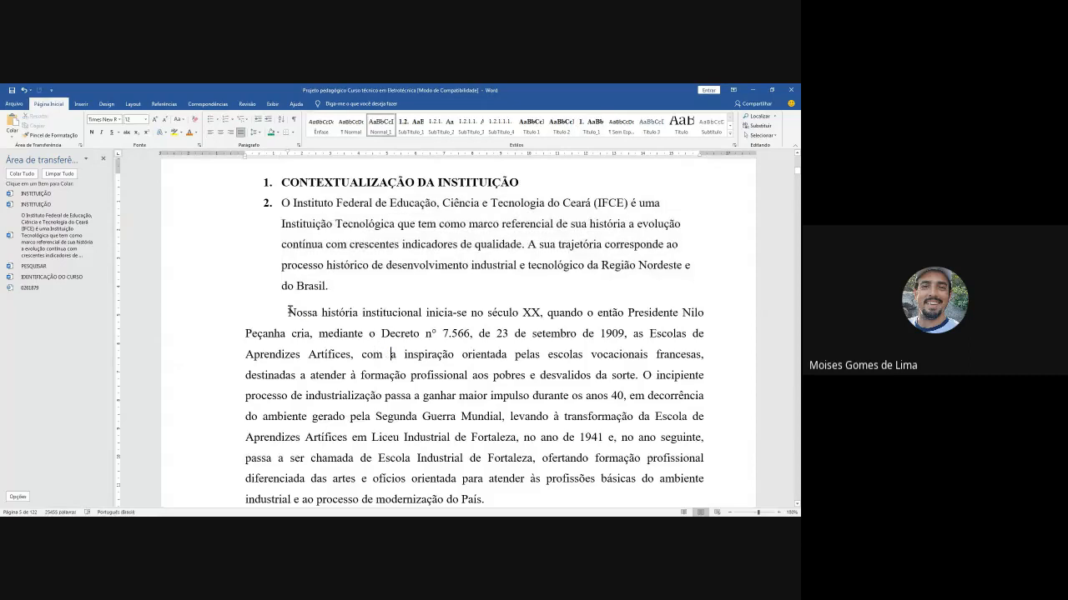
{"action": "left_click_drag", "start_coordinate": [286, 313], "coordinate": [438, 368]}
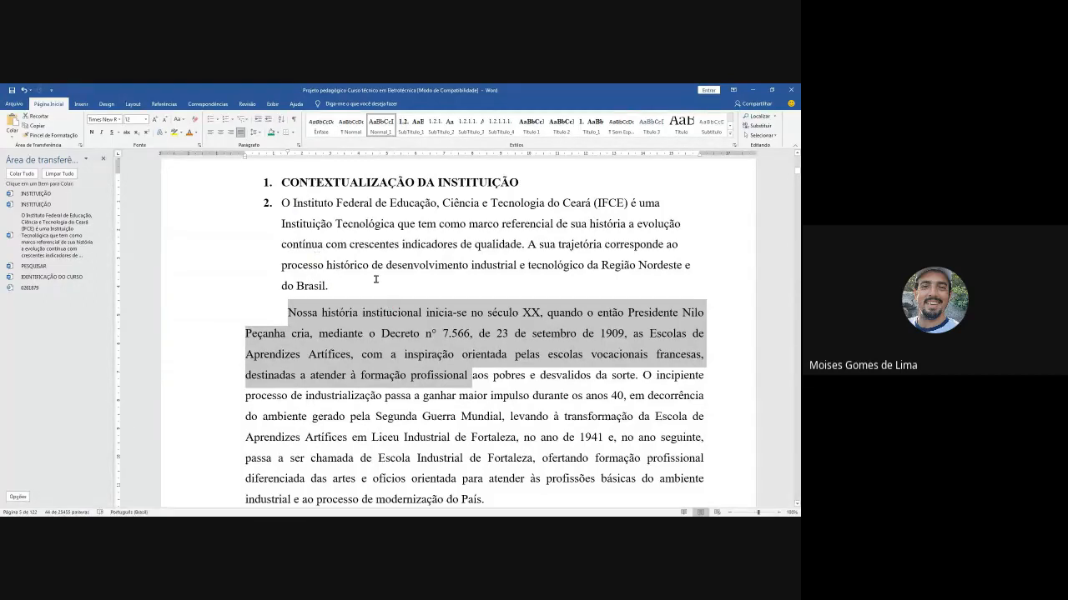
{"action": "scroll", "coordinate": [376, 280], "scroll_direction": "down", "scroll_amount": 3}
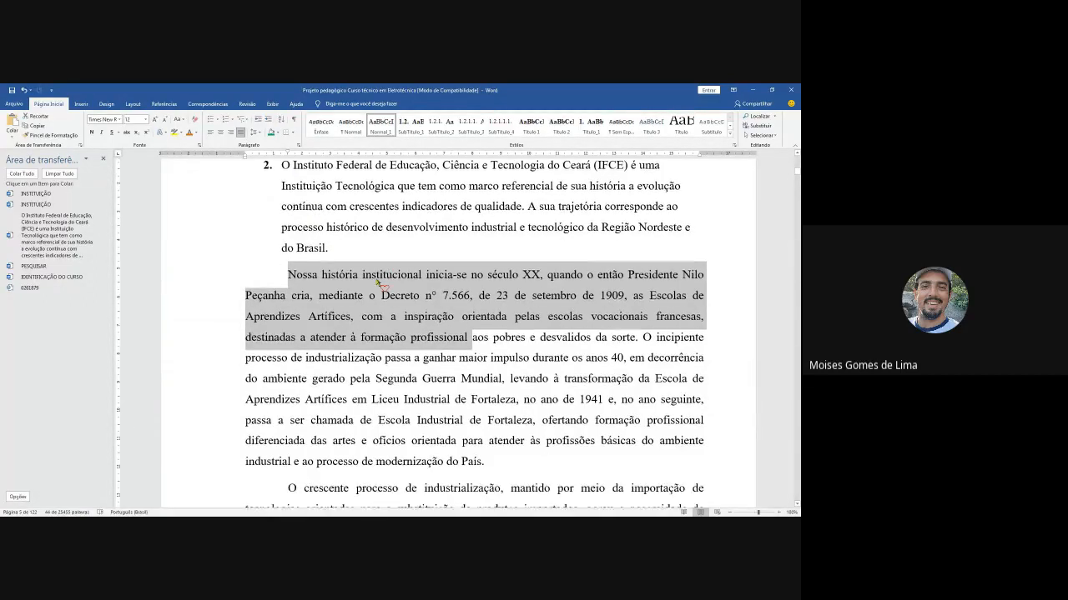
{"action": "left_click", "coordinate": [277, 216]}
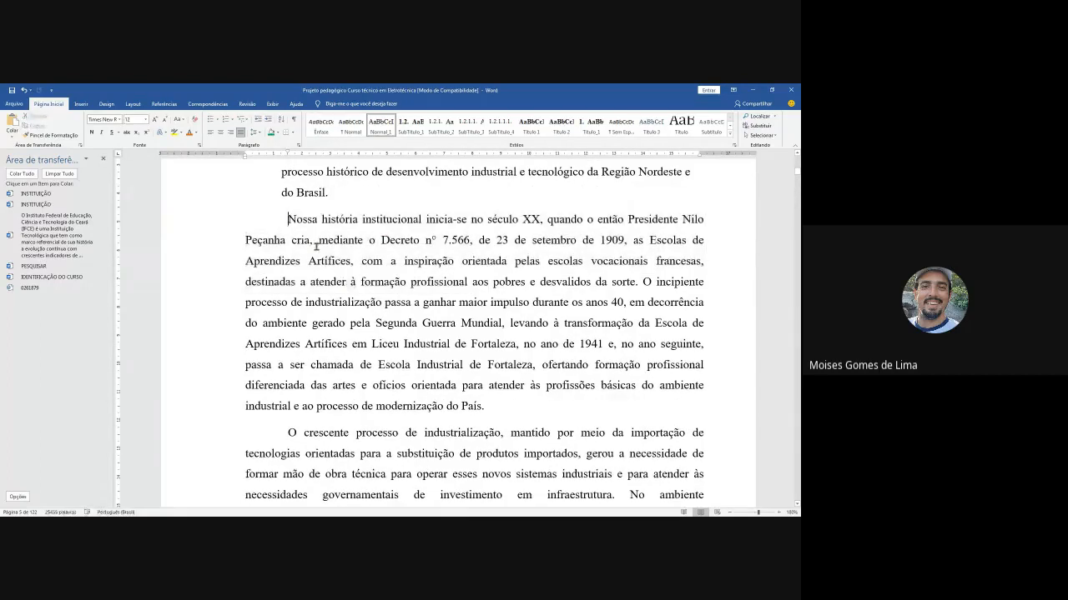
{"action": "scroll", "coordinate": [321, 250], "scroll_direction": "up", "scroll_amount": 3}
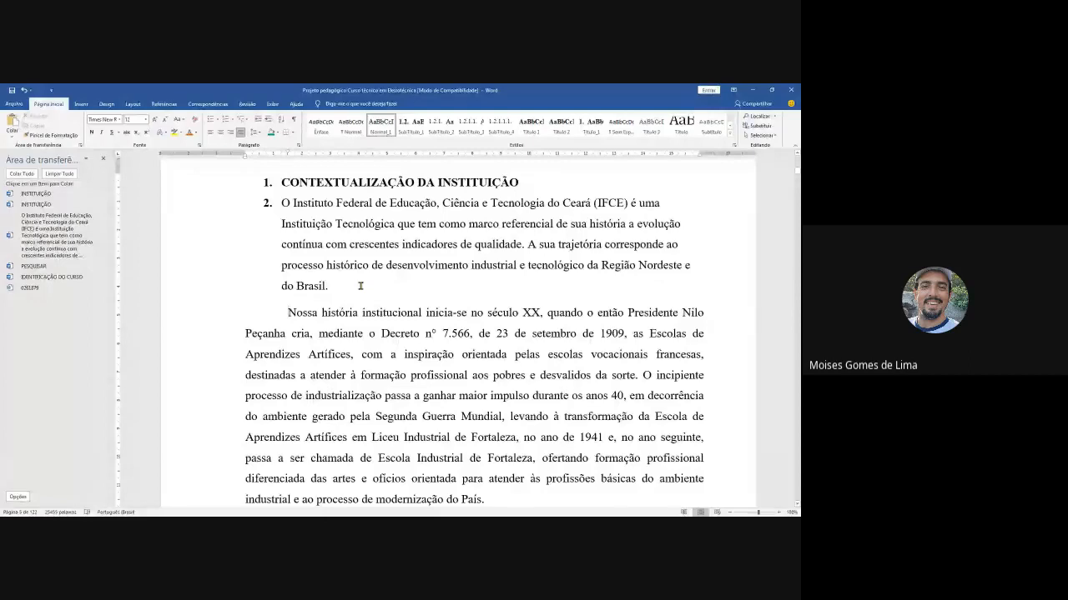
{"action": "left_click_drag", "start_coordinate": [359, 225], "coordinate": [468, 225]}
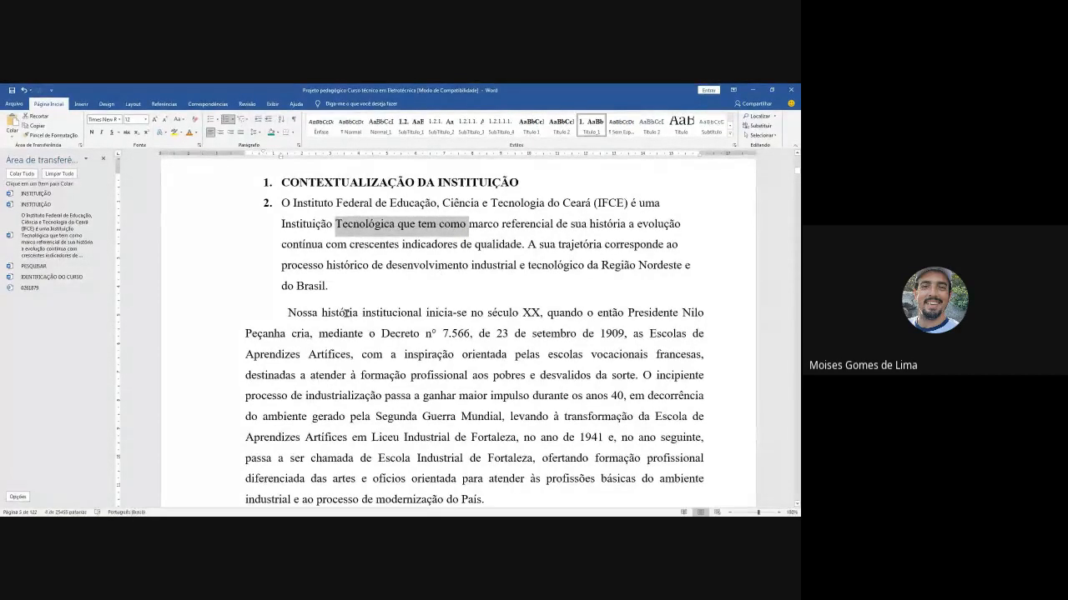
{"action": "left_click_drag", "start_coordinate": [344, 316], "coordinate": [392, 378]}
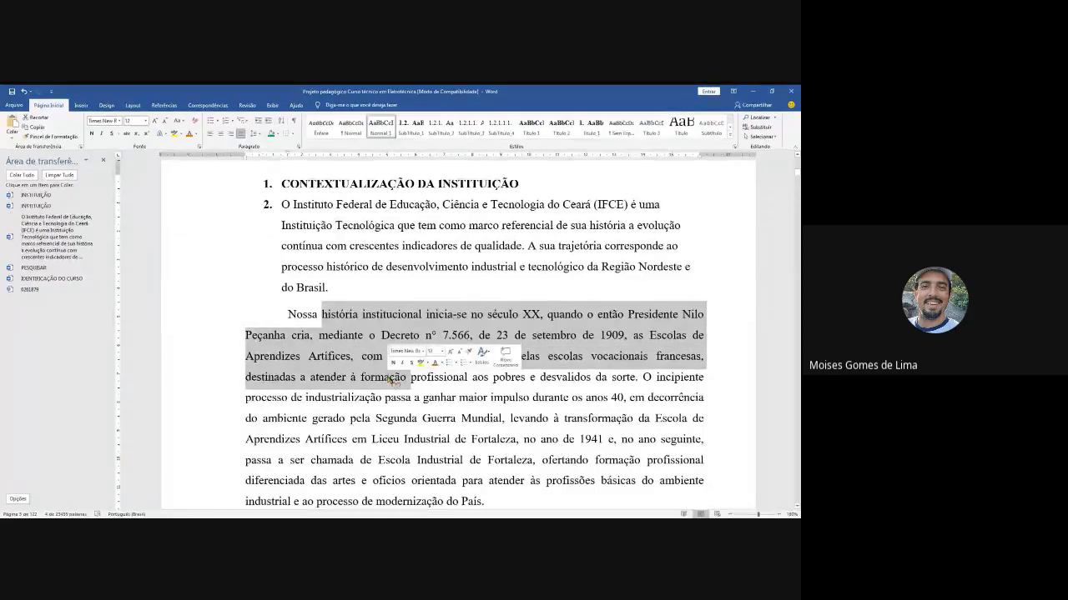
{"action": "left_click", "coordinate": [316, 332]}
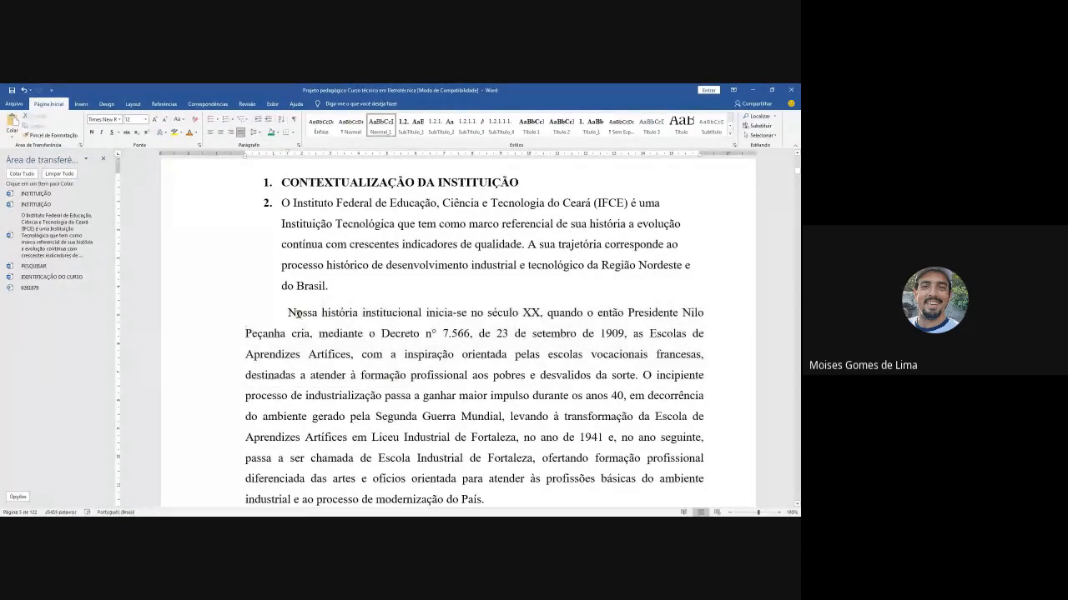
{"action": "left_click_drag", "start_coordinate": [299, 314], "coordinate": [389, 365]}
{"action": "left_click", "coordinate": [431, 419]}
{"action": "left_click_drag", "start_coordinate": [337, 284], "coordinate": [261, 205]}
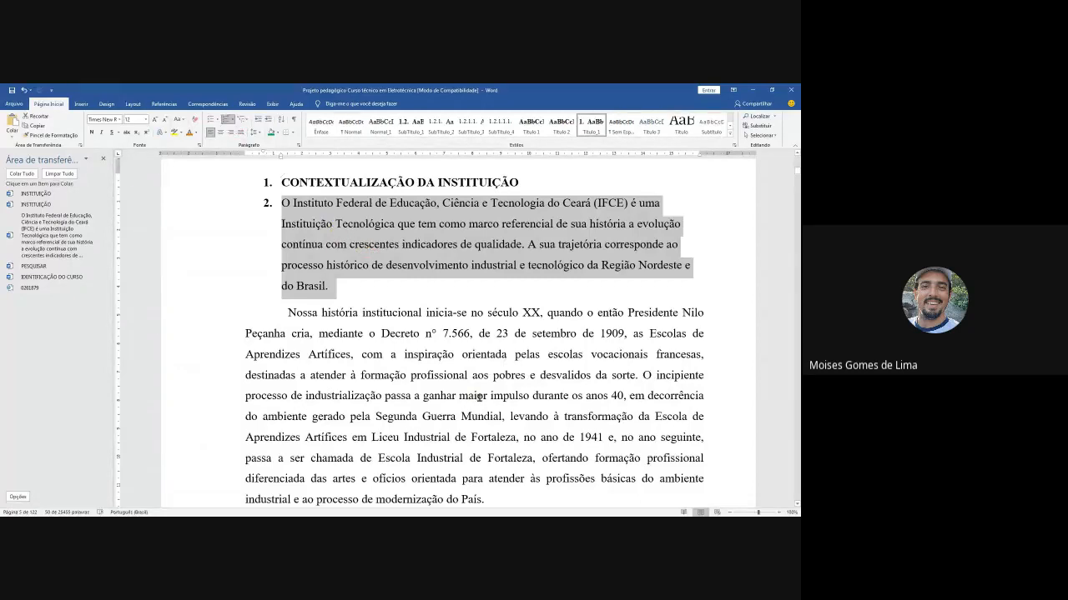
Step: Copy the formatting of the entire "Nossa história institucional" paragraph onto the numbered "O Instituto Federal" paragraph with the Format Painter
{"action": "scroll", "coordinate": [345, 360], "scroll_direction": "down", "scroll_amount": 1}
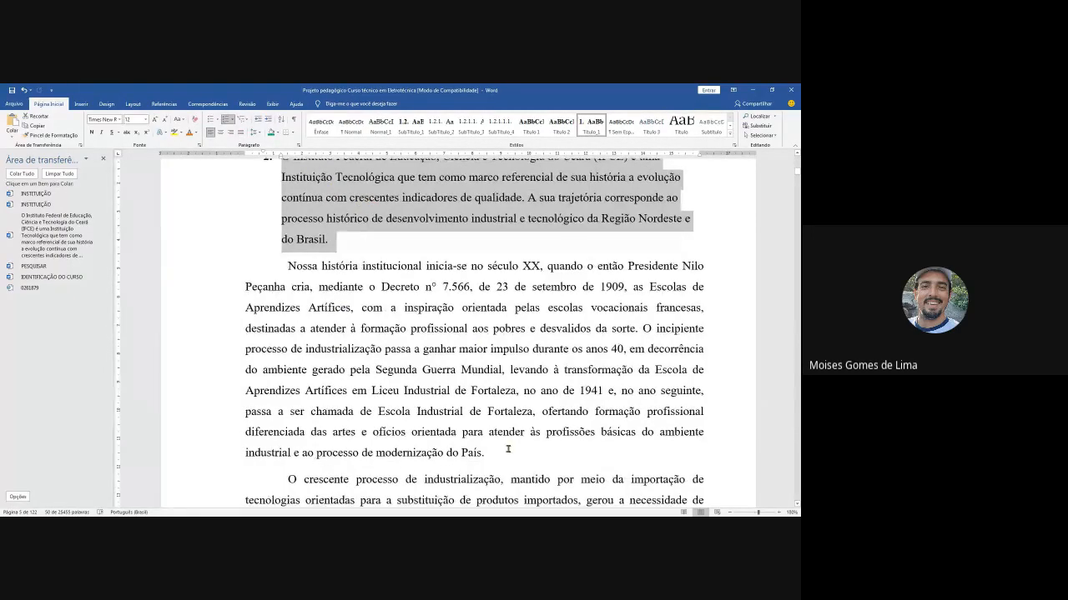
{"action": "left_click_drag", "start_coordinate": [515, 453], "coordinate": [259, 270]}
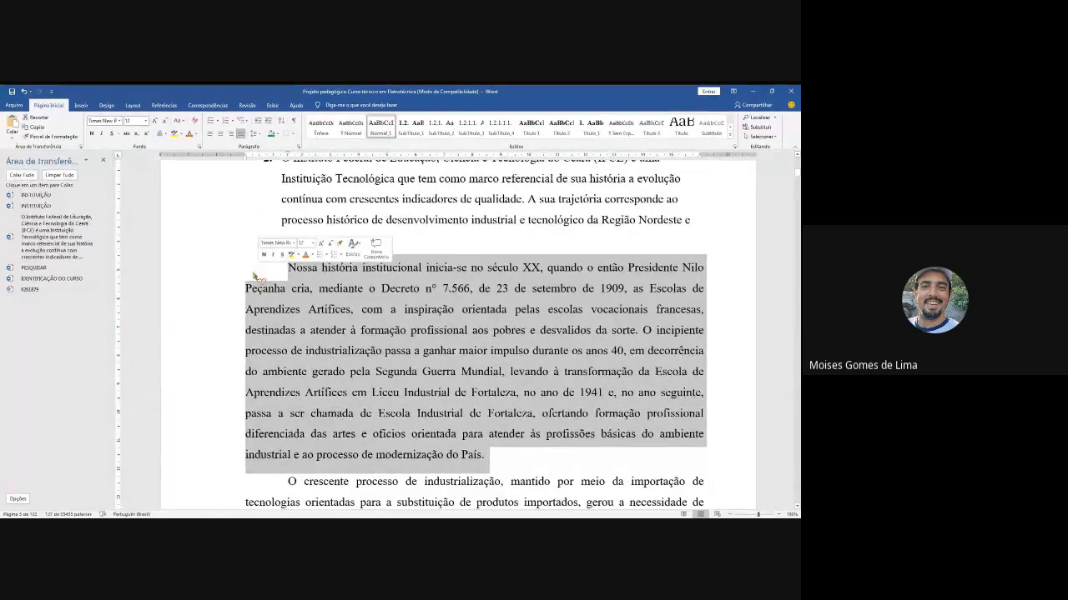
{"action": "left_click", "coordinate": [50, 134]}
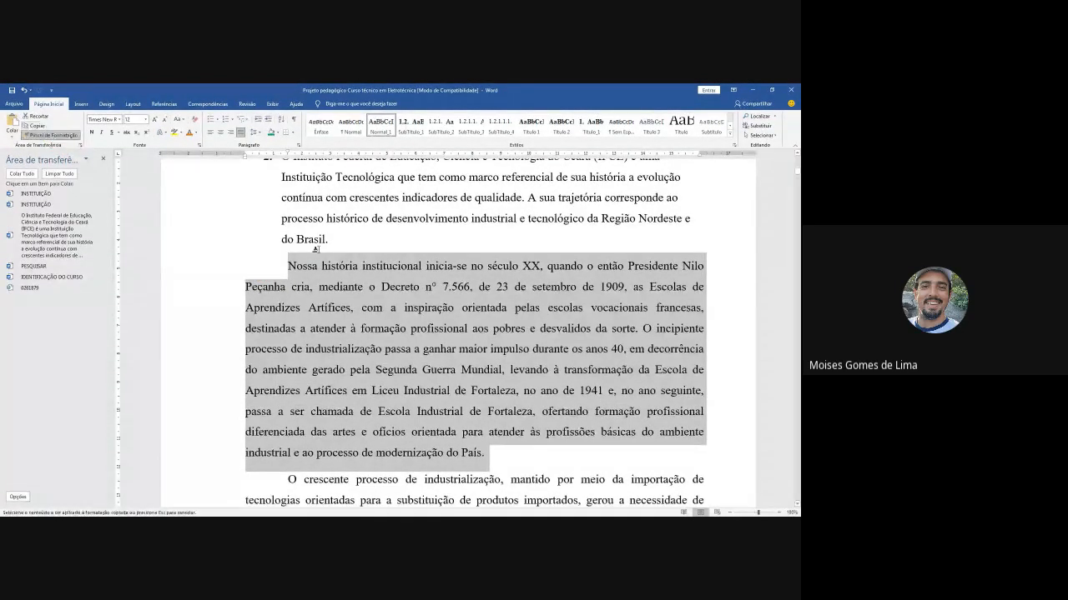
{"action": "scroll", "coordinate": [315, 248], "scroll_direction": "up", "scroll_amount": 1}
{"action": "mouse_move", "coordinate": [334, 286]}
{"action": "left_mouse_down"}
{"action": "mouse_move", "coordinate": [256, 232]}
{"action": "mouse_move", "coordinate": [254, 204]}
{"action": "mouse_move", "coordinate": [232, 211]}
{"action": "left_mouse_up"}
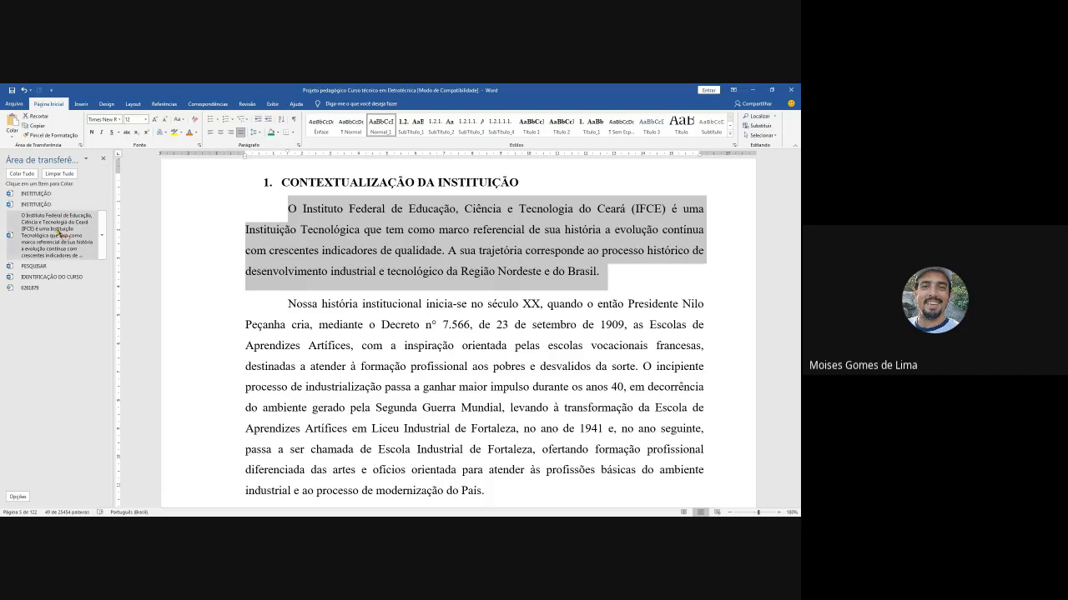
Step: Copy the words "Em 1965, passa a se chamar Escola Industrial Federal do Ceará e em 1968" to the clipboard
{"action": "scroll", "coordinate": [326, 321], "scroll_direction": "down", "scroll_amount": 3}
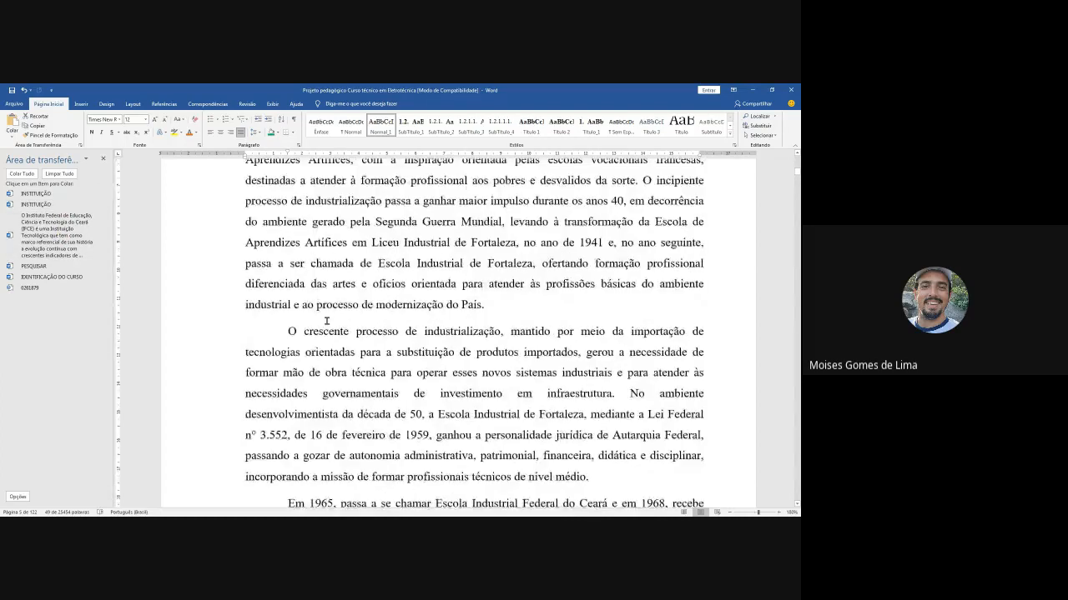
{"action": "scroll", "coordinate": [326, 321], "scroll_direction": "down", "scroll_amount": 2}
{"action": "scroll", "coordinate": [292, 401], "scroll_direction": "down", "scroll_amount": 3}
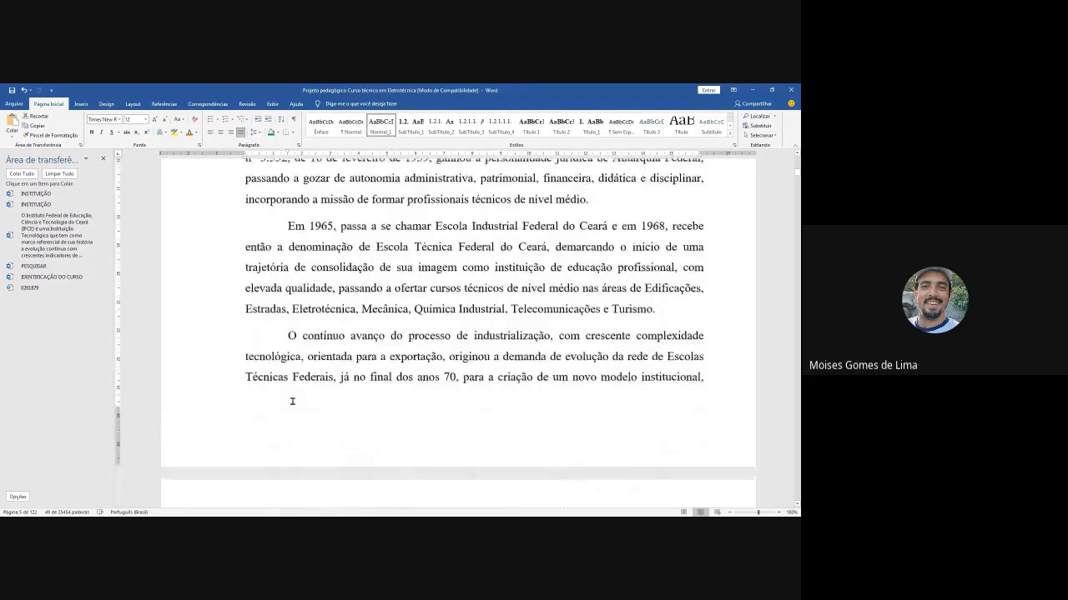
{"action": "mouse_move", "coordinate": [287, 223]}
{"action": "left_mouse_down"}
{"action": "mouse_move", "coordinate": [410, 221]}
{"action": "mouse_move", "coordinate": [287, 223]}
{"action": "left_mouse_up"}
{"action": "left_click", "coordinate": [666, 223], "text": "shift"}
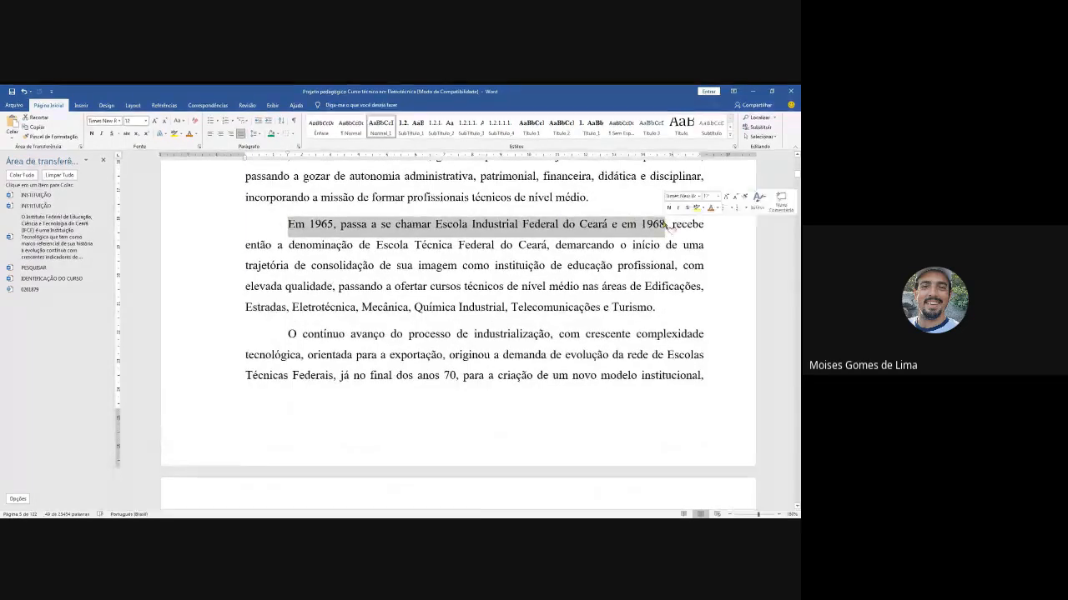
{"action": "left_click", "coordinate": [35, 125]}
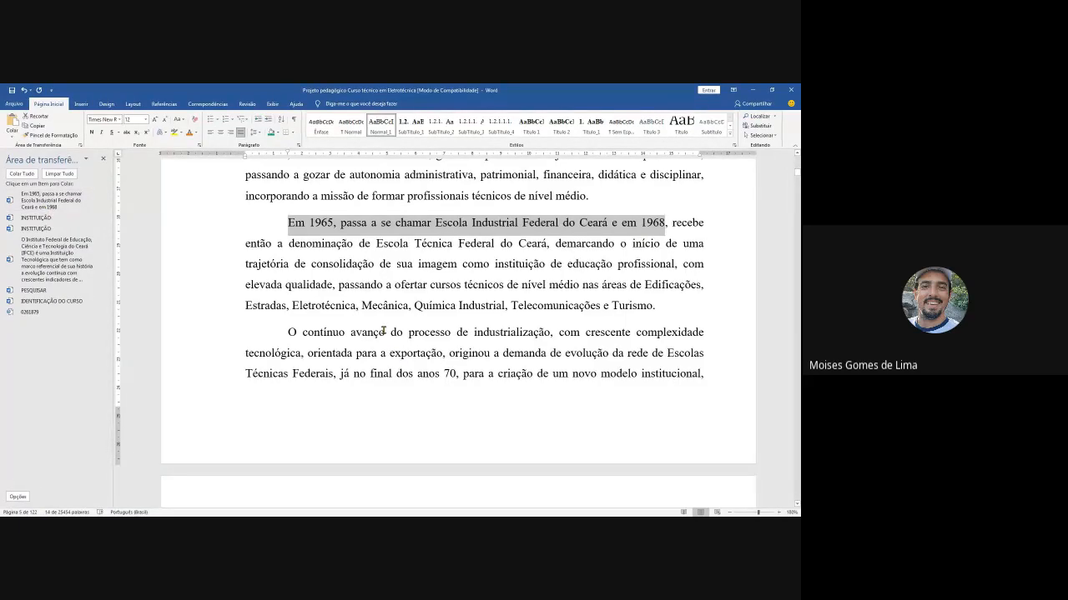
Step: Copy the opening of the "Somente em 1994" paragraph, through "Escolas Técnicas da Rede Federal", to the clipboard
{"action": "scroll", "coordinate": [383, 331], "scroll_direction": "down", "scroll_amount": 10}
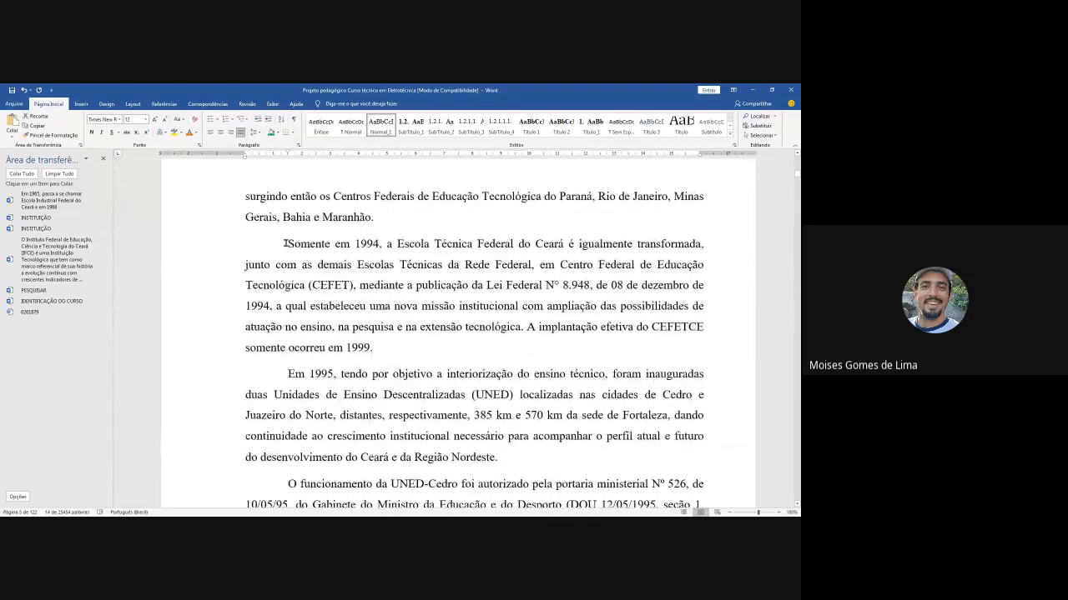
{"action": "left_click_drag", "start_coordinate": [286, 242], "coordinate": [532, 265]}
{"action": "key", "text": "ctrl+c"}
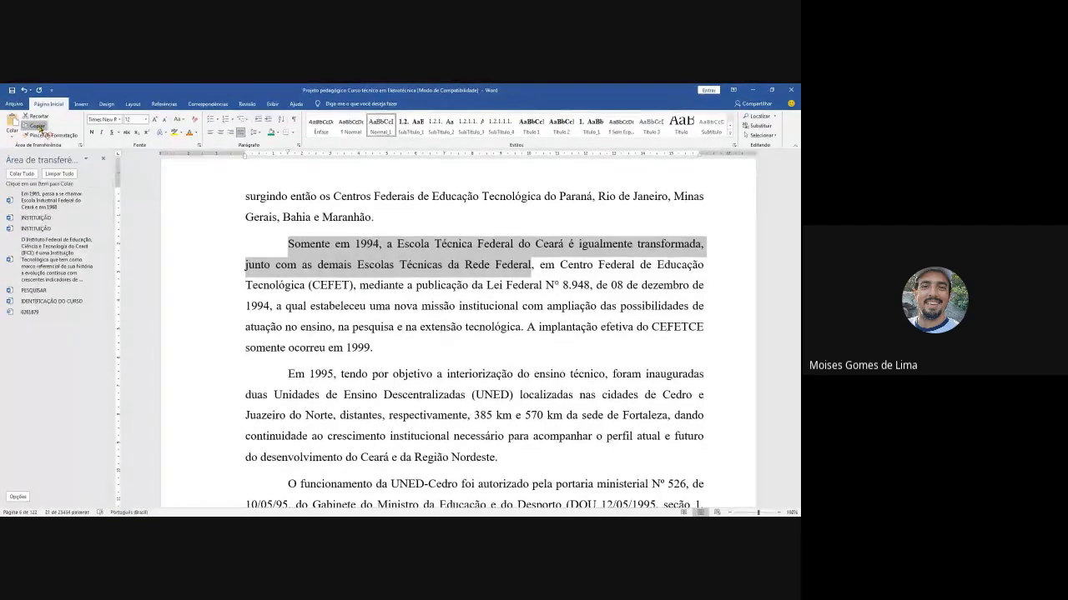
{"action": "left_click", "coordinate": [39, 127]}
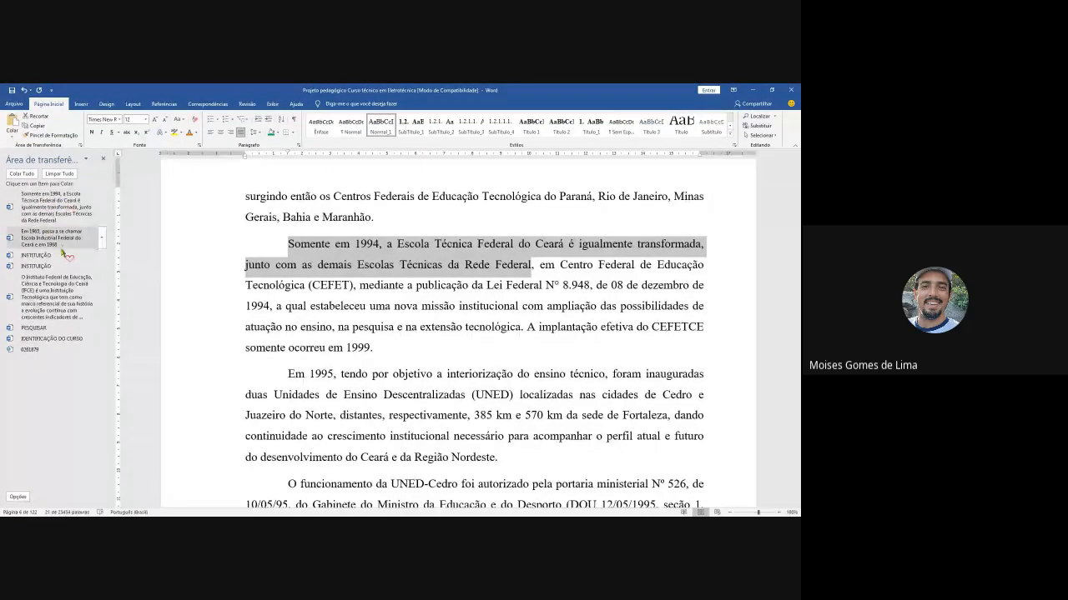
Step: Insert an empty paragraph after the "O Instituto Federal" paragraph on page 8
{"action": "left_click", "coordinate": [386, 306]}
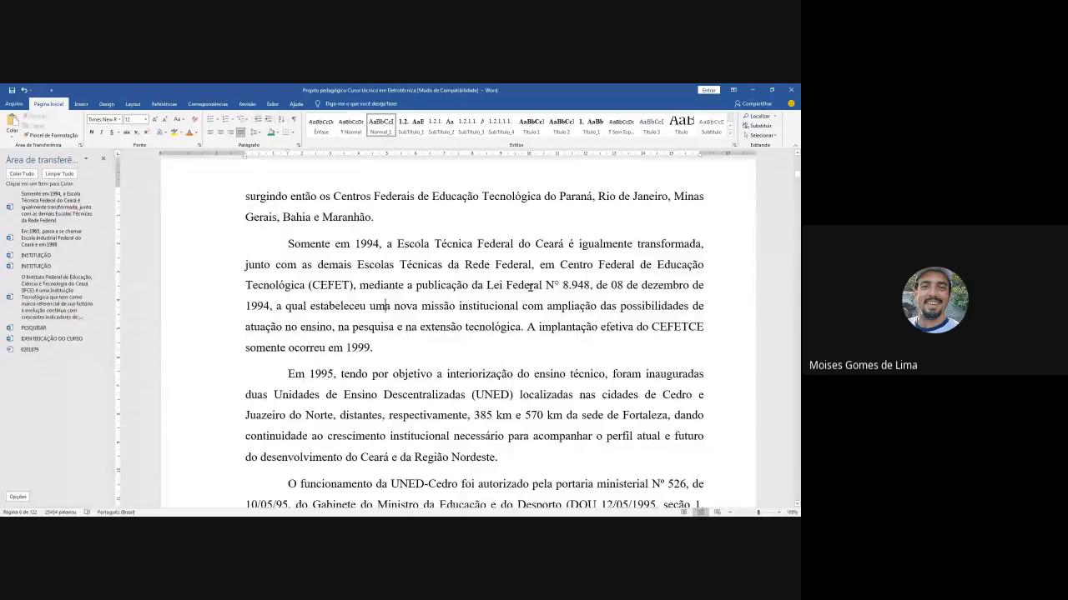
{"action": "scroll", "coordinate": [476, 297], "scroll_direction": "up", "scroll_amount": 8}
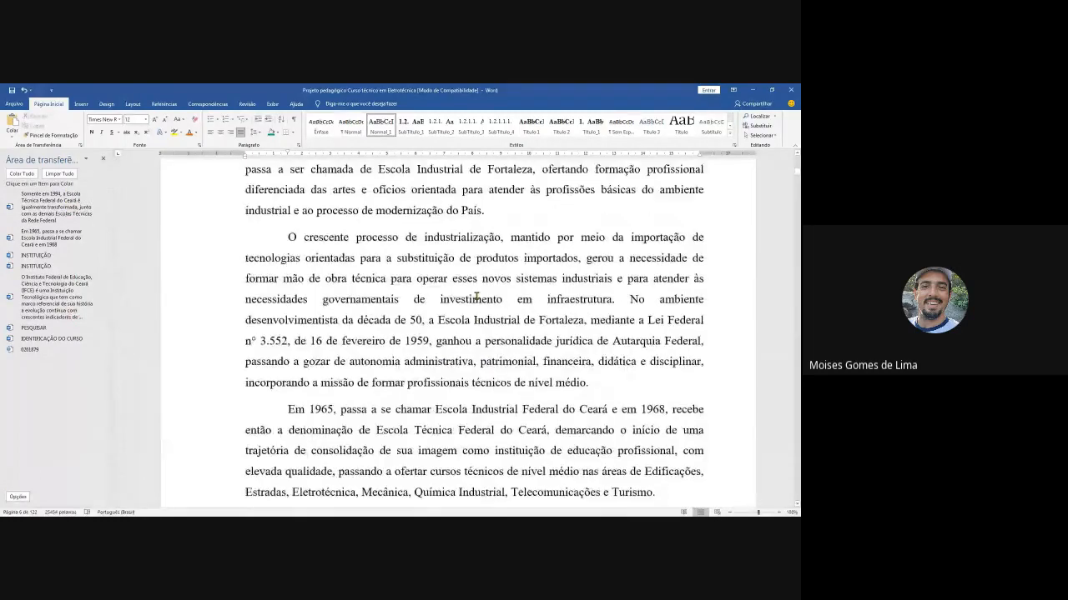
{"action": "scroll", "coordinate": [476, 297], "scroll_direction": "up", "scroll_amount": 15}
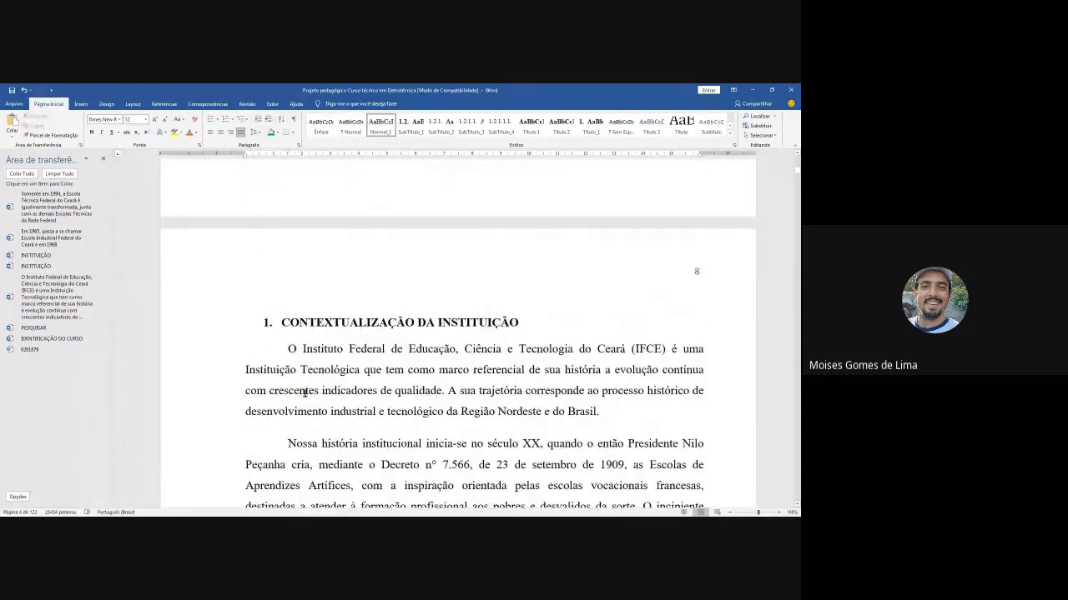
{"action": "left_click", "coordinate": [610, 410]}
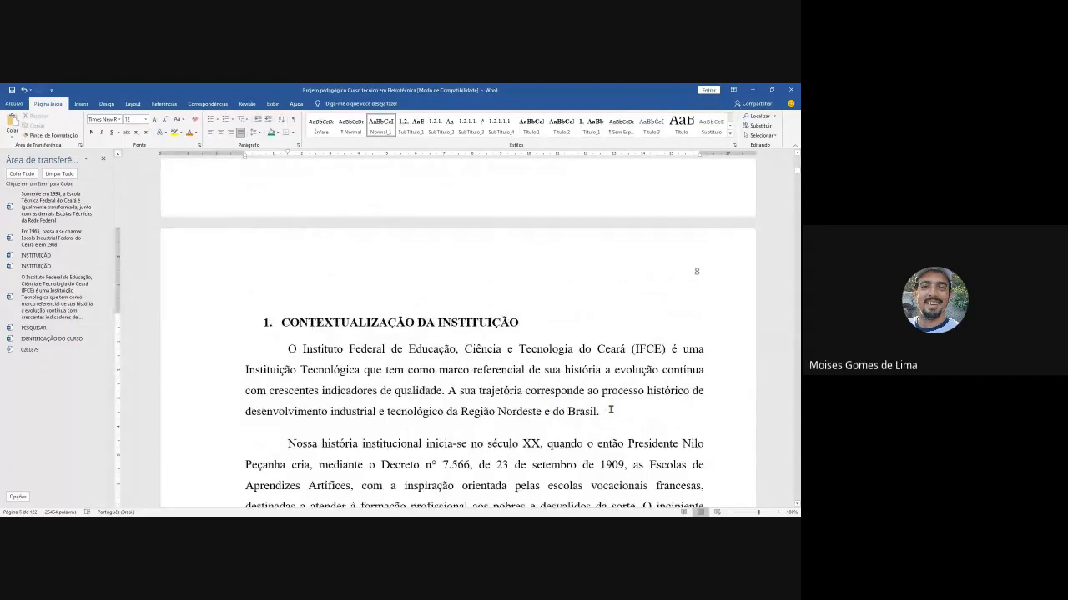
{"action": "key", "text": "Return"}
{"action": "scroll", "coordinate": [412, 394], "scroll_direction": "down", "scroll_amount": 1}
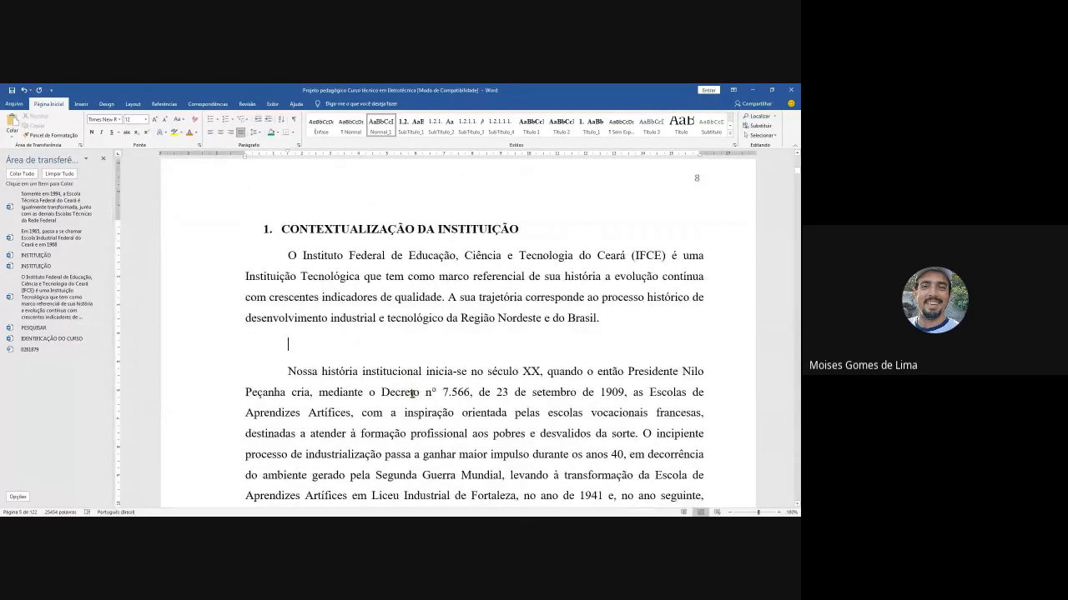
{"action": "scroll", "coordinate": [412, 394], "scroll_direction": "down", "scroll_amount": 1}
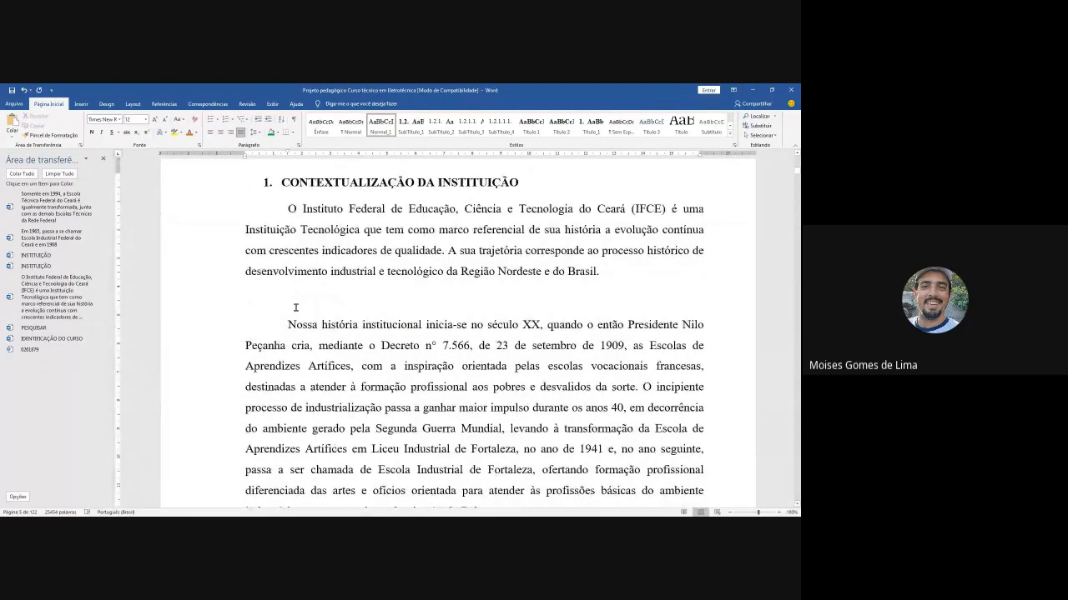
Step: Remove the "Em 1965" entry from the clipboard history and paste the "Somente em 1994" entry into the empty paragraph
{"action": "left_click", "coordinate": [56, 237]}
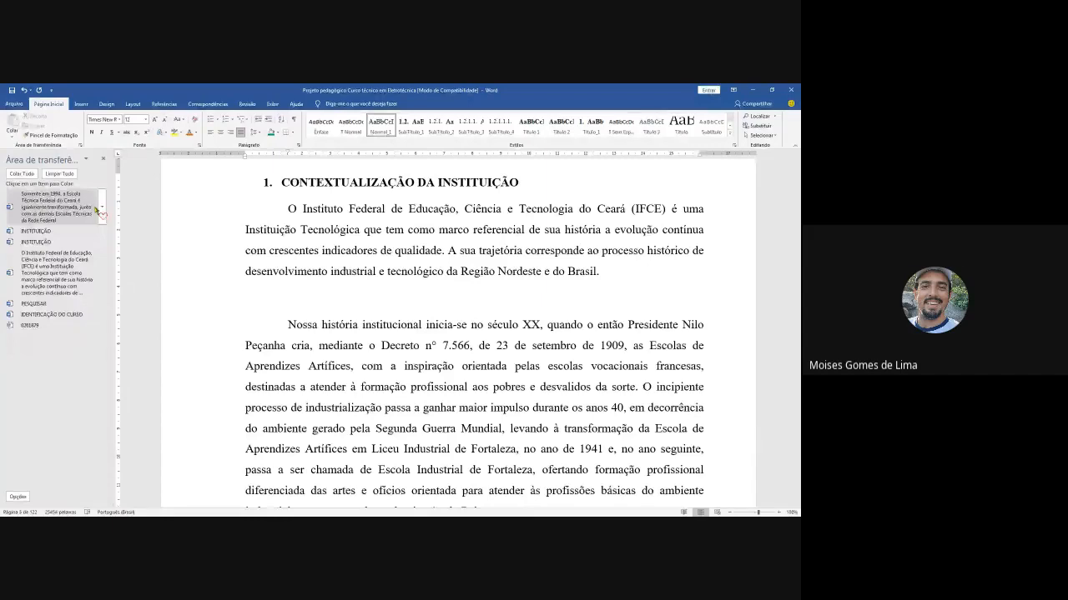
{"action": "left_click", "coordinate": [52, 207]}
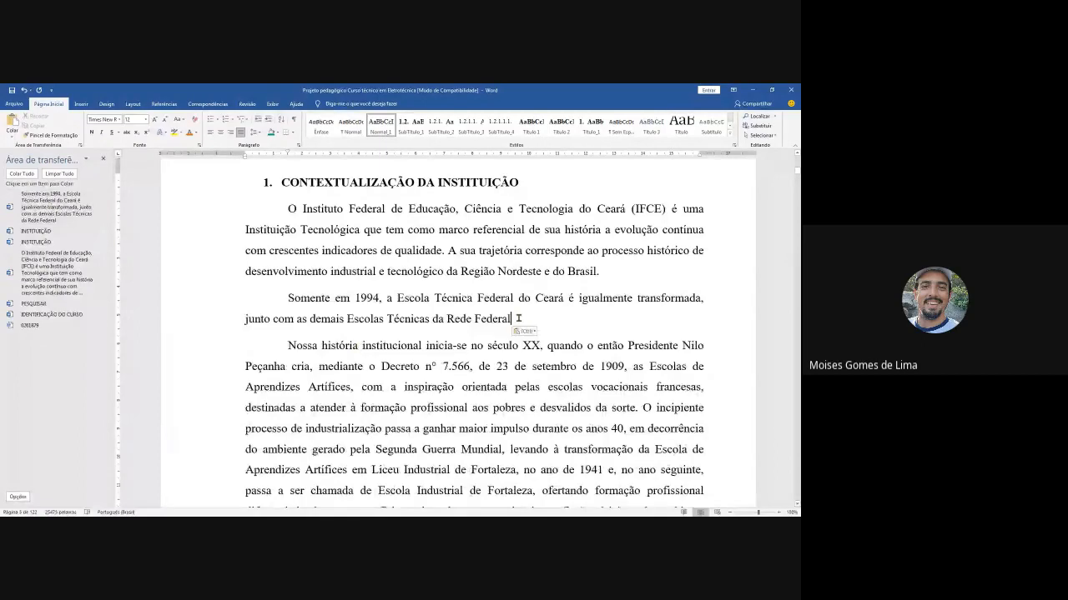
Step: Delete the pasted "Somente em 1994" paragraph below the "O Instituto Federal" paragraph and close the clipboard history
{"action": "left_click_drag", "start_coordinate": [518, 318], "coordinate": [271, 298]}
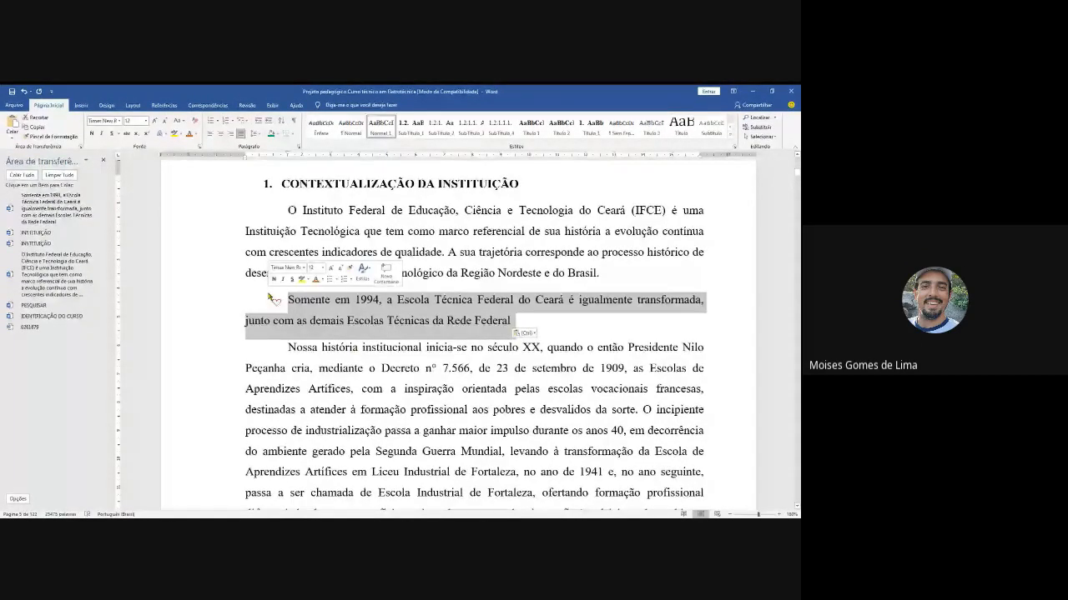
{"action": "key", "text": "Delete"}
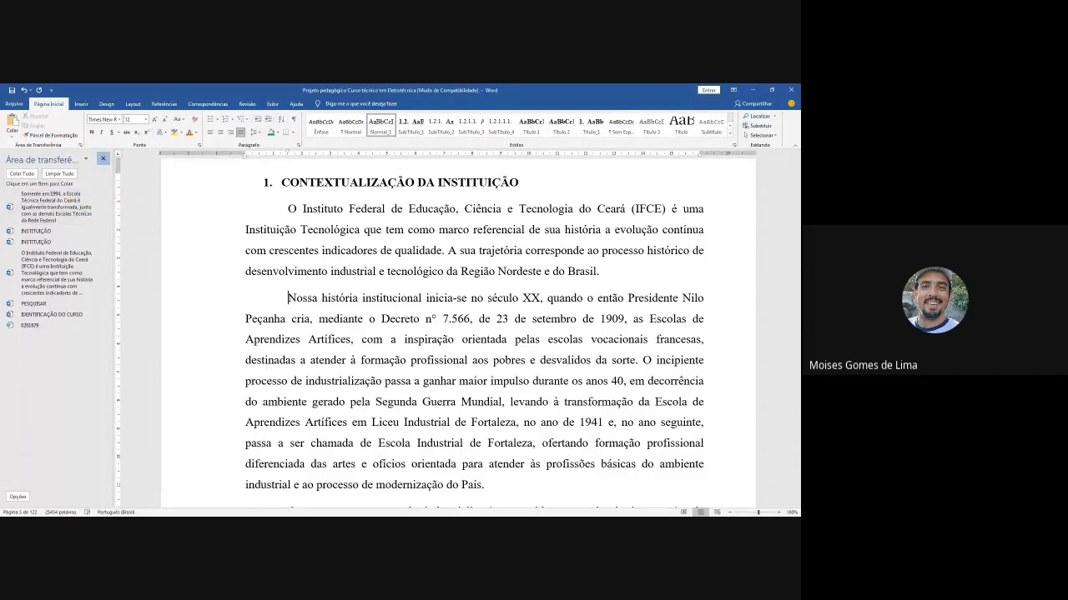
{"action": "left_click", "coordinate": [103, 159]}
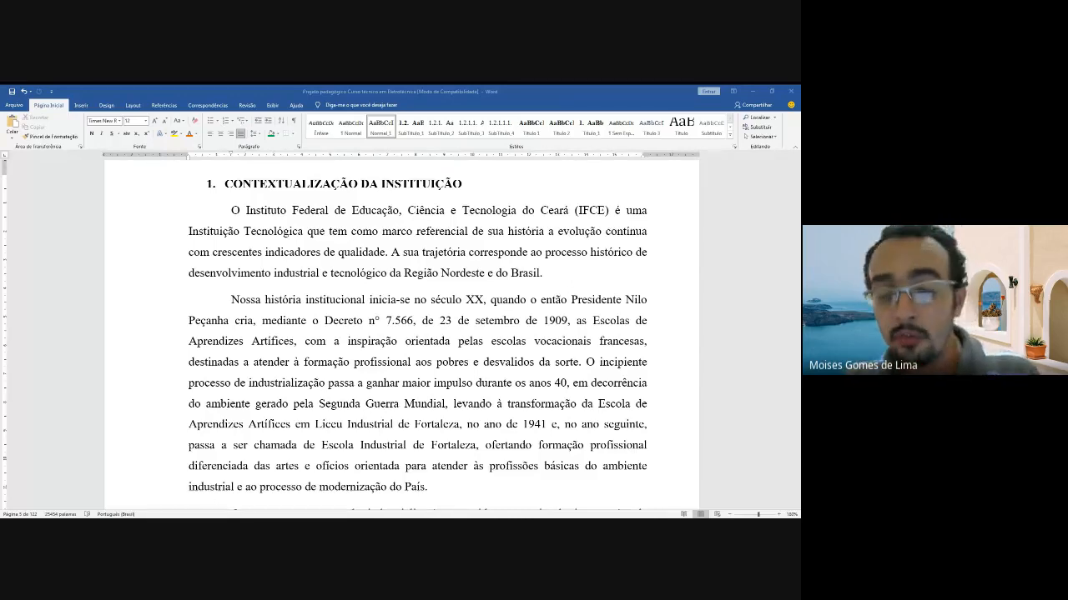
Step: Return to the Word document and preview the text effects on the words "Nossa história institucional"
{"action": "key", "text": "alt+Tab"}
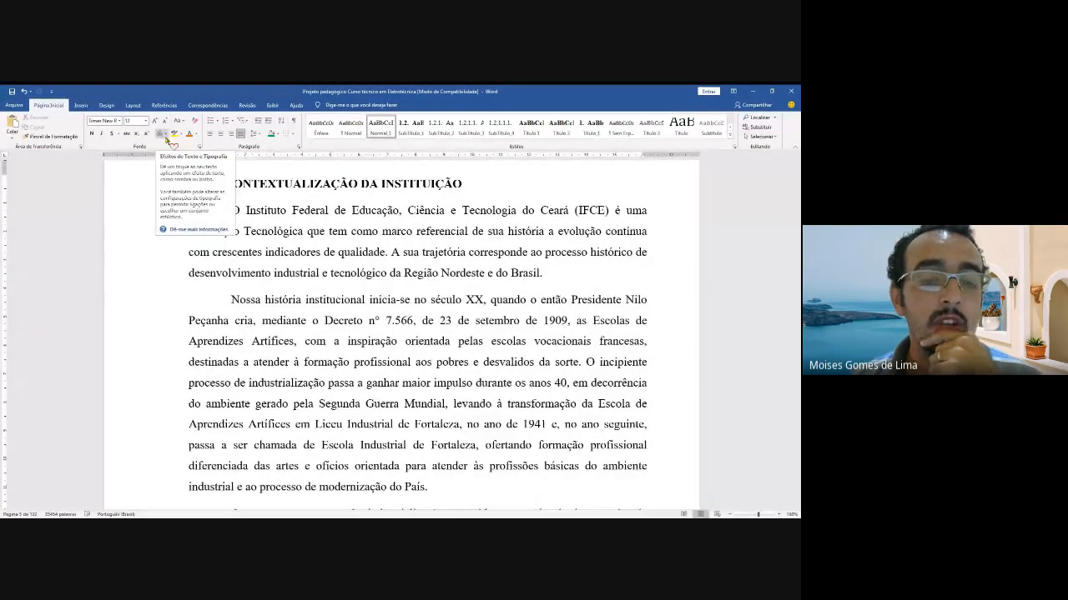
{"action": "left_click_drag", "start_coordinate": [231, 300], "coordinate": [367, 300]}
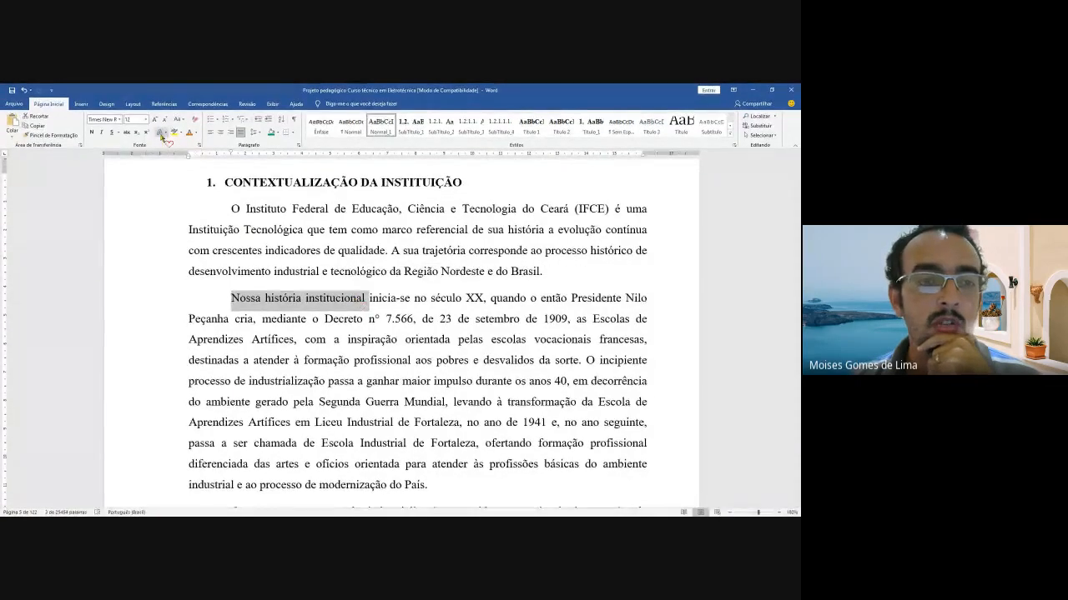
{"action": "left_click", "coordinate": [161, 133]}
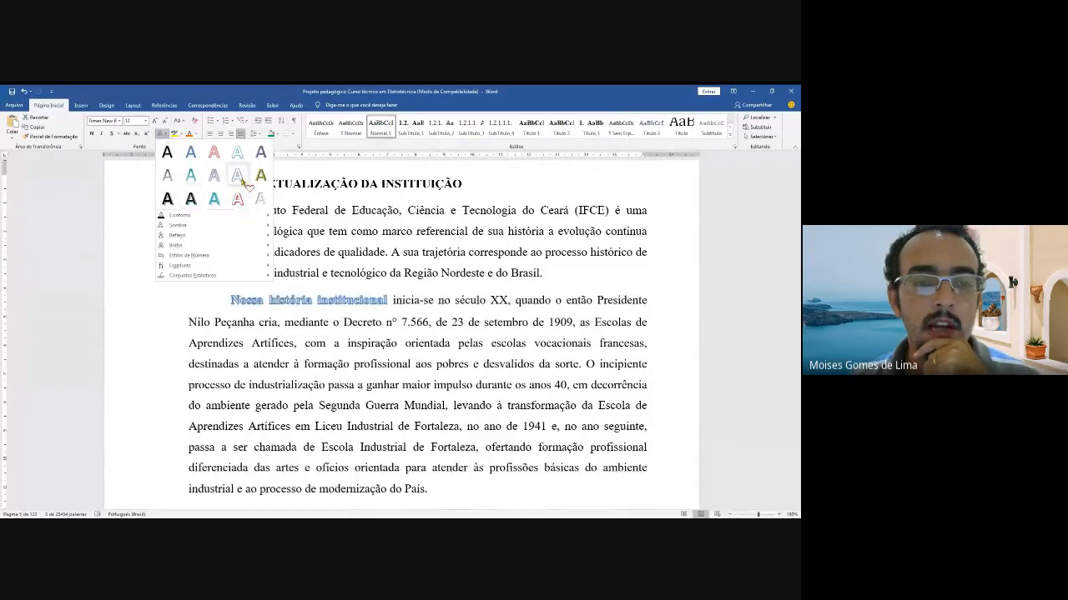
{"action": "mouse_move", "coordinate": [258, 215]}
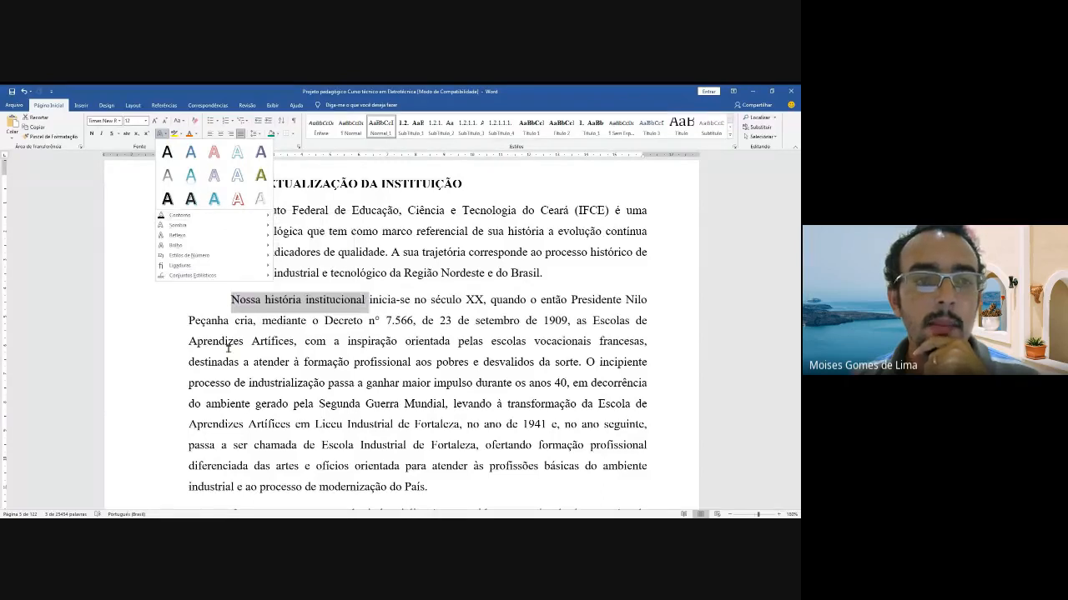
Step: Highlight the words "Nossa história institucional" in yellow and clear the highlight again using no color
{"action": "left_click", "coordinate": [175, 135]}
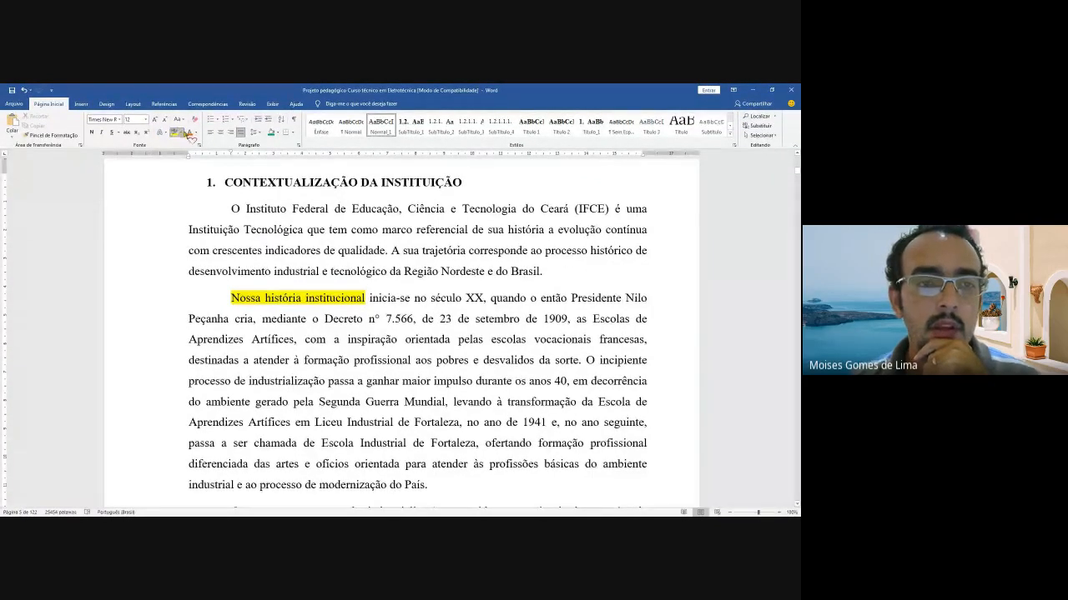
{"action": "left_click", "coordinate": [182, 133]}
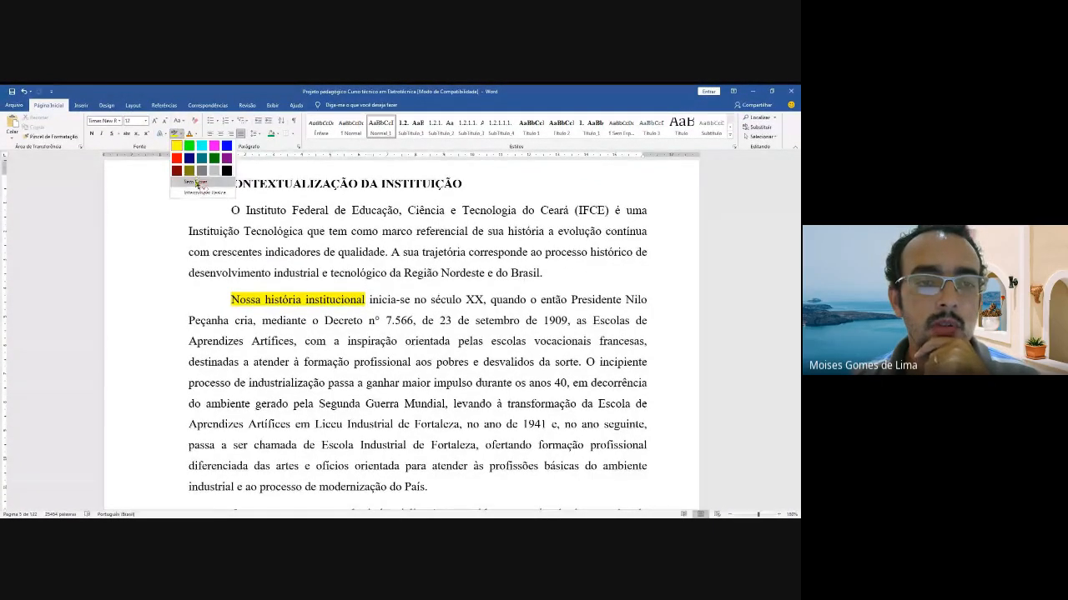
{"action": "left_click", "coordinate": [196, 179]}
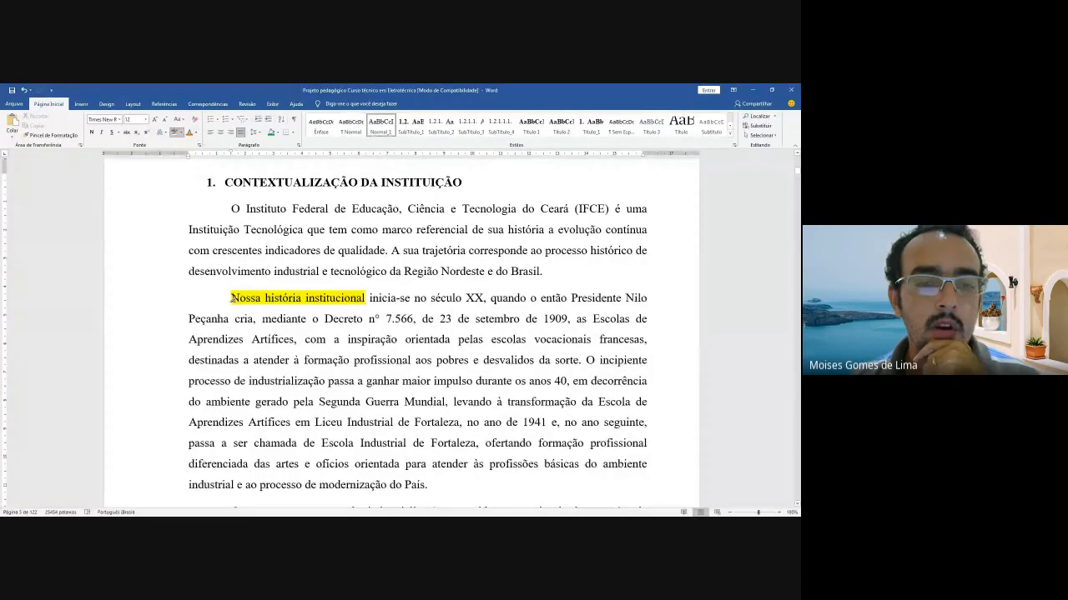
{"action": "left_click_drag", "start_coordinate": [230, 297], "coordinate": [367, 298]}
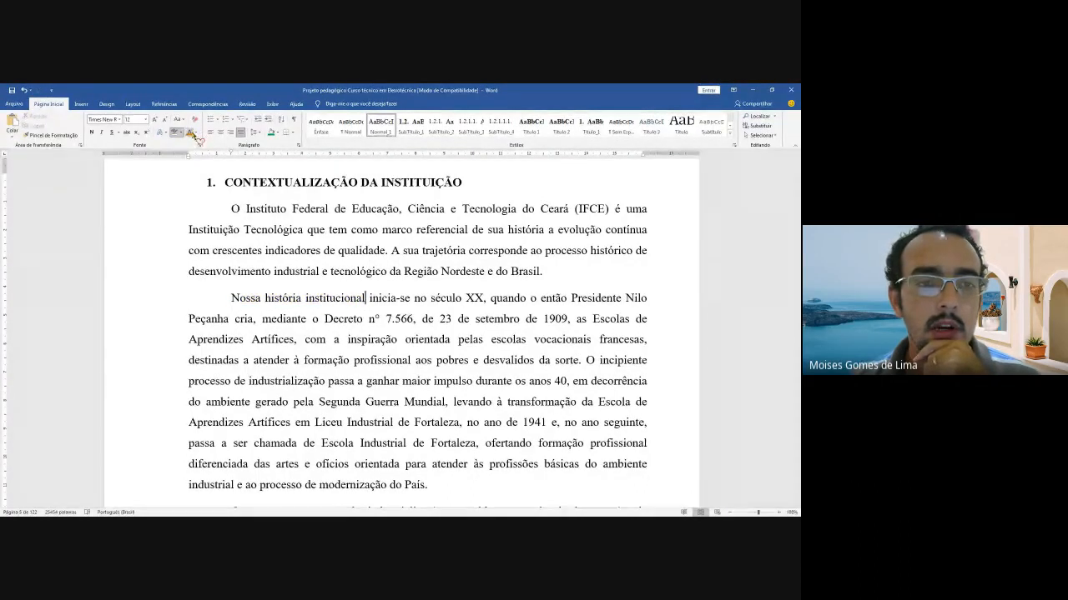
{"action": "key", "text": "Escape"}
Step: Apply the orange font color to the words "Nossa história institucional"
{"action": "left_click_drag", "start_coordinate": [231, 298], "coordinate": [367, 298]}
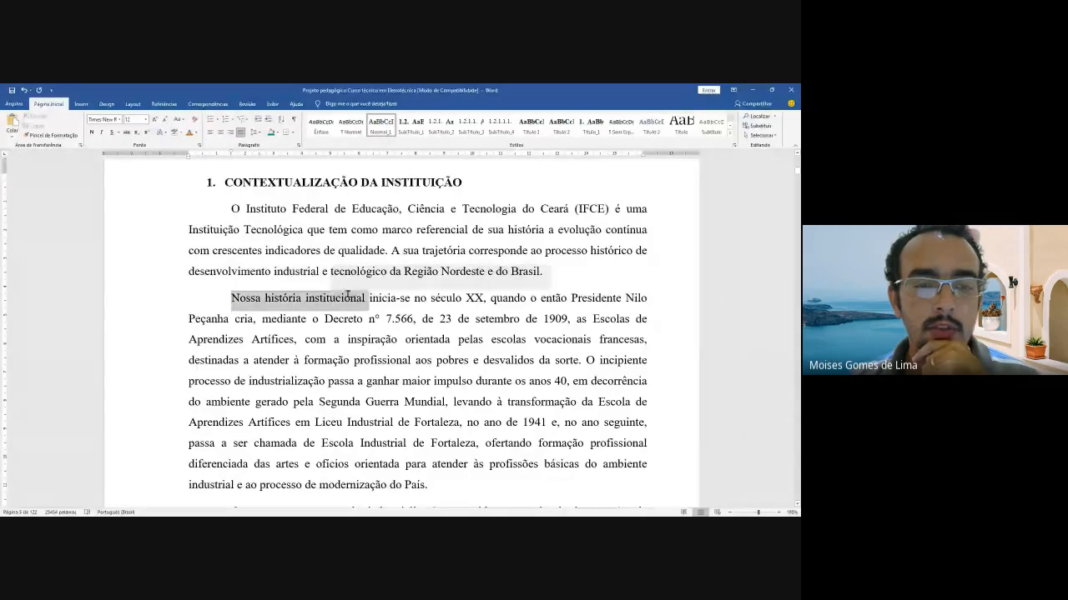
{"action": "left_click", "coordinate": [189, 132]}
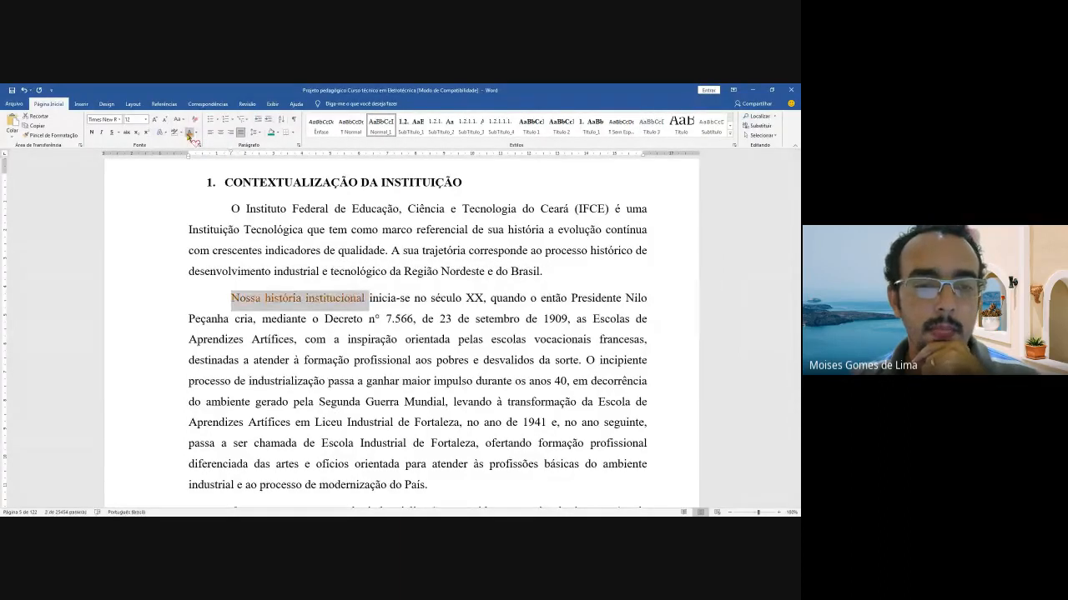
{"action": "left_click_drag", "start_coordinate": [233, 299], "coordinate": [357, 304]}
{"action": "left_click", "coordinate": [356, 305]}
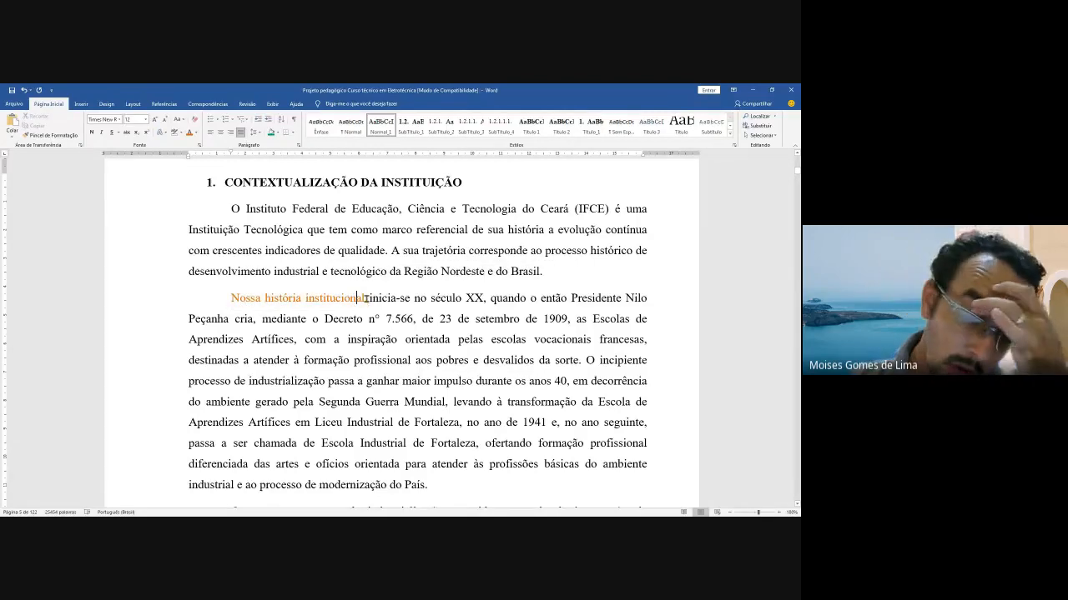
Step: Set the font color of the words "Nossa história institucional" back to black
{"action": "left_click_drag", "start_coordinate": [227, 298], "coordinate": [345, 297]}
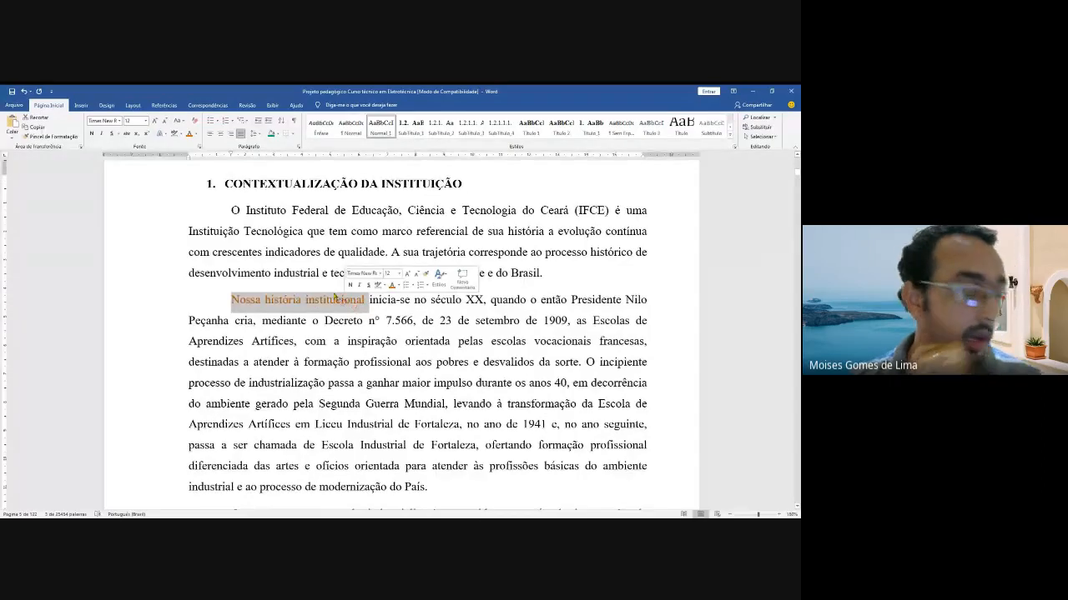
{"action": "left_click", "coordinate": [197, 134]}
{"action": "left_click", "coordinate": [210, 150]}
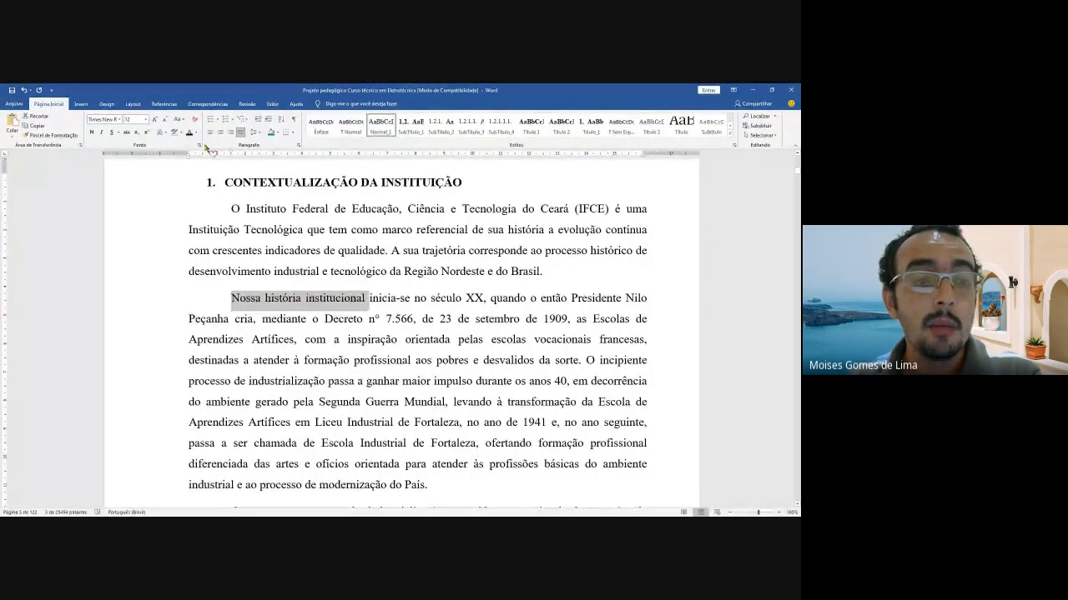
Step: Select the first paragraph under "Contextualização da Instituição" and preview various fonts on it without applying any
{"action": "left_click", "coordinate": [173, 230]}
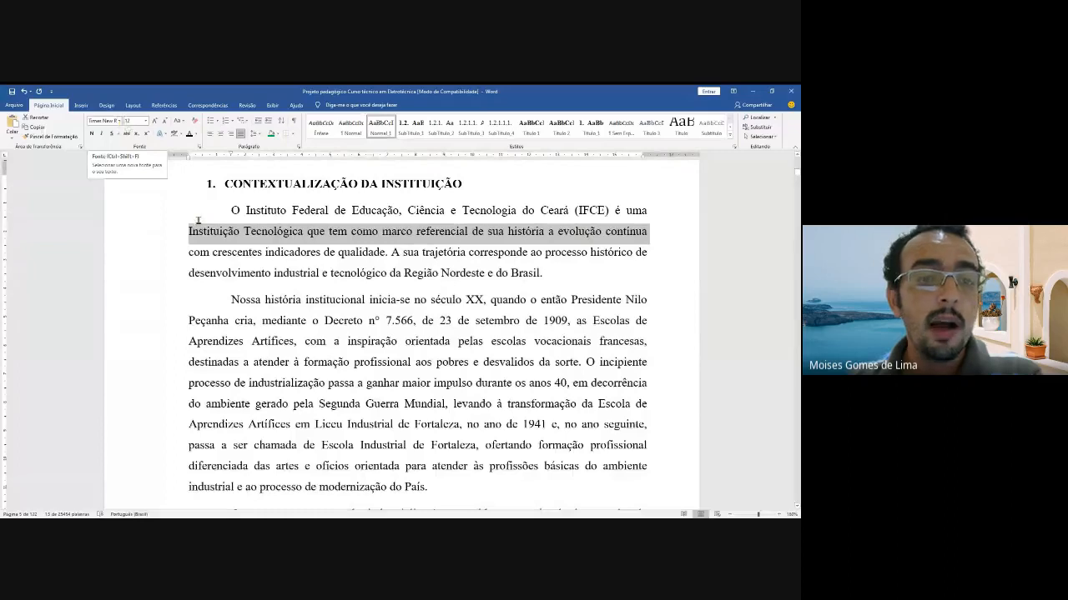
{"action": "left_click_drag", "start_coordinate": [231, 208], "coordinate": [542, 268]}
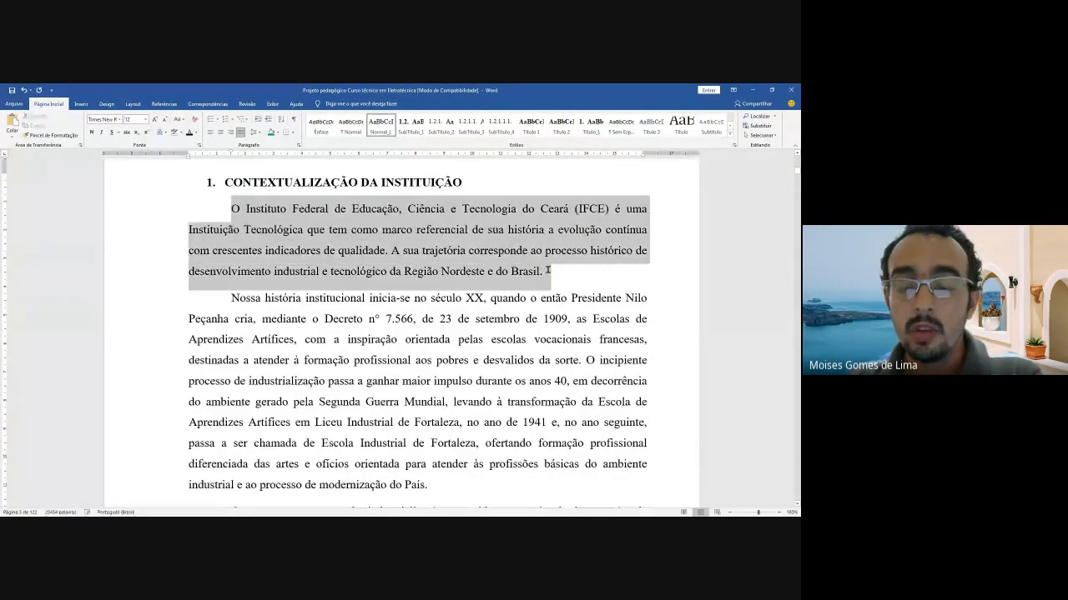
{"action": "left_click", "coordinate": [118, 119]}
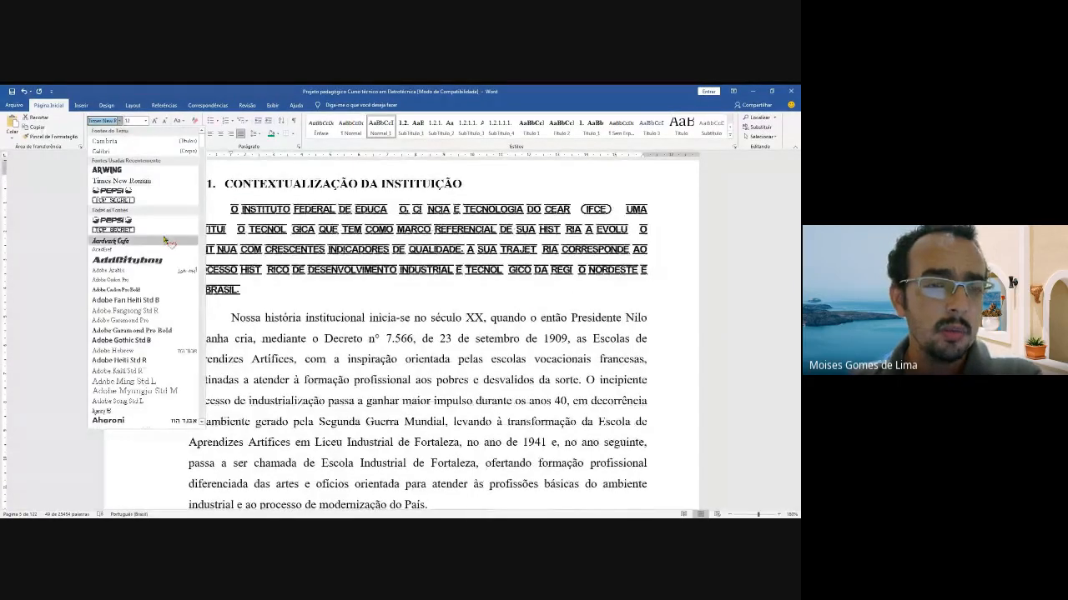
{"action": "scroll", "coordinate": [143, 257], "scroll_direction": "down", "scroll_amount": 1}
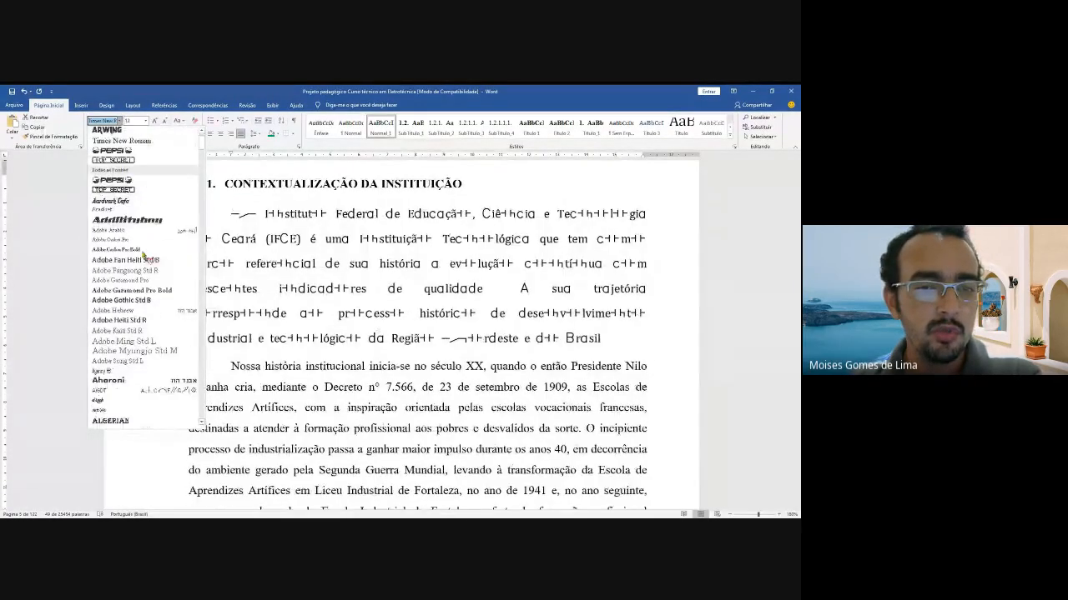
{"action": "scroll", "coordinate": [145, 263], "scroll_direction": "down", "scroll_amount": 3}
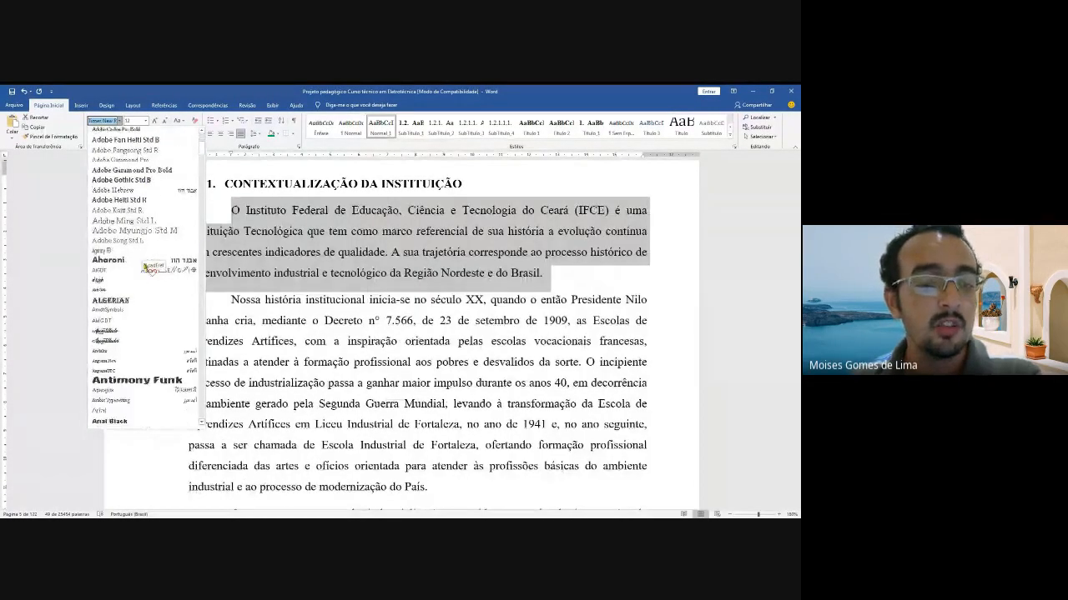
{"action": "scroll", "coordinate": [150, 267], "scroll_direction": "down", "scroll_amount": 2}
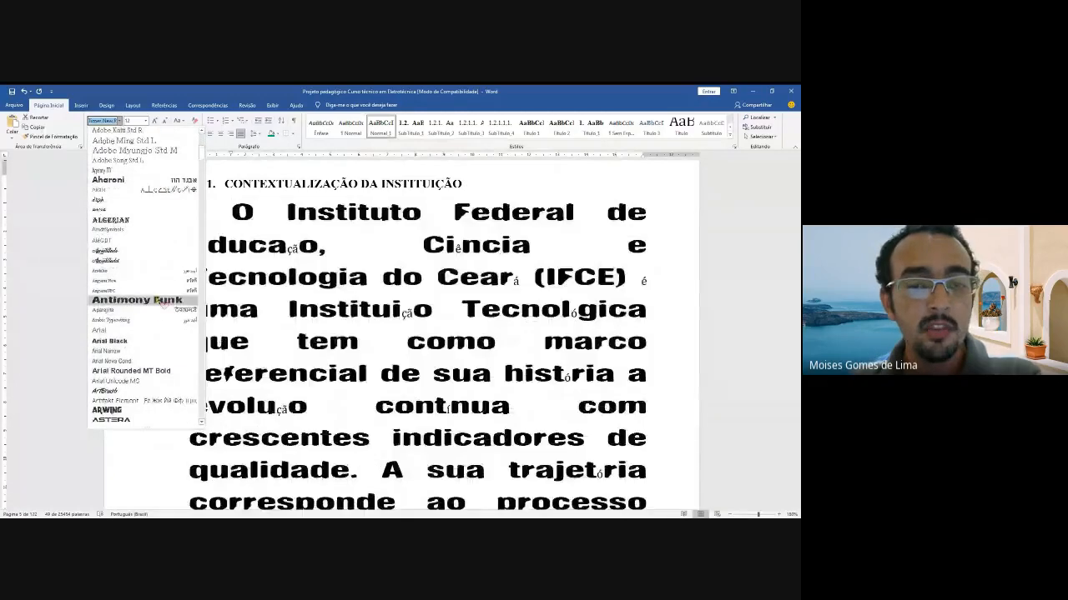
{"action": "scroll", "coordinate": [160, 303], "scroll_direction": "down", "scroll_amount": 5}
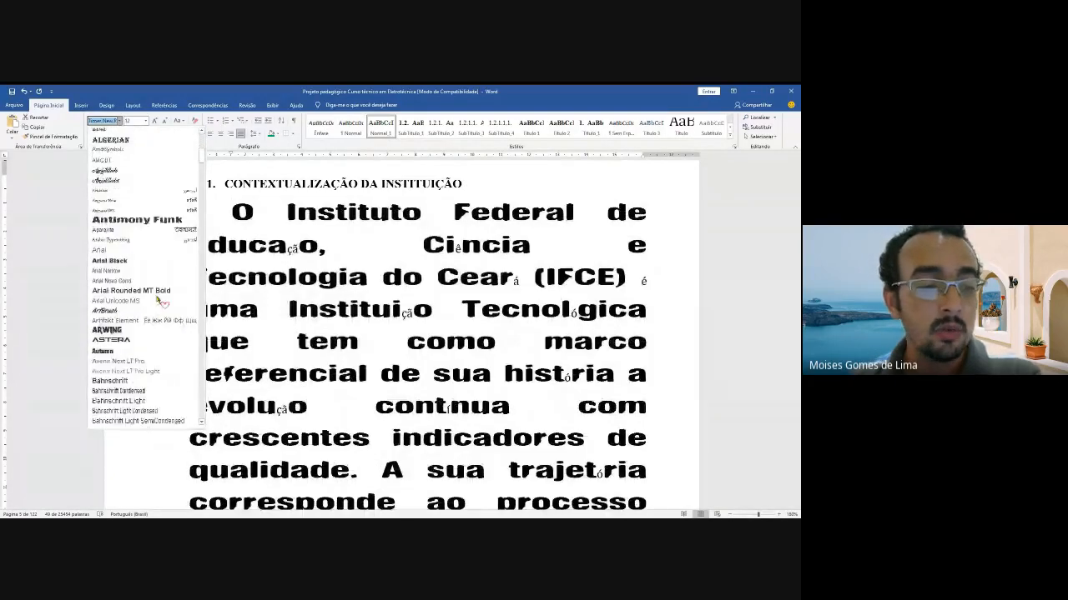
{"action": "scroll", "coordinate": [155, 316], "scroll_direction": "down", "scroll_amount": 6}
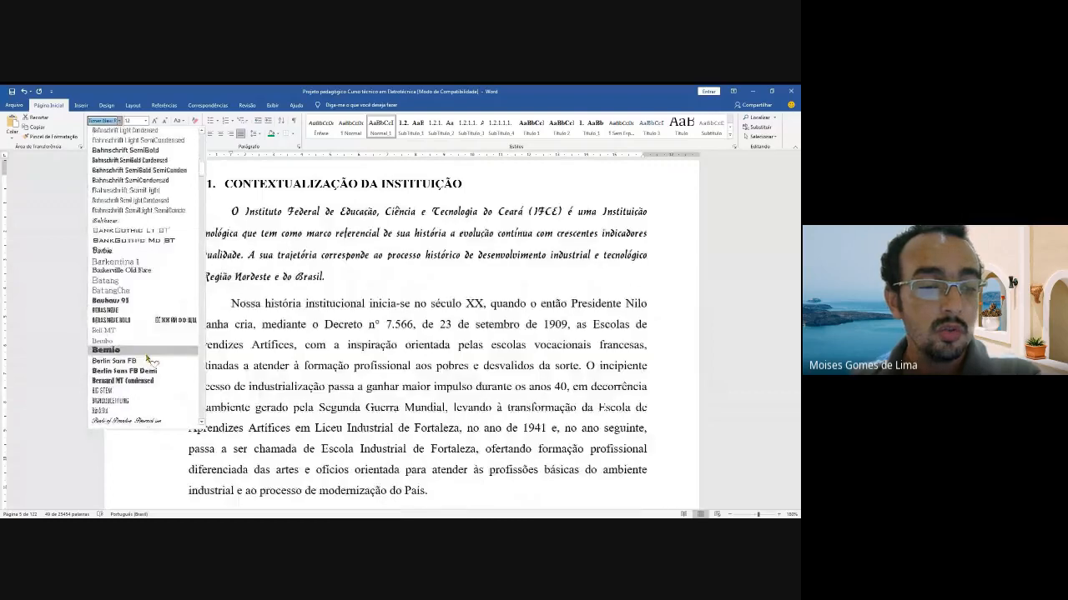
{"action": "scroll", "coordinate": [148, 357], "scroll_direction": "down", "scroll_amount": 5}
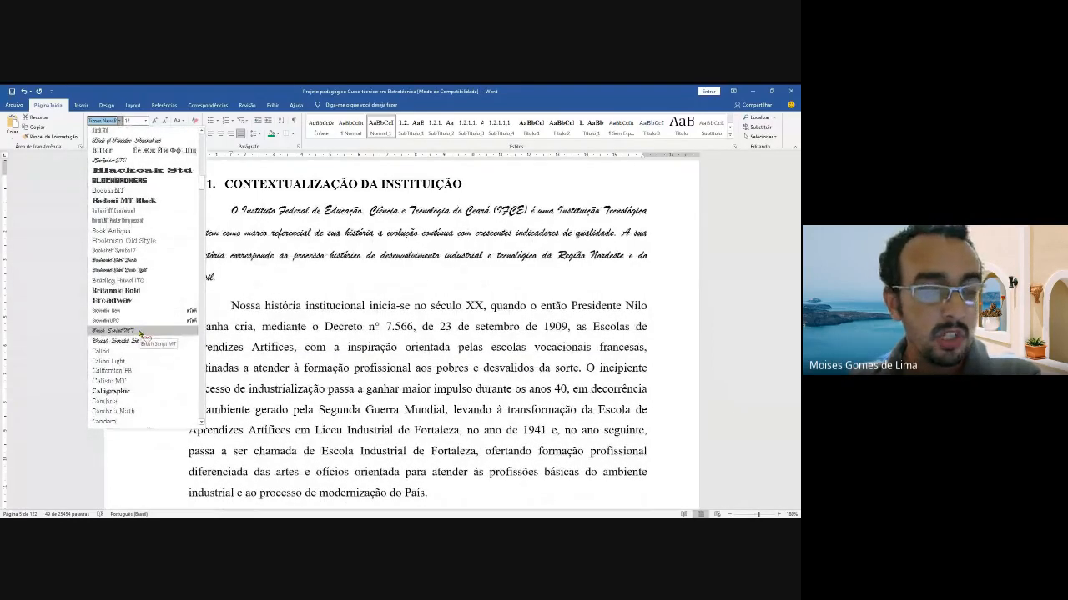
{"action": "scroll", "coordinate": [140, 334], "scroll_direction": "down", "scroll_amount": 4}
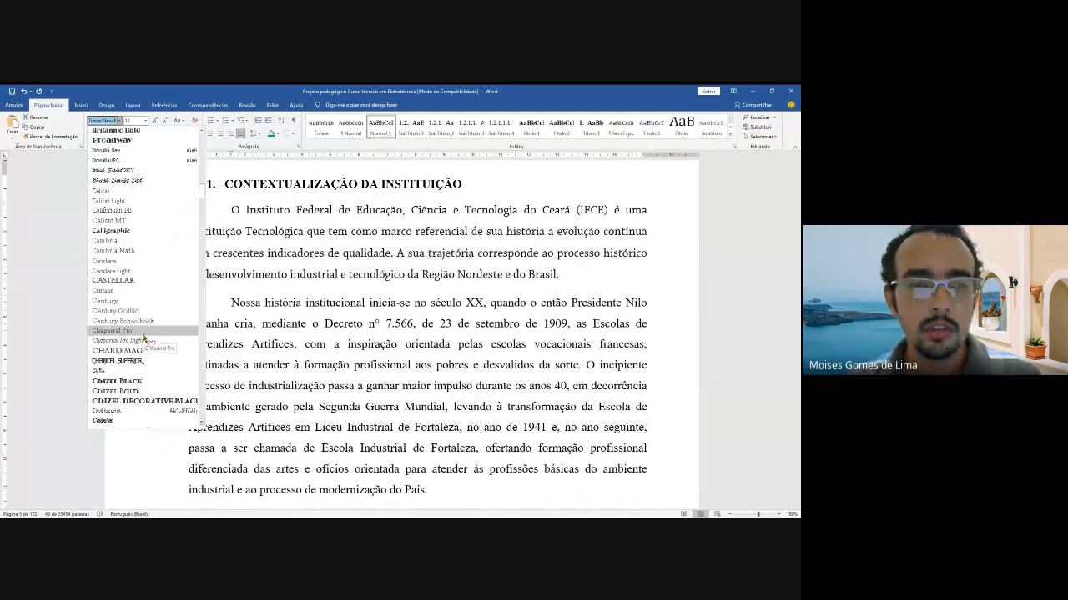
{"action": "left_click", "coordinate": [307, 261]}
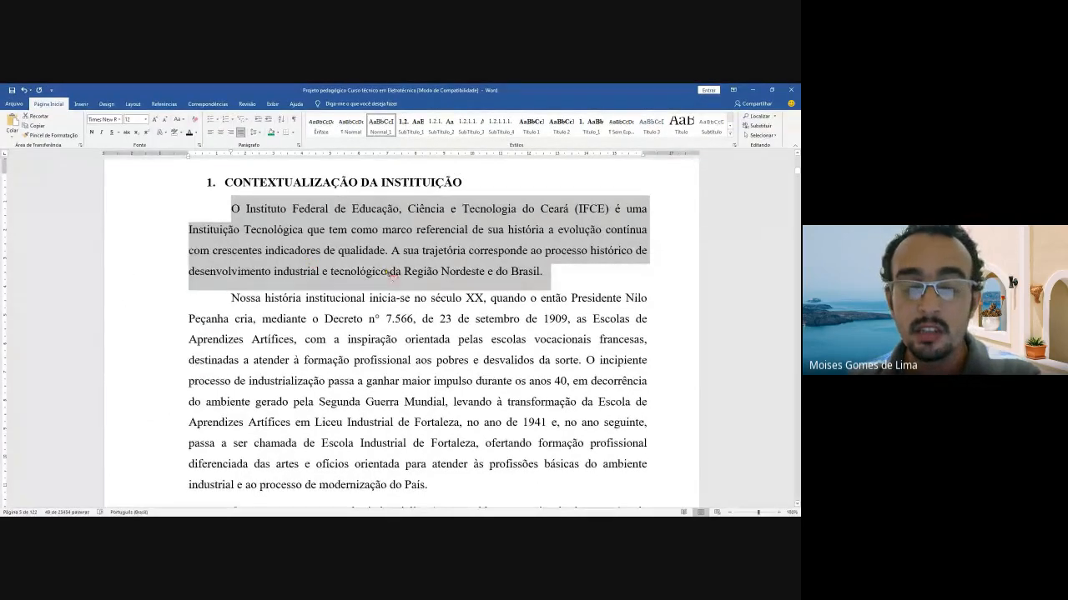
{"action": "left_click", "coordinate": [371, 233]}
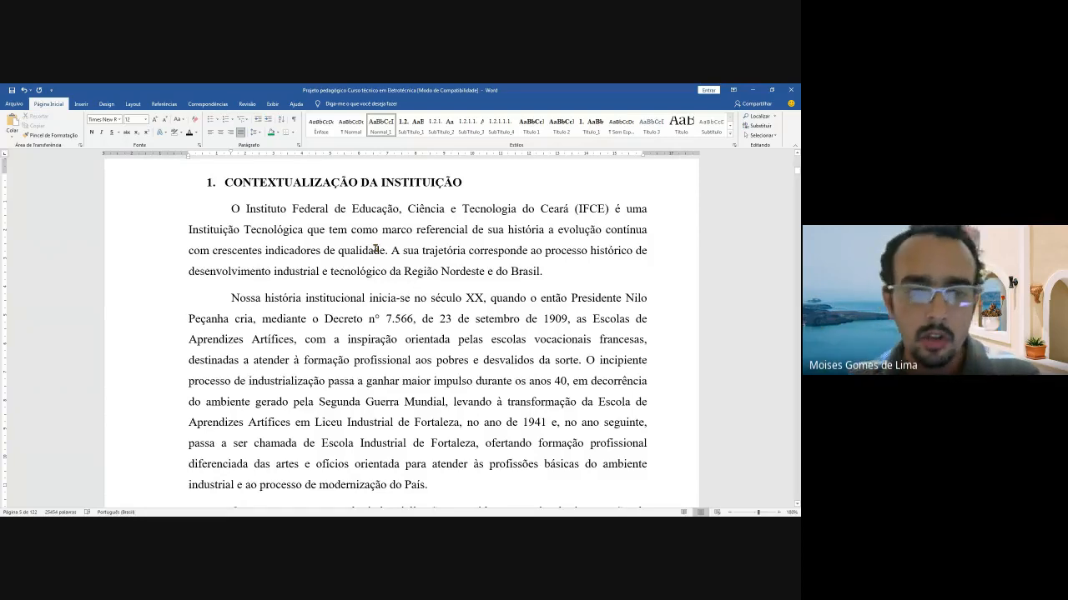
{"action": "scroll", "coordinate": [389, 319], "scroll_direction": "down", "scroll_amount": 1}
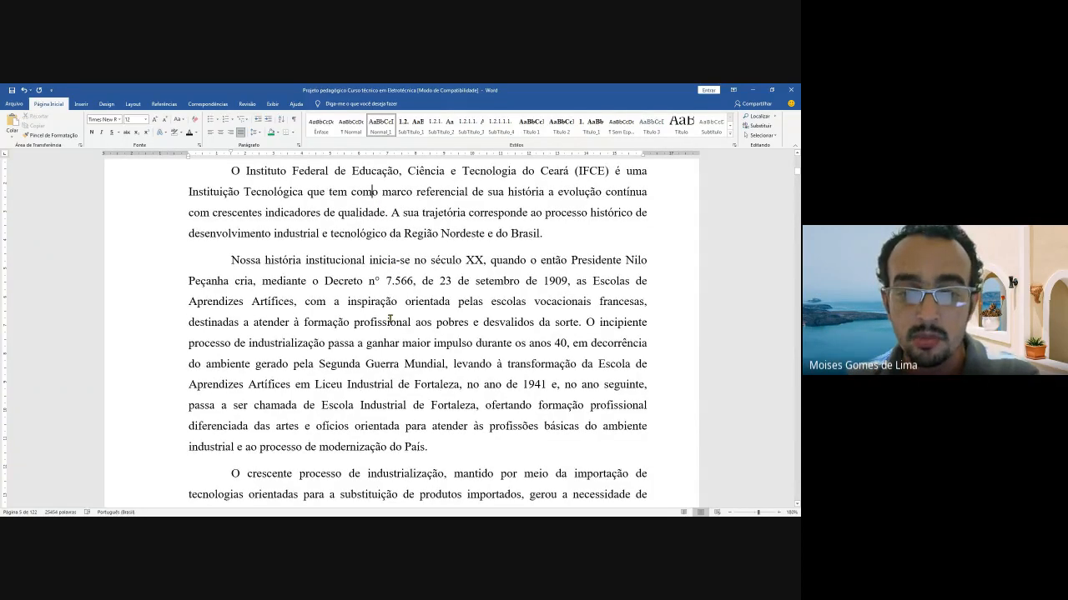
{"action": "scroll", "coordinate": [389, 318], "scroll_direction": "down", "scroll_amount": 3}
{"action": "scroll", "coordinate": [388, 314], "scroll_direction": "down", "scroll_amount": 10}
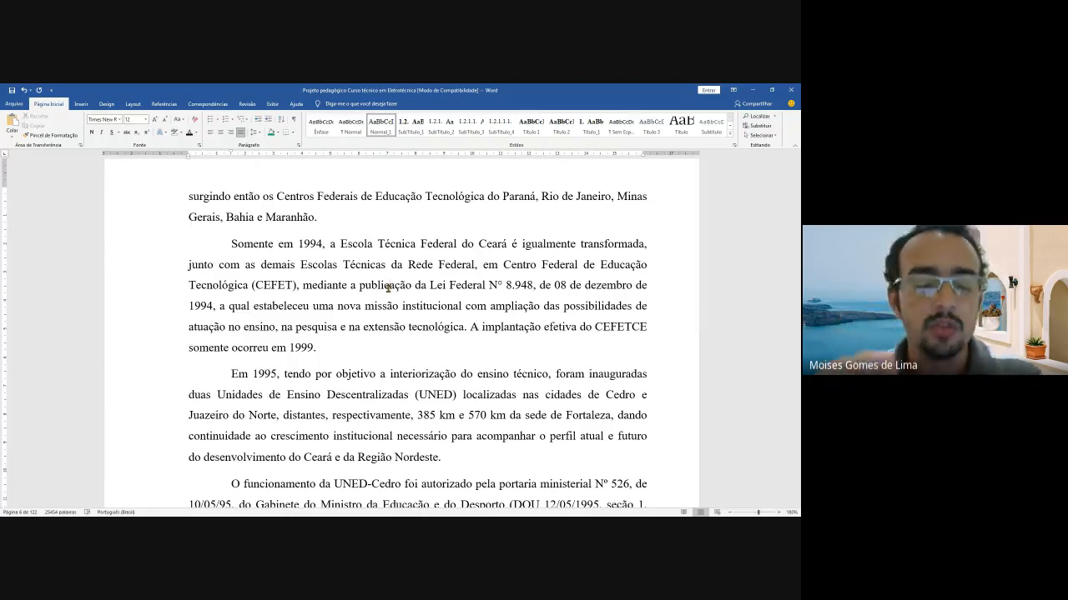
{"action": "scroll", "coordinate": [387, 288], "scroll_direction": "up", "scroll_amount": 3}
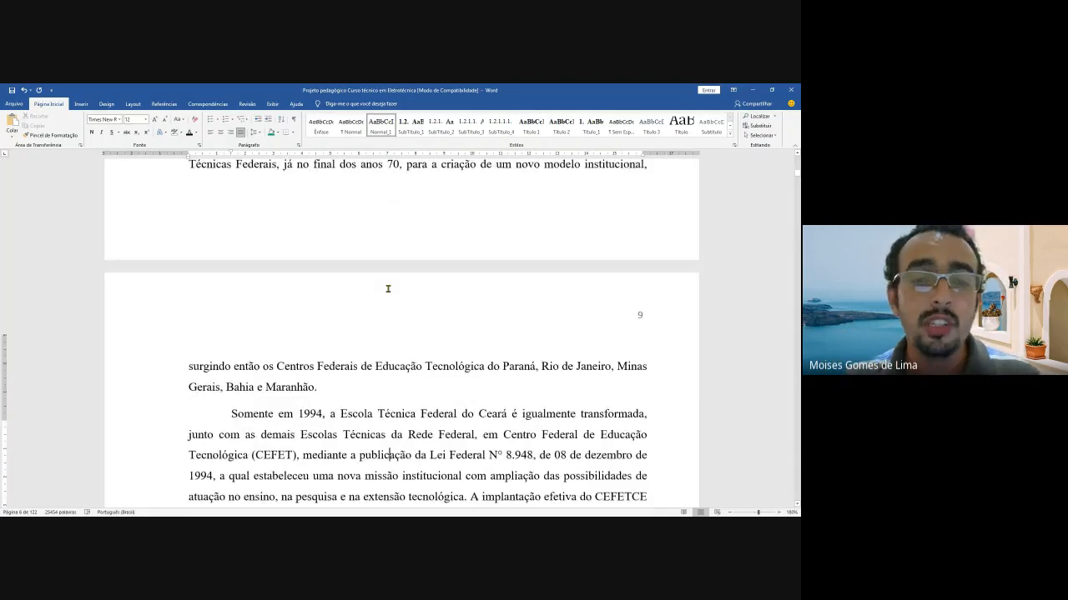
{"action": "scroll", "coordinate": [387, 288], "scroll_direction": "up", "scroll_amount": 7}
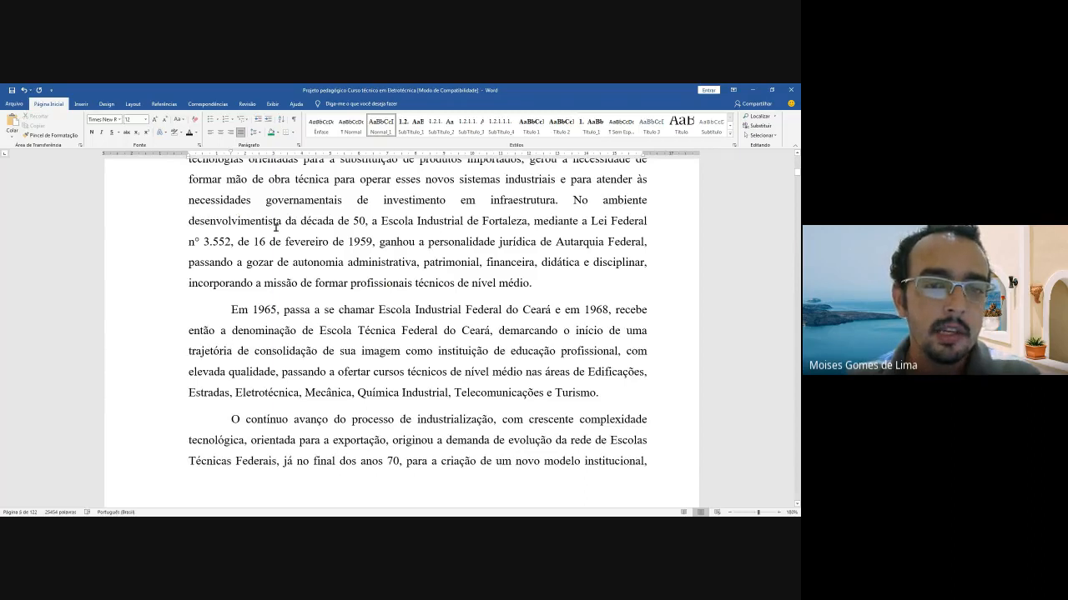
{"action": "scroll", "coordinate": [275, 227], "scroll_direction": "up", "scroll_amount": 4}
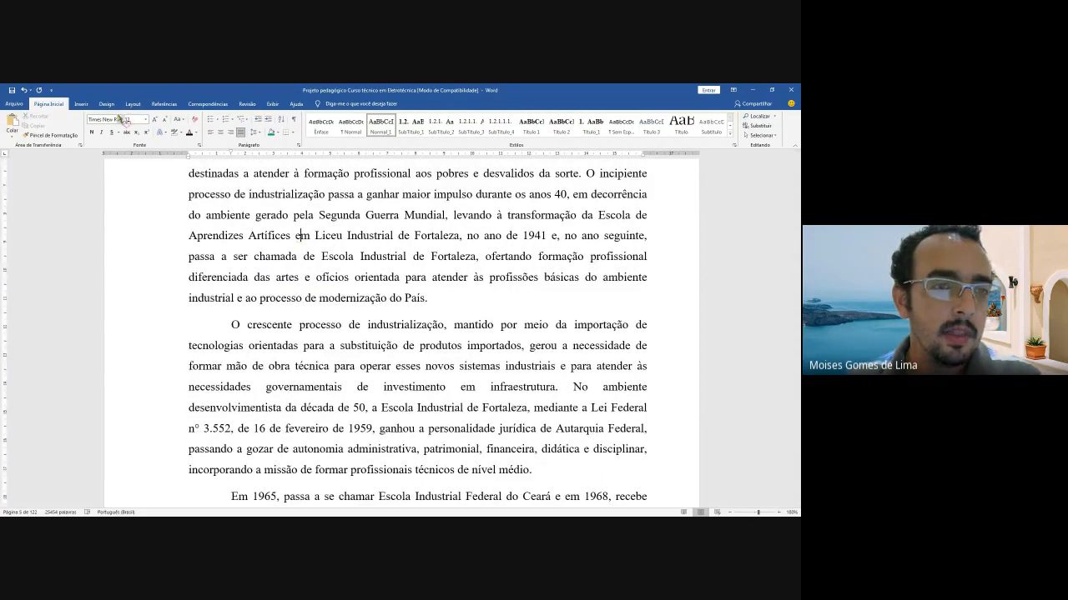
Step: Browse the available fonts from the theme and recently used fonts down to Times New Roman, then close the list without choosing one
{"action": "left_click", "coordinate": [119, 119]}
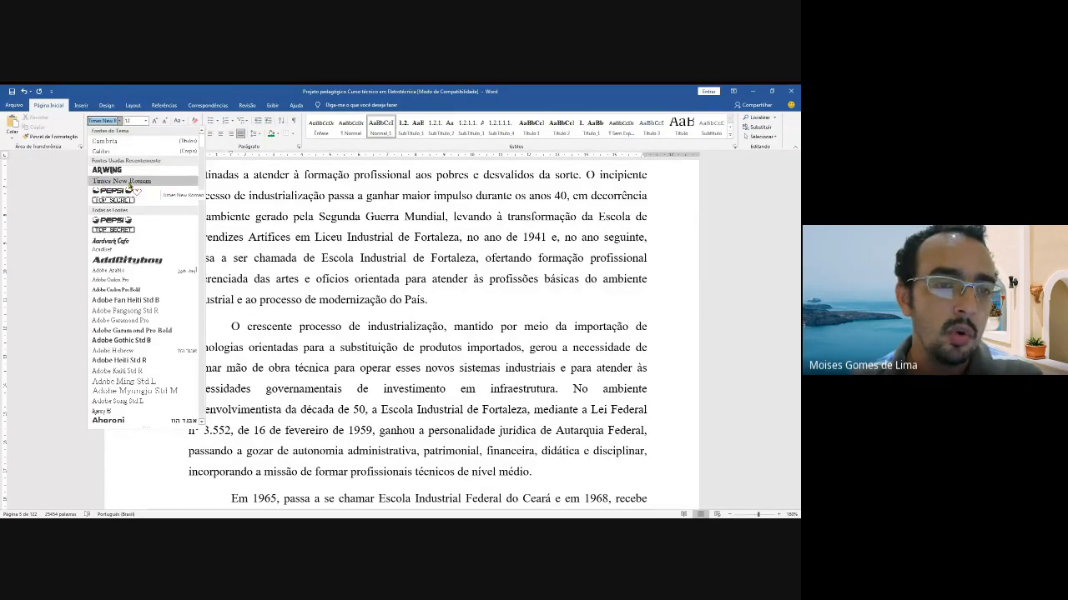
{"action": "scroll", "coordinate": [156, 185], "scroll_direction": "down", "scroll_amount": 20}
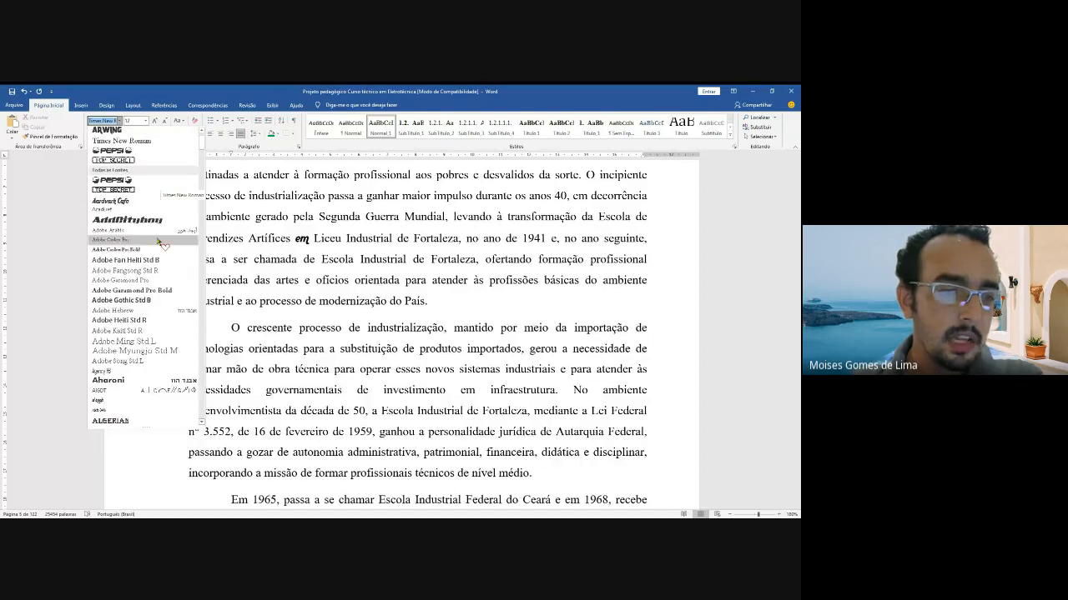
{"action": "scroll", "coordinate": [156, 243], "scroll_direction": "down", "scroll_amount": 20}
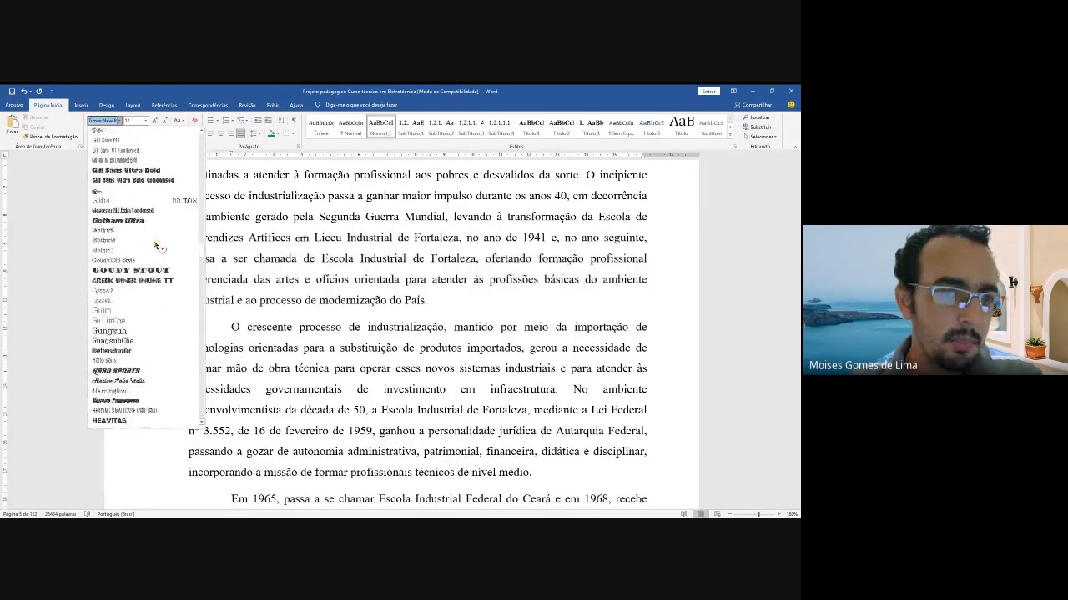
{"action": "scroll", "coordinate": [155, 249], "scroll_direction": "down", "scroll_amount": 20}
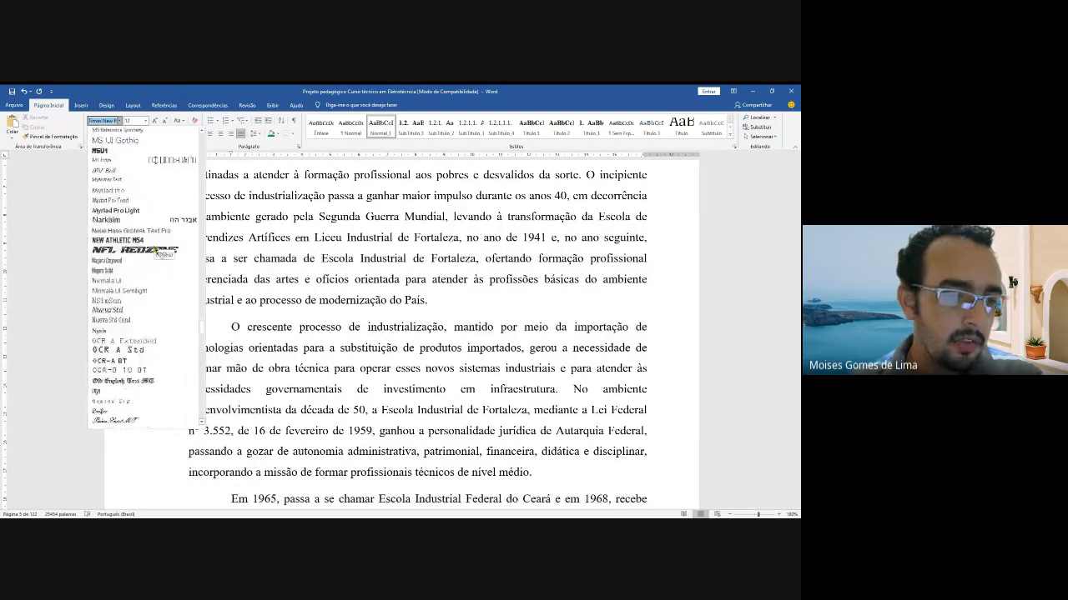
{"action": "scroll", "coordinate": [155, 249], "scroll_direction": "down", "scroll_amount": 20}
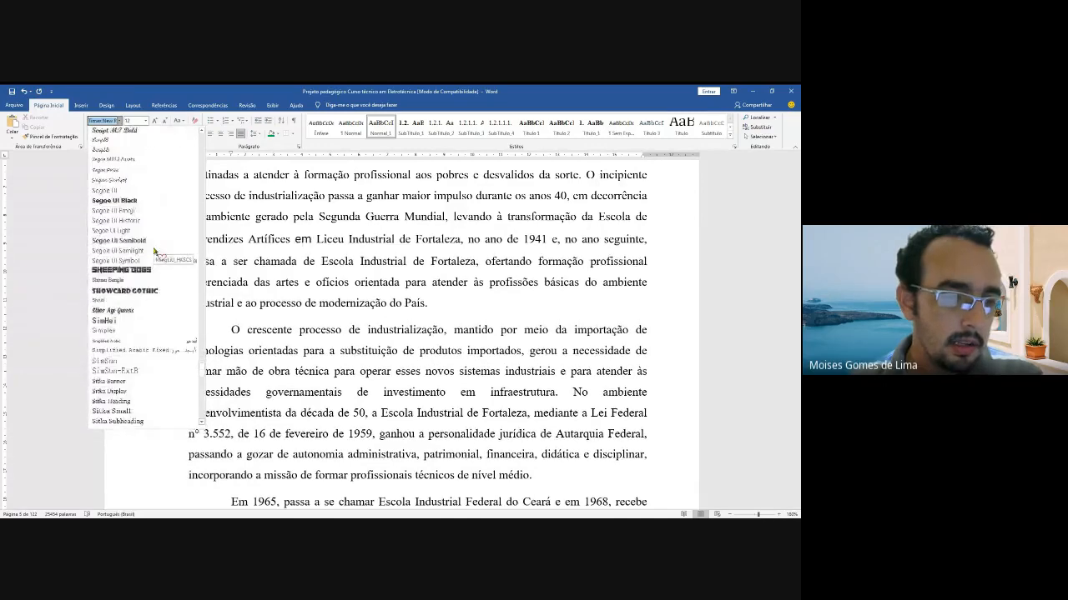
{"action": "scroll", "coordinate": [154, 250], "scroll_direction": "down", "scroll_amount": 4}
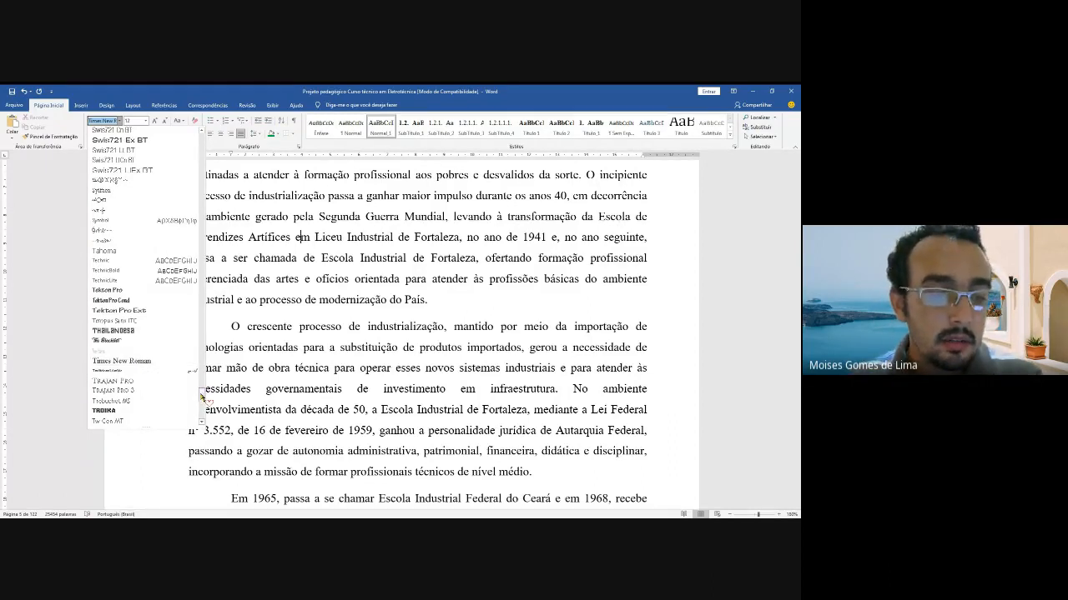
{"action": "left_click_drag", "start_coordinate": [205, 394], "coordinate": [204, 331]}
{"action": "left_click_drag", "start_coordinate": [196, 221], "coordinate": [187, 139]}
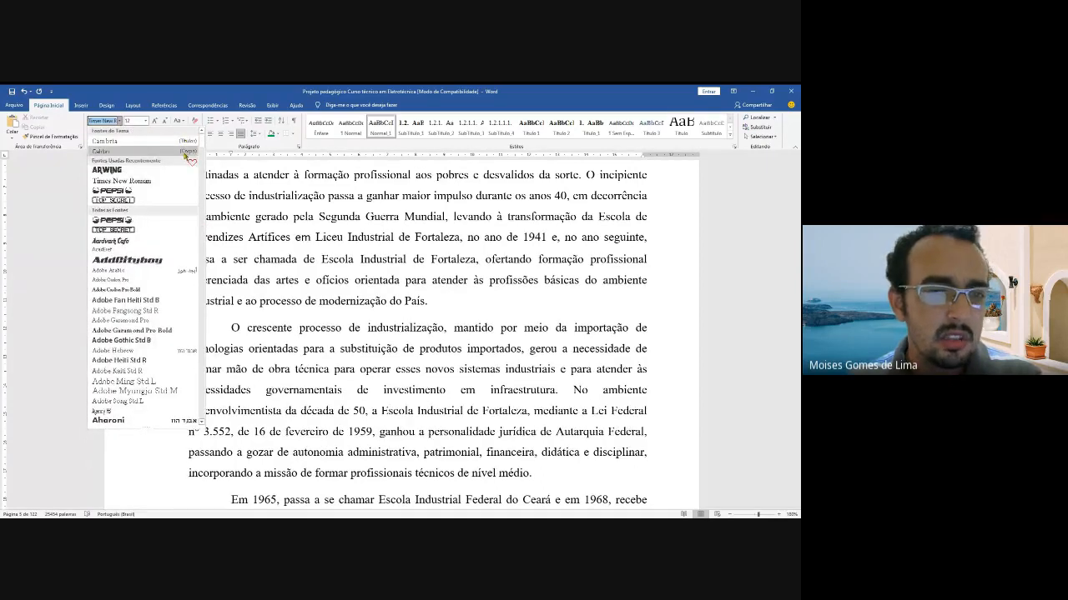
{"action": "left_click", "coordinate": [456, 305]}
Step: Set the font of the whole paragraph beginning "Nossa história institucional" to Calibri
{"action": "left_click_drag", "start_coordinate": [428, 299], "coordinate": [202, 197]}
{"action": "scroll", "coordinate": [229, 308], "scroll_direction": "up", "scroll_amount": 3}
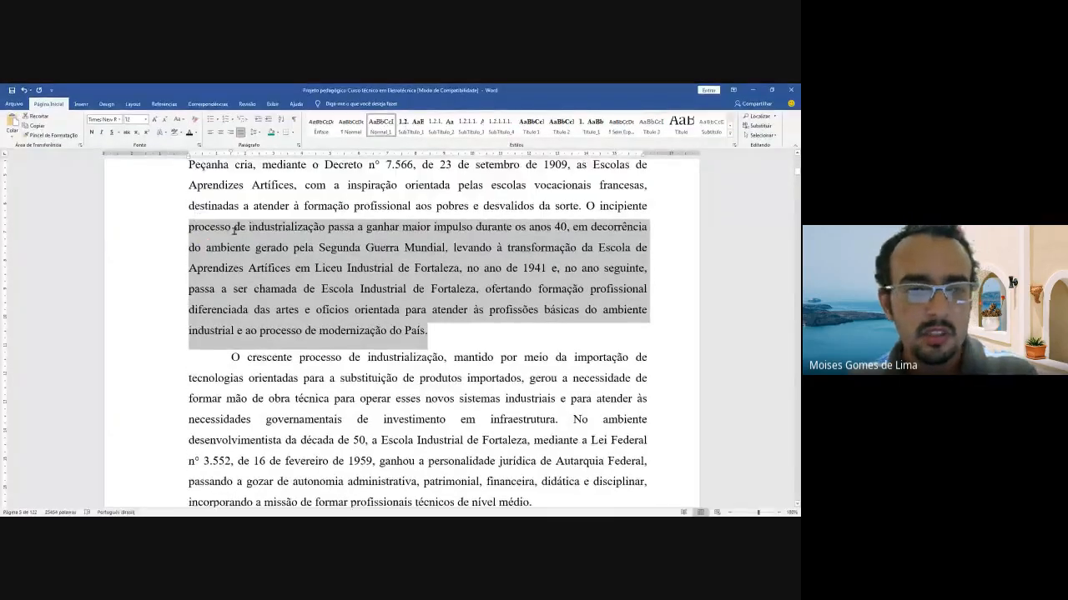
{"action": "left_click", "coordinate": [231, 298], "text": "shift"}
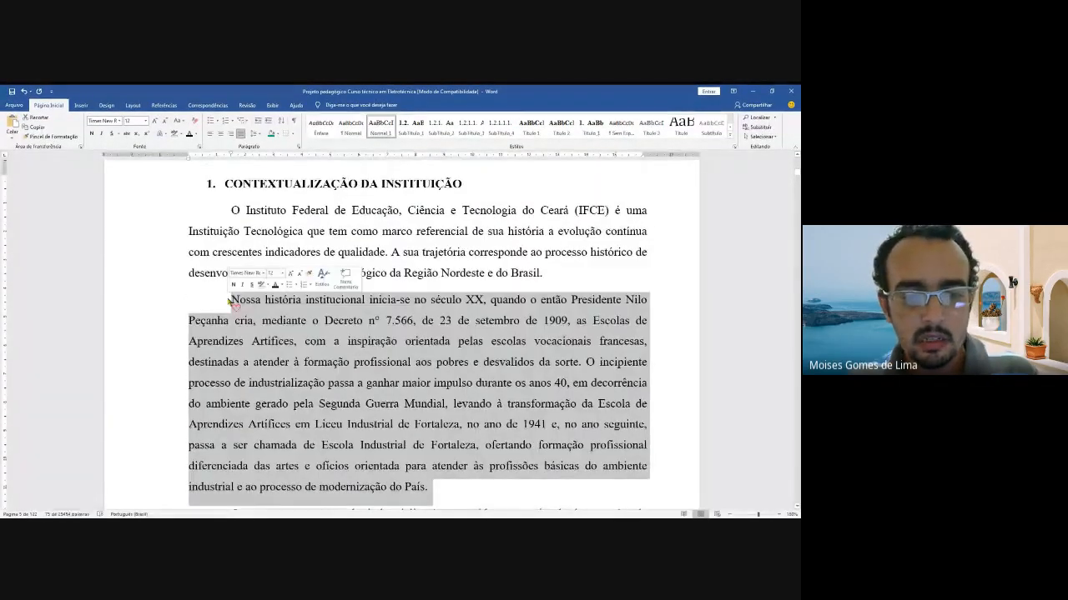
{"action": "left_click", "coordinate": [146, 119]}
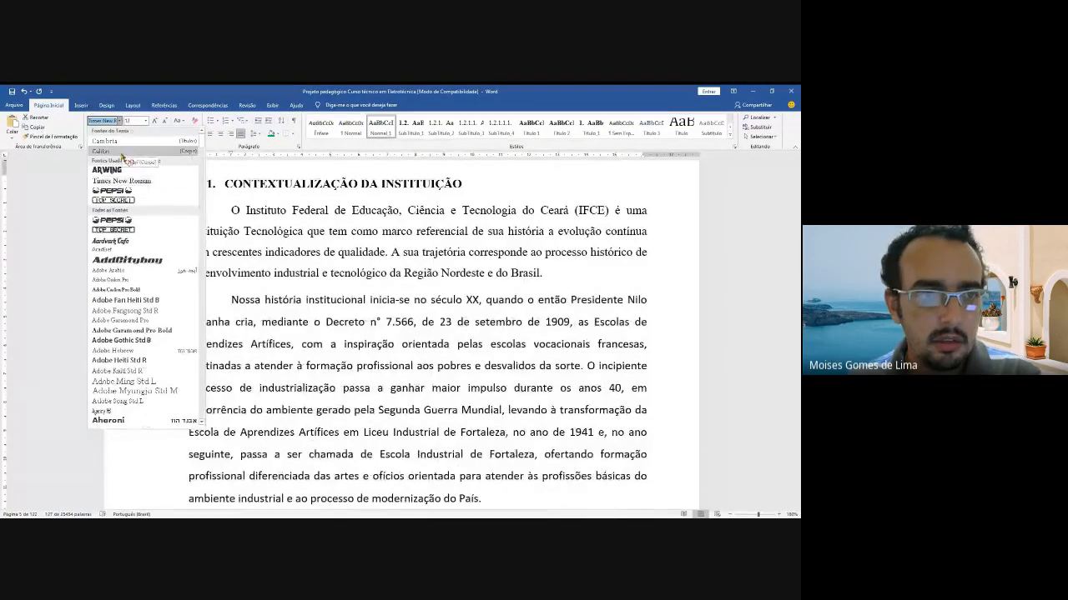
{"action": "left_click", "coordinate": [121, 152]}
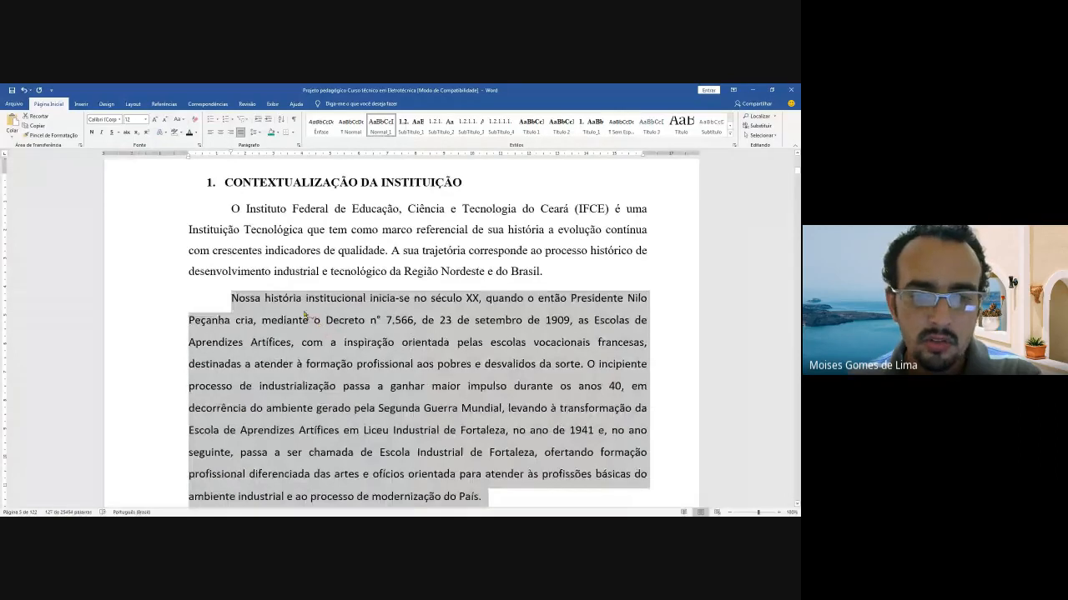
{"action": "scroll", "coordinate": [390, 272], "scroll_direction": "down", "scroll_amount": 1}
{"action": "key", "text": "Left"}
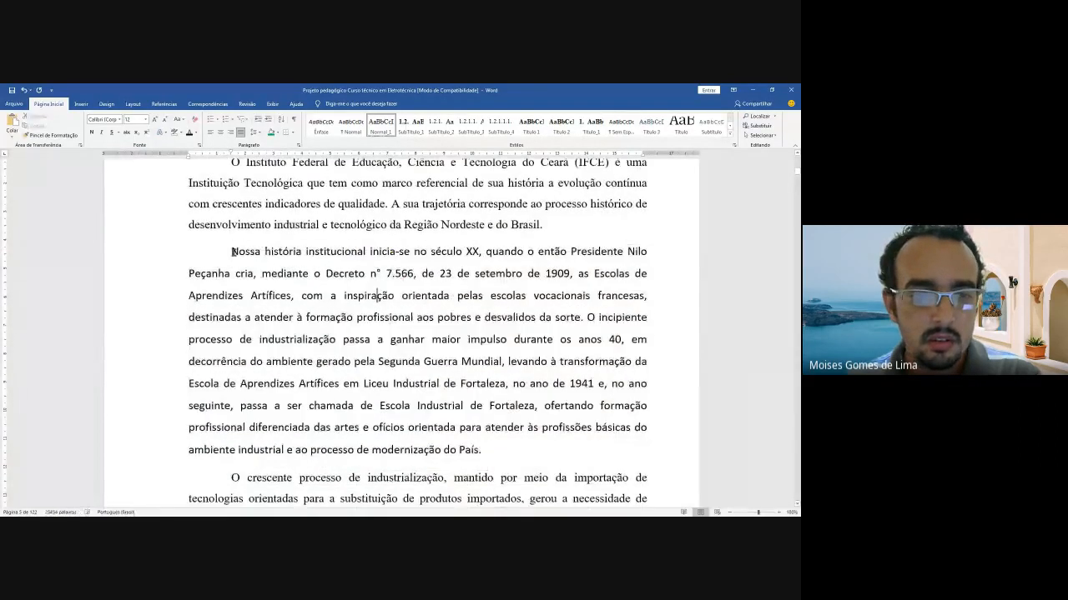
Step: Compare the fonts of the first paragraph and the paragraph beginning "Nossa história institucional"
{"action": "left_click", "coordinate": [249, 224]}
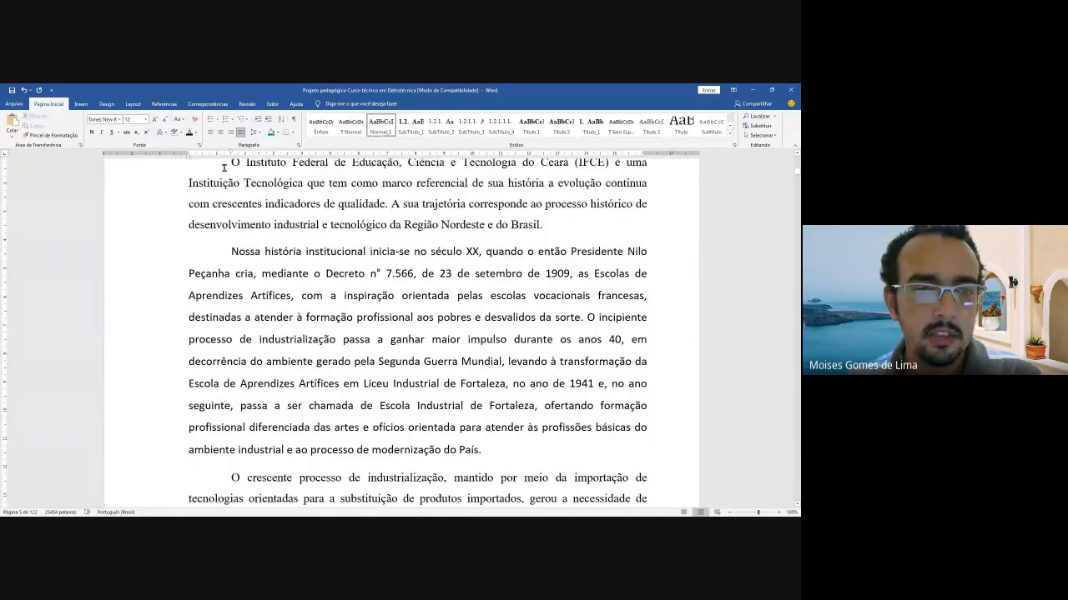
{"action": "left_click_drag", "start_coordinate": [227, 162], "coordinate": [351, 226]}
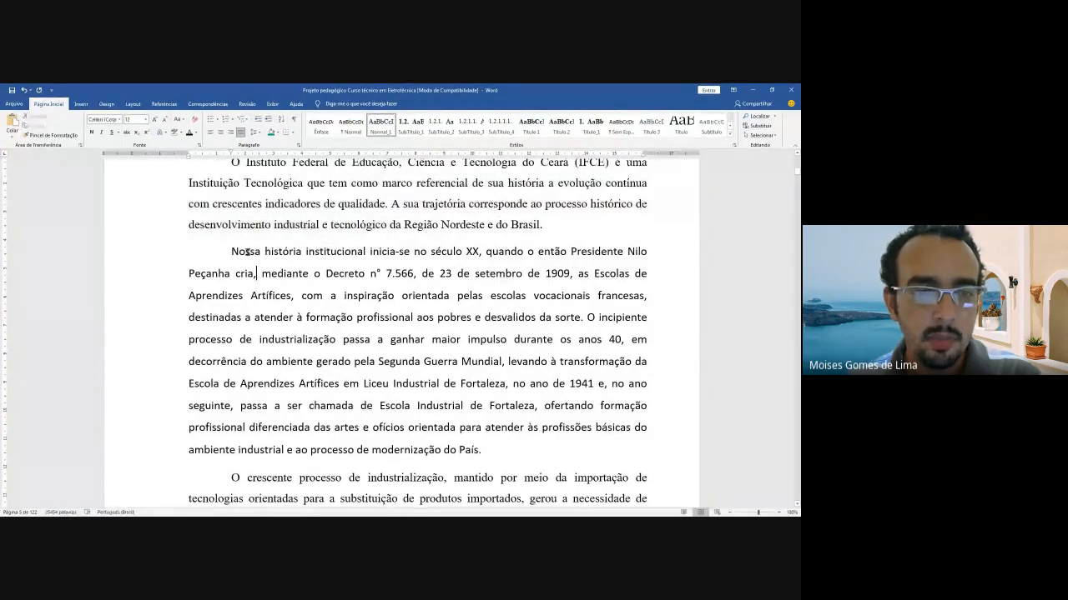
{"action": "left_click_drag", "start_coordinate": [232, 253], "coordinate": [320, 334]}
{"action": "scroll", "coordinate": [320, 332], "scroll_direction": "down", "scroll_amount": 2}
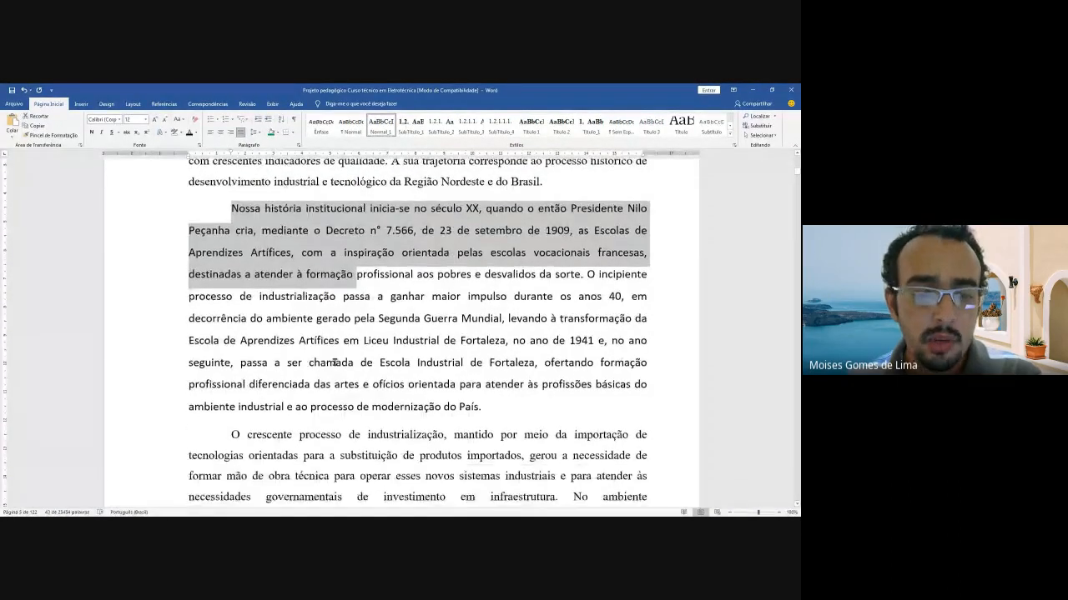
Step: Set the font of the paragraph beginning "O crescente processo de industrialização" to Arial, from its start through the word "Autarquia"
{"action": "left_click_drag", "start_coordinate": [242, 389], "coordinate": [607, 490]}
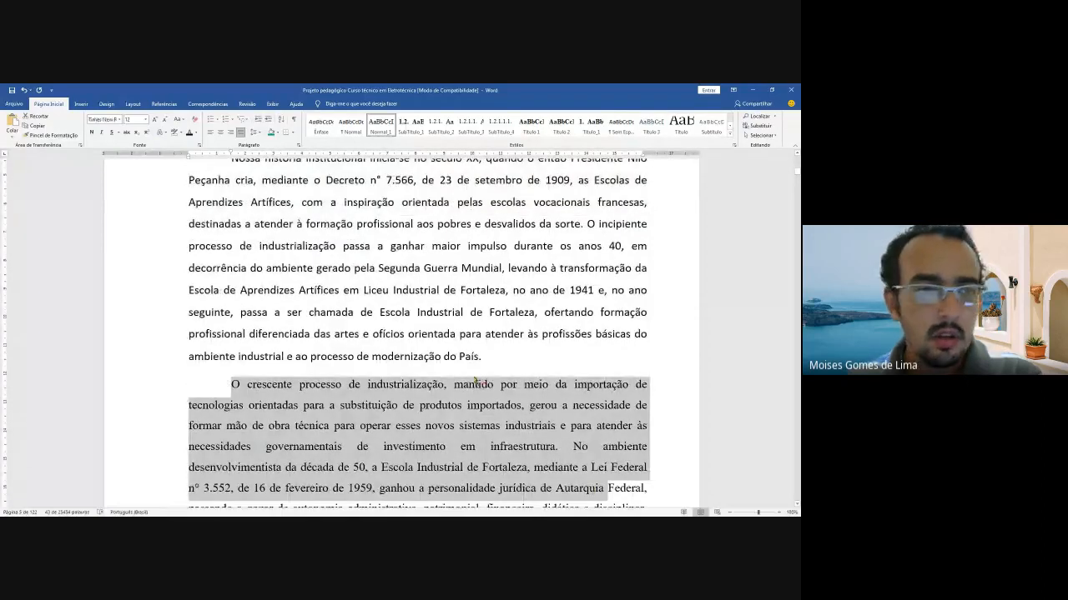
{"action": "left_click", "coordinate": [119, 121]}
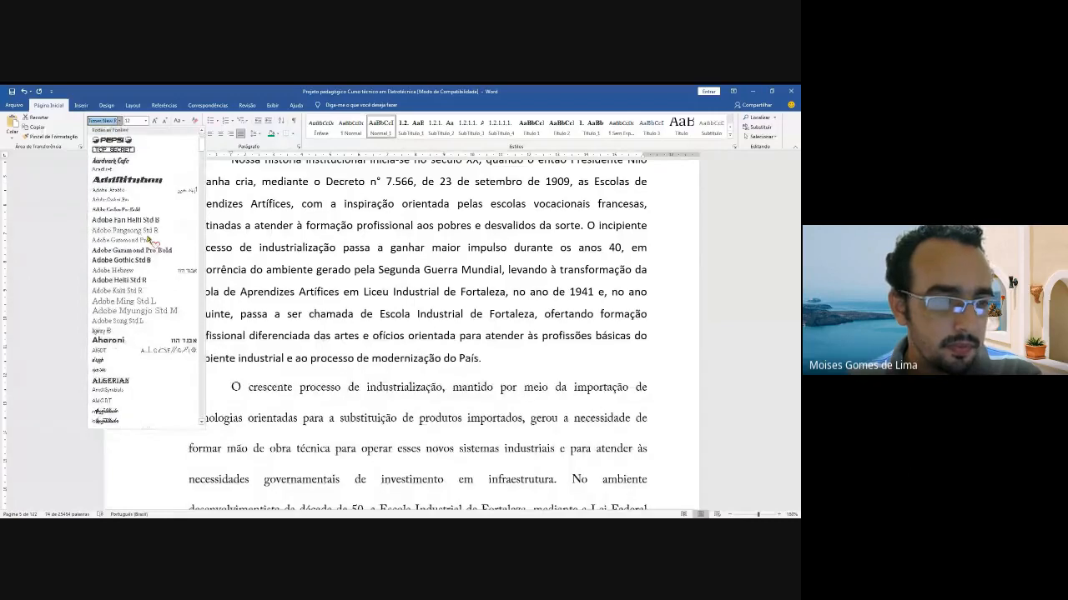
{"action": "scroll", "coordinate": [148, 240], "scroll_direction": "down", "scroll_amount": 4}
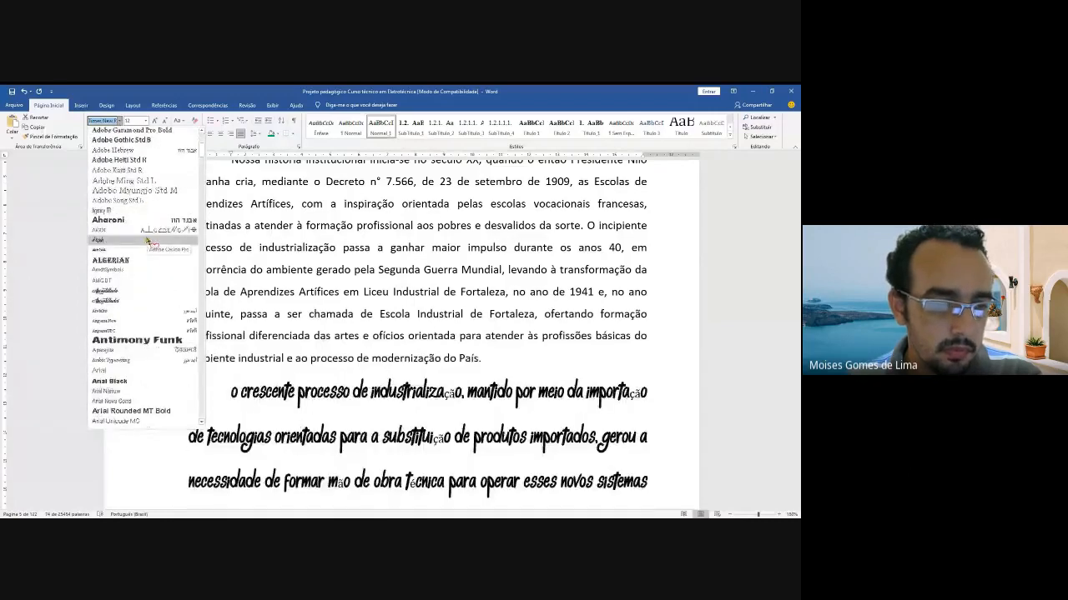
{"action": "left_click", "coordinate": [118, 372]}
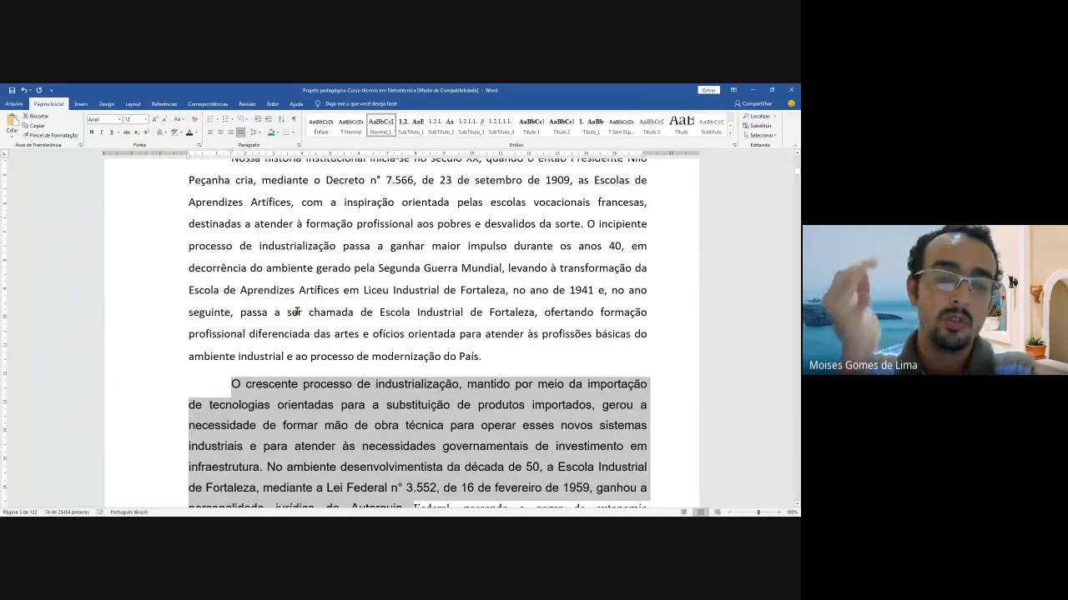
Step: Compare the fonts of the first three paragraphs under the heading "Contextualização da Instituição" by selecting parts of each
{"action": "scroll", "coordinate": [296, 312], "scroll_direction": "up", "scroll_amount": 3}
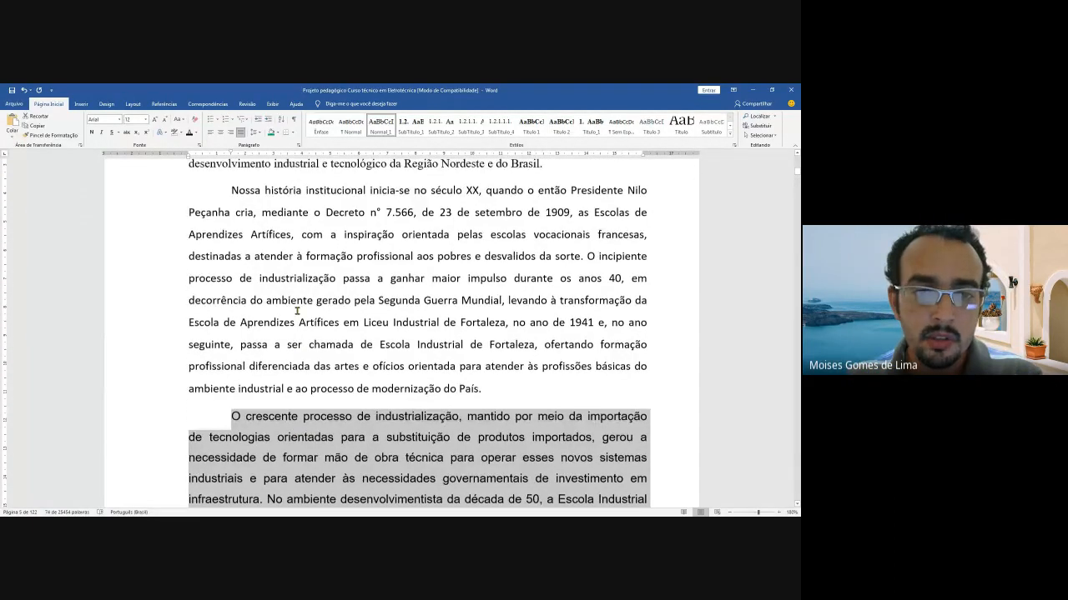
{"action": "left_click_drag", "start_coordinate": [244, 183], "coordinate": [324, 205]}
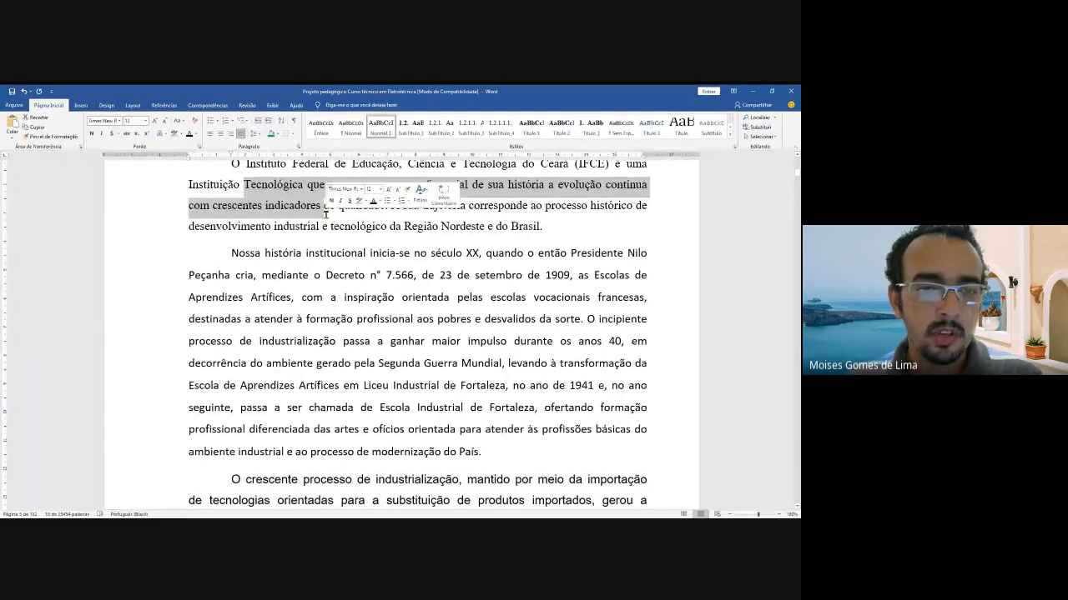
{"action": "scroll", "coordinate": [326, 214], "scroll_direction": "up", "scroll_amount": 3}
{"action": "left_click", "coordinate": [318, 261]}
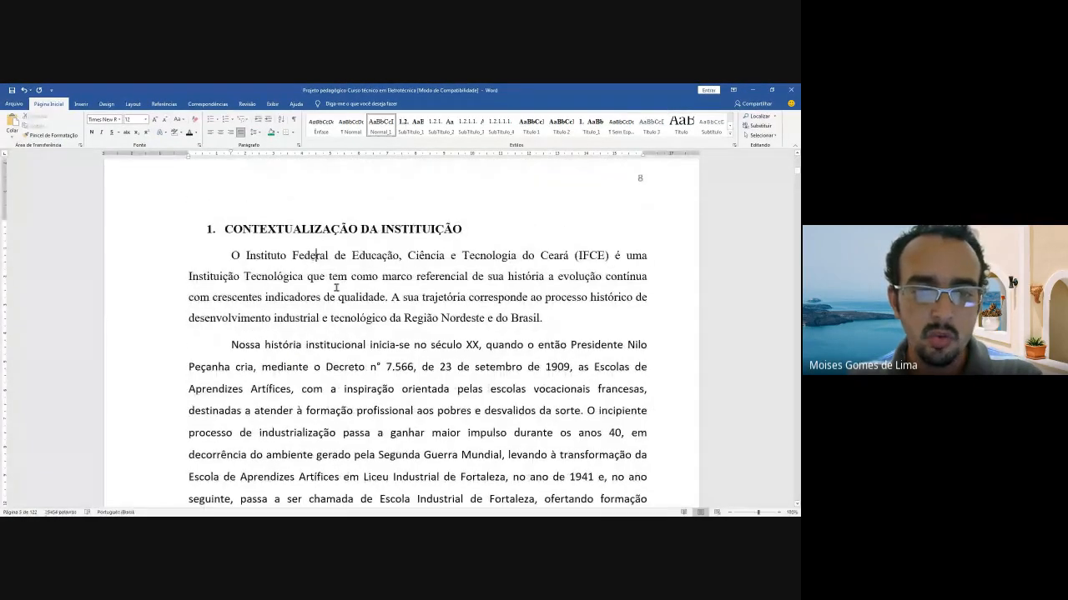
{"action": "left_click_drag", "start_coordinate": [317, 261], "coordinate": [386, 298]}
{"action": "left_click_drag", "start_coordinate": [276, 345], "coordinate": [354, 413]}
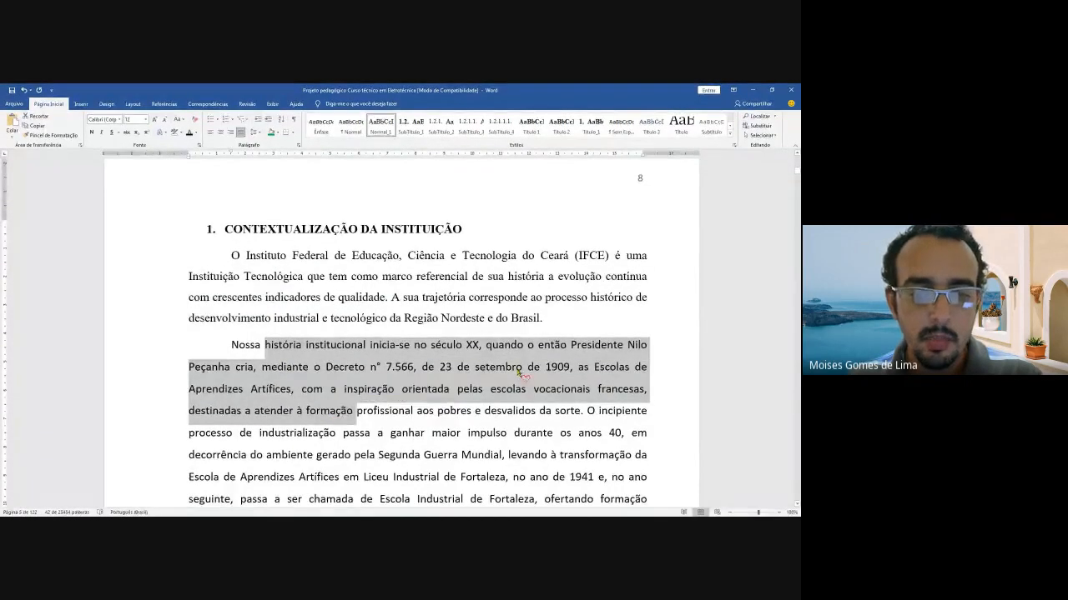
{"action": "scroll", "coordinate": [518, 374], "scroll_direction": "down", "scroll_amount": 7}
{"action": "left_click_drag", "start_coordinate": [287, 338], "coordinate": [340, 408]}
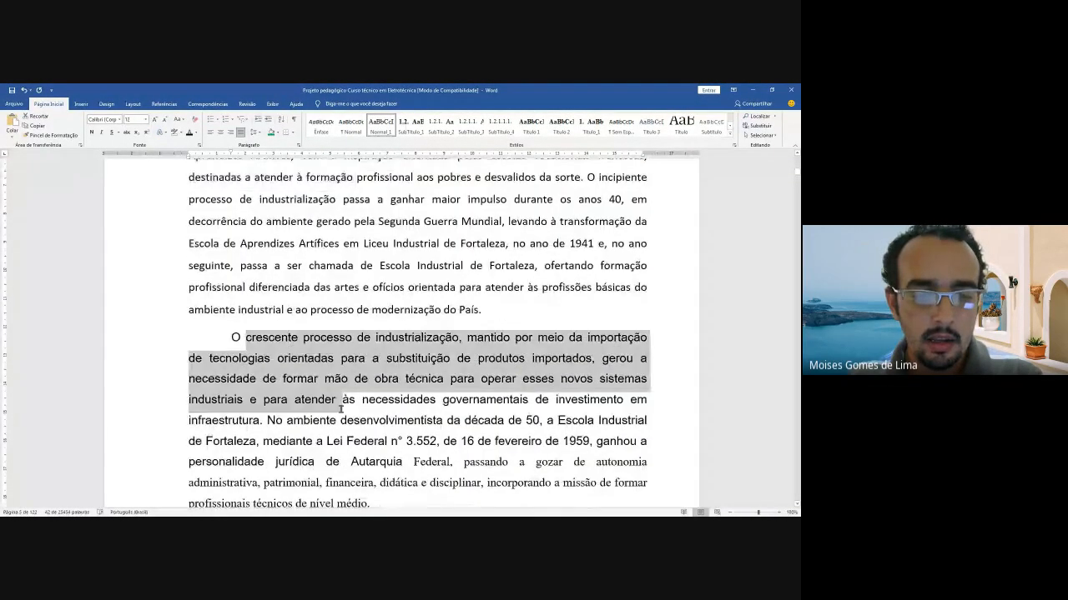
{"action": "left_click", "coordinate": [342, 409]}
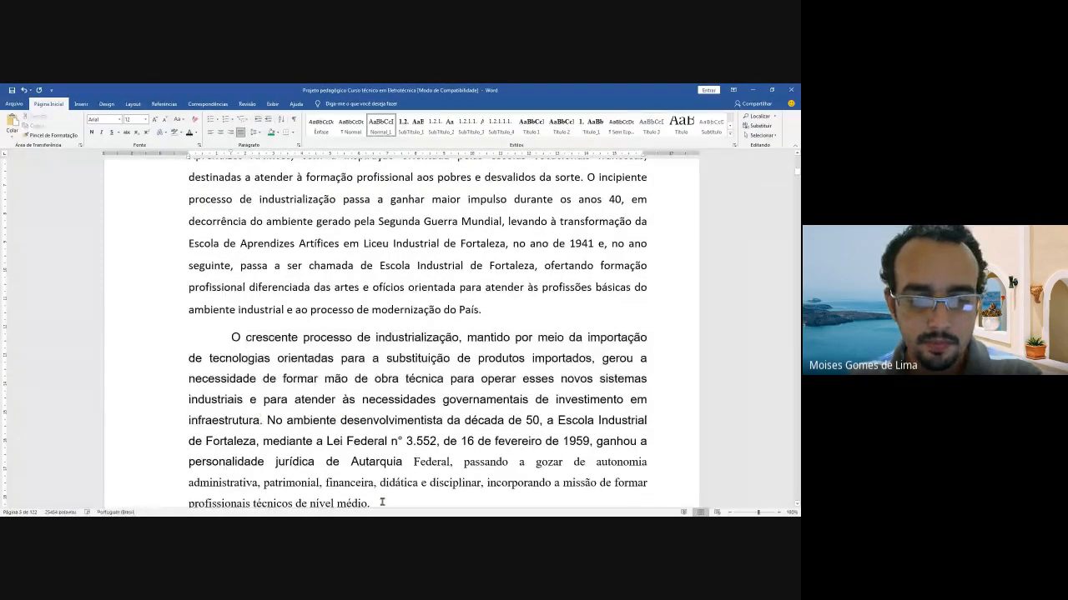
Step: Apply Arial to the whole paragraph beginning "O crescente processo", including its final lines, and deselect it
{"action": "left_click_drag", "start_coordinate": [382, 502], "coordinate": [232, 338]}
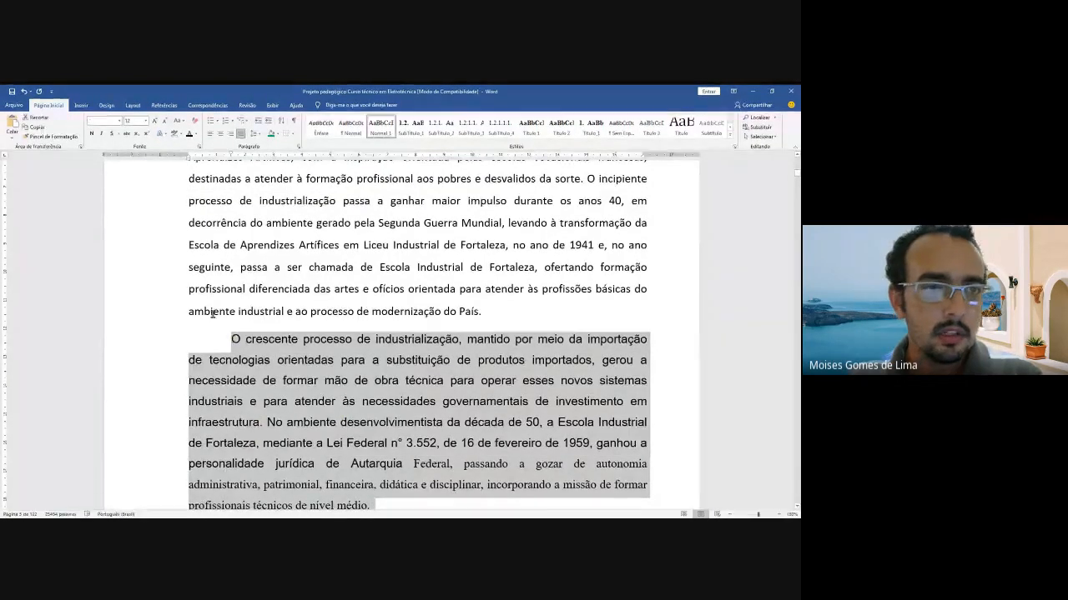
{"action": "left_click", "coordinate": [120, 120]}
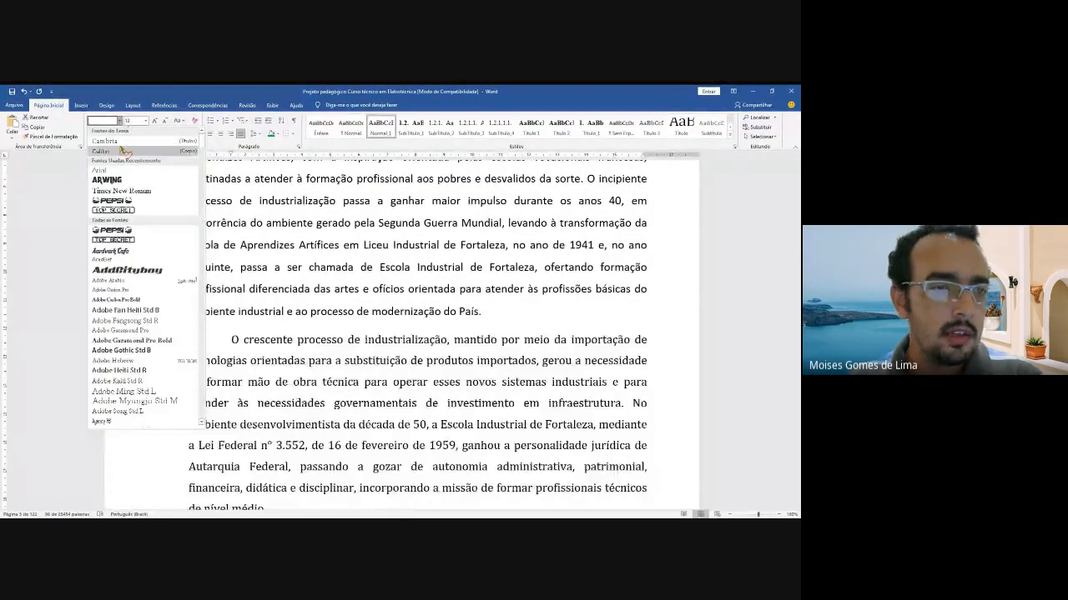
{"action": "key", "text": "Escape"}
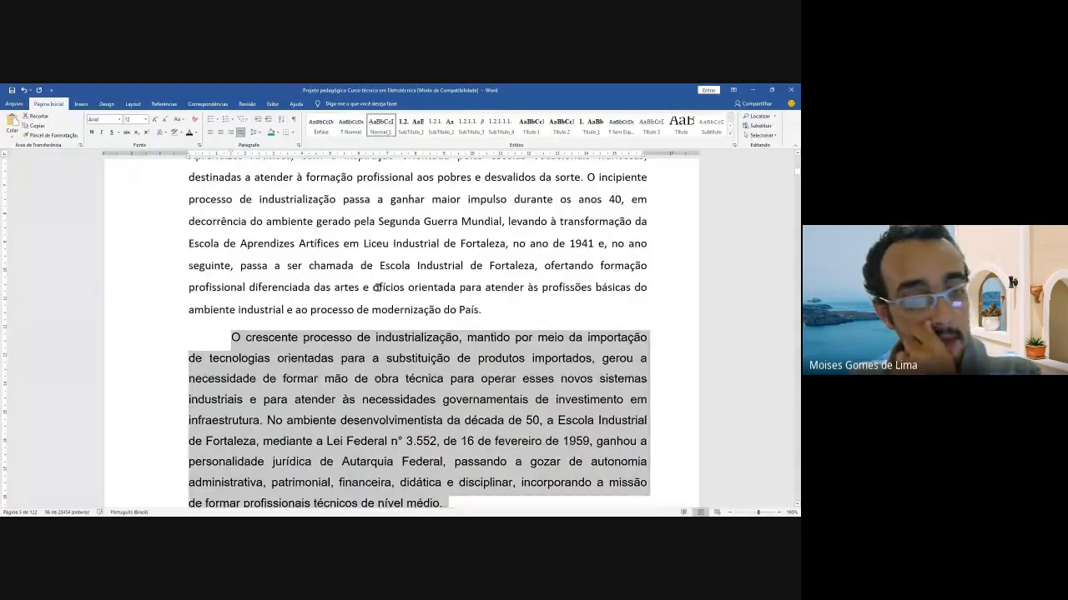
{"action": "left_click", "coordinate": [377, 287]}
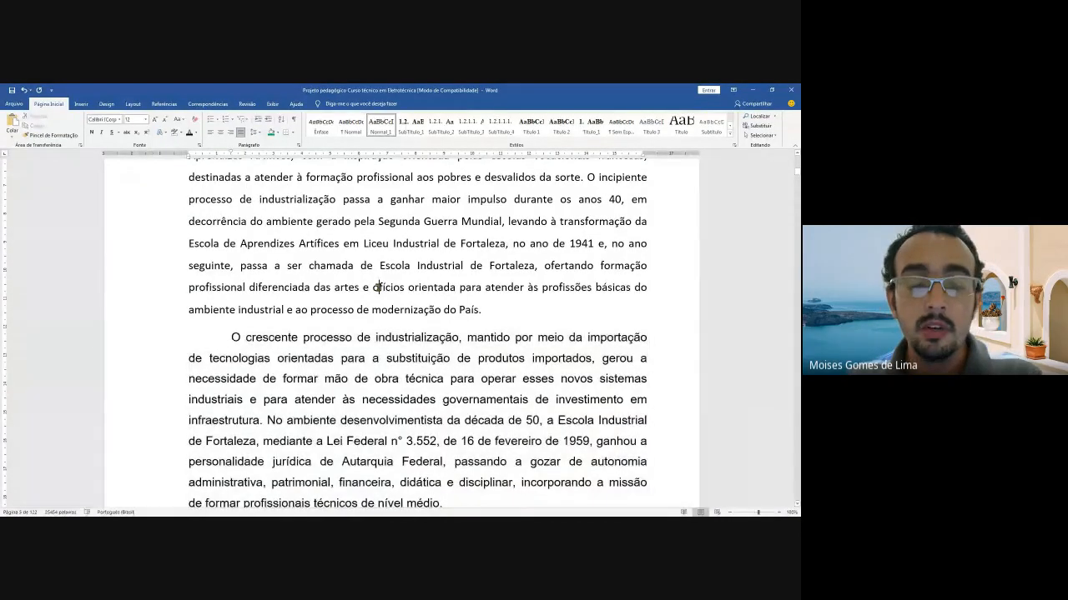
Step: Select the opening lines of the paragraph beginning "Nossa história institucional" and view the available font sizes without choosing one
{"action": "scroll", "coordinate": [377, 289], "scroll_direction": "up", "scroll_amount": 1}
{"action": "scroll", "coordinate": [377, 288], "scroll_direction": "up", "scroll_amount": 2}
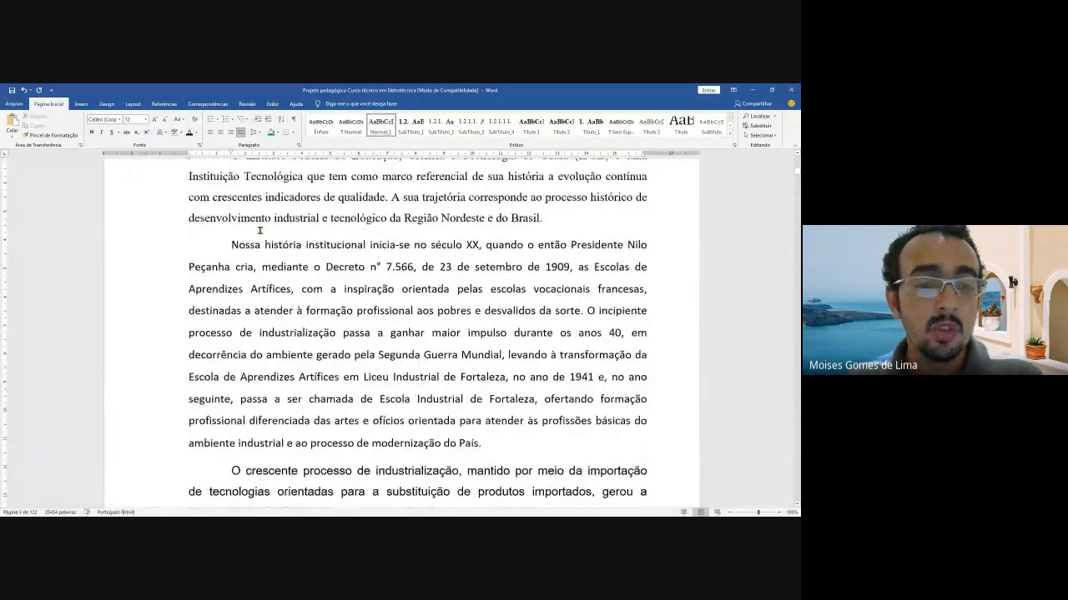
{"action": "left_click_drag", "start_coordinate": [208, 242], "coordinate": [386, 341]}
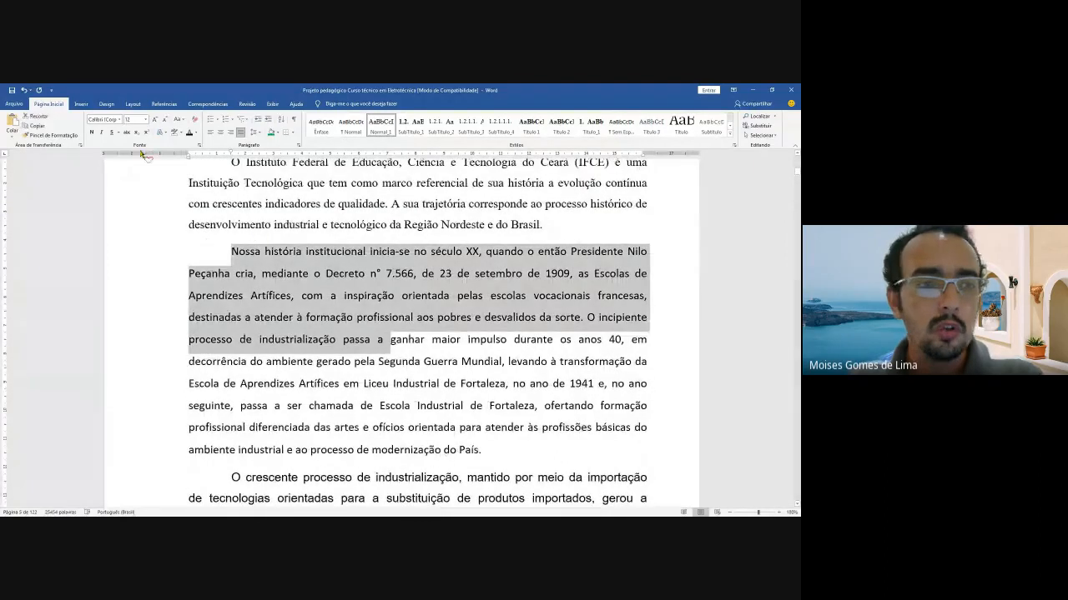
{"action": "left_click", "coordinate": [146, 120]}
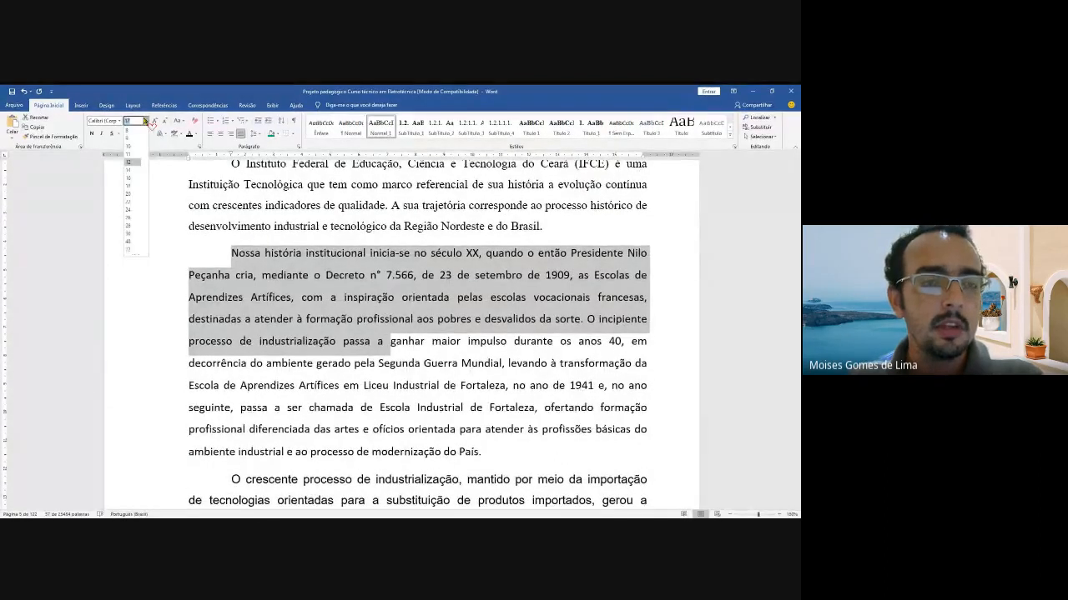
{"action": "left_click", "coordinate": [313, 250]}
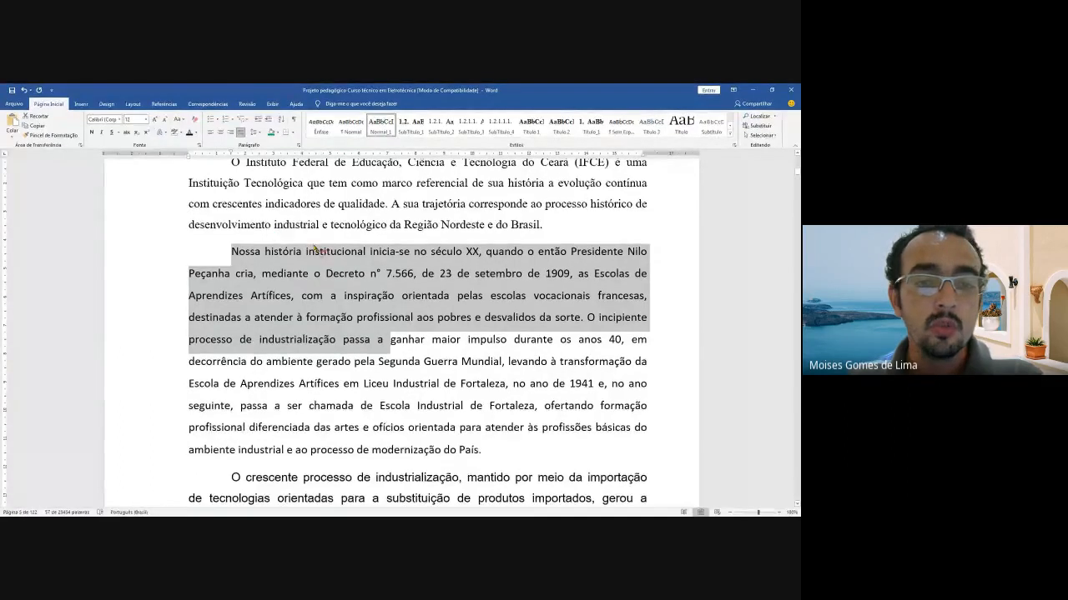
Step: Select the heading "Contextualização da Instituição" and set its font size to 114
{"action": "scroll", "coordinate": [317, 248], "scroll_direction": "up", "scroll_amount": 3}
{"action": "left_click", "coordinate": [321, 323]}
{"action": "left_click", "coordinate": [314, 276]}
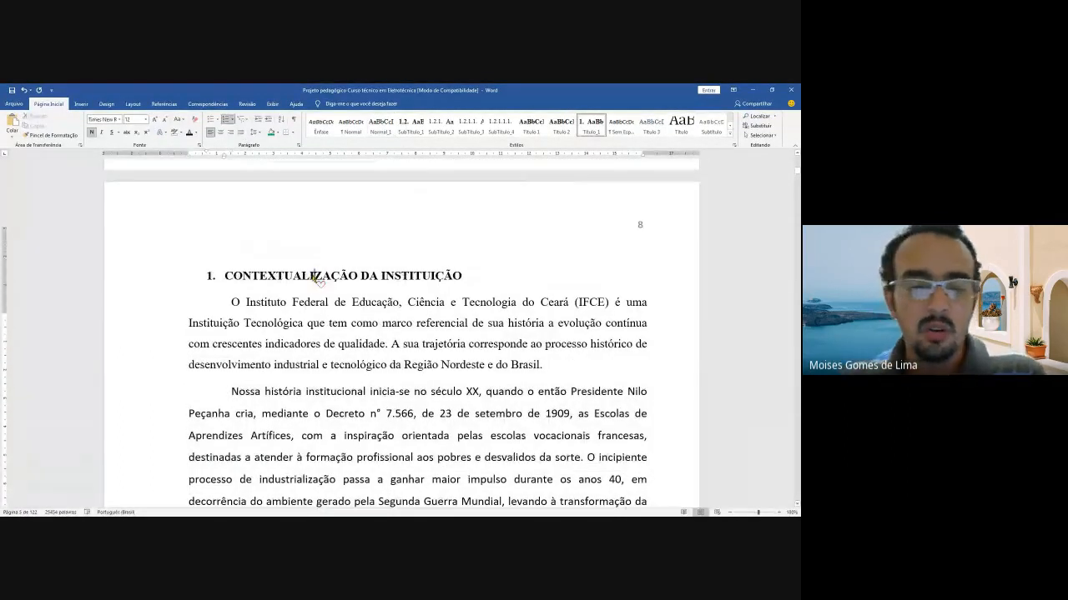
{"action": "scroll", "coordinate": [315, 277], "scroll_direction": "up", "scroll_amount": 3}
{"action": "scroll", "coordinate": [314, 275], "scroll_direction": "down", "scroll_amount": 3}
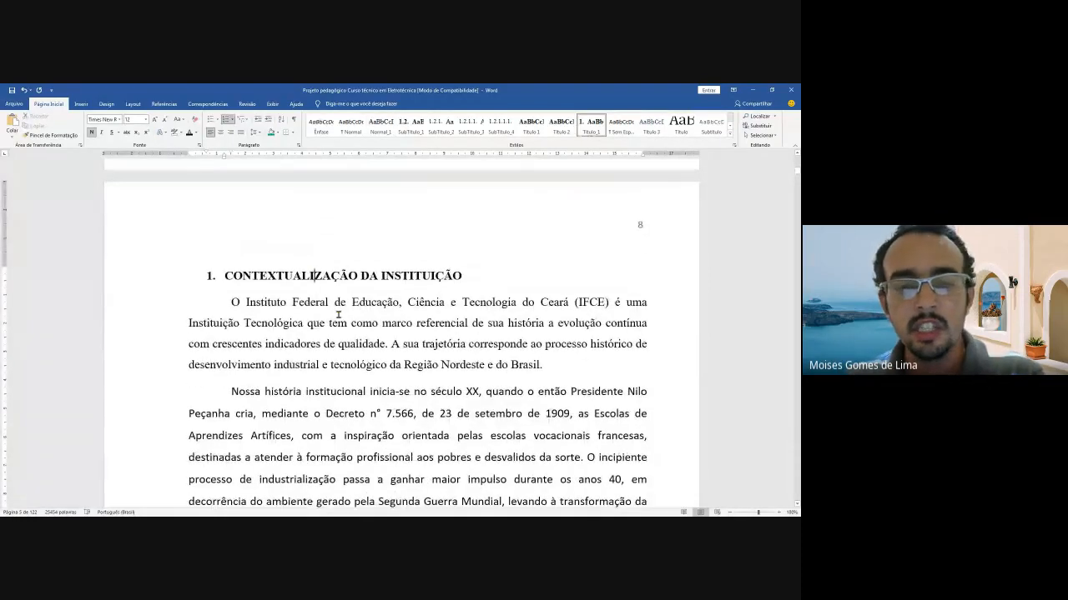
{"action": "scroll", "coordinate": [262, 244], "scroll_direction": "down", "scroll_amount": 1}
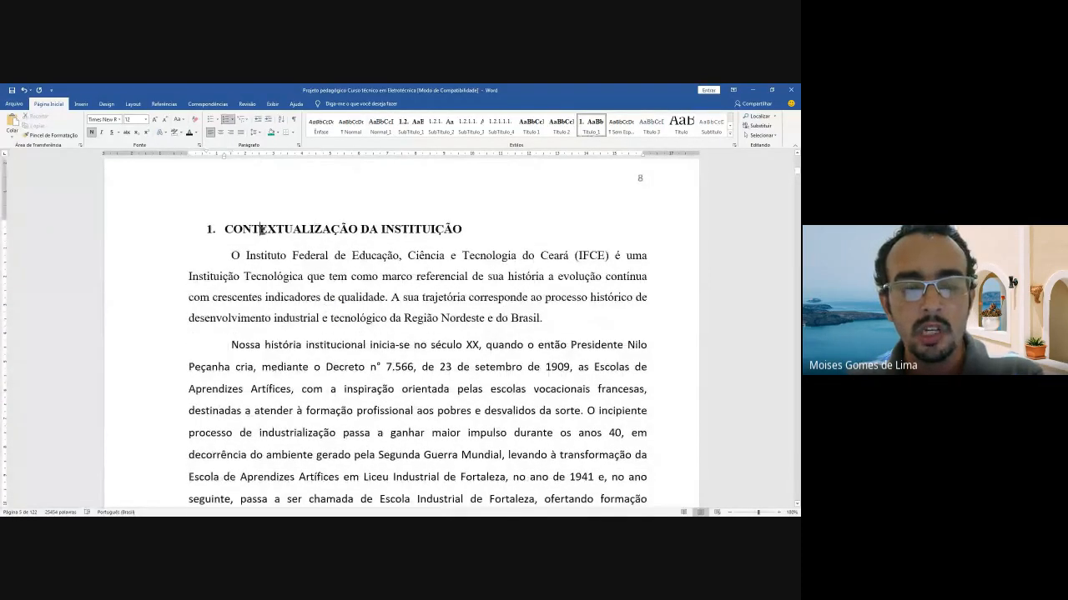
{"action": "left_click_drag", "start_coordinate": [261, 229], "coordinate": [399, 231]}
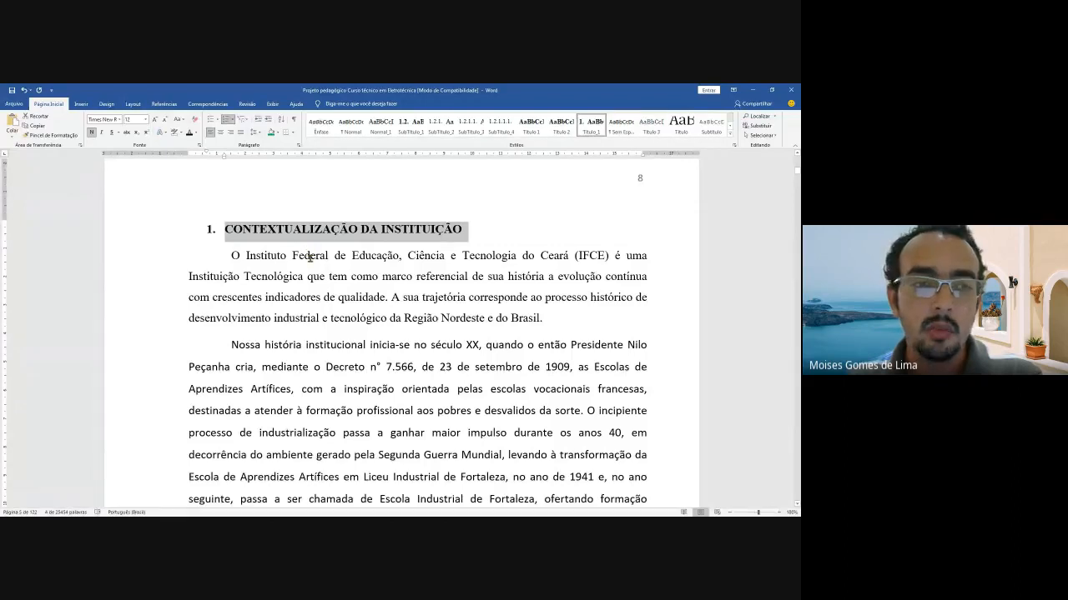
{"action": "left_click", "coordinate": [138, 121]}
{"action": "type", "text": "114"}
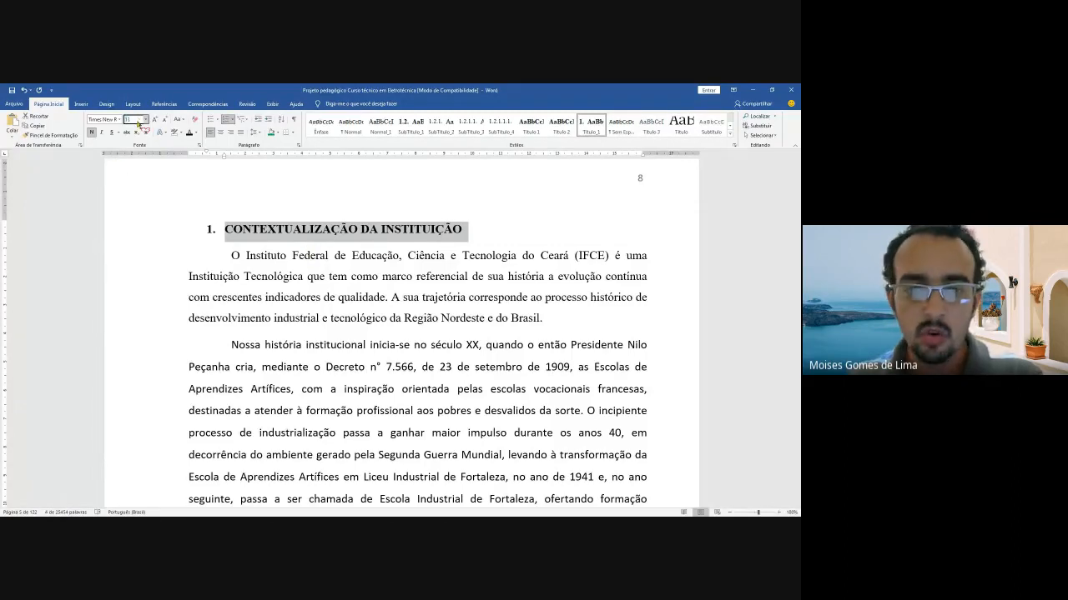
{"action": "key", "text": "Return"}
Step: Set the selected heading's font size to 14 and compare it with the size of the paragraph below
{"action": "left_click", "coordinate": [138, 121]}
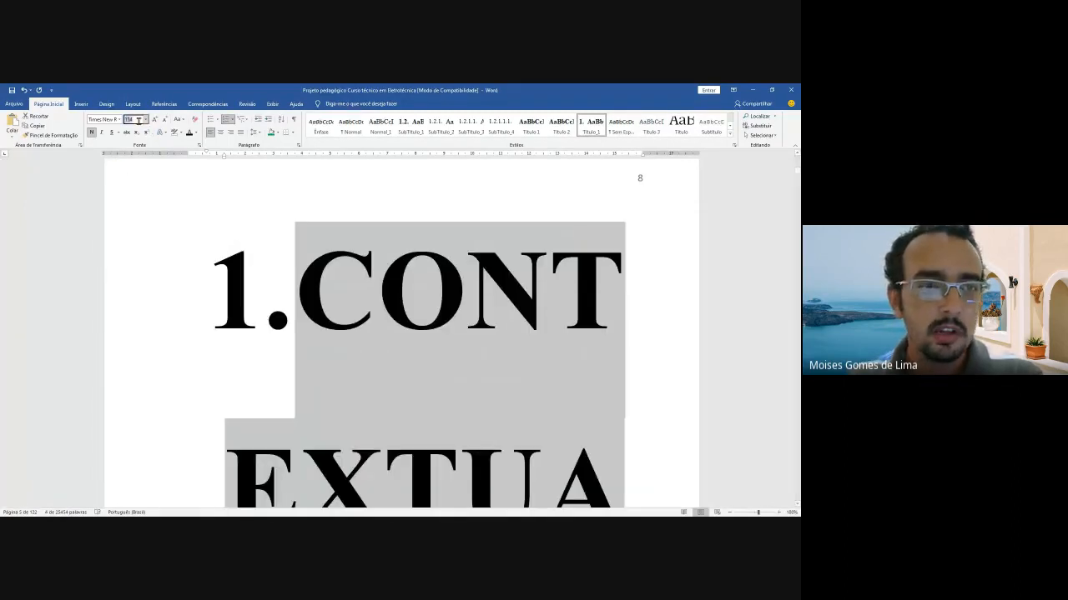
{"action": "type", "text": "14"}
{"action": "key", "text": "Return"}
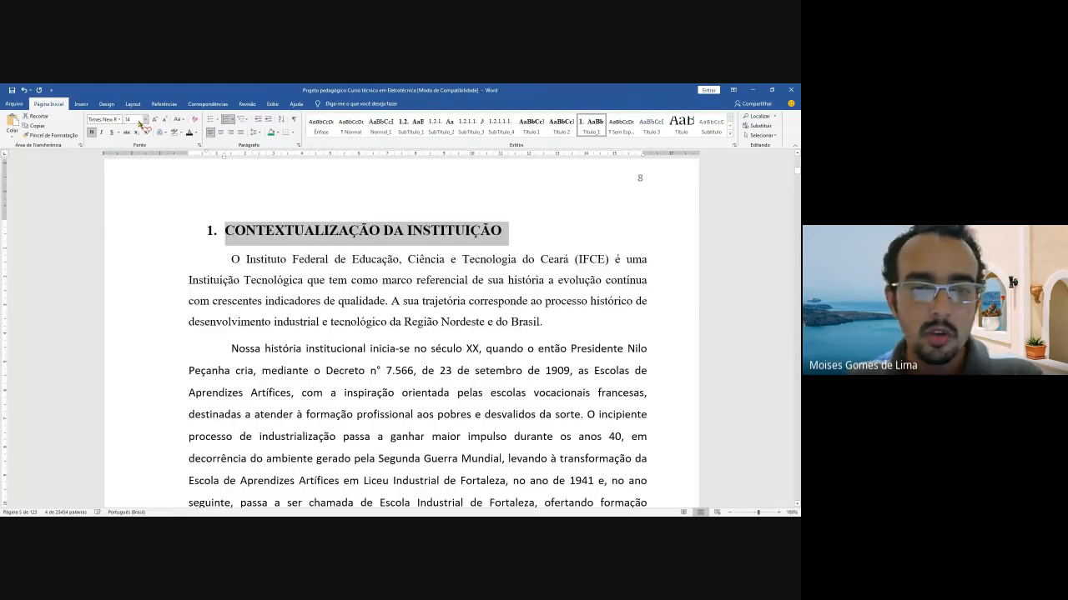
{"action": "left_click", "coordinate": [324, 303]}
{"action": "left_click", "coordinate": [324, 235]}
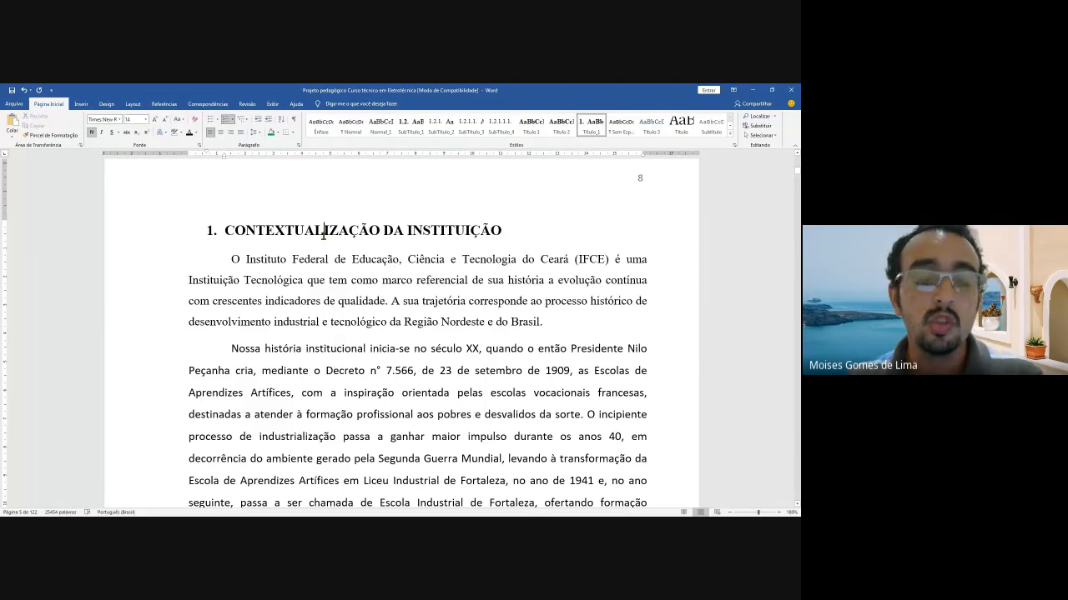
{"action": "left_click", "coordinate": [339, 283]}
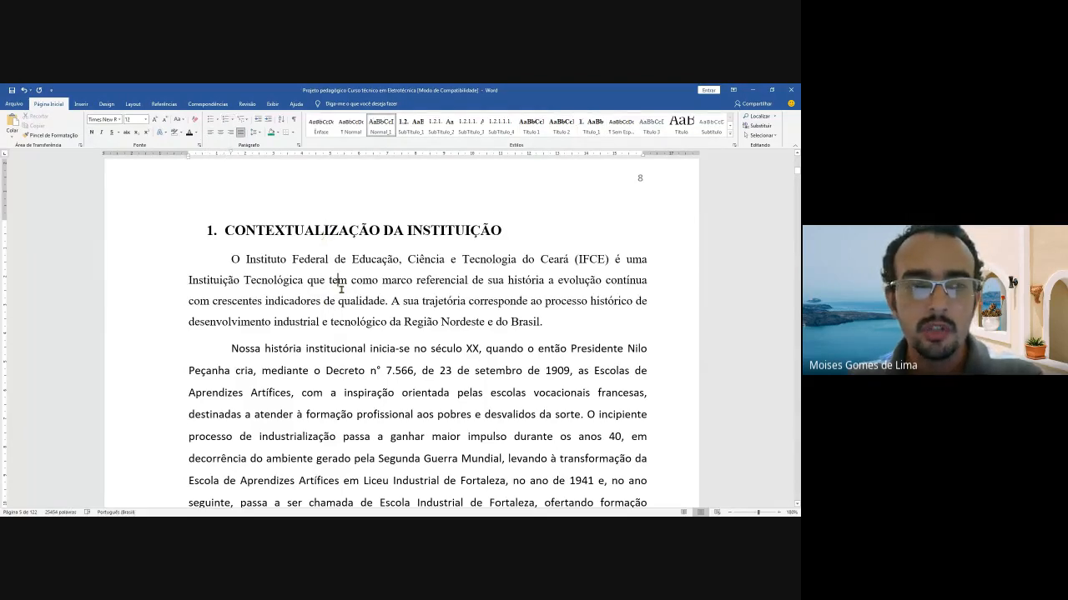
{"action": "scroll", "coordinate": [341, 288], "scroll_direction": "down", "scroll_amount": 1}
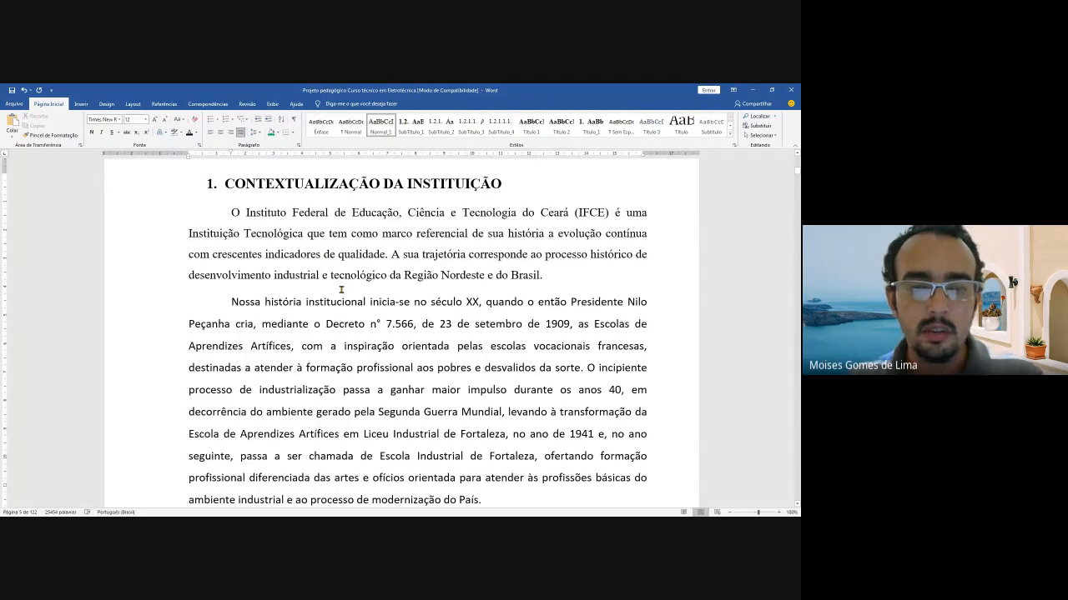
{"action": "scroll", "coordinate": [341, 290], "scroll_direction": "up", "scroll_amount": 1}
{"action": "left_click", "coordinate": [338, 231]}
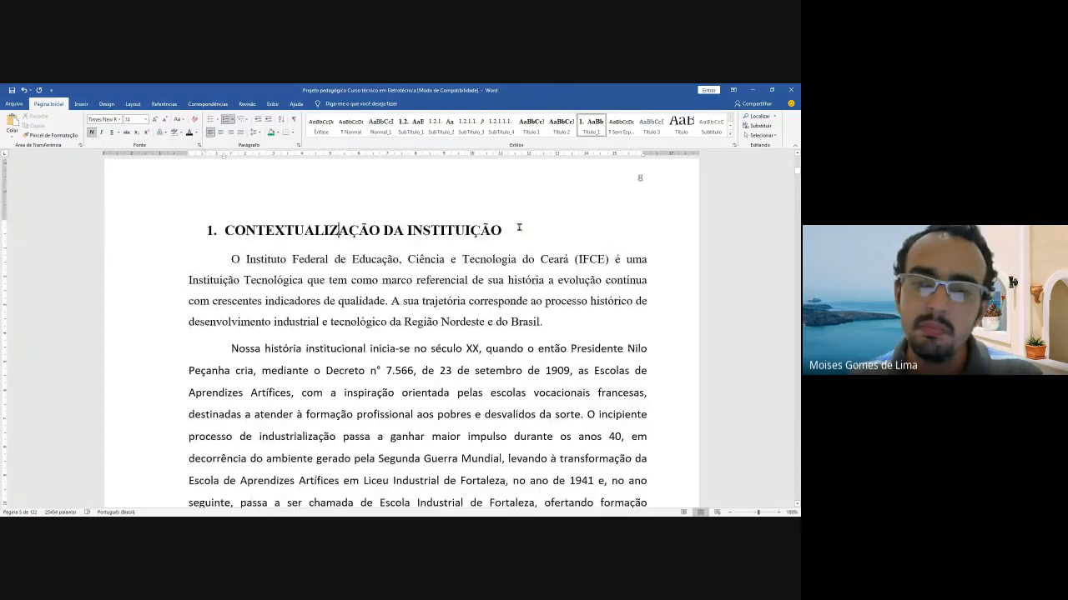
Step: Set the font size of the heading "Contextualização da Instituição" to 12 and deselect it
{"action": "left_click_drag", "start_coordinate": [515, 227], "coordinate": [275, 226]}
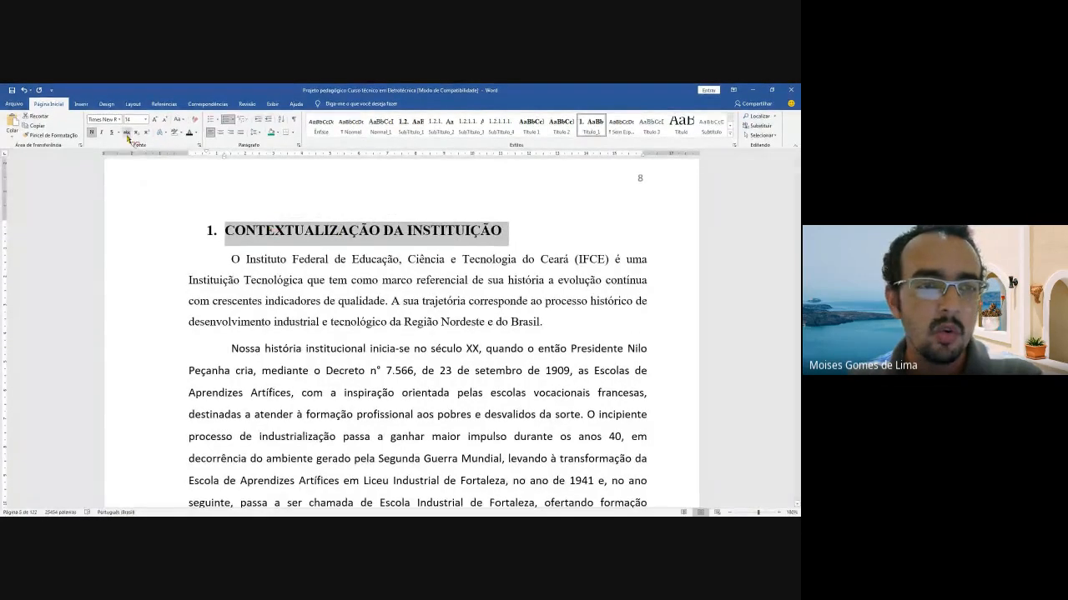
{"action": "left_click", "coordinate": [131, 119]}
{"action": "type", "text": "12"}
{"action": "key", "text": "Return"}
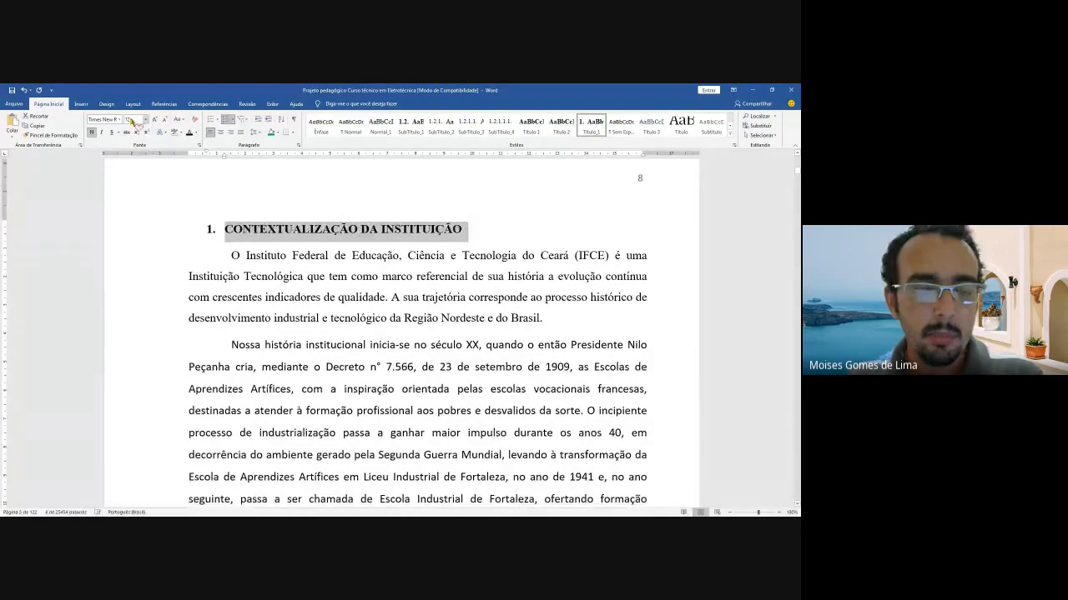
{"action": "left_click", "coordinate": [259, 296]}
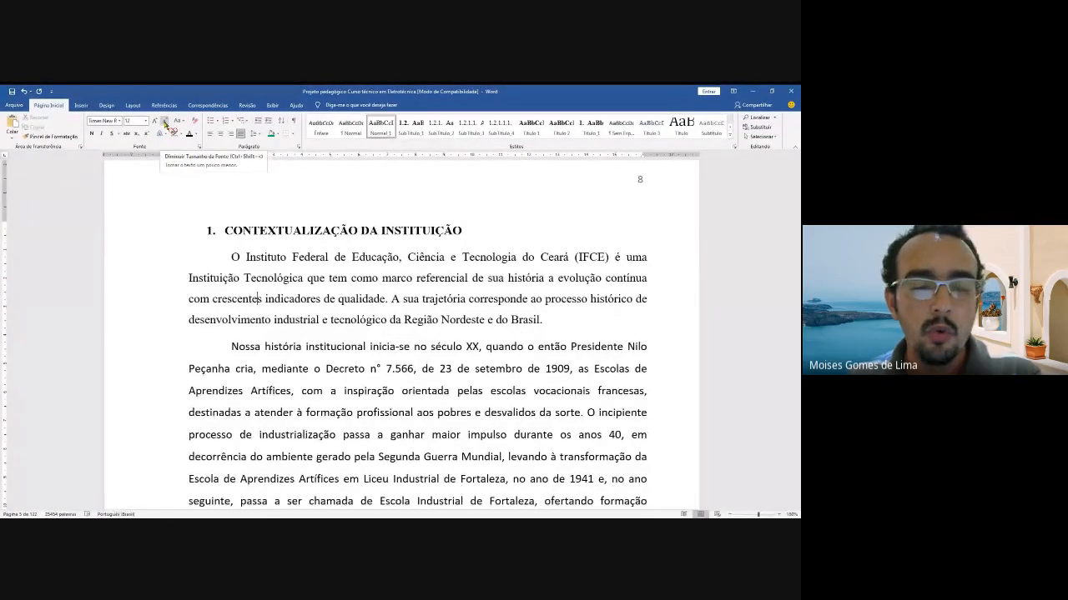
{"action": "left_click_drag", "start_coordinate": [231, 255], "coordinate": [547, 322]}
{"action": "left_click", "coordinate": [356, 297]}
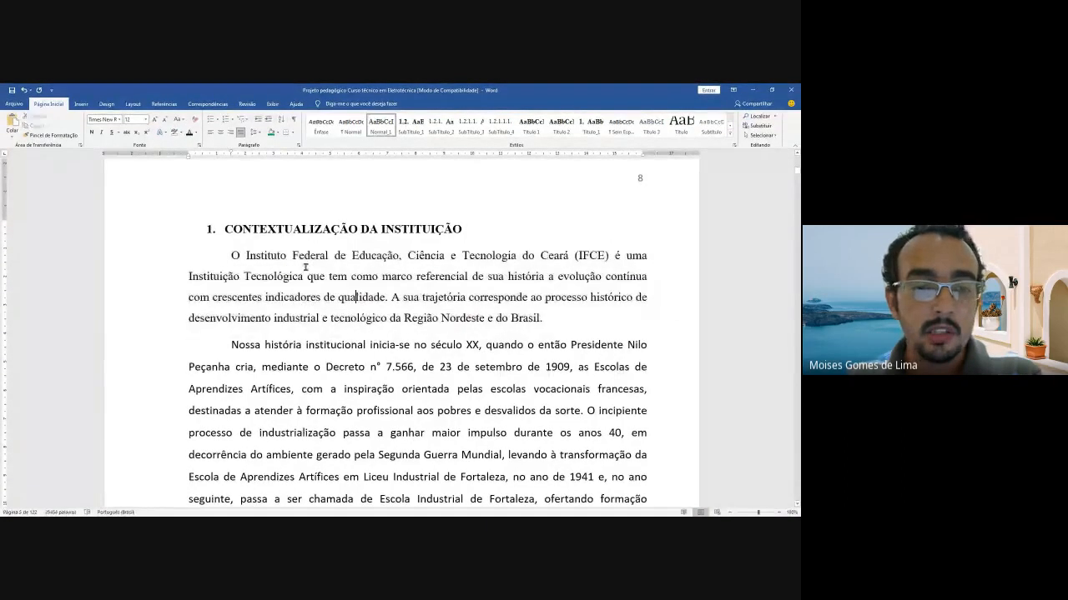
{"action": "left_click", "coordinate": [328, 276]}
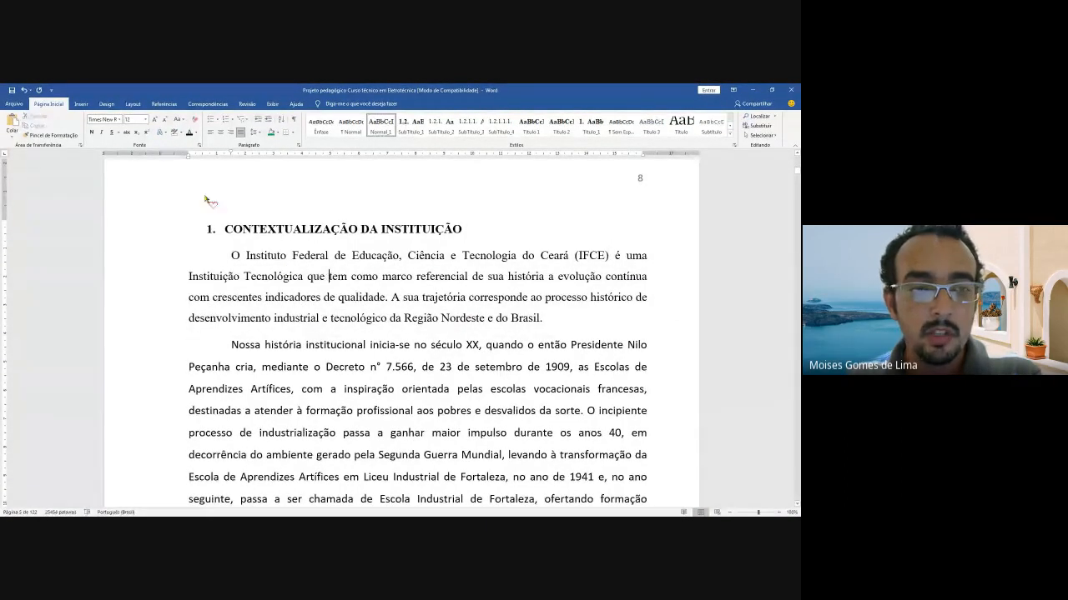
{"action": "left_click", "coordinate": [154, 119]}
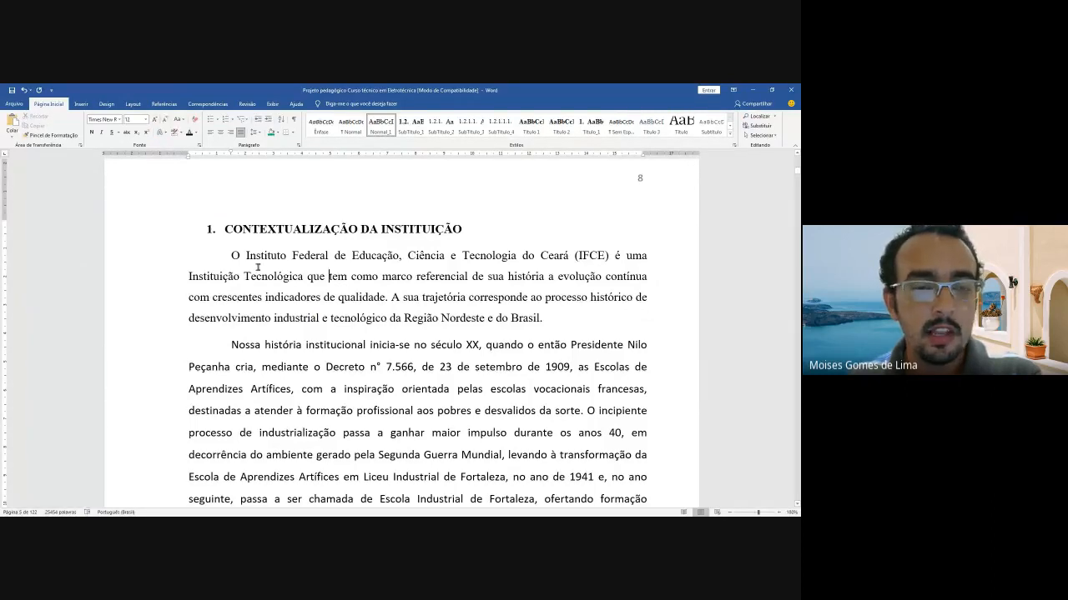
Step: Select the paragraph beginning "O Instituto Federal de Educação" and increase its font size step by step to 72
{"action": "left_click_drag", "start_coordinate": [226, 255], "coordinate": [543, 313]}
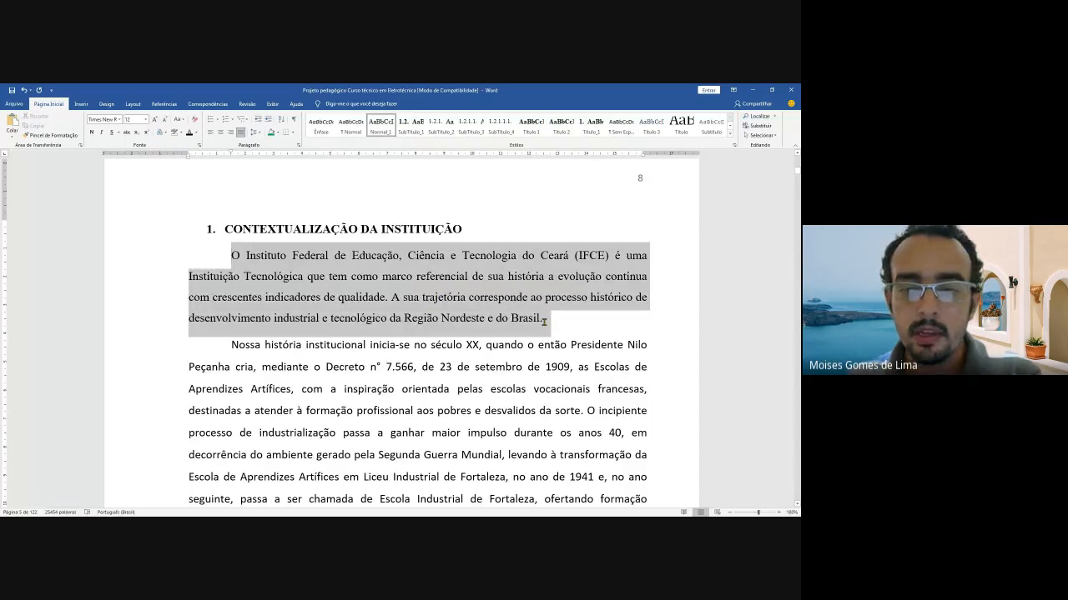
{"action": "left_click", "coordinate": [147, 120]}
{"action": "left_click", "coordinate": [150, 121]}
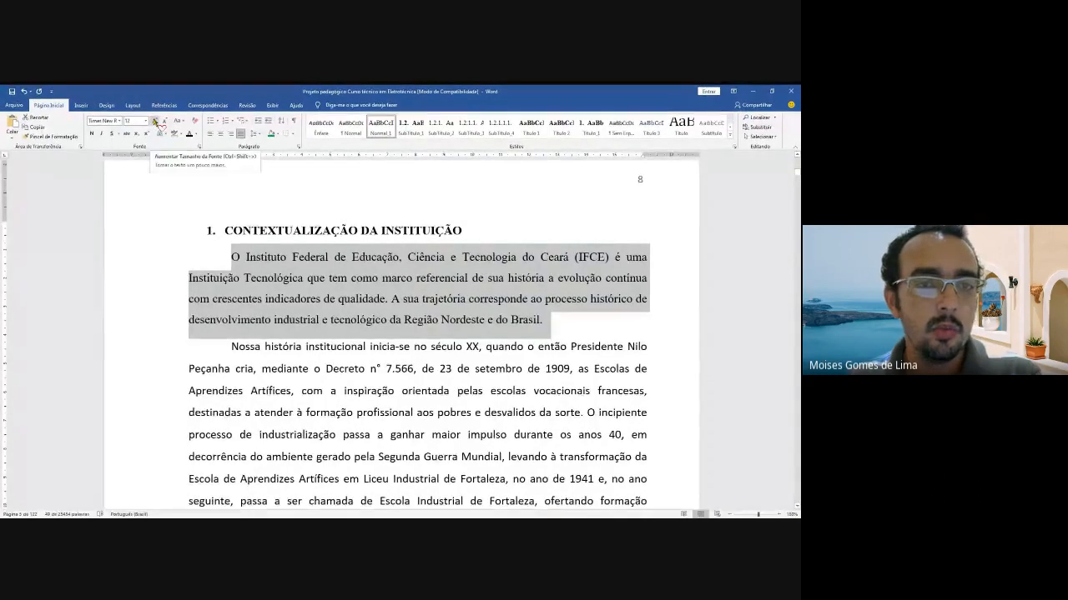
{"action": "left_click", "coordinate": [155, 121]}
{"action": "left_click", "coordinate": [155, 120]}
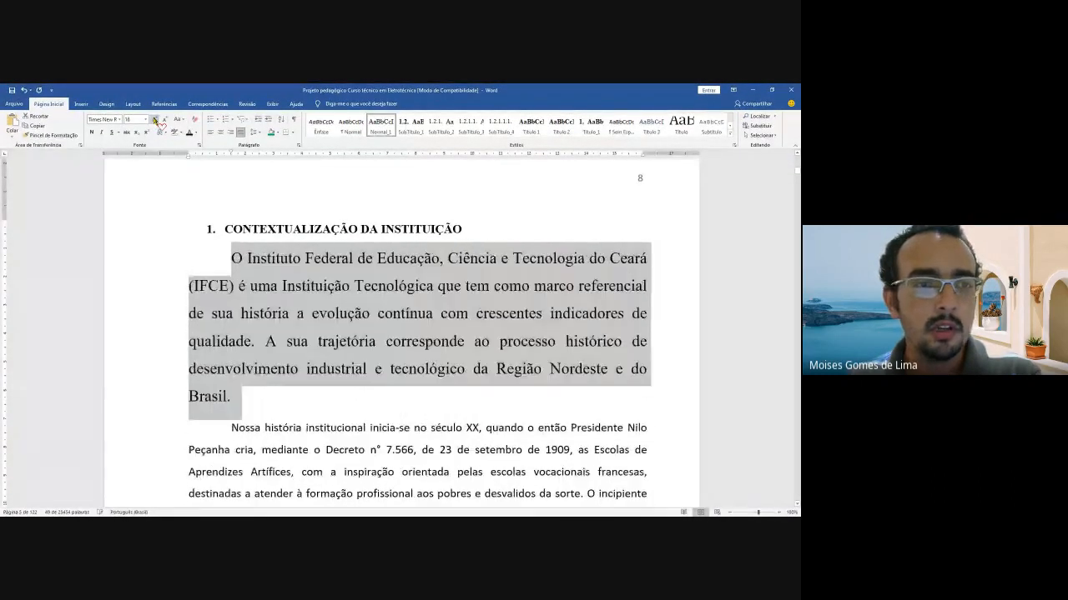
{"action": "left_click", "coordinate": [155, 120]}
{"action": "left_click", "coordinate": [155, 120]}
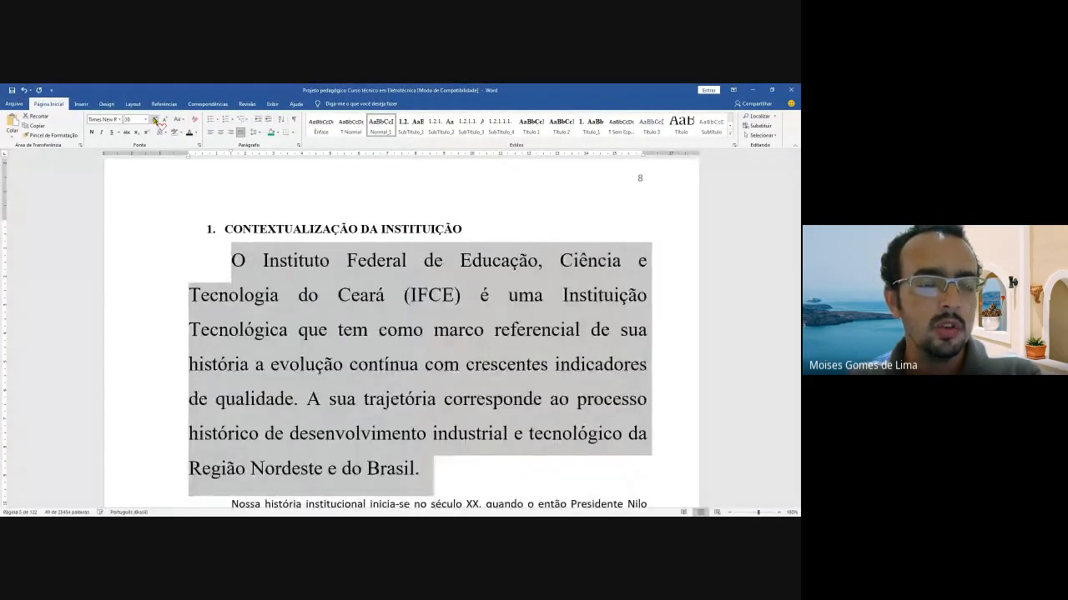
{"action": "left_click", "coordinate": [155, 120]}
{"action": "left_click", "coordinate": [155, 120]}
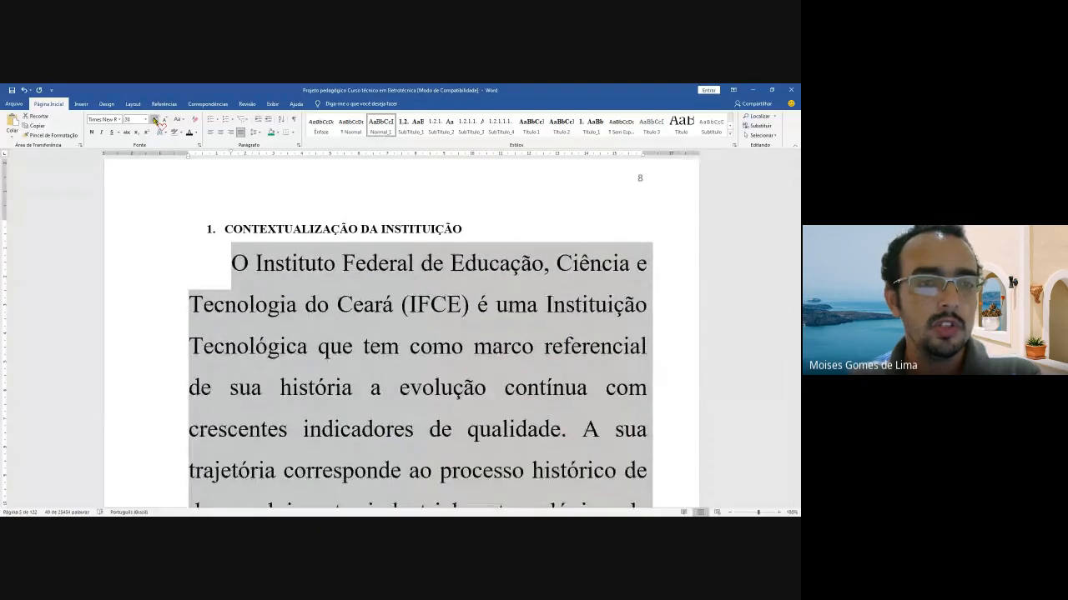
{"action": "left_click", "coordinate": [155, 120]}
{"action": "left_click", "coordinate": [156, 120]}
{"action": "left_click", "coordinate": [155, 120]}
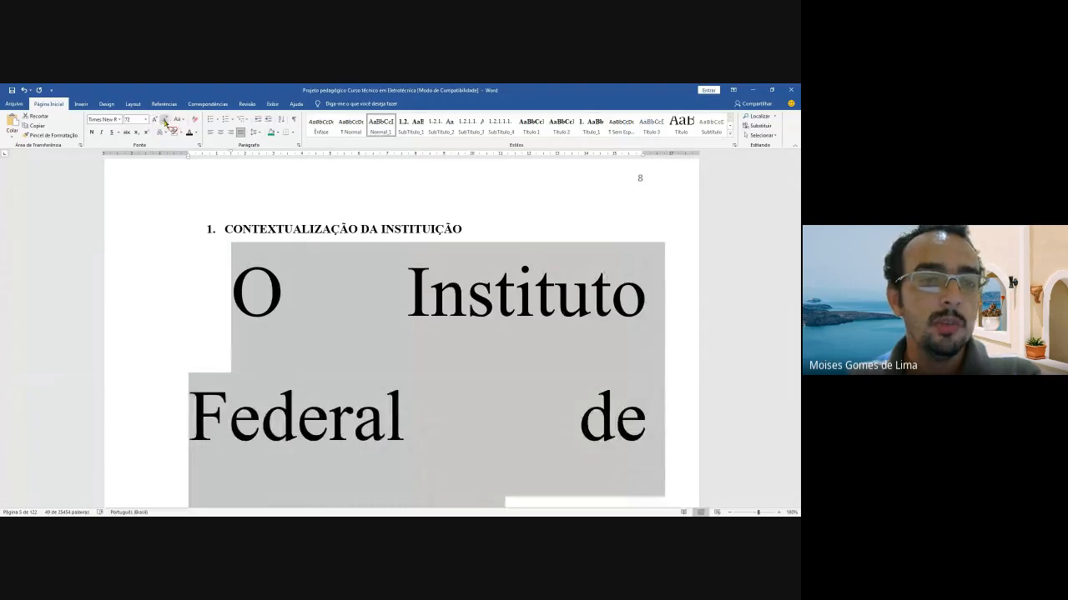
Step: Decrease the selected paragraph's font size step by step down to 12
{"action": "left_click", "coordinate": [164, 120]}
{"action": "left_click", "coordinate": [164, 120]}
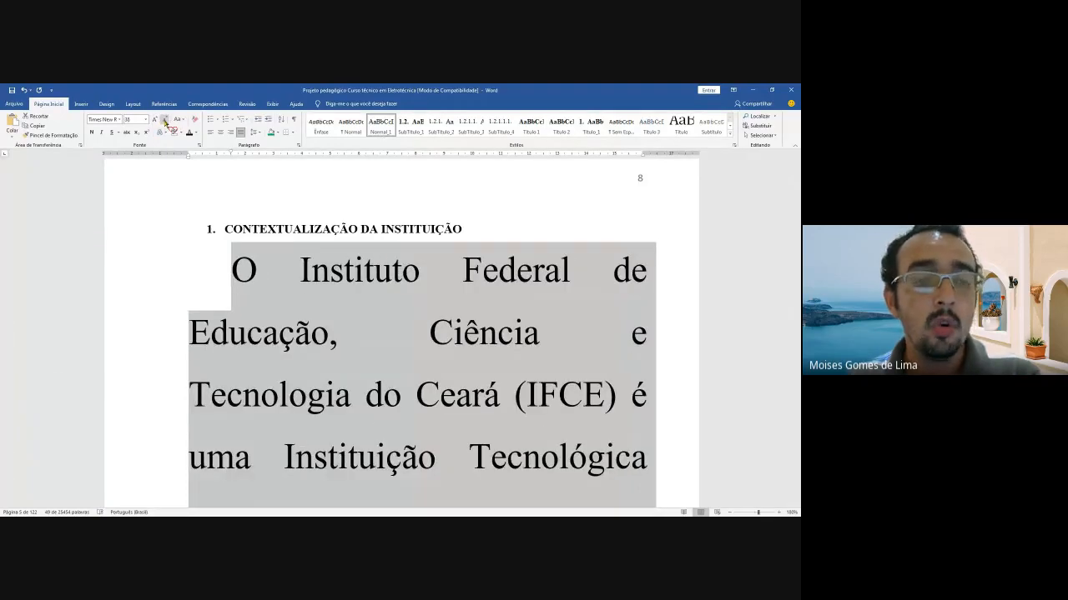
{"action": "left_click", "coordinate": [164, 120]}
{"action": "left_click", "coordinate": [164, 120]}
{"action": "left_click", "coordinate": [164, 120]}
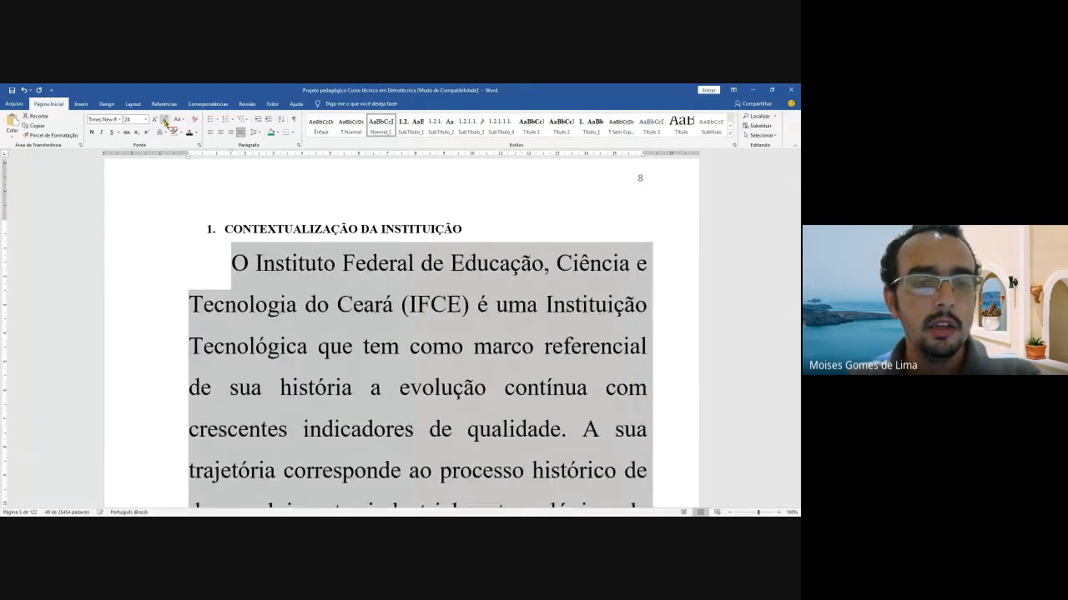
{"action": "left_click", "coordinate": [164, 120]}
{"action": "left_click", "coordinate": [164, 121]}
{"action": "left_click", "coordinate": [164, 120]}
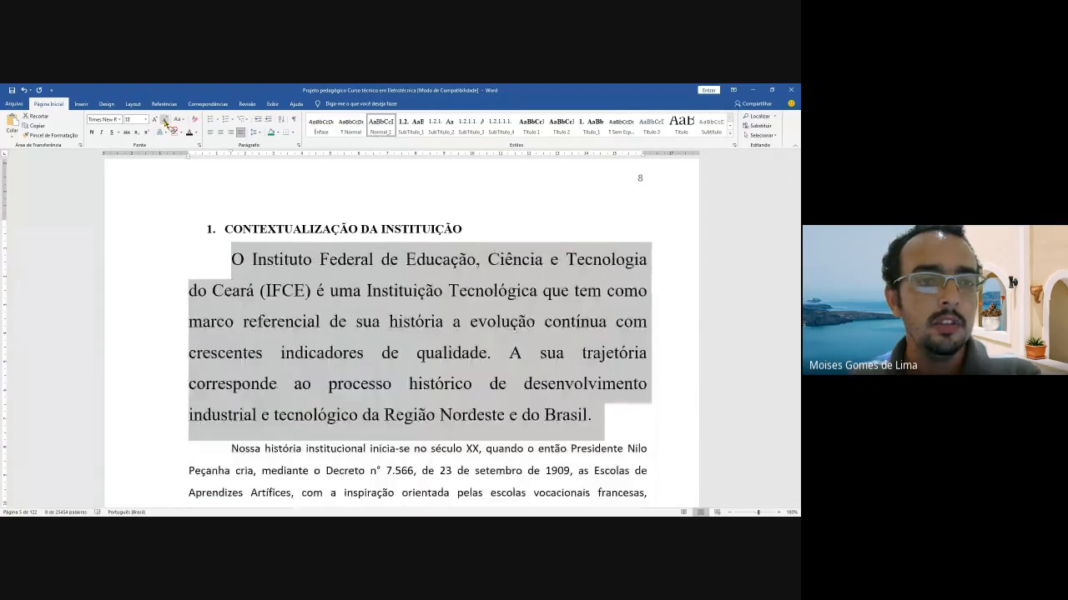
{"action": "left_click", "coordinate": [164, 120]}
{"action": "left_click", "coordinate": [164, 120]}
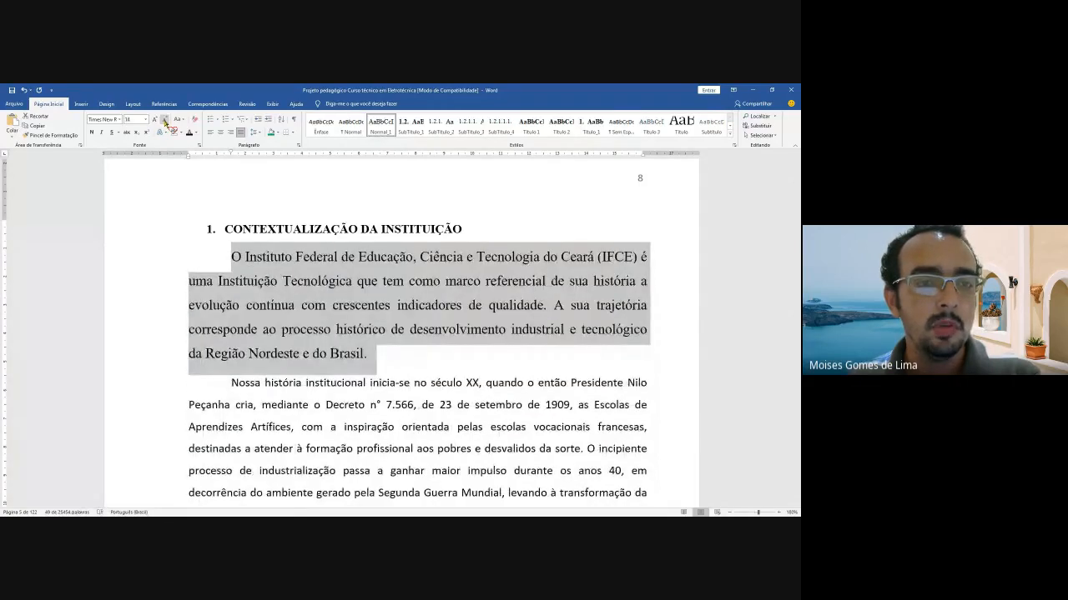
{"action": "left_click", "coordinate": [164, 120]}
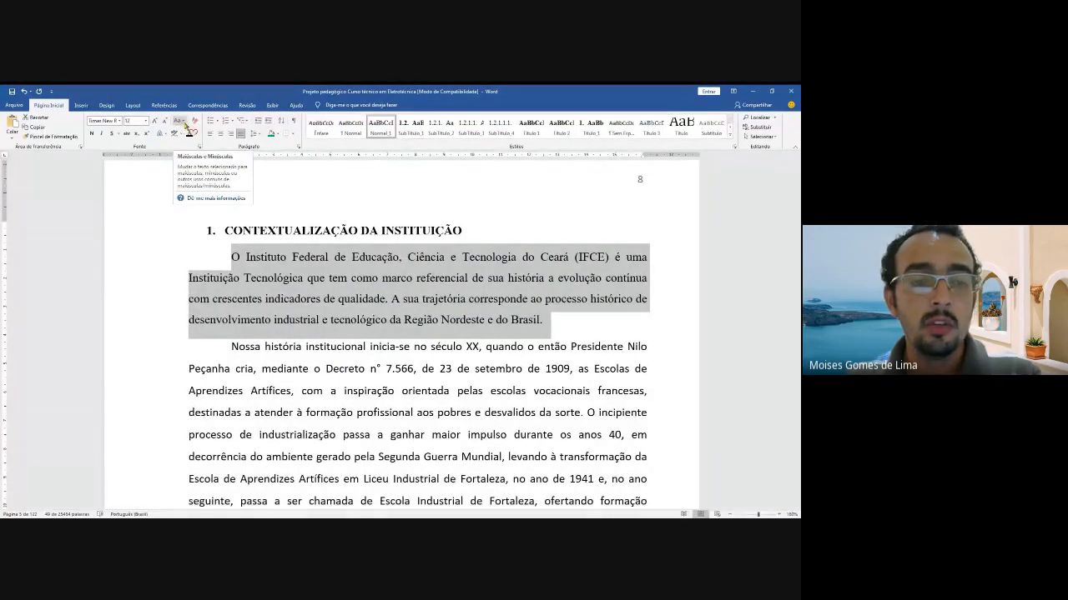
Step: Change the selected paragraph's text to all lowercase and after that to all uppercase
{"action": "left_click", "coordinate": [184, 123]}
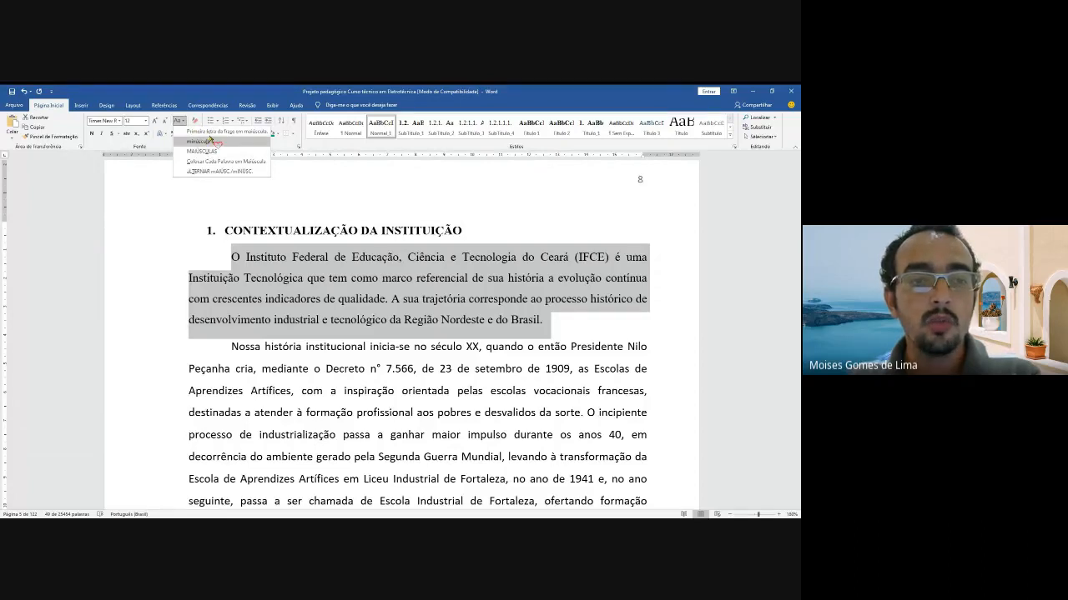
{"action": "left_click", "coordinate": [198, 142]}
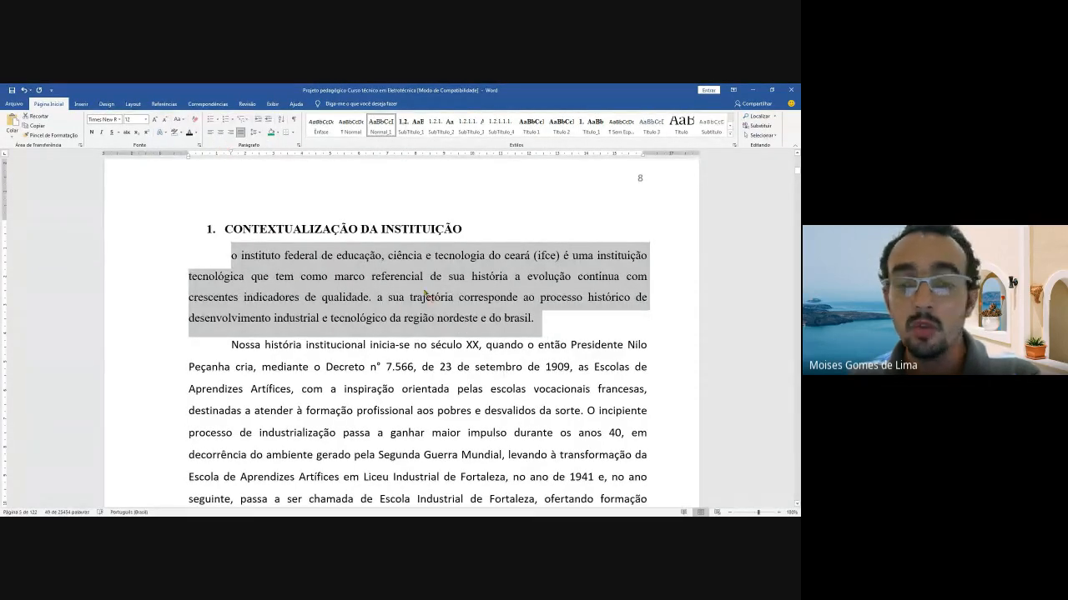
{"action": "left_click", "coordinate": [180, 120]}
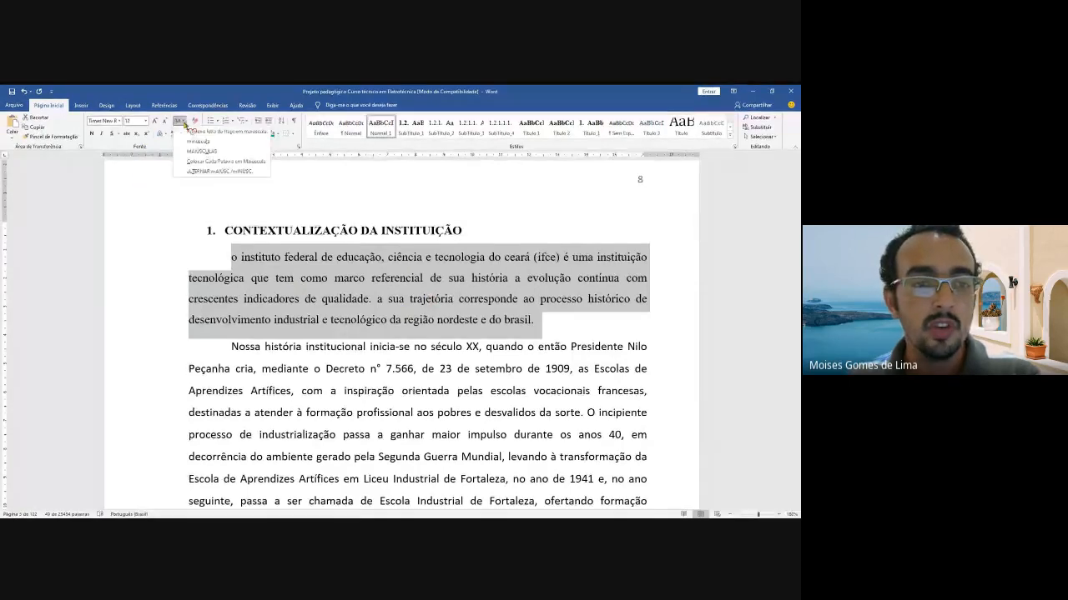
{"action": "left_click", "coordinate": [201, 154]}
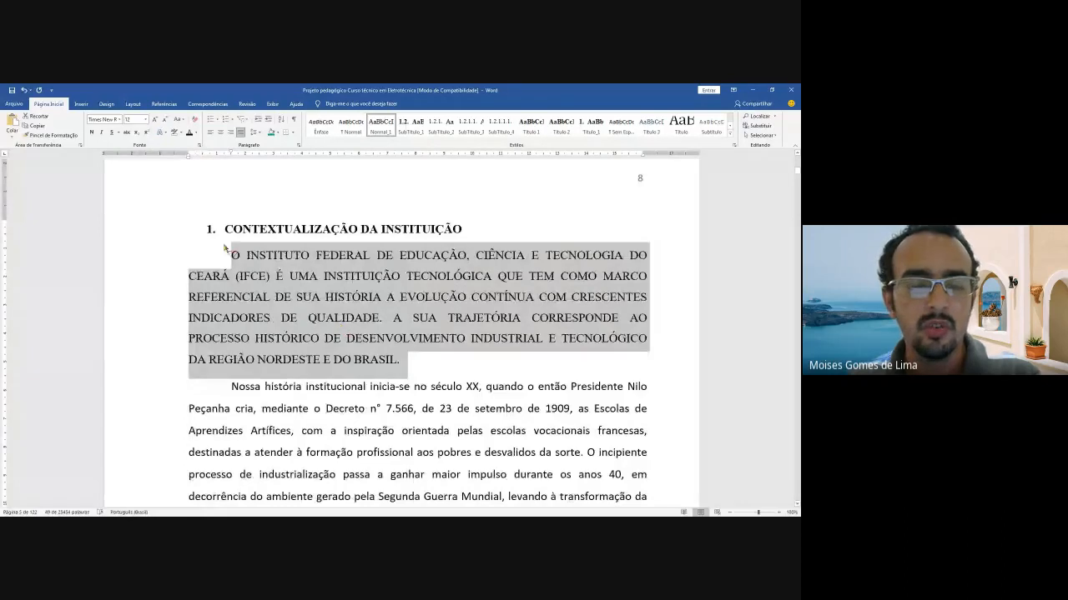
Step: Capitalize each word of the selected paragraph and after that apply toggle case to it
{"action": "left_click", "coordinate": [180, 119]}
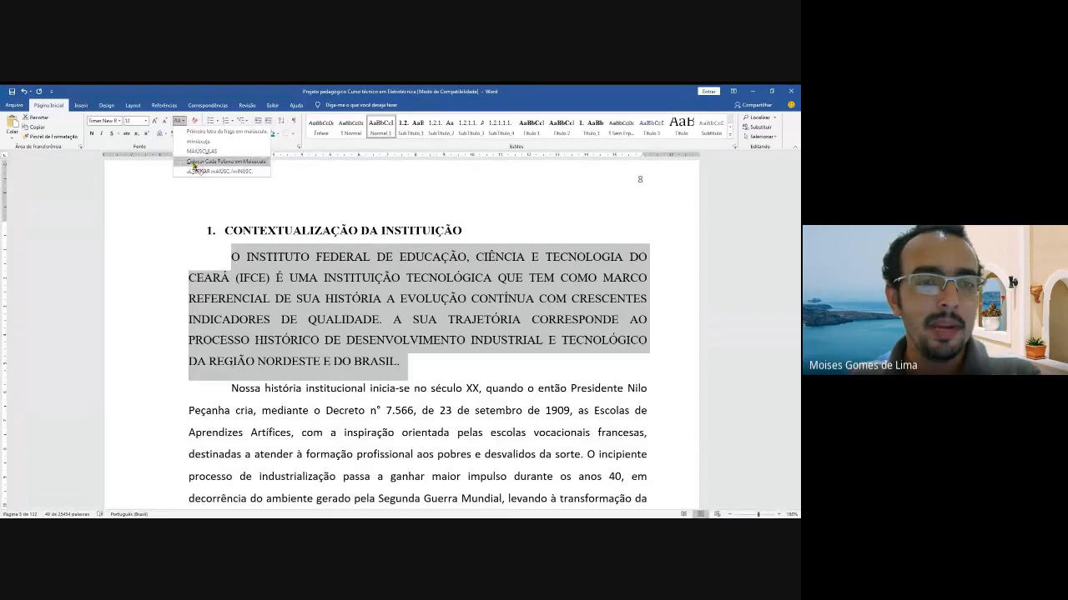
{"action": "left_click", "coordinate": [193, 164]}
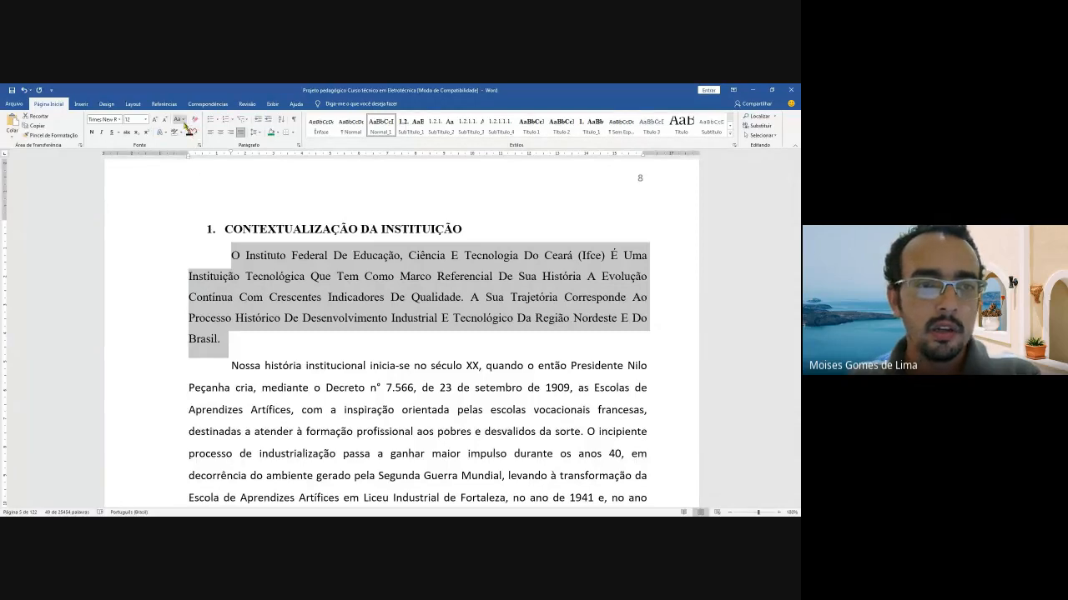
{"action": "left_click", "coordinate": [183, 121]}
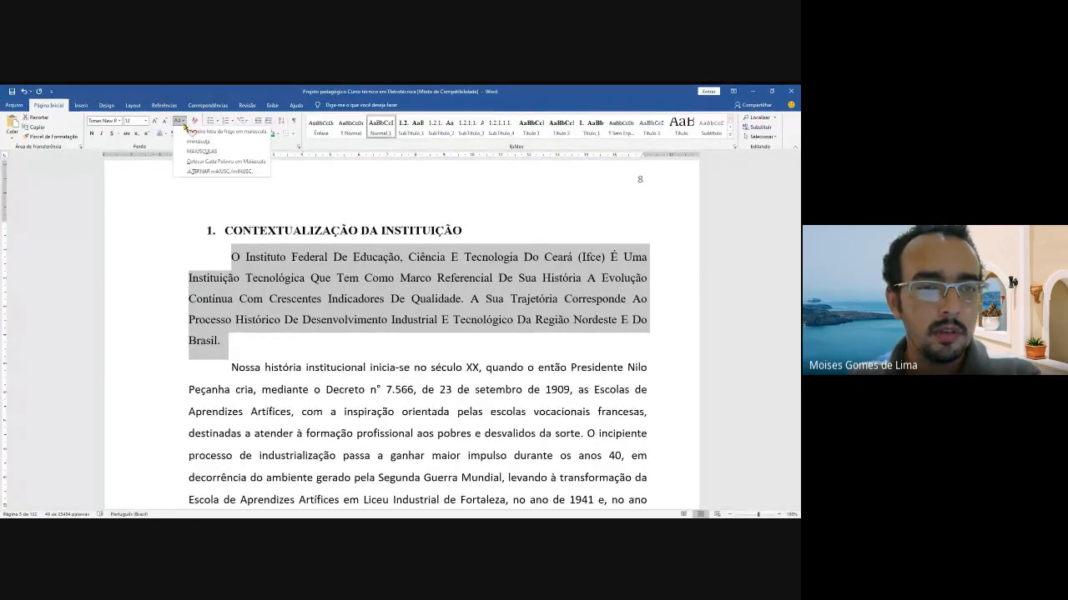
{"action": "left_click", "coordinate": [201, 172]}
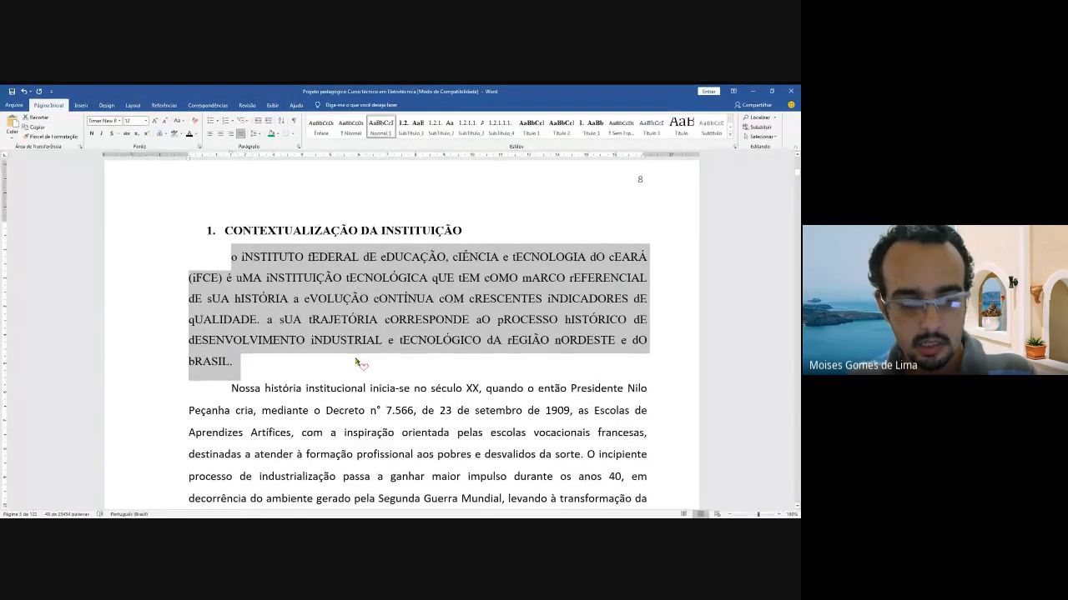
Step: Cycle the selected paragraph through the letter-case variants, restore its original capitalization and deselect it
{"action": "key", "text": "shift+F3"}
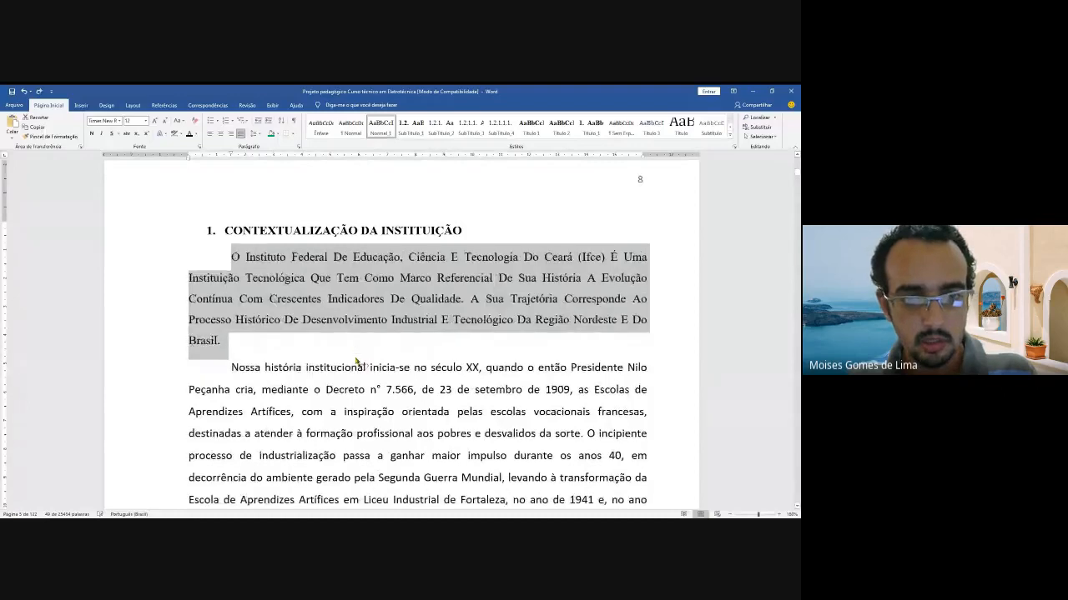
{"action": "key", "text": "shift+F3"}
{"action": "key", "text": "shift+F3"}
{"action": "key", "text": "ctrl+z"}
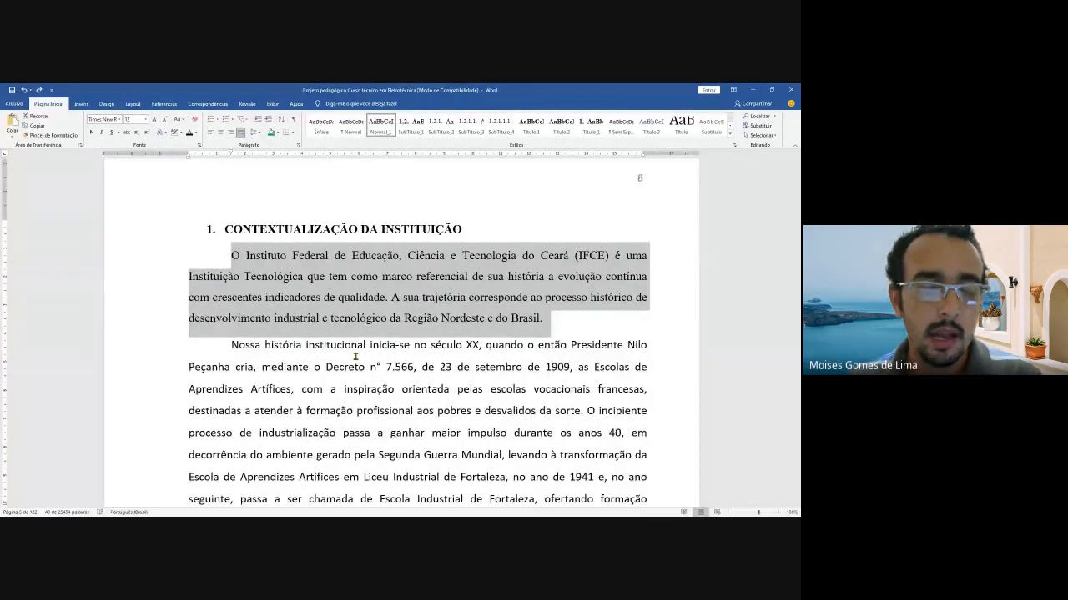
{"action": "left_click", "coordinate": [355, 356]}
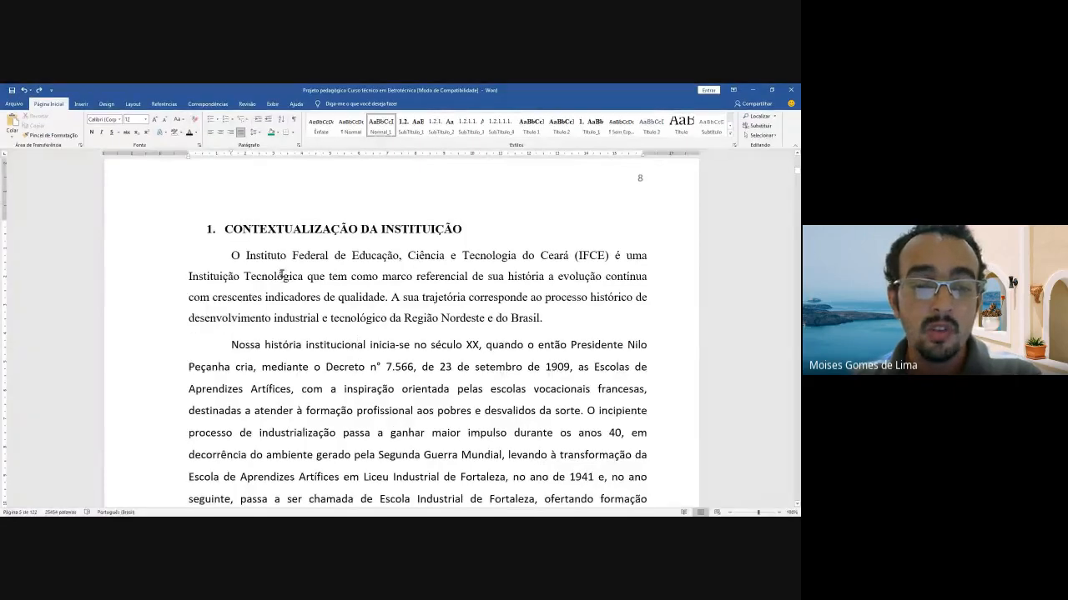
Step: Clear all formatting from the paragraph beginning "O Instituto Federal de Educação", reapply the Normal_1 style and deselect it
{"action": "left_click_drag", "start_coordinate": [230, 257], "coordinate": [600, 313]}
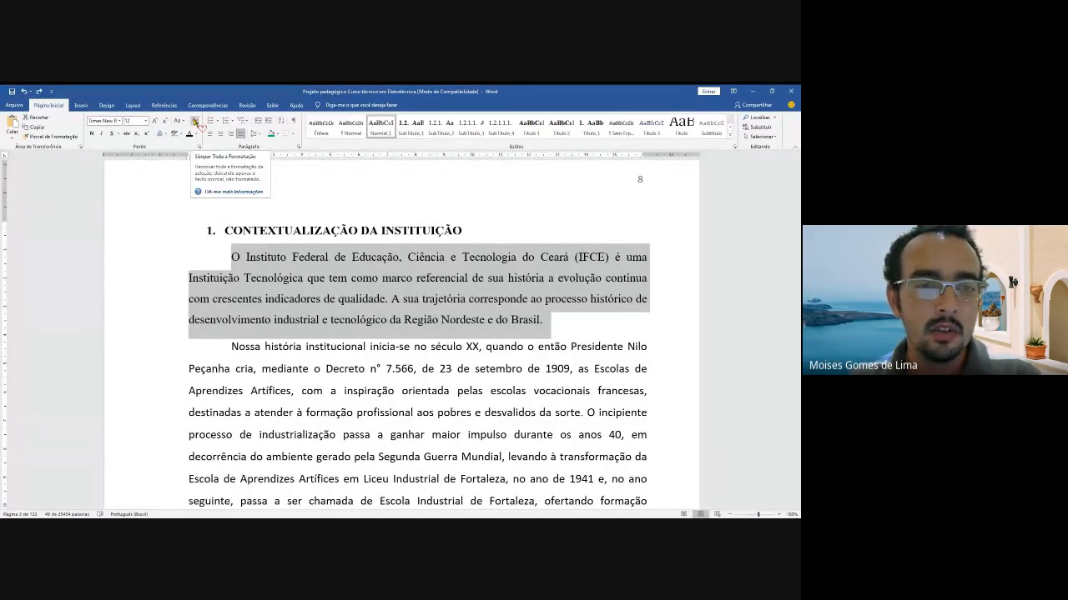
{"action": "left_click", "coordinate": [195, 122]}
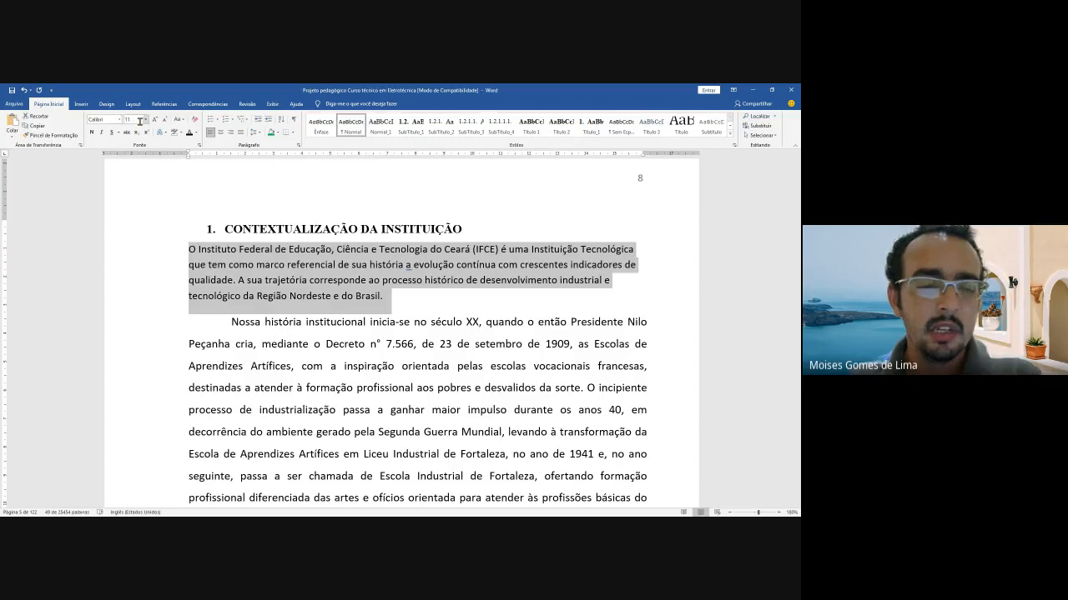
{"action": "left_click", "coordinate": [378, 128]}
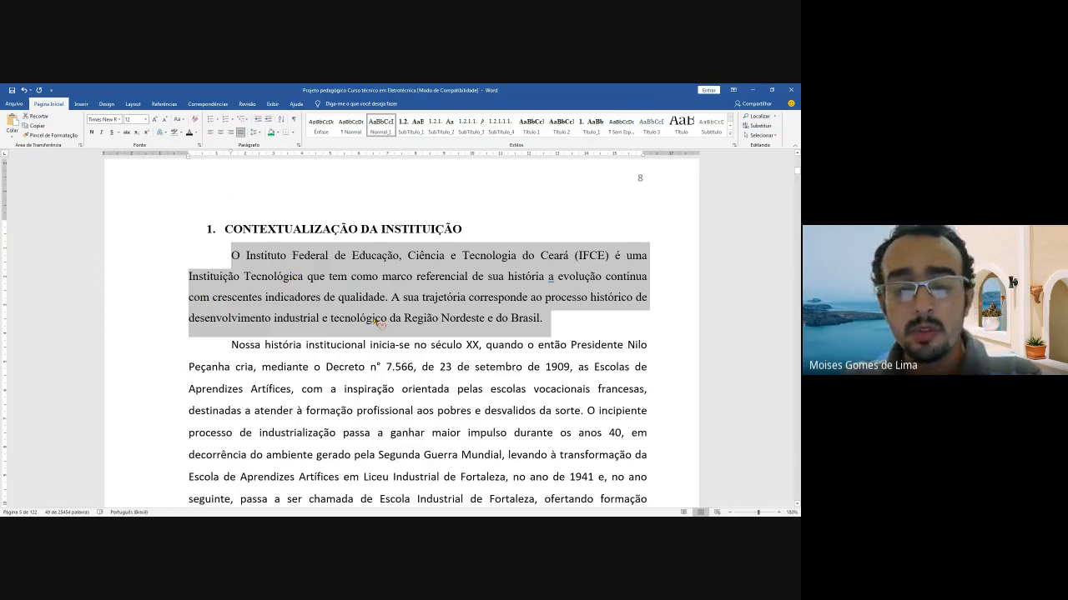
{"action": "left_click", "coordinate": [376, 321]}
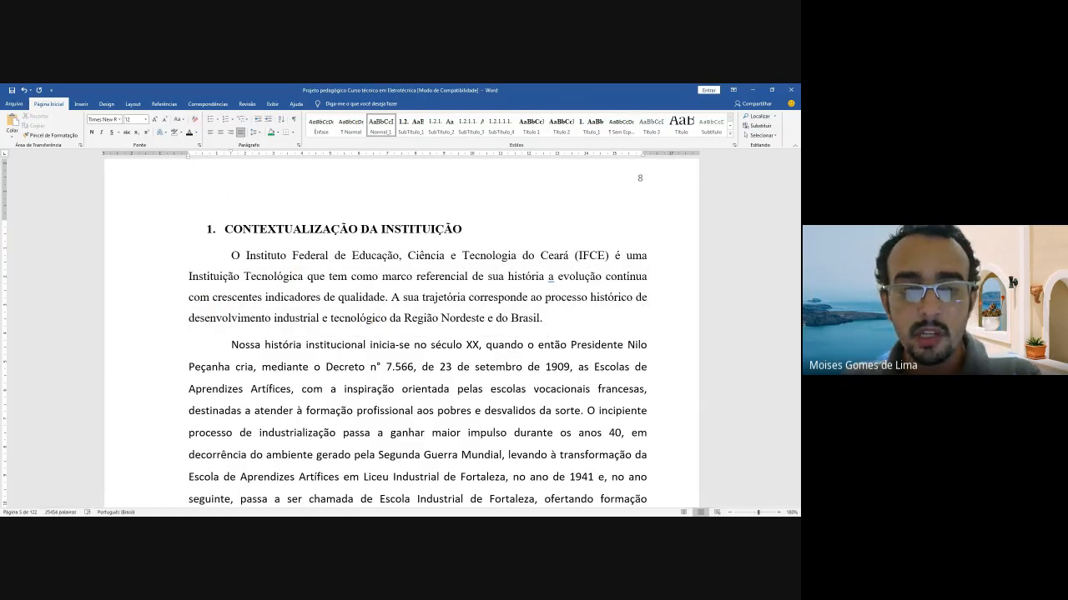
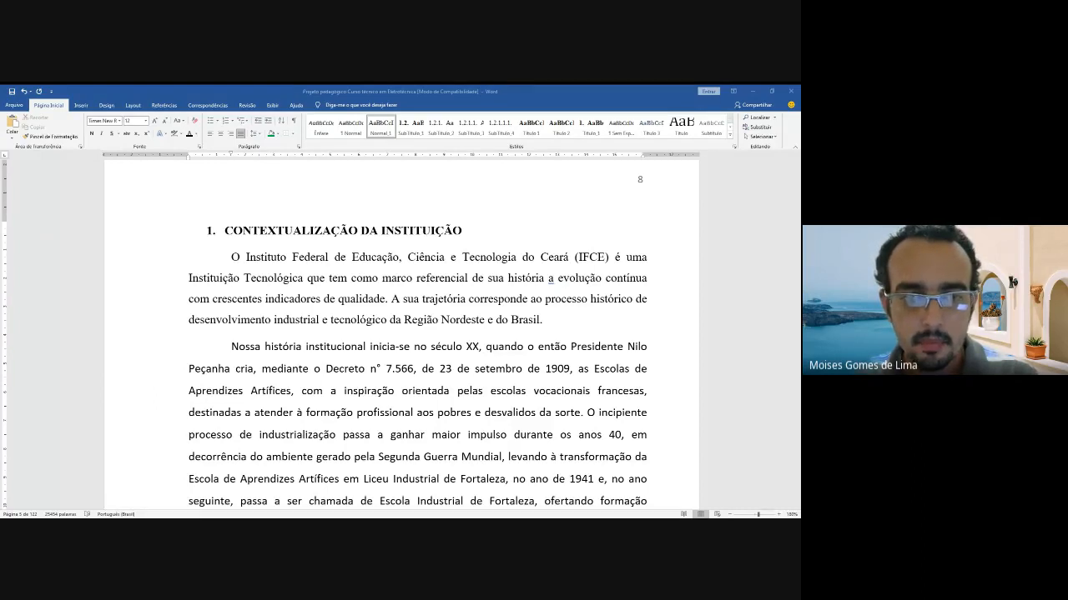
Step: Insert a new line after the paragraph ending "Região Nordeste e do Brasil" and paste the copied news text beginning "Em sessão virtual realizada"
{"action": "left_click", "coordinate": [461, 459]}
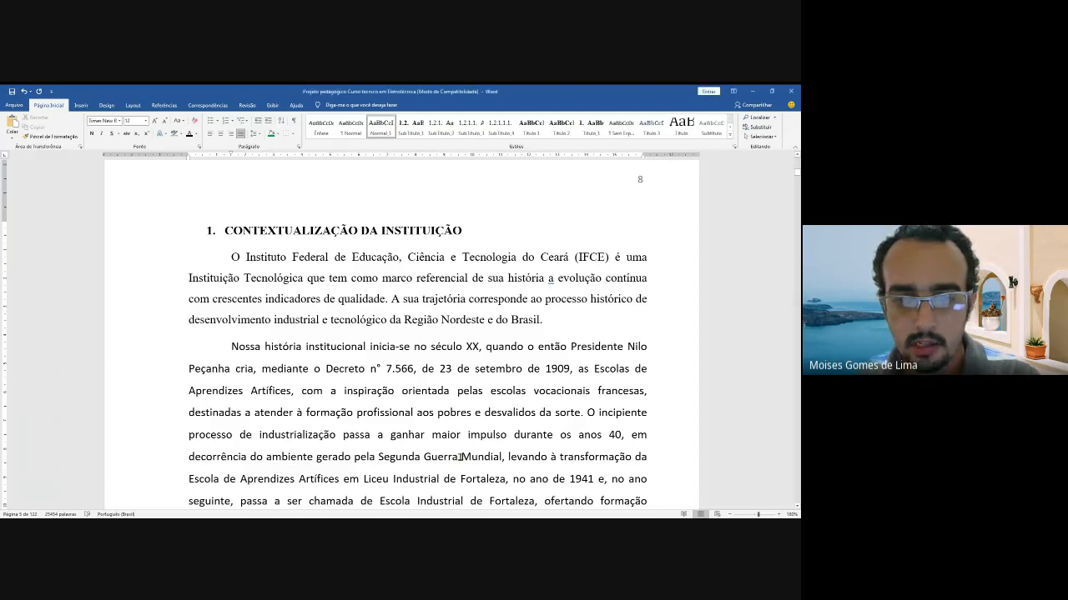
{"action": "left_click", "coordinate": [559, 324]}
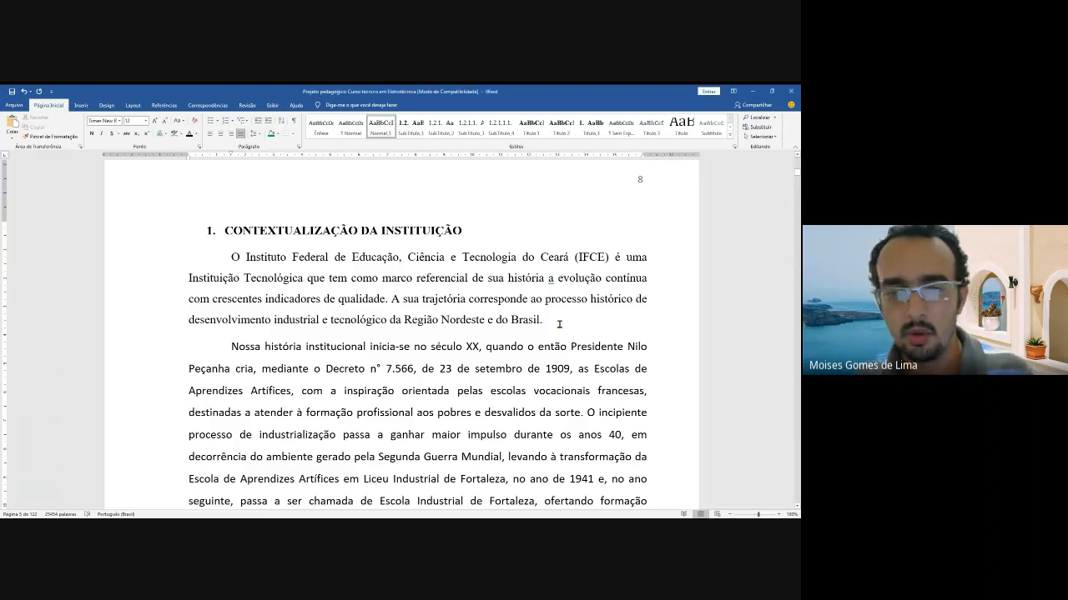
{"action": "key", "text": "Return"}
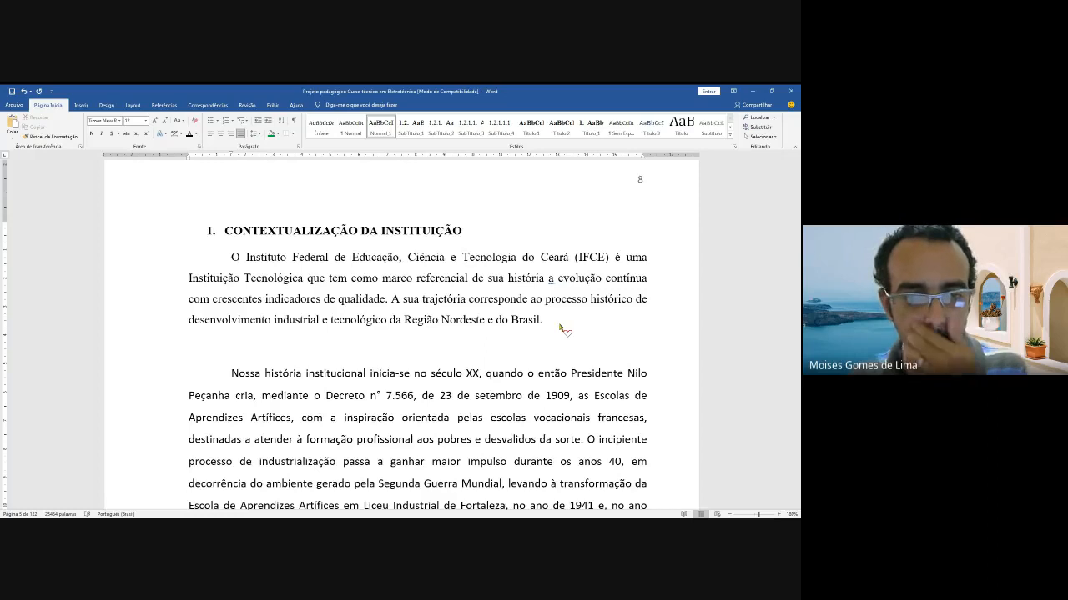
{"action": "type", "text": "Em sessão virtual realizada na tarde desta quarta-feira (14), os vereadores da Câmara Municipal de Fortaleza aprovaram, por 30 votos a 11, o texto-base da reforma da Previdência para os servidores do Município. O projeto de lei complementar do Poder Executivo foi aprovado com nove emendas ao texto original propostas pelos vereadores. A matéria será votada ainda nesta quarta em redação final e, depois, segue para sanção do prefeito José Sarto (PDT). Servidores que pedirem aposentadoria ou completarem o tempo necessário até 31 de dezembro deste ano ainda podem se aposentar com as regras atuais. Vereadores de oposição chegaram a pedir que a proposta fosse retirada de pauta, mas o texto foi aprovado com ampla maioria."}
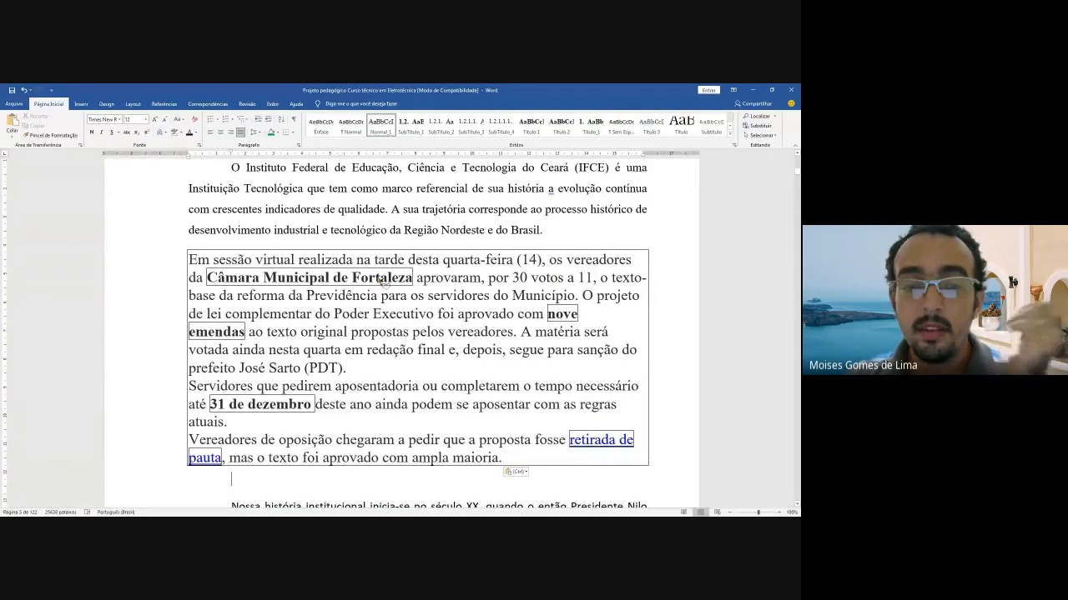
{"action": "scroll", "coordinate": [383, 283], "scroll_direction": "up", "scroll_amount": 2}
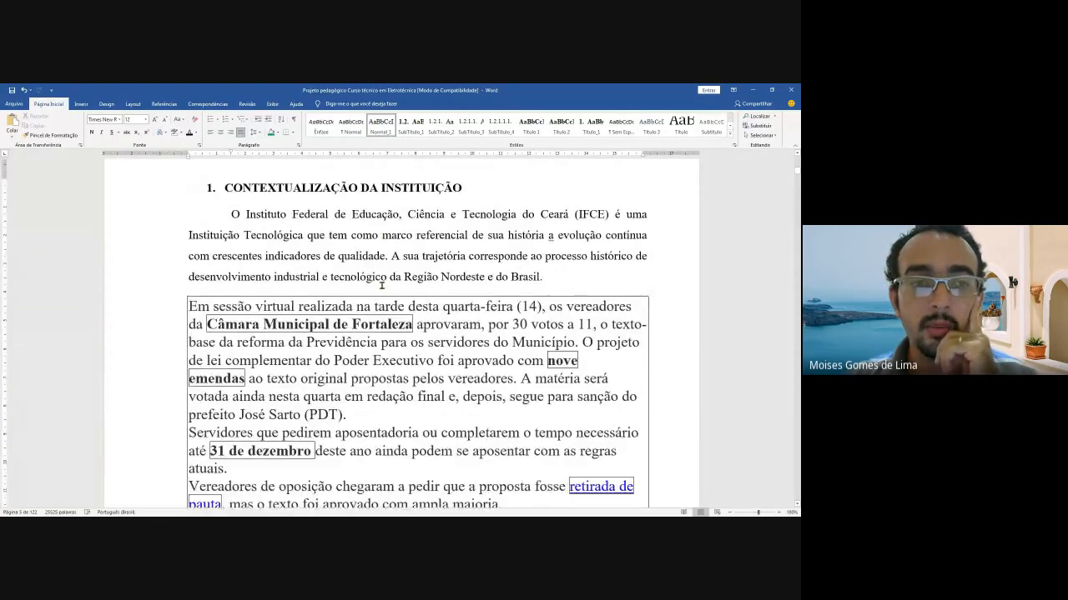
Step: Clear all formatting from the pasted news text beginning "Em sessão virtual realizada"
{"action": "scroll", "coordinate": [382, 291], "scroll_direction": "down", "scroll_amount": 2}
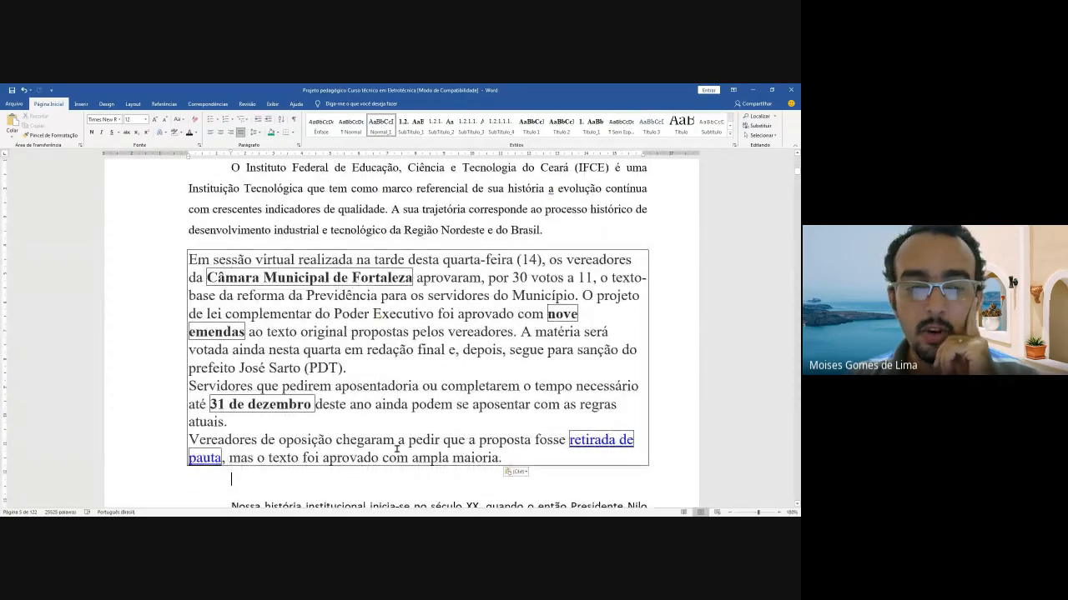
{"action": "left_click", "coordinate": [190, 259]}
{"action": "left_click_drag", "start_coordinate": [283, 479], "coordinate": [189, 259]}
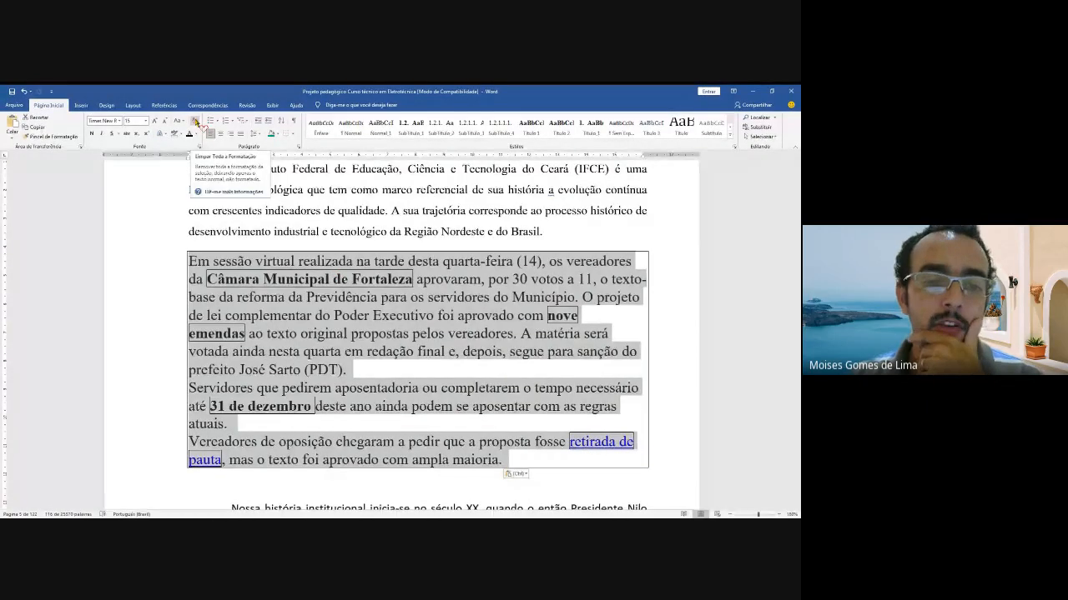
{"action": "left_click", "coordinate": [195, 122]}
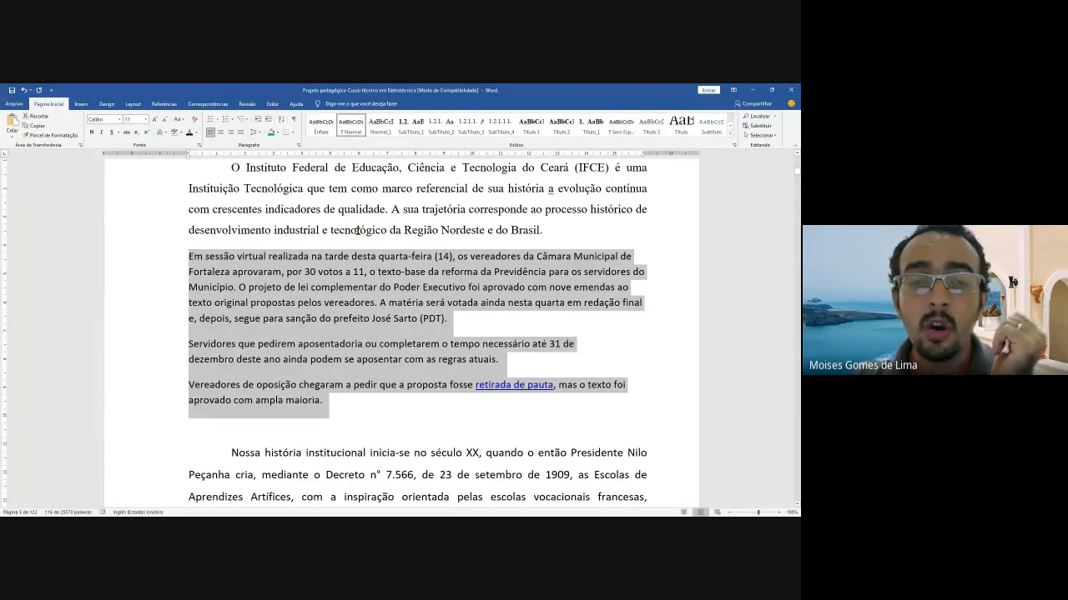
Step: Copy the formatting of the paragraph beginning "O Instituto Federal de Educação" onto the three pasted news paragraphs with the Format Painter
{"action": "scroll", "coordinate": [357, 231], "scroll_direction": "up", "scroll_amount": 1}
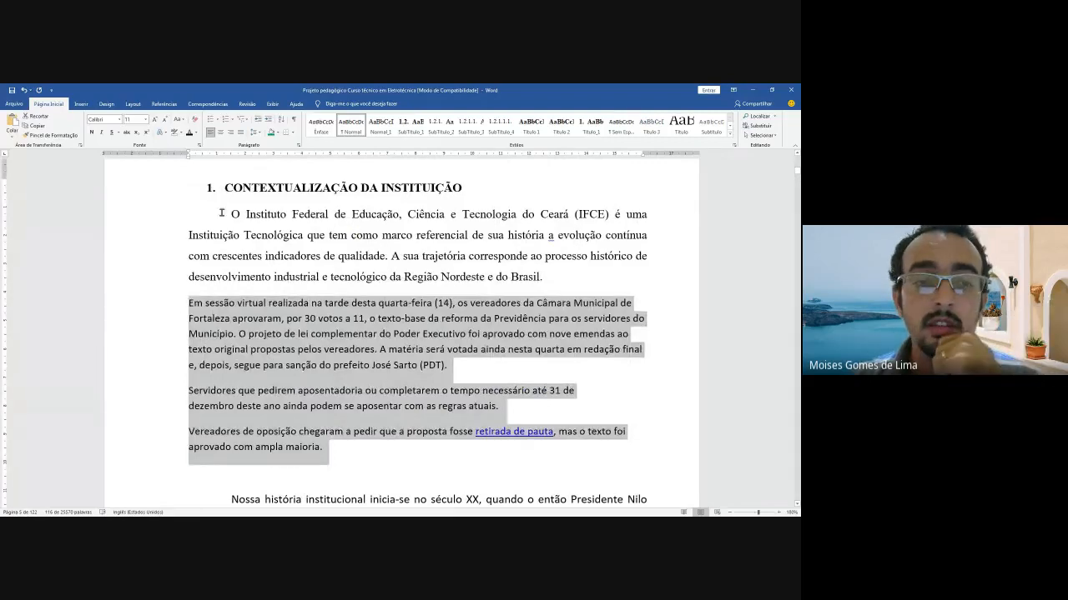
{"action": "left_click_drag", "start_coordinate": [232, 214], "coordinate": [542, 269]}
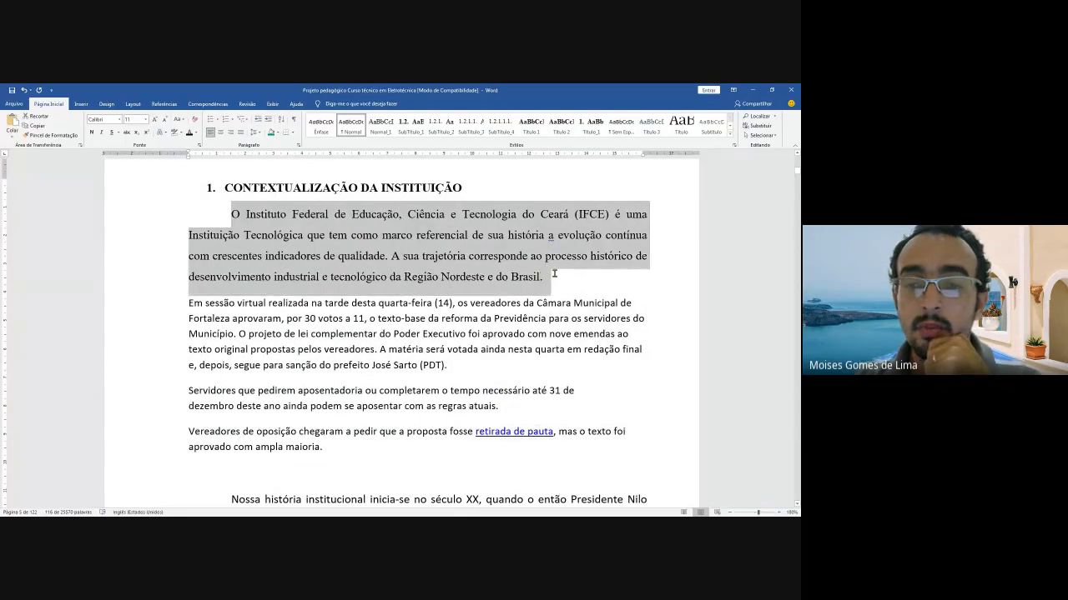
{"action": "left_click", "coordinate": [52, 136]}
{"action": "scroll", "coordinate": [212, 312], "scroll_direction": "down", "scroll_amount": 1}
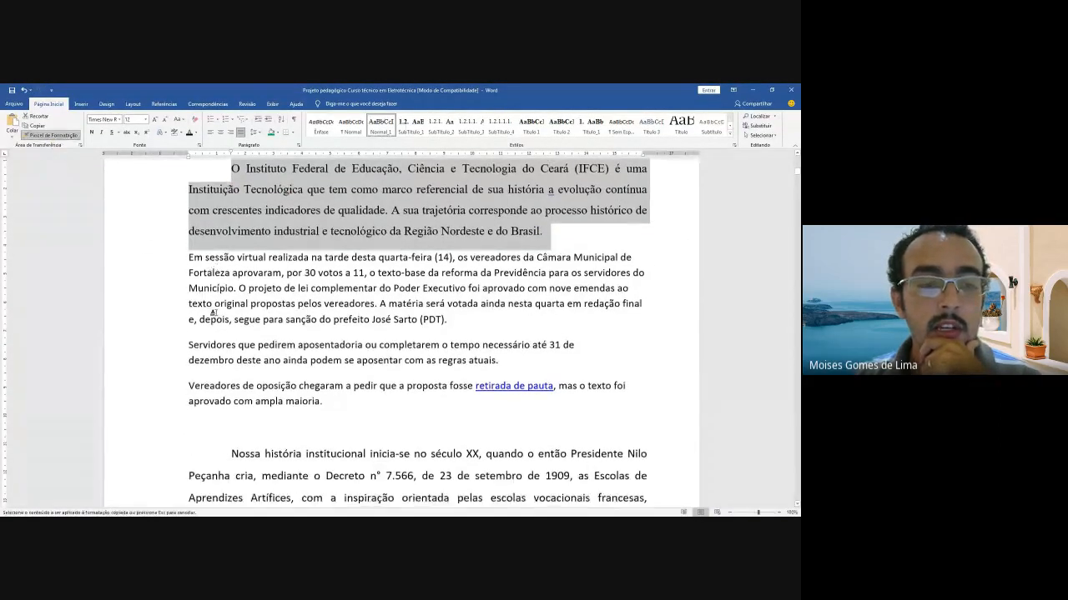
{"action": "mouse_move", "coordinate": [188, 256]}
{"action": "left_mouse_down"}
{"action": "mouse_move", "coordinate": [450, 324]}
{"action": "mouse_move", "coordinate": [332, 400]}
{"action": "left_mouse_up"}
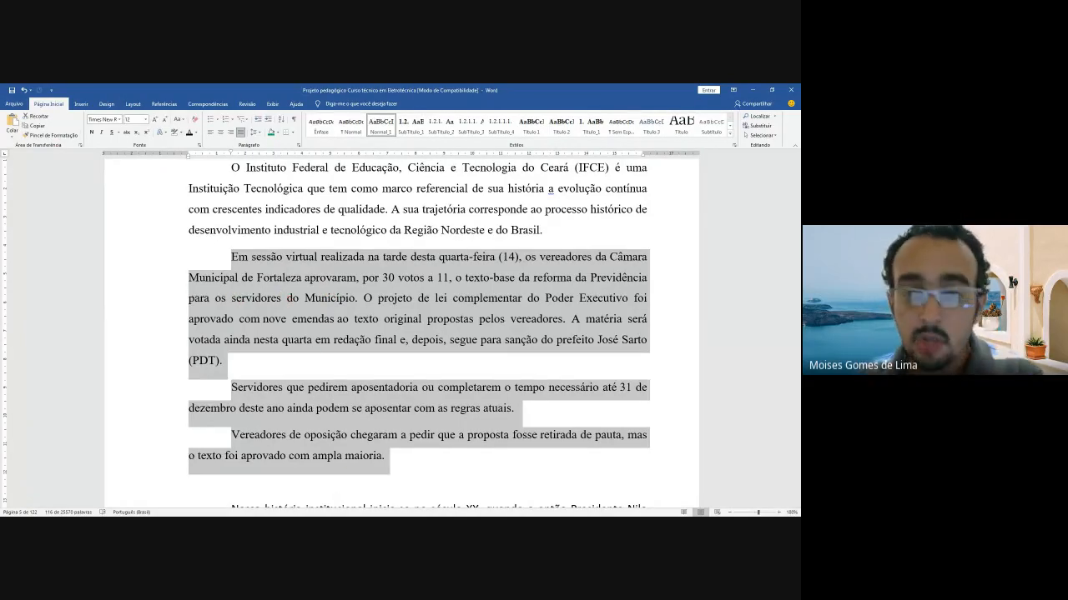
Step: Delete the selected news paragraphs between "Região Nordeste e do Brasil" and "Nossa história institucional"
{"action": "key", "text": "alt+Tab"}
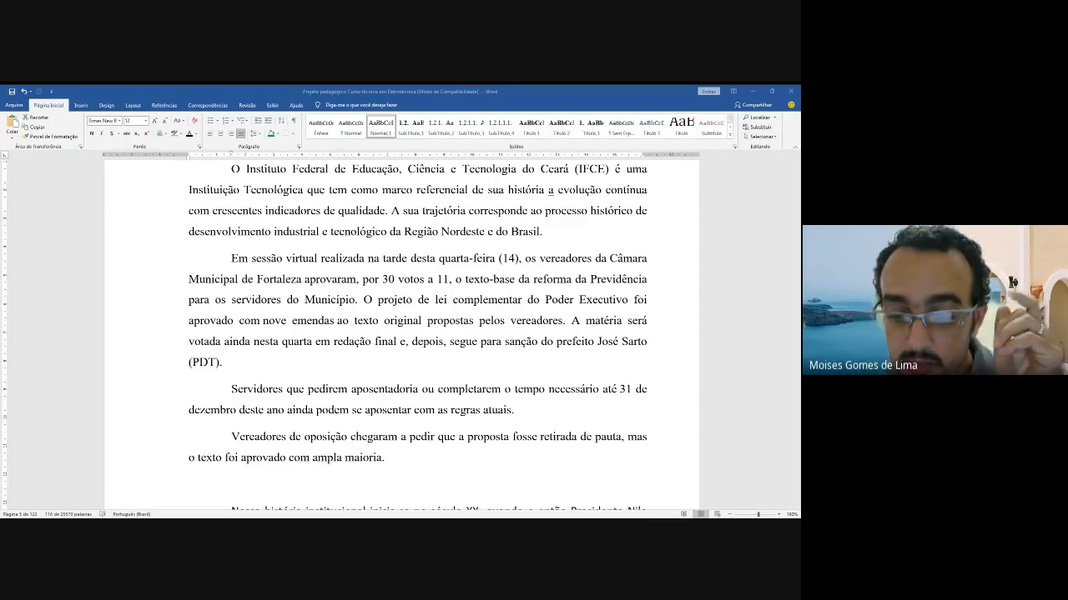
{"action": "key", "text": "alt+Tab"}
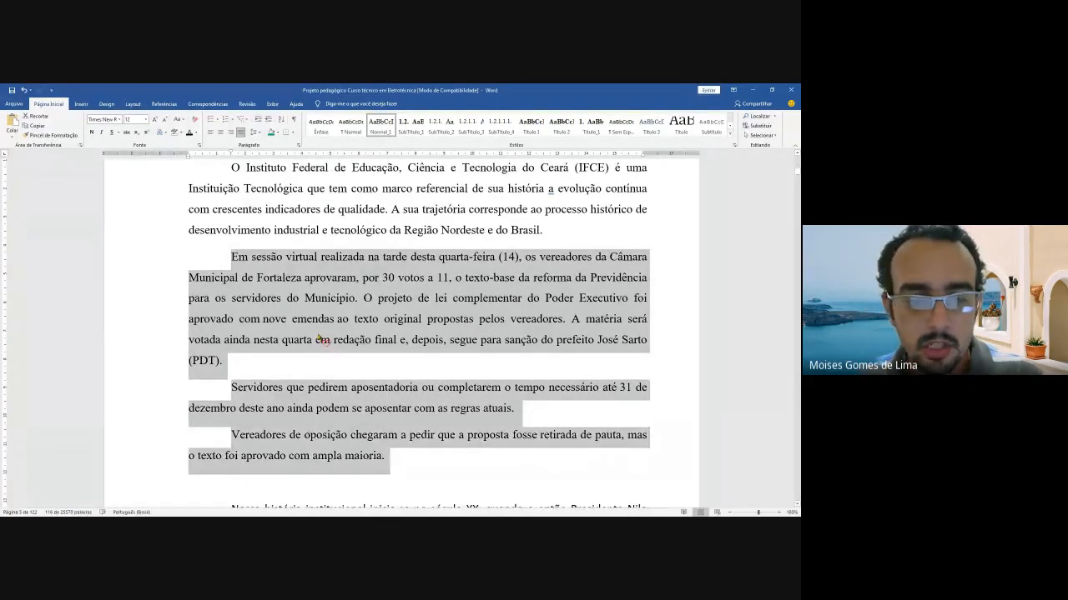
{"action": "key", "text": "Delete"}
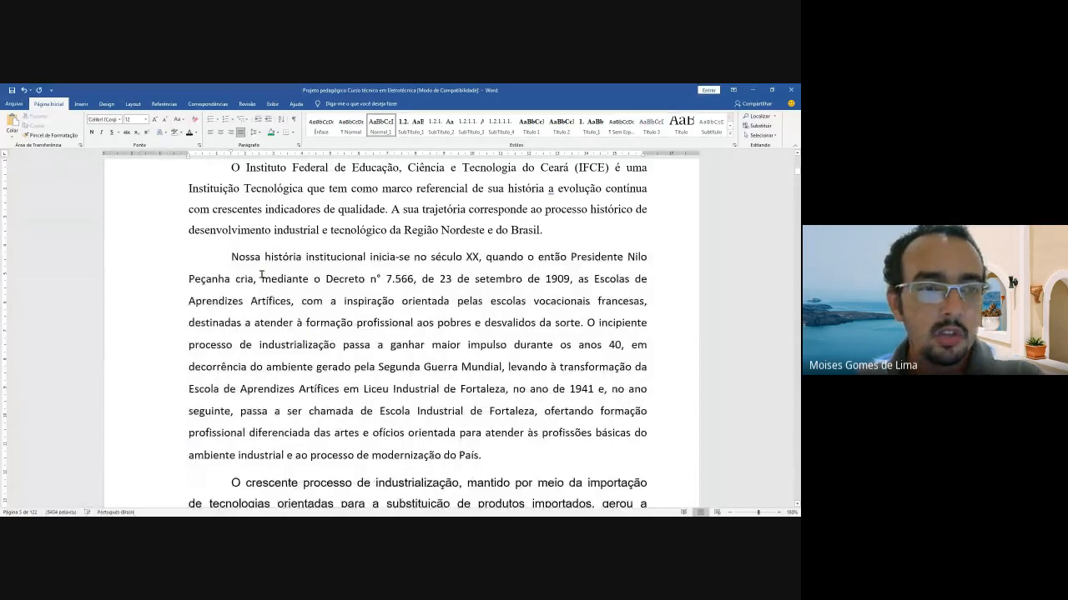
{"action": "scroll", "coordinate": [305, 265], "scroll_direction": "up", "scroll_amount": 1}
{"action": "scroll", "coordinate": [305, 265], "scroll_direction": "up", "scroll_amount": 1}
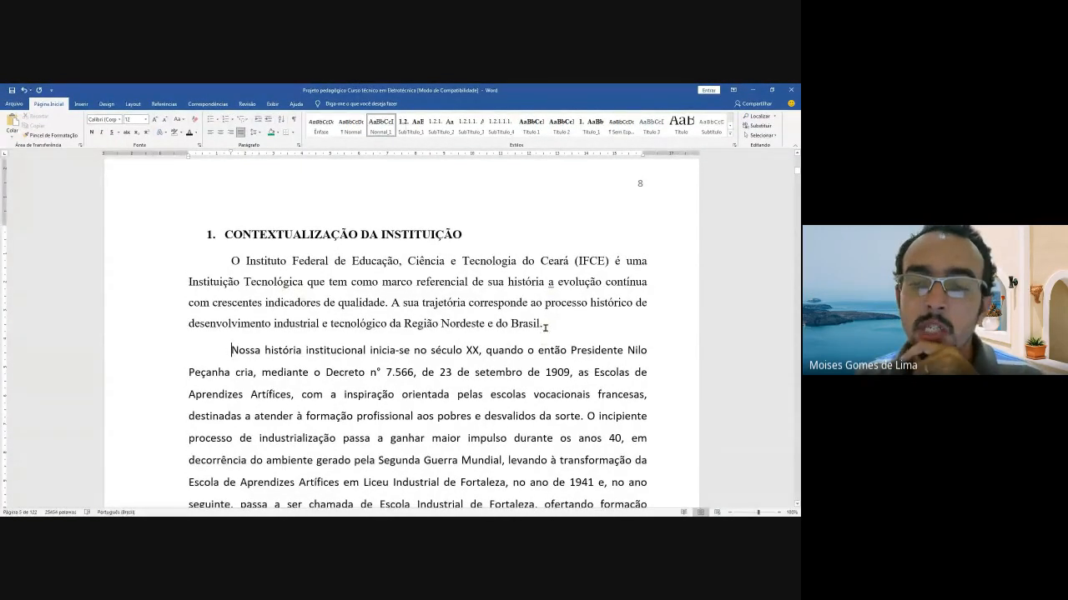
Step: Underline the paragraph beginning "O Instituto Federal de Educação", switching the underline off and on several times and leaving it on
{"action": "left_click_drag", "start_coordinate": [546, 324], "coordinate": [236, 265]}
{"action": "key", "text": "ctrl+s"}
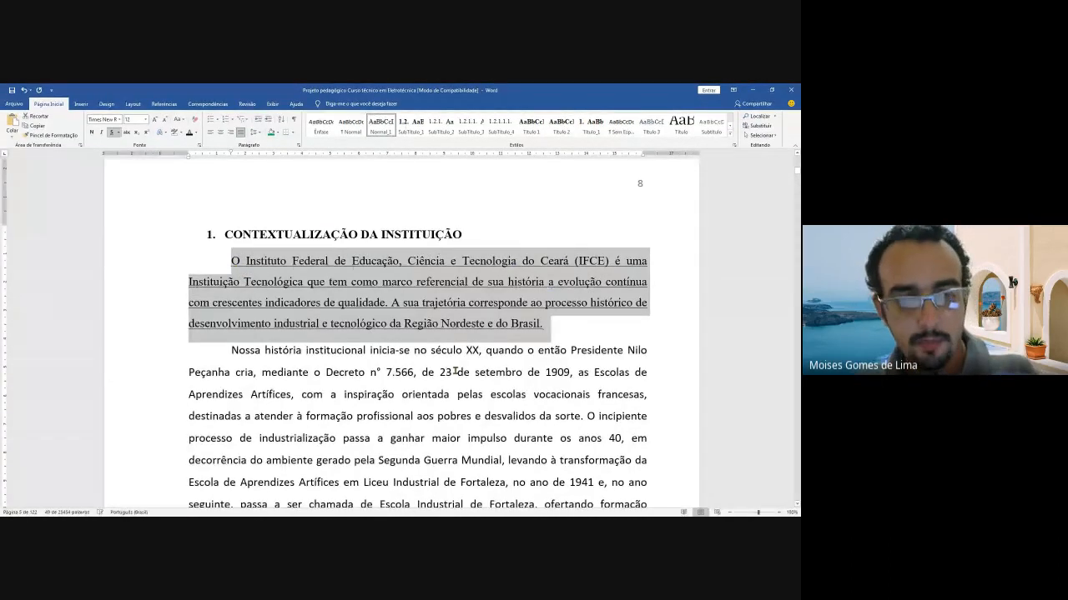
{"action": "left_click", "coordinate": [112, 134]}
{"action": "left_click", "coordinate": [113, 133]}
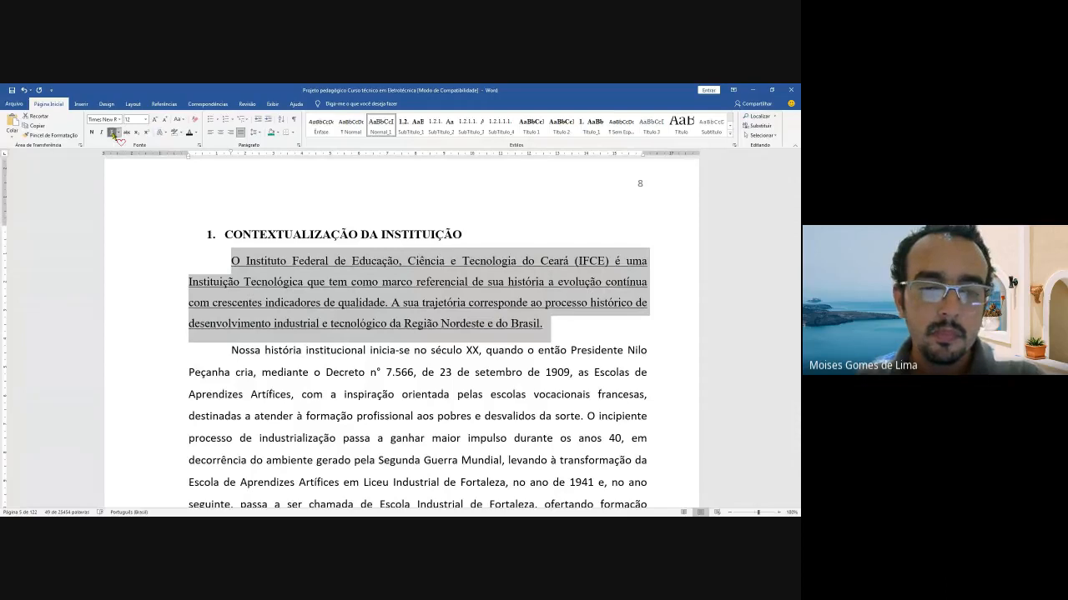
{"action": "left_click", "coordinate": [112, 133]}
{"action": "left_click", "coordinate": [112, 133]}
{"action": "left_click", "coordinate": [113, 133]}
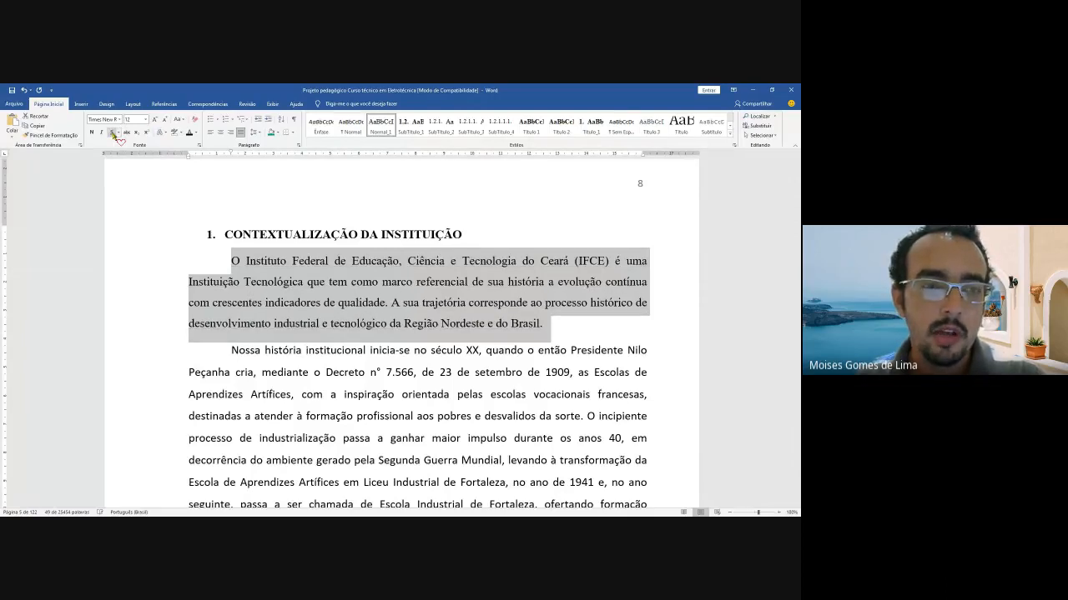
{"action": "left_click", "coordinate": [112, 133]}
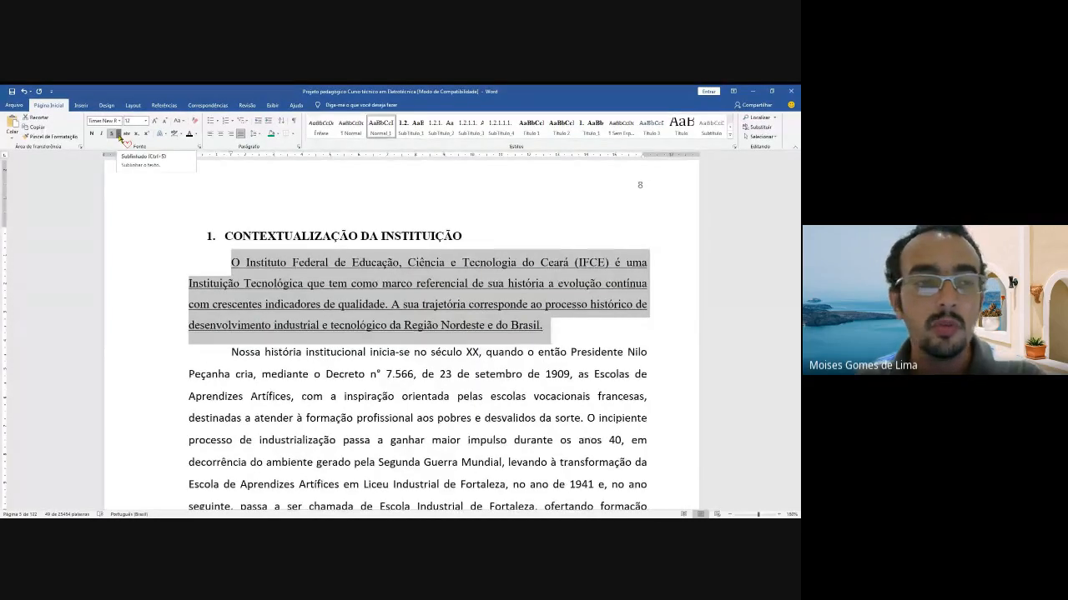
Step: Preview the underline styles on the selected paragraph and look at the further underline options in the Font dialog without changing anything
{"action": "left_click", "coordinate": [117, 133]}
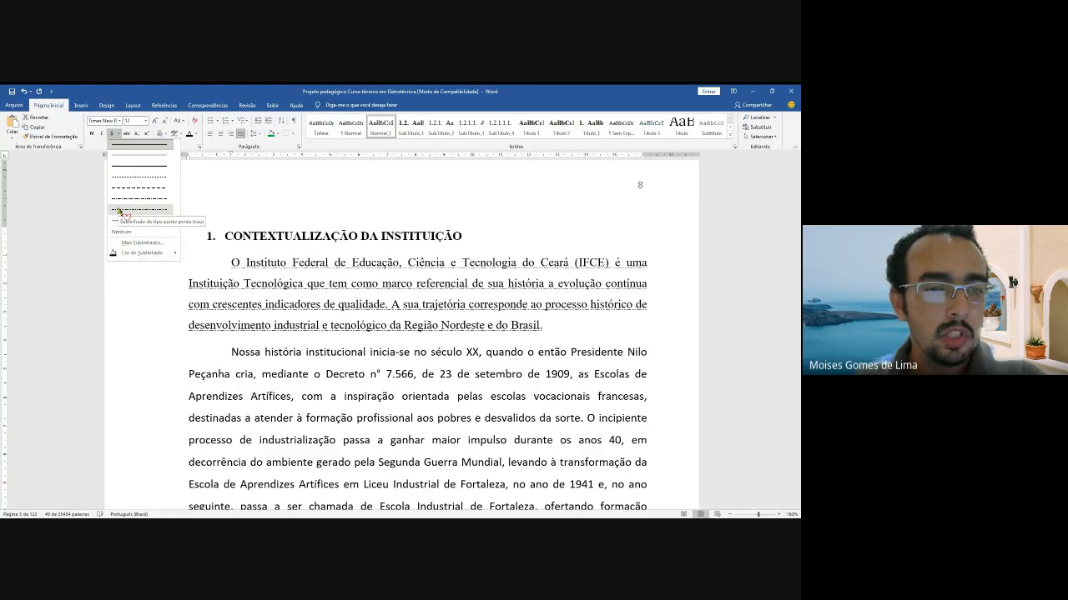
{"action": "left_click", "coordinate": [145, 245]}
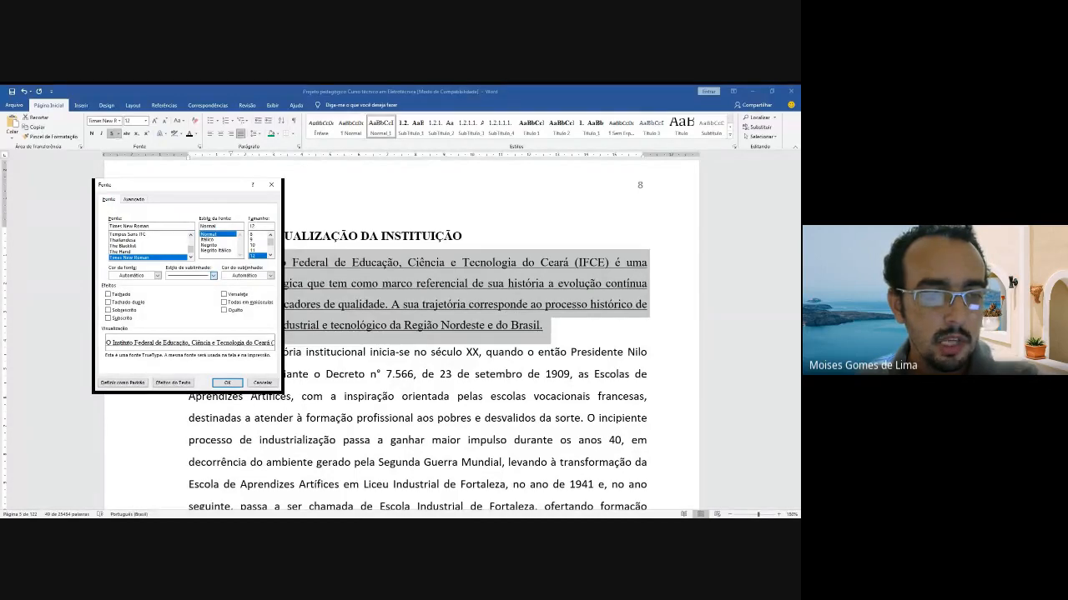
{"action": "left_click", "coordinate": [259, 383]}
Step: Give the selected paragraph a thick underline coloured red and deselect it
{"action": "left_click", "coordinate": [117, 134]}
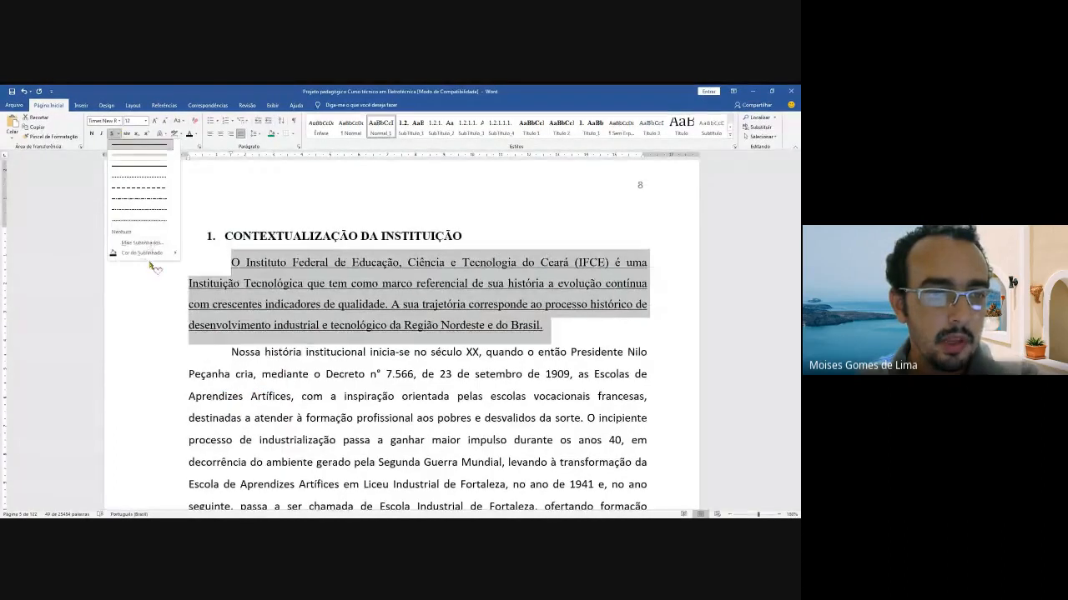
{"action": "mouse_move", "coordinate": [143, 252]}
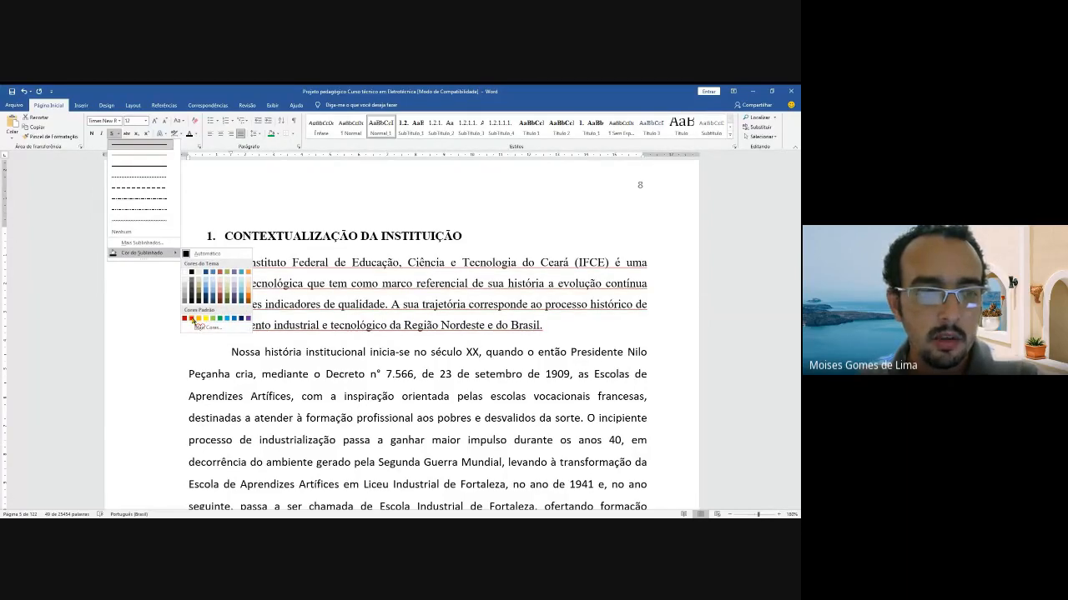
{"action": "left_click", "coordinate": [141, 166]}
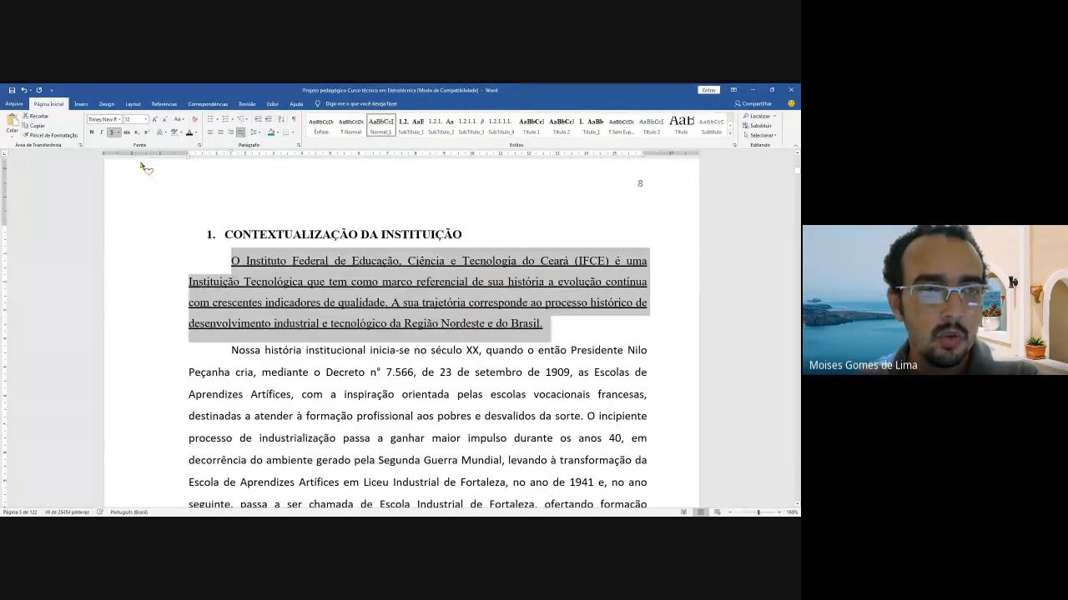
{"action": "left_click", "coordinate": [119, 132]}
{"action": "mouse_move", "coordinate": [158, 255]}
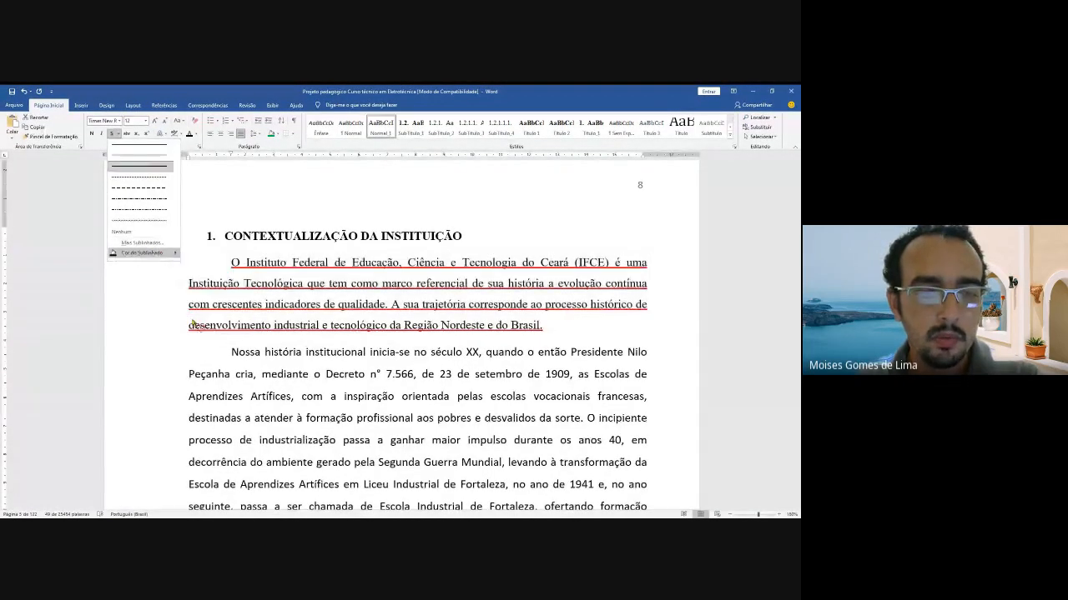
{"action": "left_click", "coordinate": [193, 324]}
{"action": "left_click", "coordinate": [352, 323]}
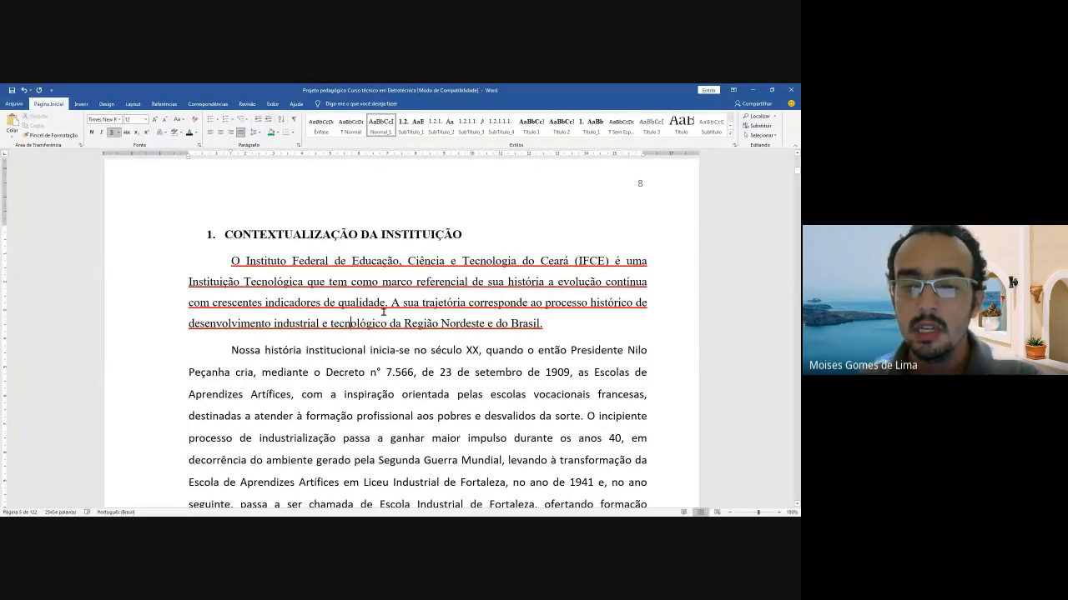
Step: Remove the red thick underline from the paragraph beginning "O Instituto Federal de Educação" and deselect it
{"action": "left_click", "coordinate": [547, 326]}
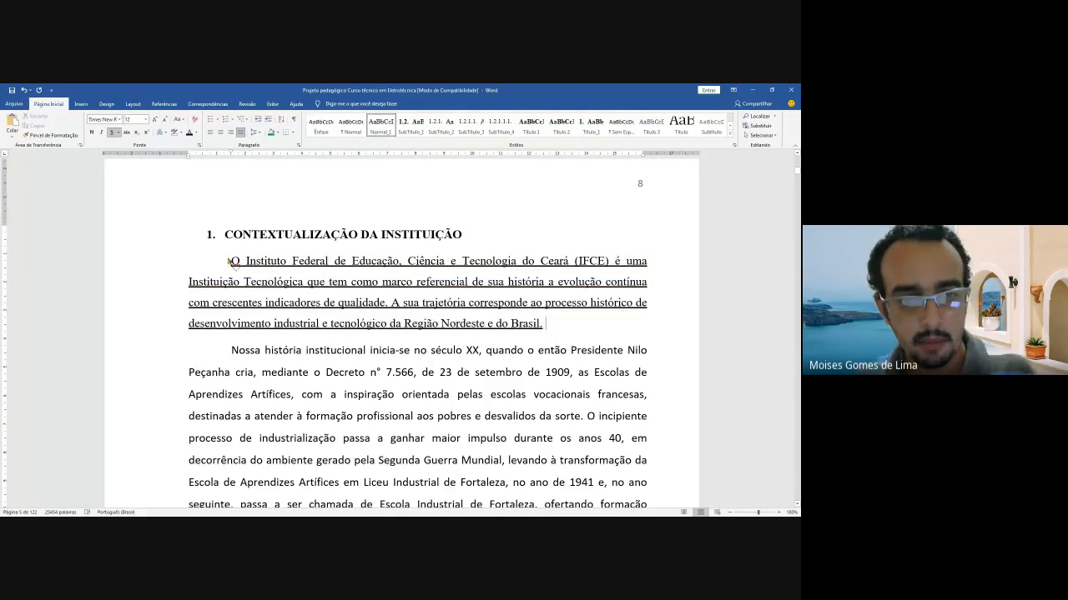
{"action": "triple_click", "coordinate": [227, 259]}
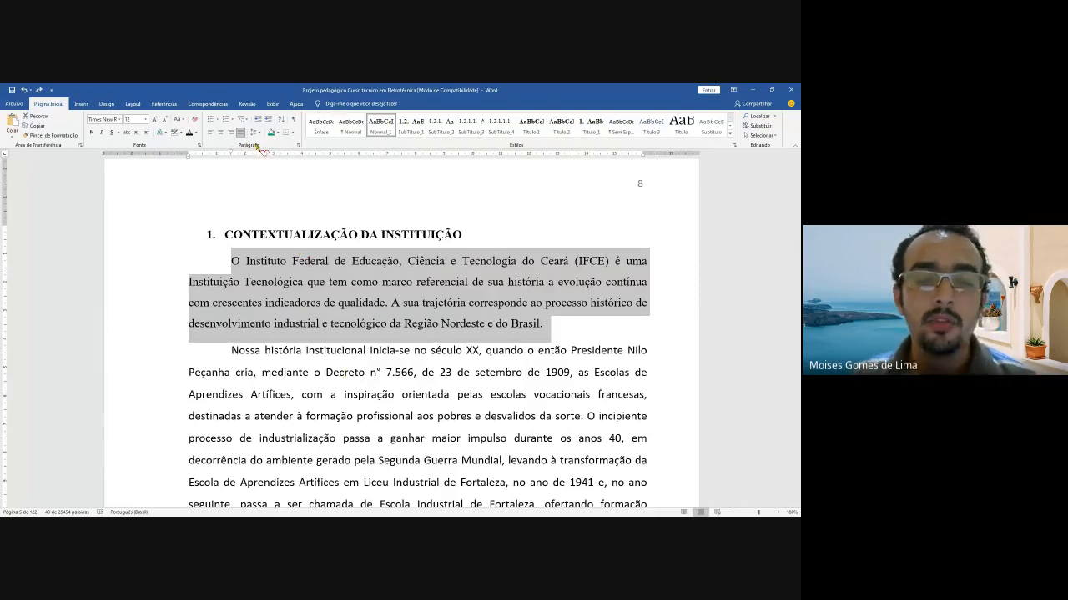
{"action": "left_click", "coordinate": [405, 341]}
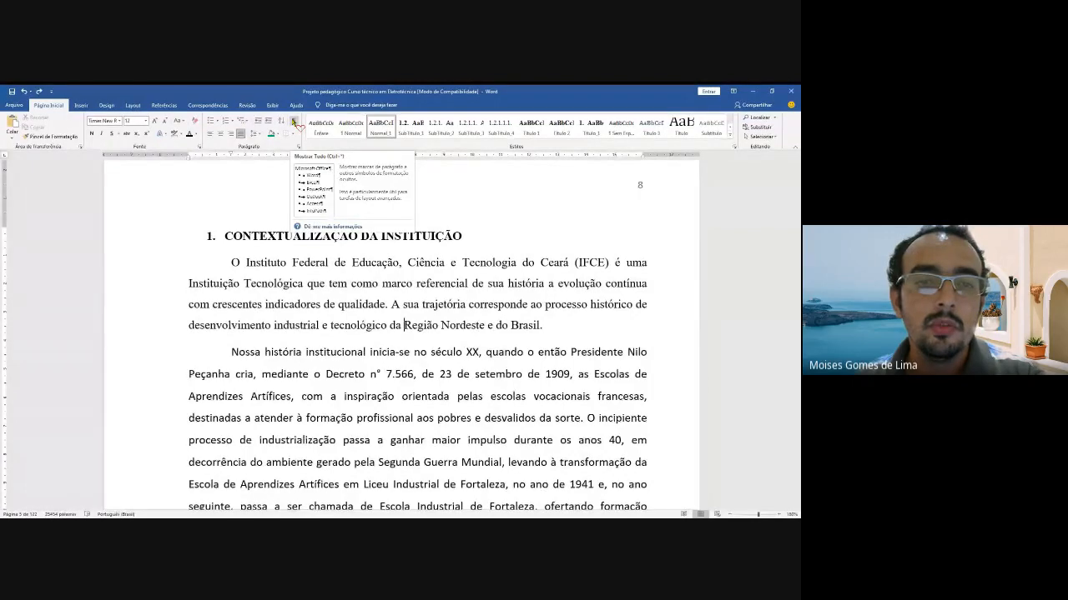
Step: Show and hide the paragraph marks and other hidden formatting symbols twice, leaving them hidden
{"action": "left_click", "coordinate": [293, 123]}
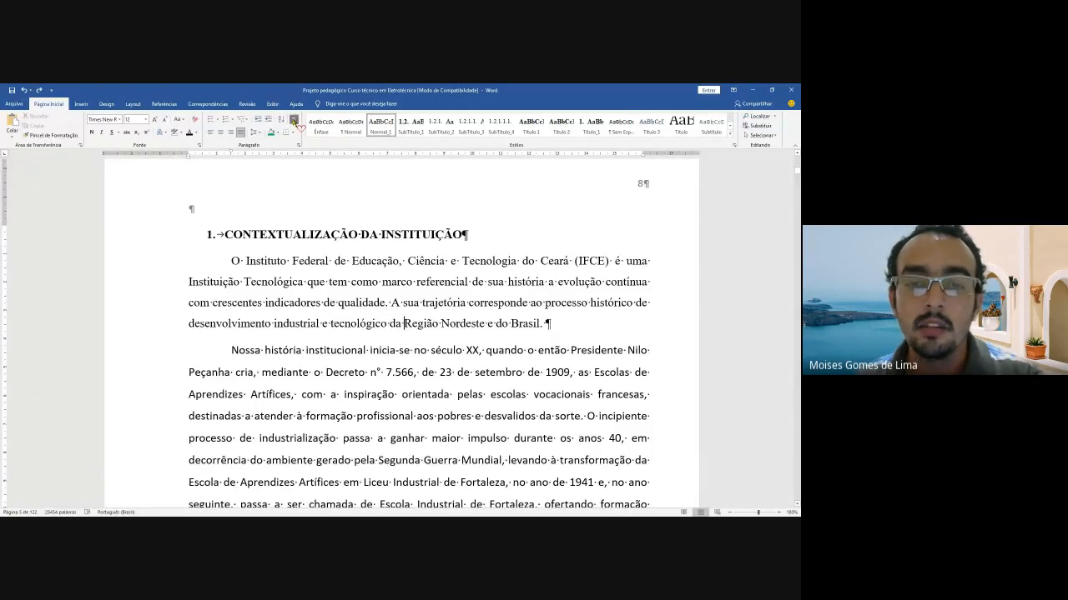
{"action": "left_click", "coordinate": [294, 123]}
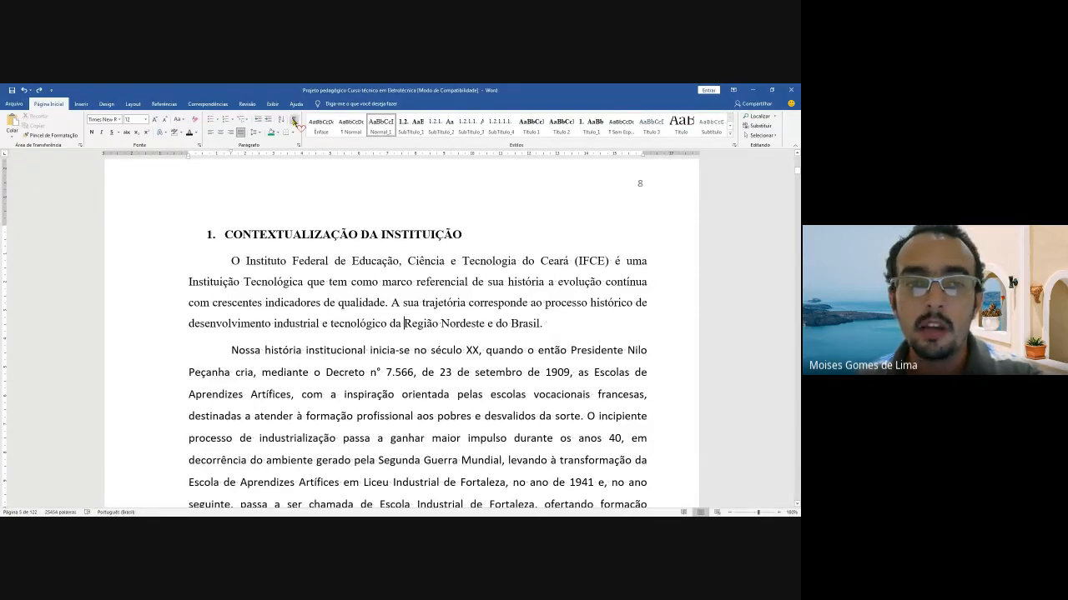
{"action": "left_click", "coordinate": [294, 123]}
{"action": "left_click", "coordinate": [294, 123]}
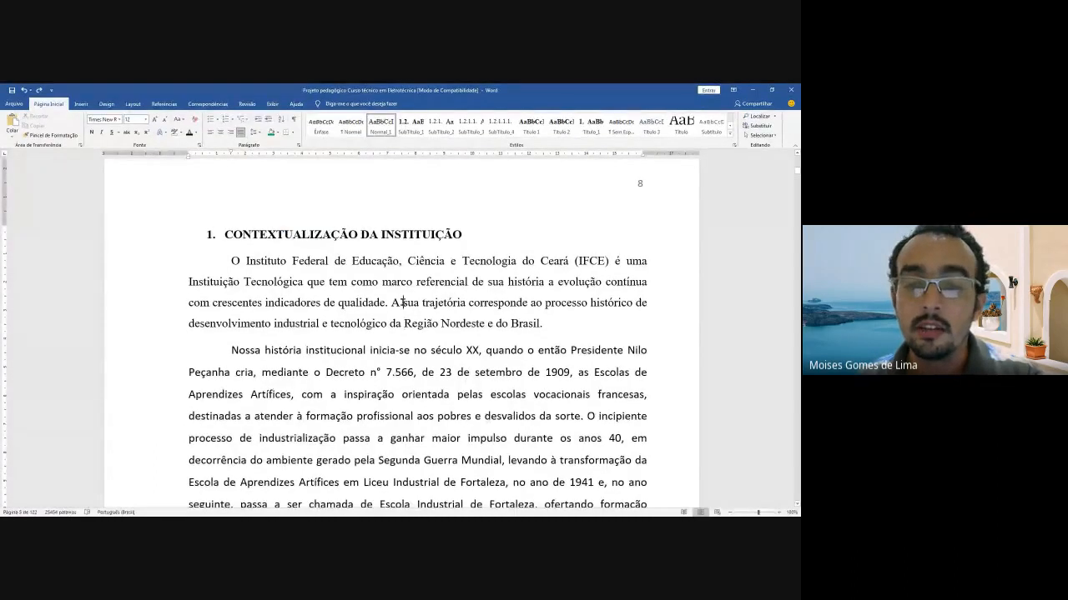
Step: Apply outside borders to the paragraph beginning "O Instituto Federal de Educação", then undo them and deselect the paragraph
{"action": "left_click_drag", "start_coordinate": [230, 260], "coordinate": [554, 326]}
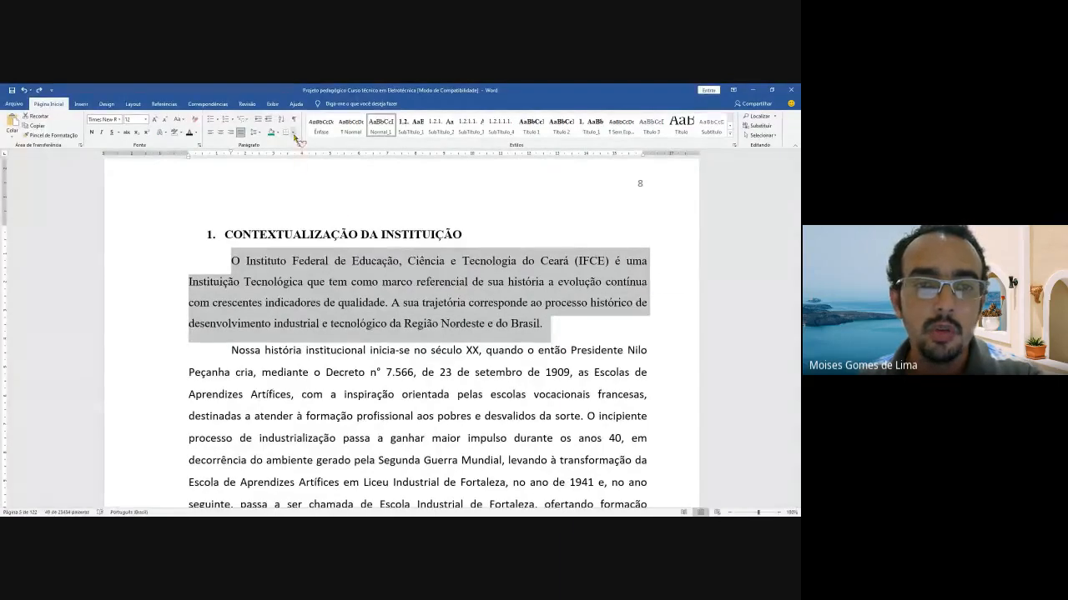
{"action": "left_click", "coordinate": [294, 135]}
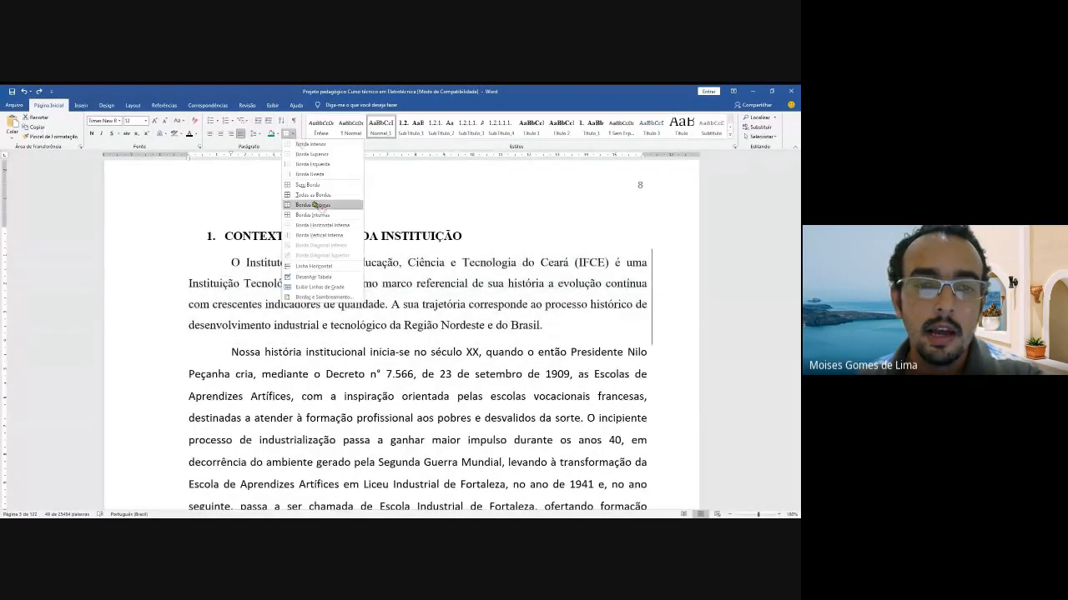
{"action": "left_click", "coordinate": [314, 205]}
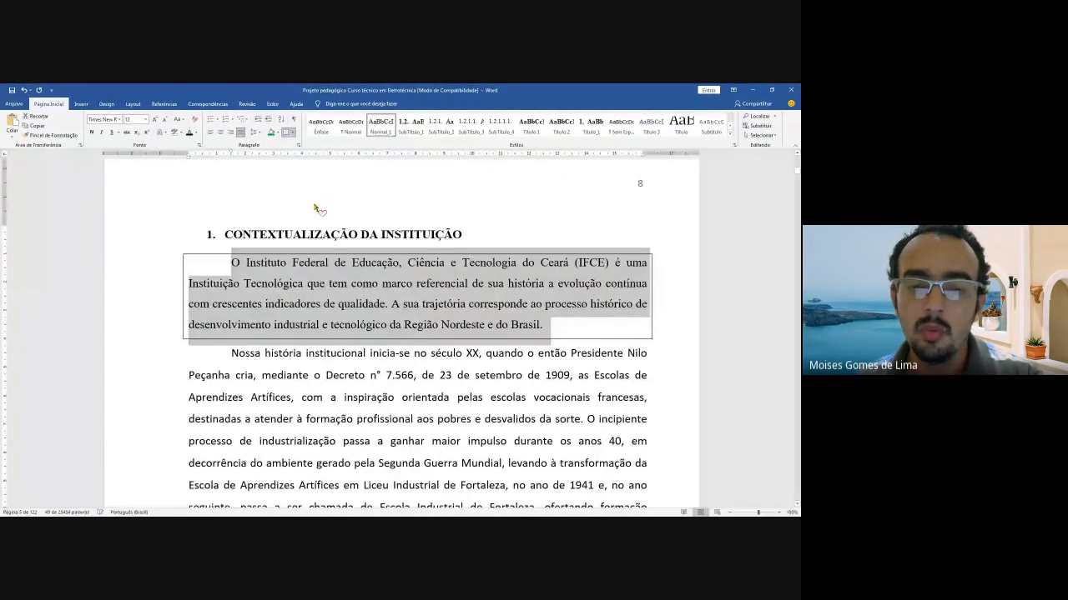
{"action": "left_click", "coordinate": [373, 383]}
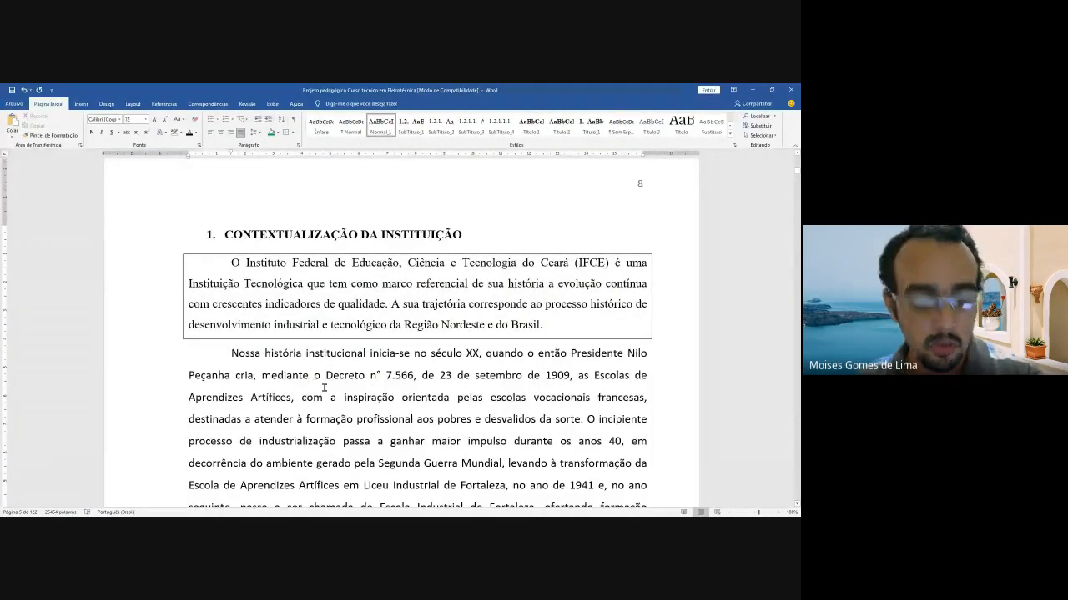
{"action": "key", "text": "ctrl+z"}
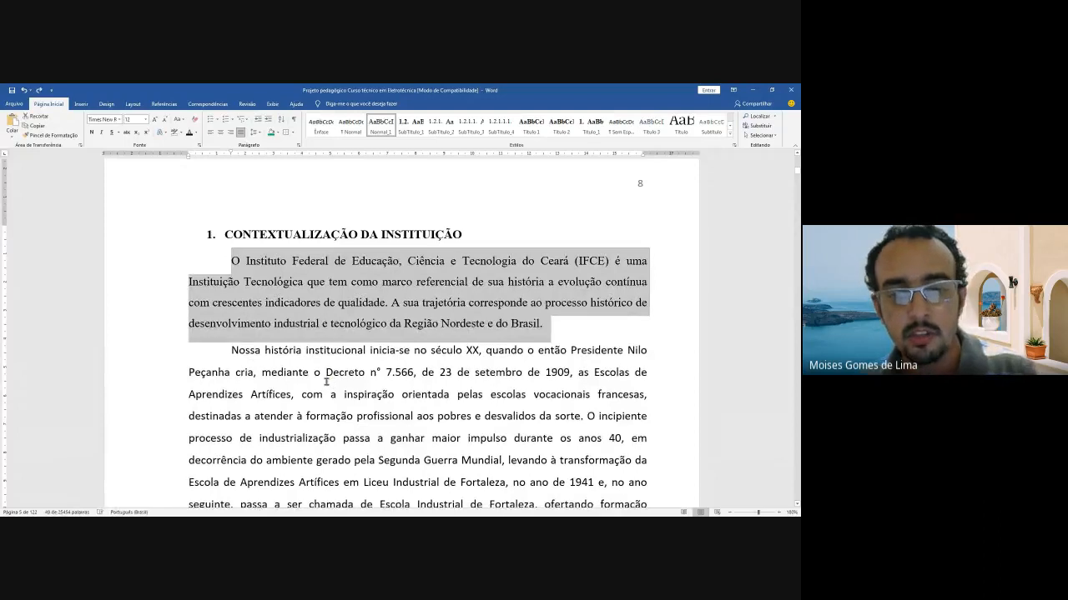
{"action": "left_click", "coordinate": [327, 380]}
Step: Try the right and inside horizontal borders on the paragraph beginning "O Instituto Federal de Educação"
{"action": "left_click_drag", "start_coordinate": [232, 263], "coordinate": [550, 328]}
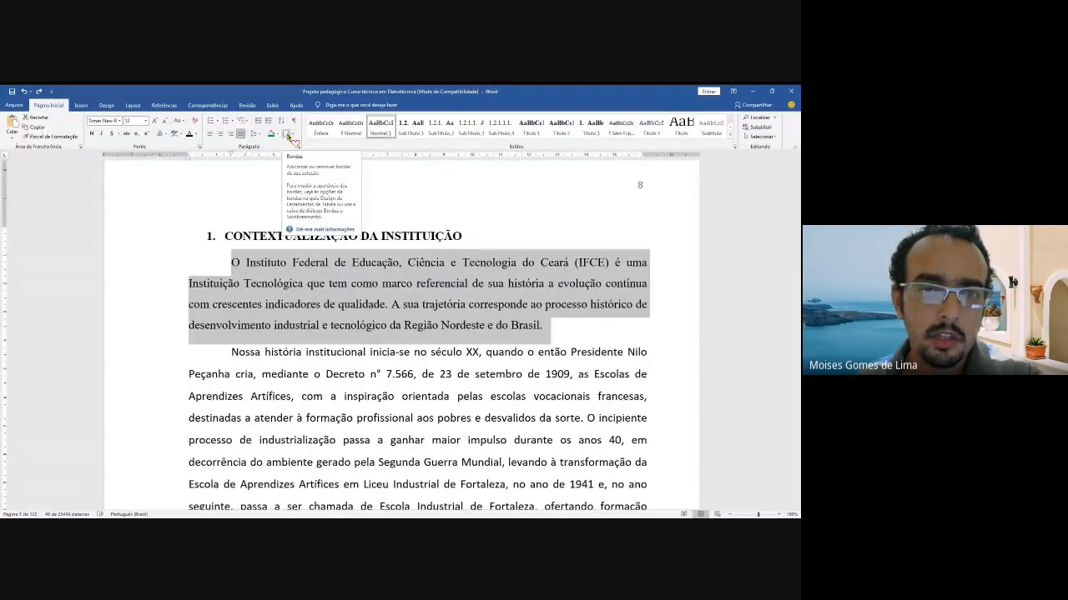
{"action": "left_click", "coordinate": [292, 135]}
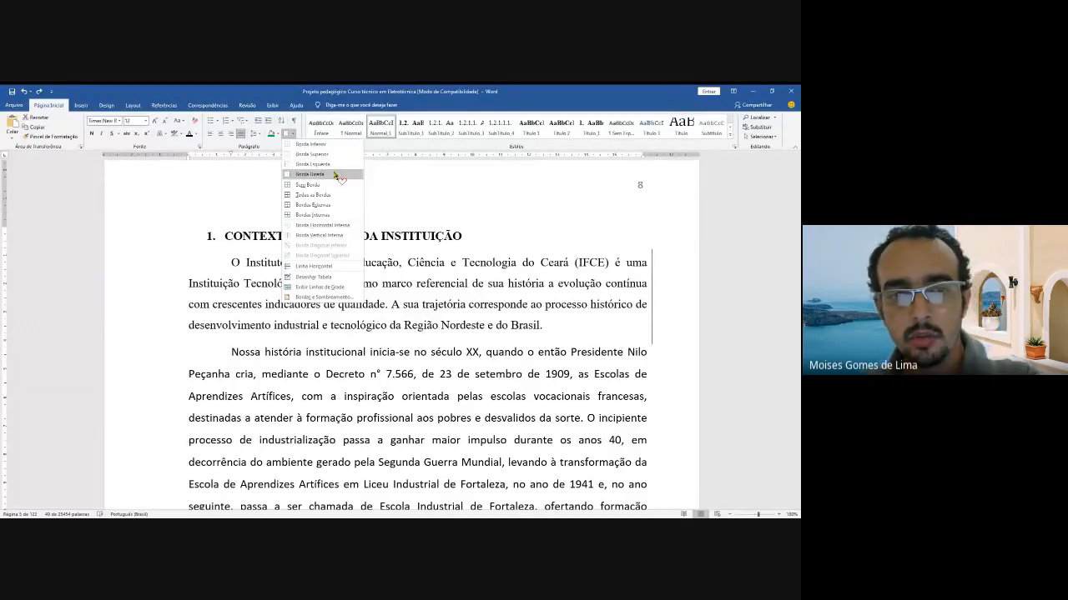
{"action": "left_click", "coordinate": [333, 226]}
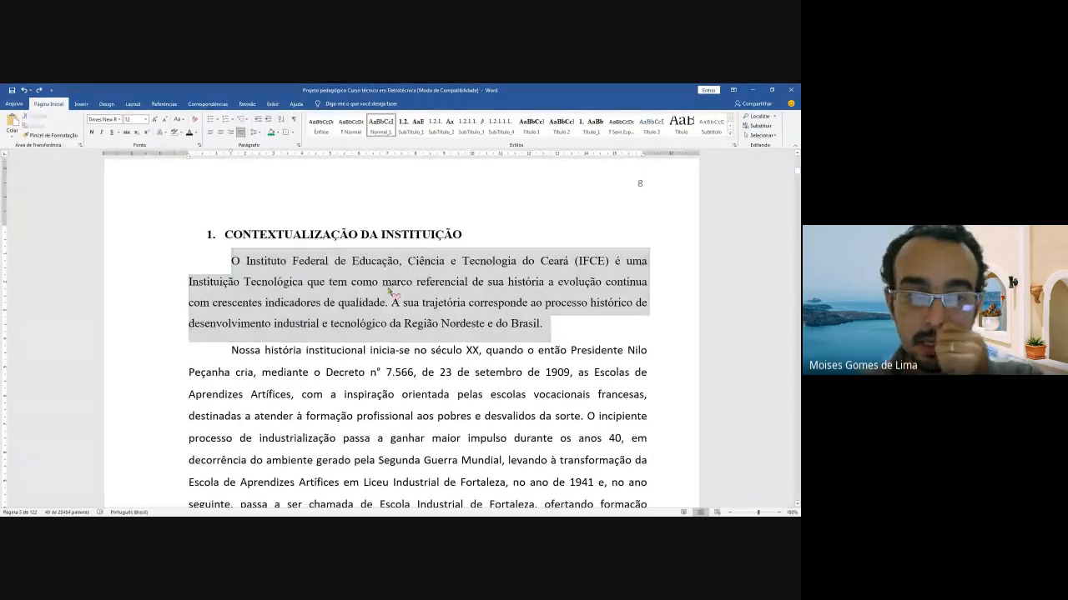
Step: Preview all borders on the first two paragraphs under "CONTEXTUALIZAÇÃO DA INSTITUIÇÃO" without applying them
{"action": "left_click", "coordinate": [231, 259]}
{"action": "left_click_drag", "start_coordinate": [231, 260], "coordinate": [500, 414]}
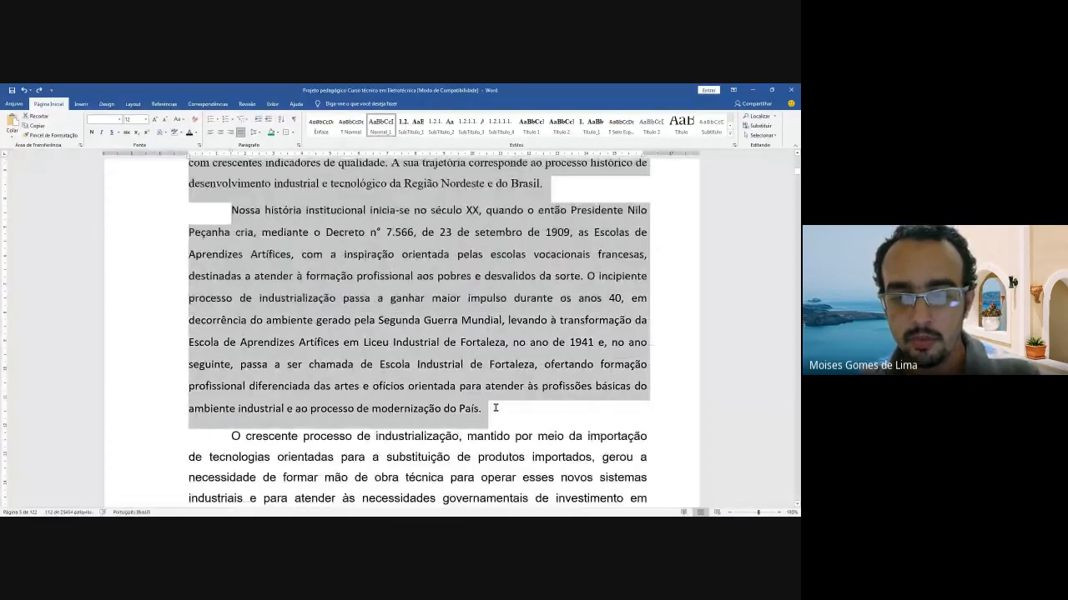
{"action": "scroll", "coordinate": [501, 415], "scroll_direction": "up", "scroll_amount": 3}
{"action": "left_click", "coordinate": [291, 134]}
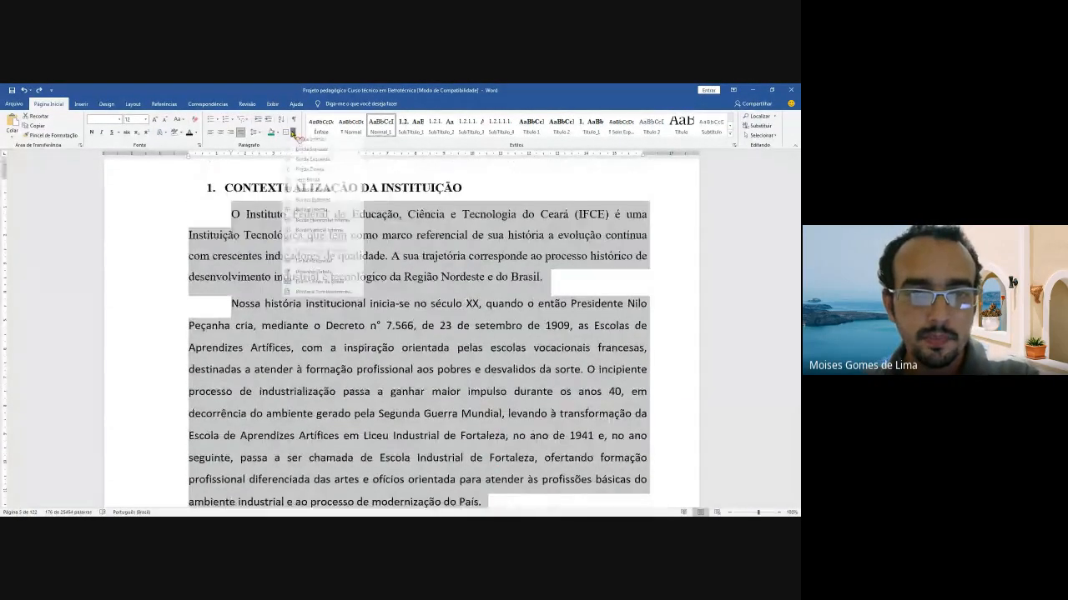
{"action": "left_click", "coordinate": [315, 215]}
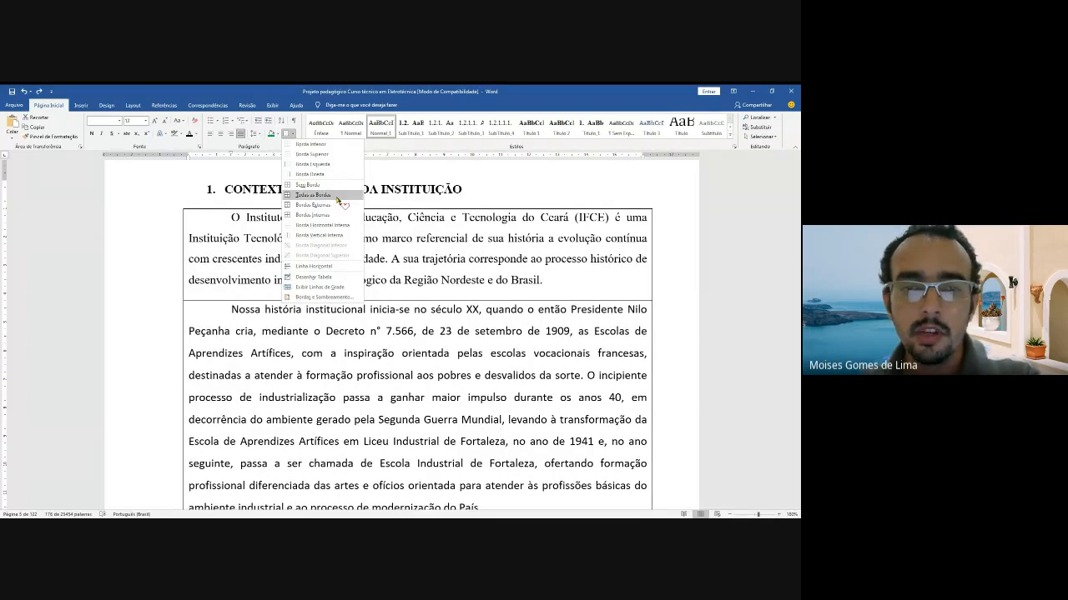
{"action": "left_click", "coordinate": [424, 252]}
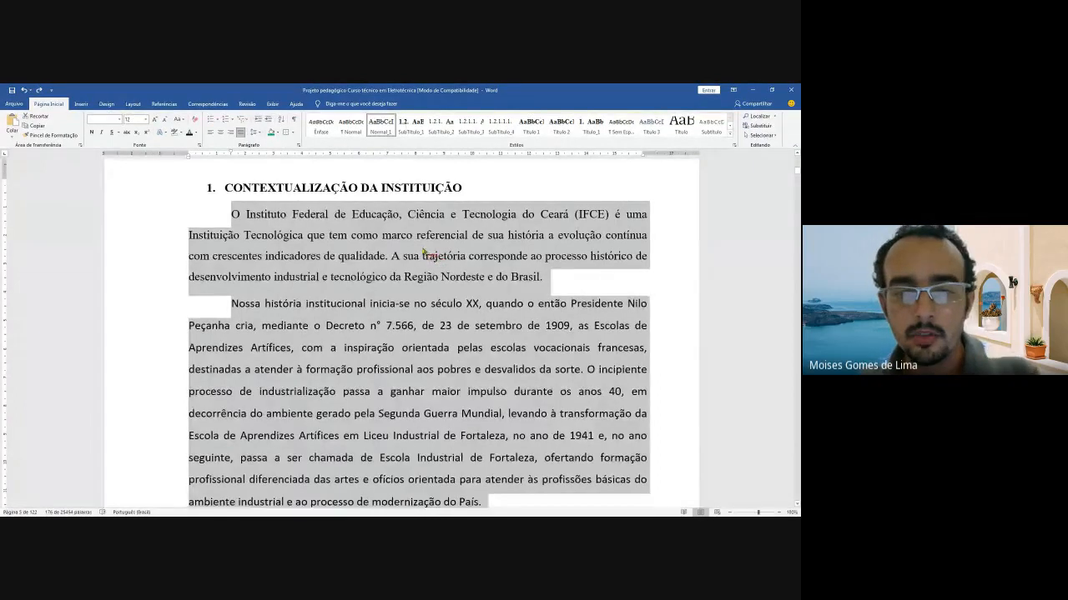
Step: Turn the three paragraphs under "Concepção Filosófica e Pedagógica" into a bulleted list with arrowhead bullets
{"action": "scroll", "coordinate": [423, 252], "scroll_direction": "down", "scroll_amount": 7, "text": "ctrl"}
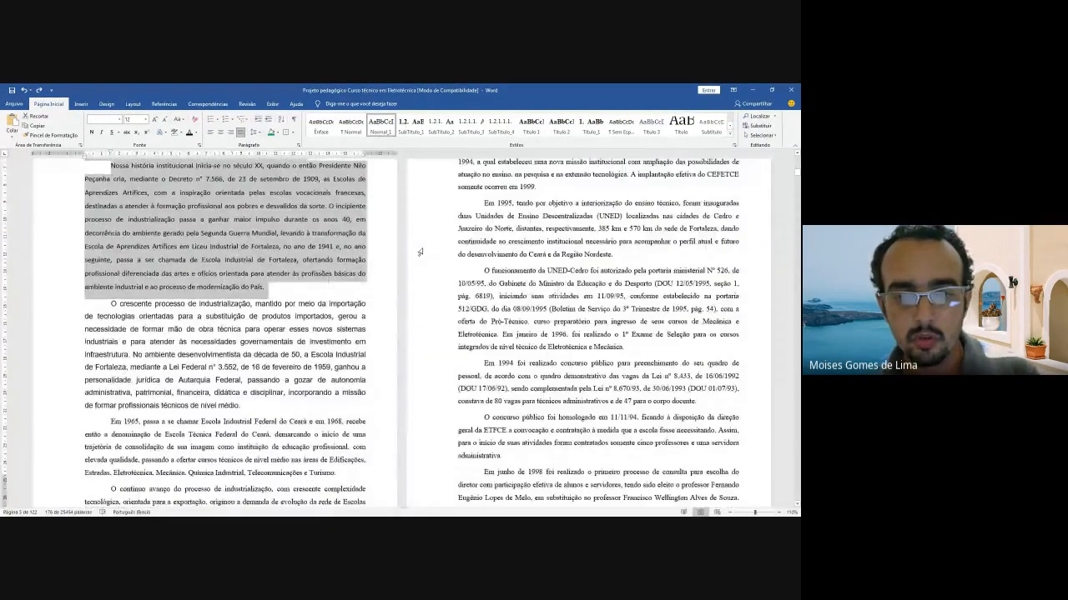
{"action": "scroll", "coordinate": [420, 251], "scroll_direction": "down", "scroll_amount": 15}
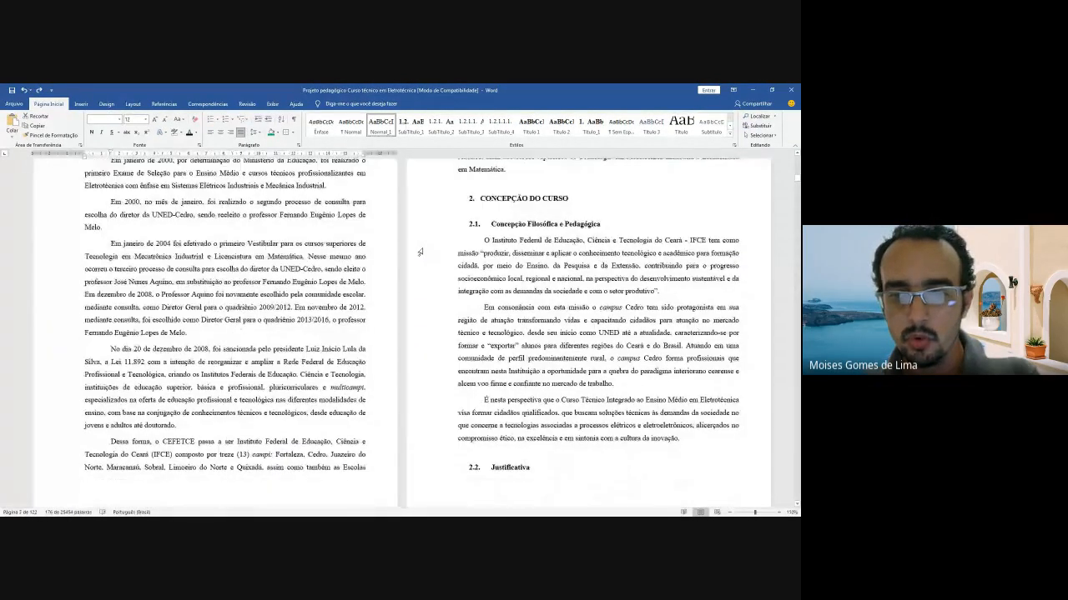
{"action": "left_click_drag", "start_coordinate": [479, 240], "coordinate": [688, 442]}
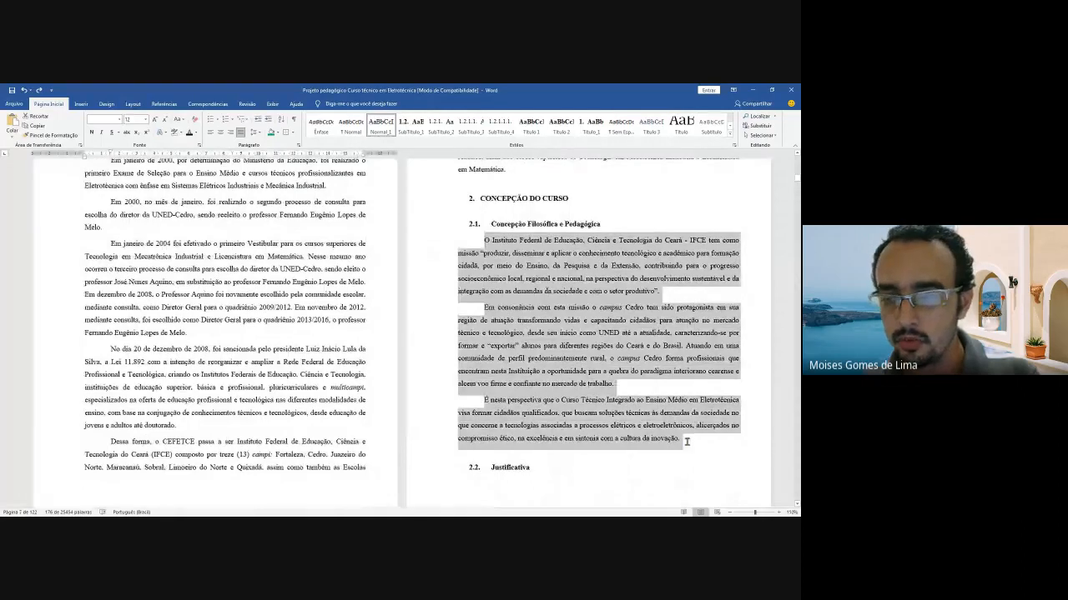
{"action": "left_click", "coordinate": [294, 133]}
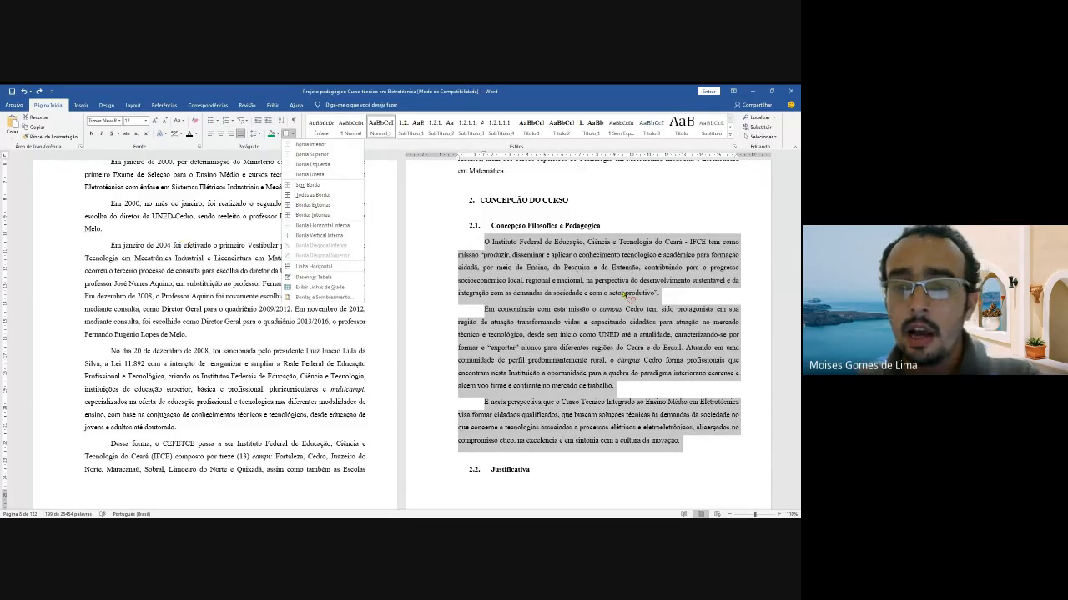
{"action": "key", "text": "Escape"}
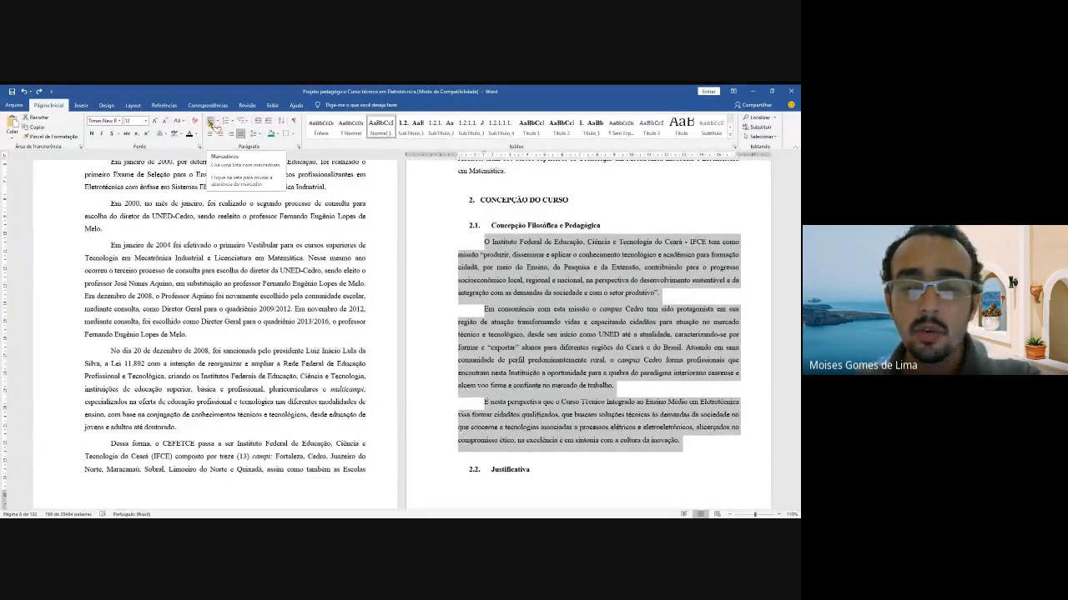
{"action": "left_click", "coordinate": [210, 122]}
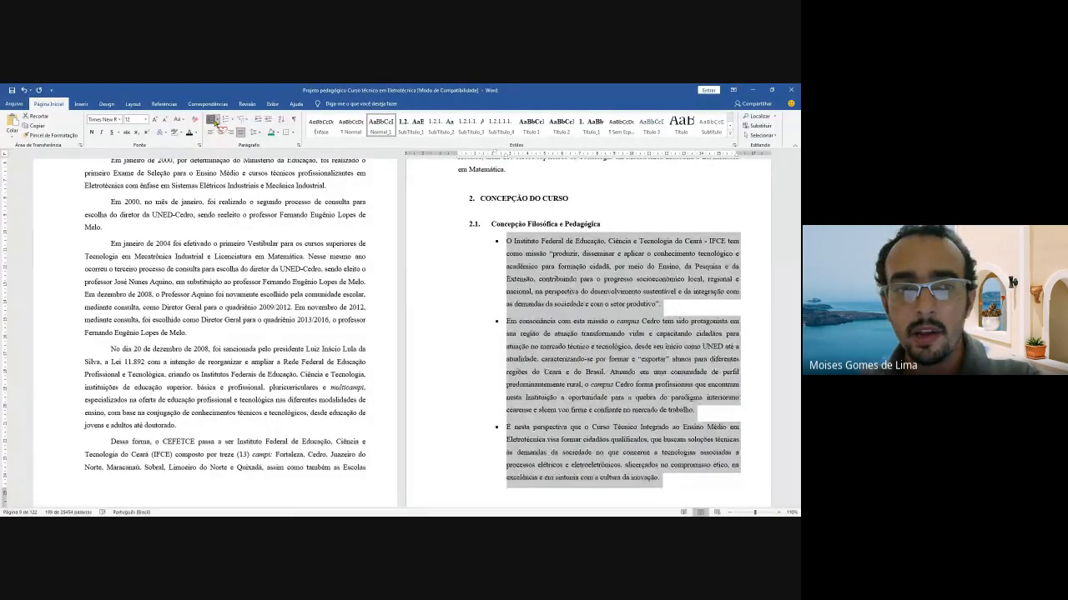
{"action": "left_click", "coordinate": [220, 121]}
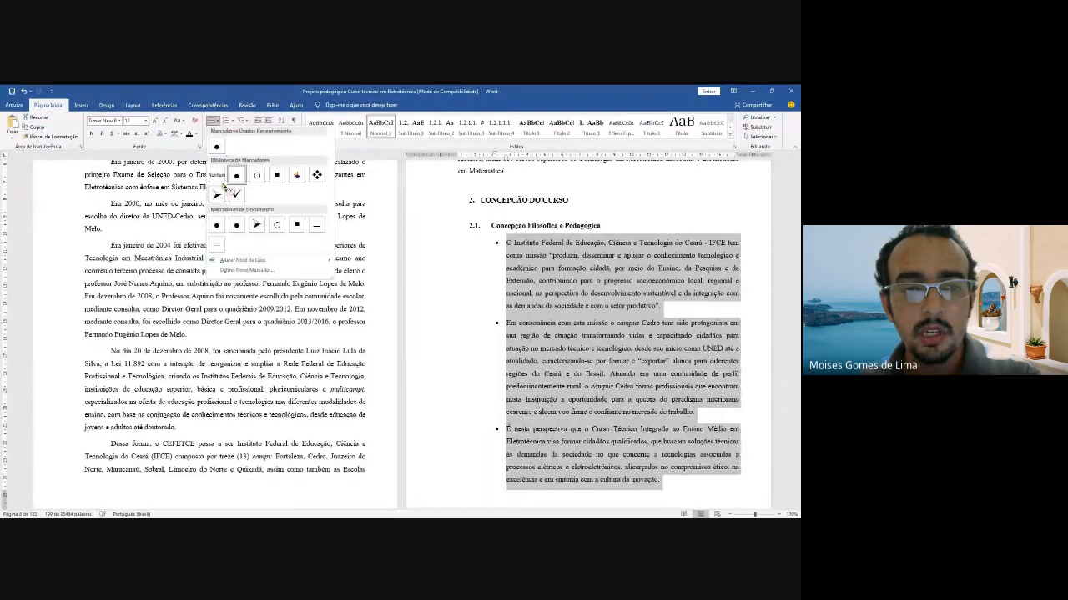
{"action": "left_click", "coordinate": [219, 194]}
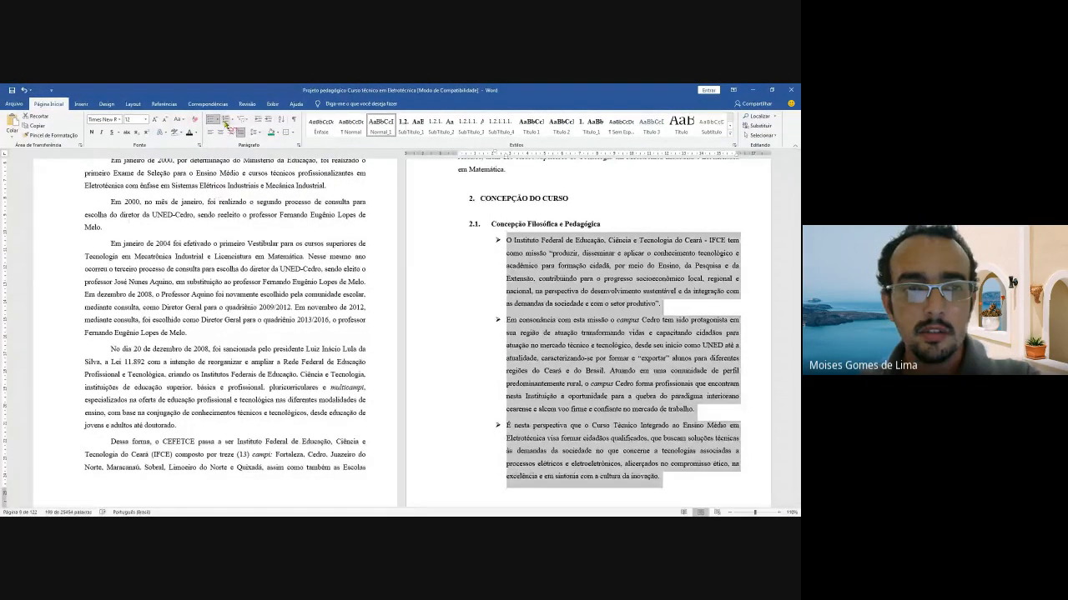
Step: Change the list's bullets to check marks and then to the multicoloured picture-like symbol
{"action": "left_click", "coordinate": [219, 122]}
{"action": "left_click", "coordinate": [236, 195]}
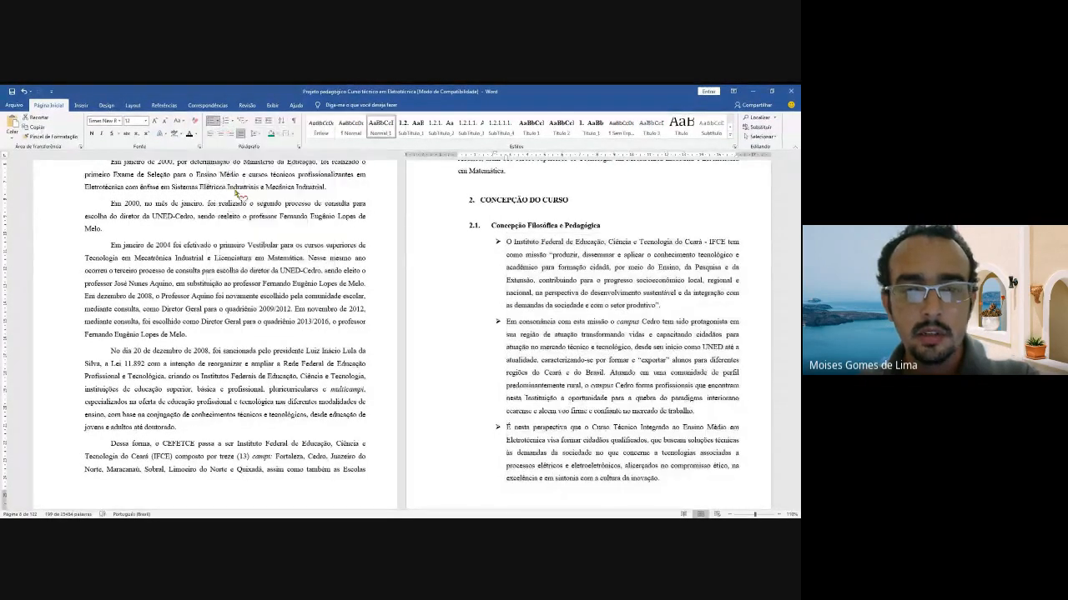
{"action": "left_click", "coordinate": [220, 122]}
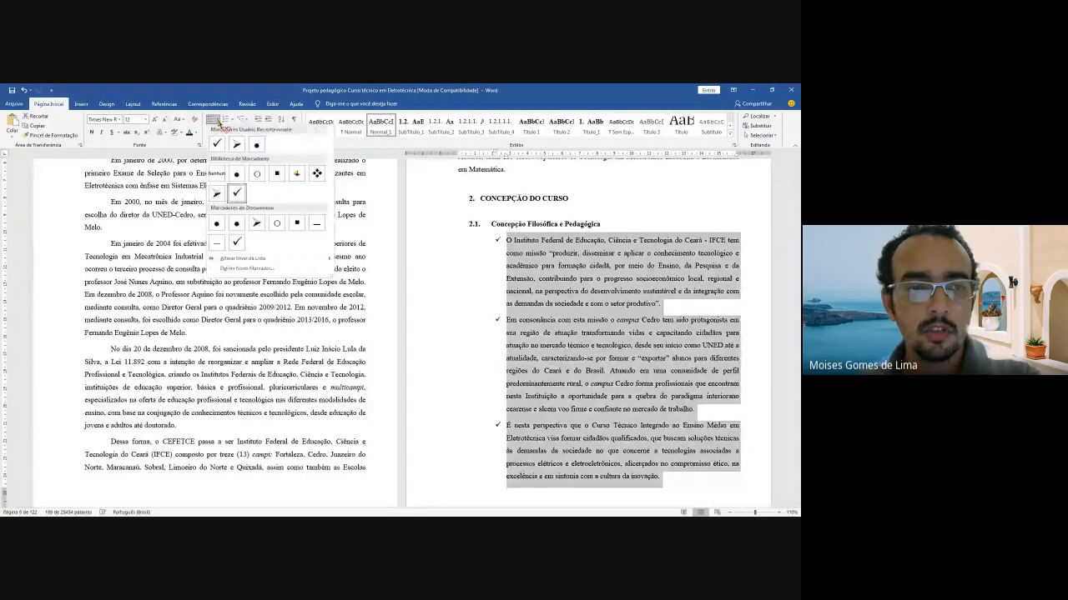
{"action": "left_click", "coordinate": [296, 175]}
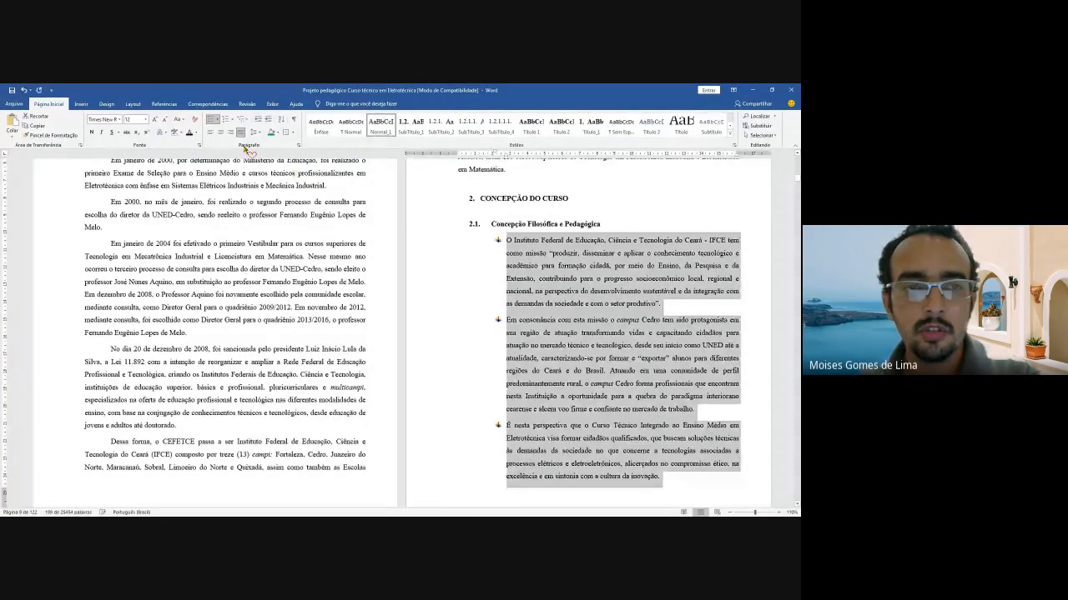
Step: Convert the three bulleted paragraphs under heading 2.1 into a 1., 2., 3. numbered list and look it over
{"action": "left_click", "coordinate": [220, 122]}
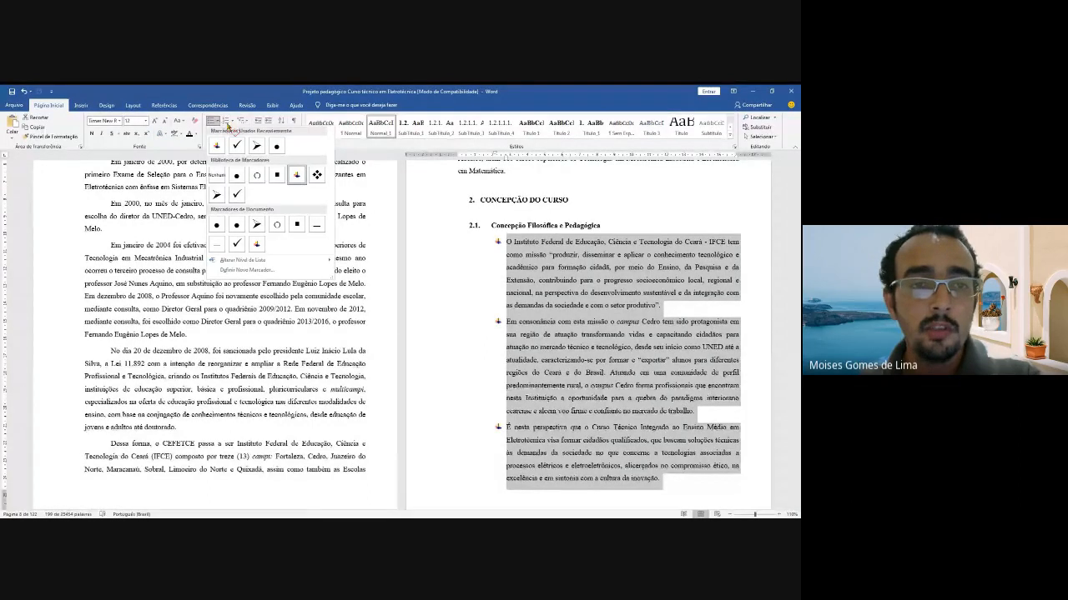
{"action": "left_click", "coordinate": [226, 122]}
{"action": "left_click", "coordinate": [225, 122]}
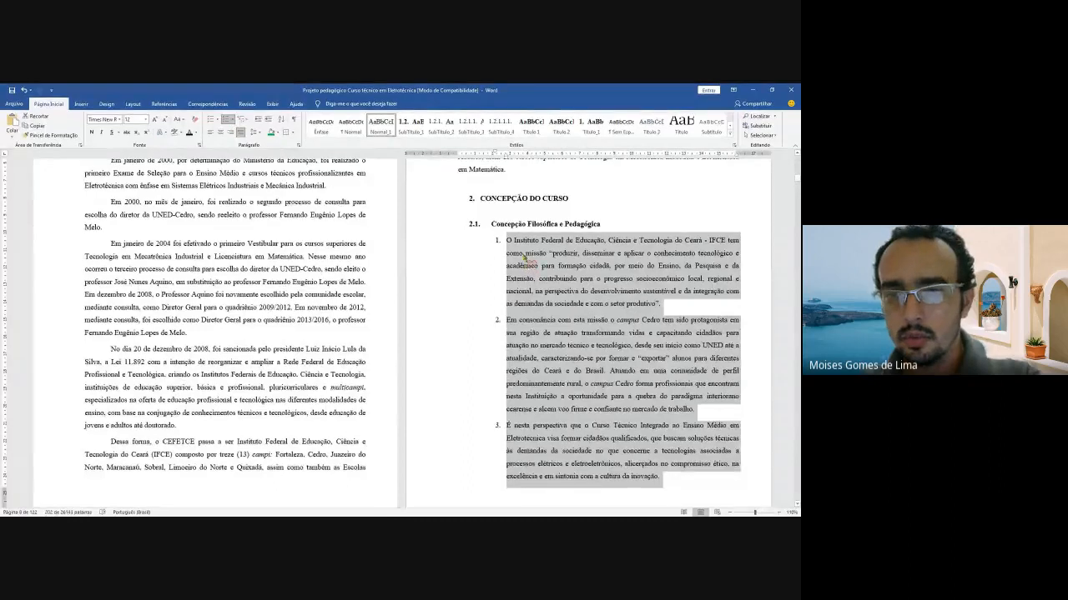
{"action": "scroll", "coordinate": [524, 258], "scroll_direction": "down", "scroll_amount": 2}
{"action": "scroll", "coordinate": [524, 258], "scroll_direction": "down", "scroll_amount": 2}
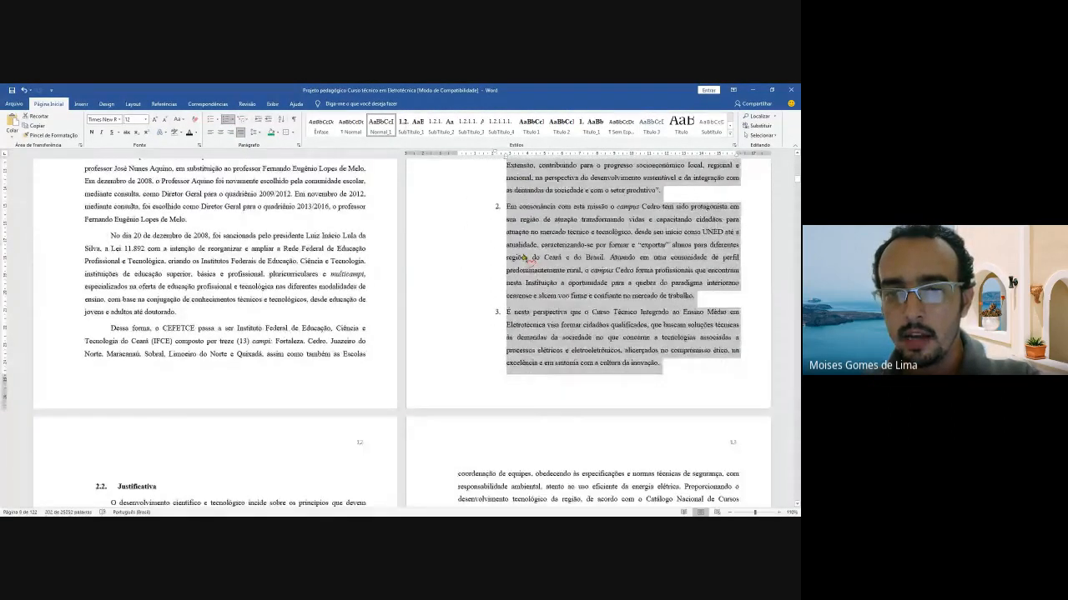
{"action": "scroll", "coordinate": [513, 234], "scroll_direction": "up", "scroll_amount": 4}
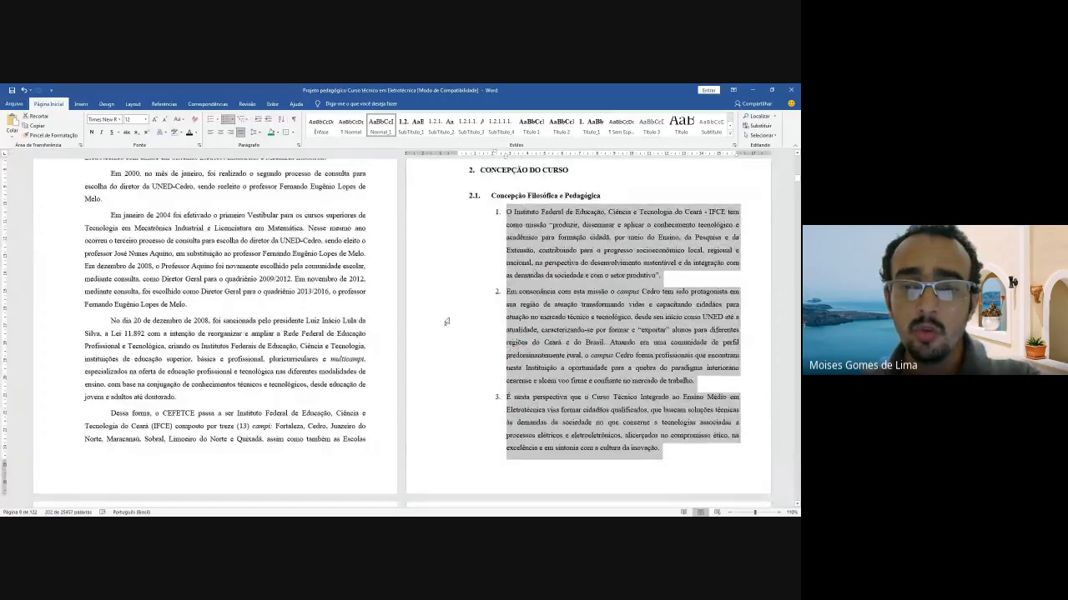
{"action": "scroll", "coordinate": [513, 251], "scroll_direction": "up", "scroll_amount": 2}
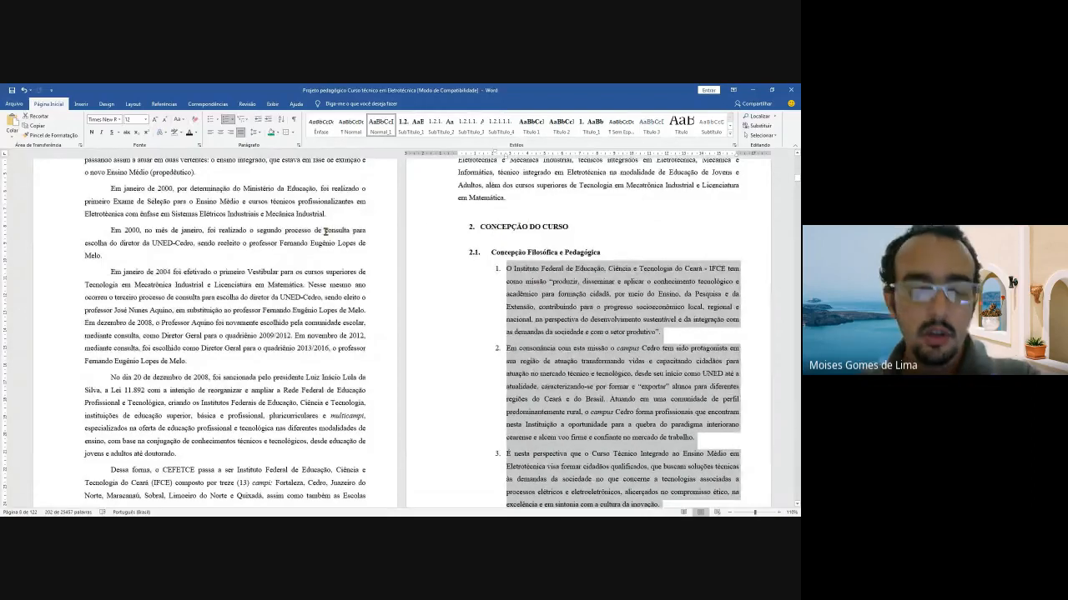
Step: Undo the numbering and bullet changes on the three paragraphs under "Concepção Filosófica e Pedagógica"
{"action": "key", "text": "ctrl+z"}
{"action": "key", "text": "ctrl+z"}
{"action": "key", "text": "ctrl+z"}
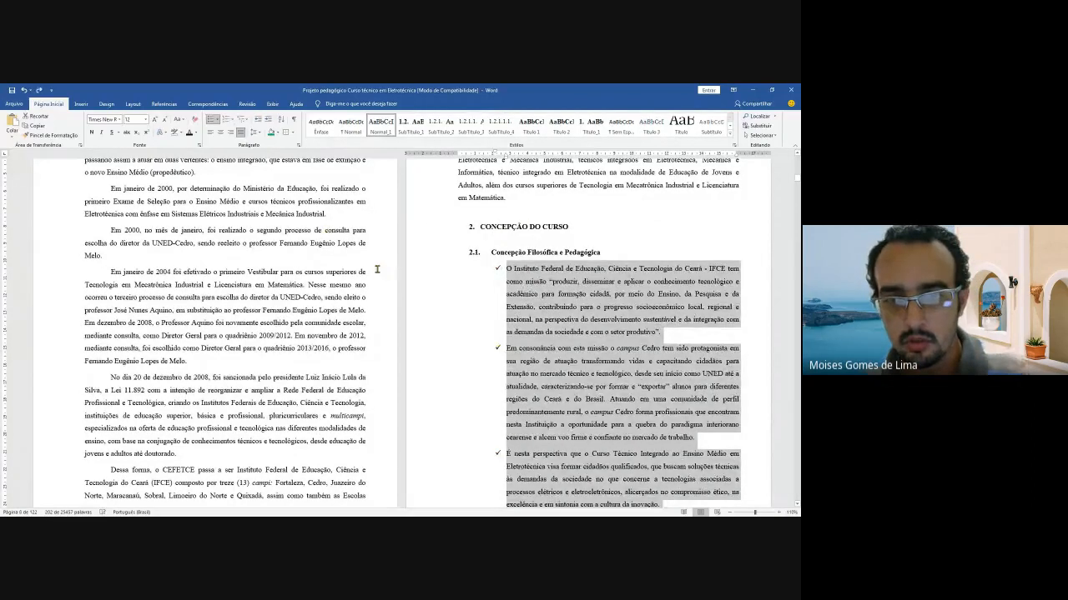
{"action": "key", "text": "ctrl+z"}
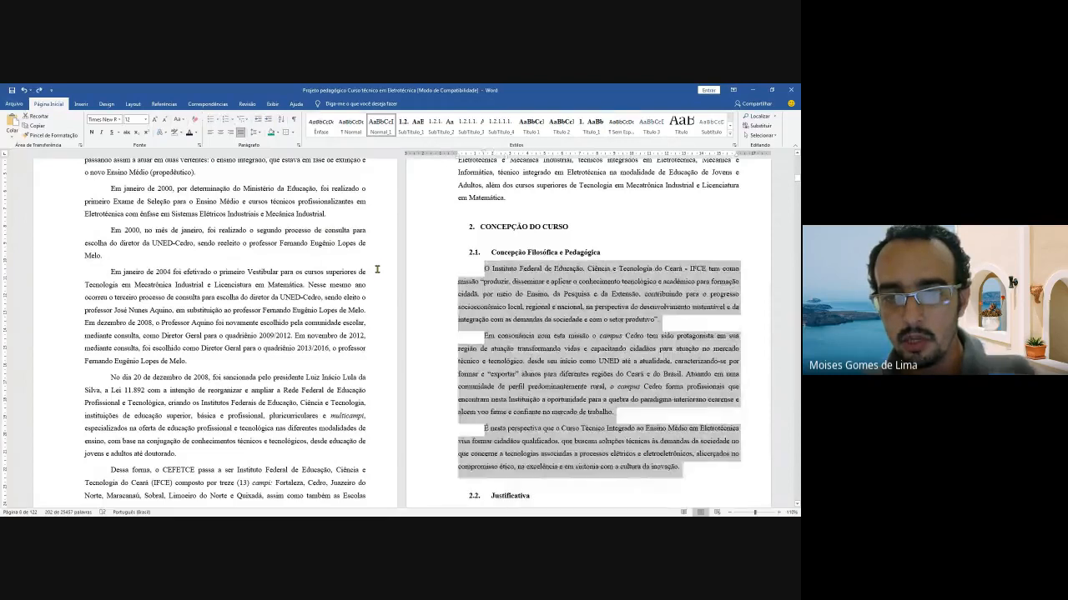
Step: Compare the numbering levels and styles of the headings "CONCEPÇÃO DO CURSO" and "Concepção Filosófica e Pedagógica"
{"action": "left_click", "coordinate": [509, 252]}
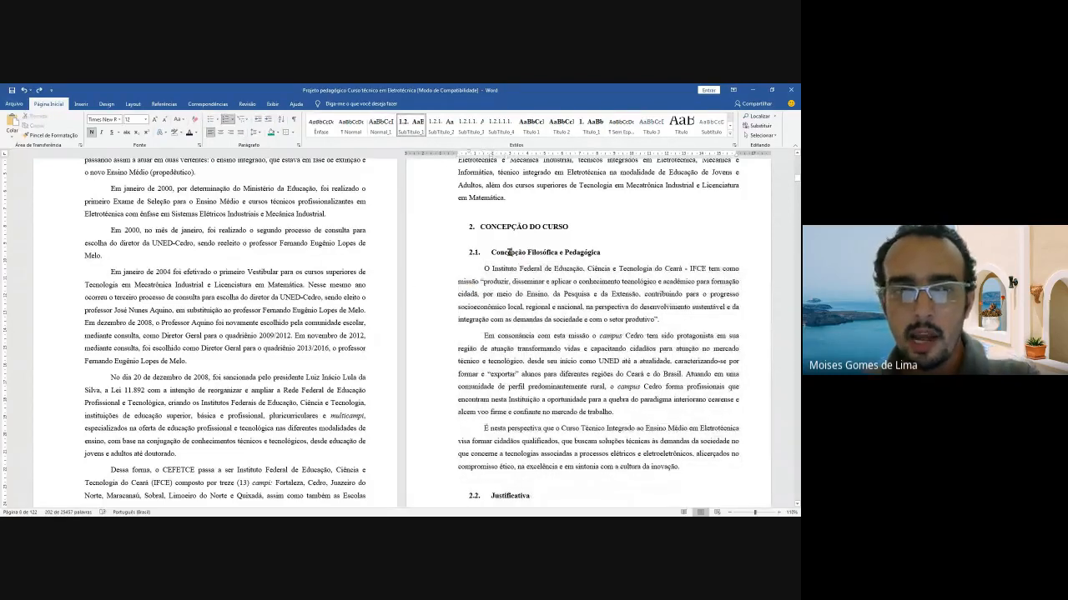
{"action": "left_click", "coordinate": [505, 226]}
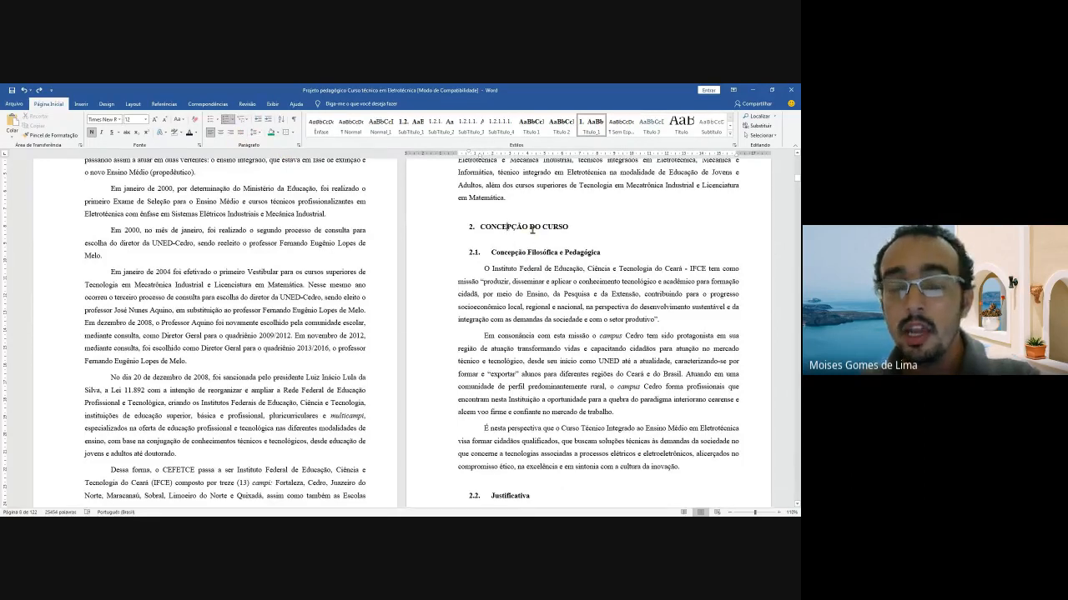
{"action": "left_click", "coordinate": [524, 252]}
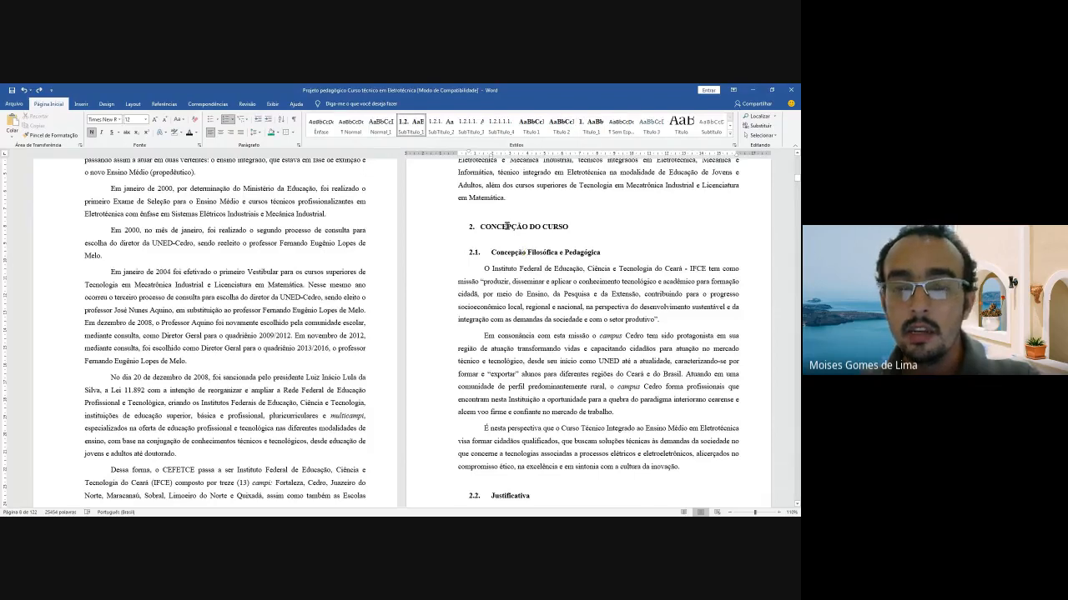
{"action": "left_click", "coordinate": [507, 226]}
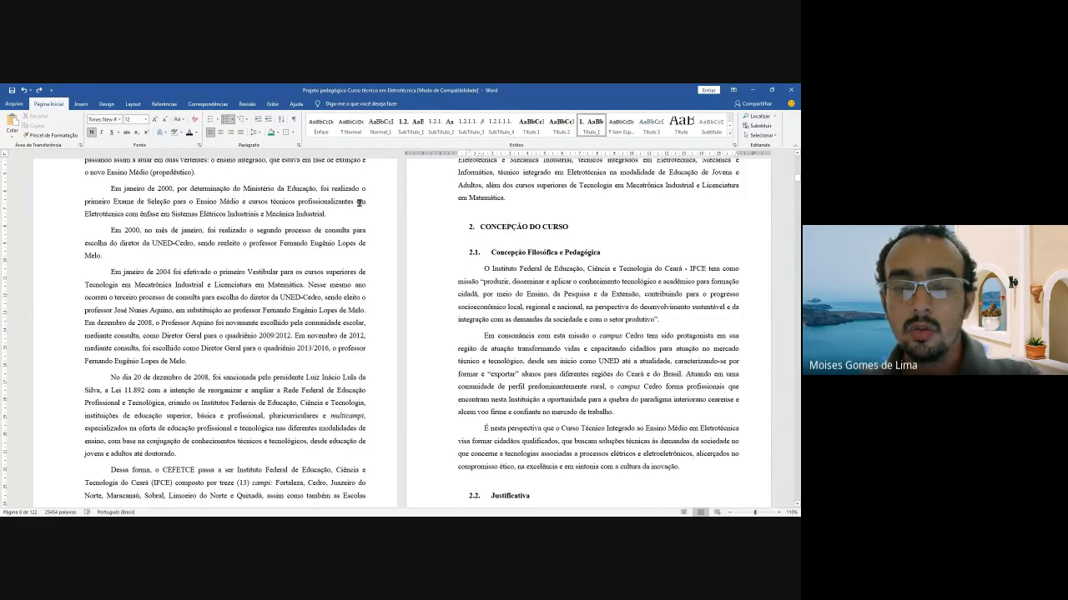
{"action": "left_click", "coordinate": [522, 251]}
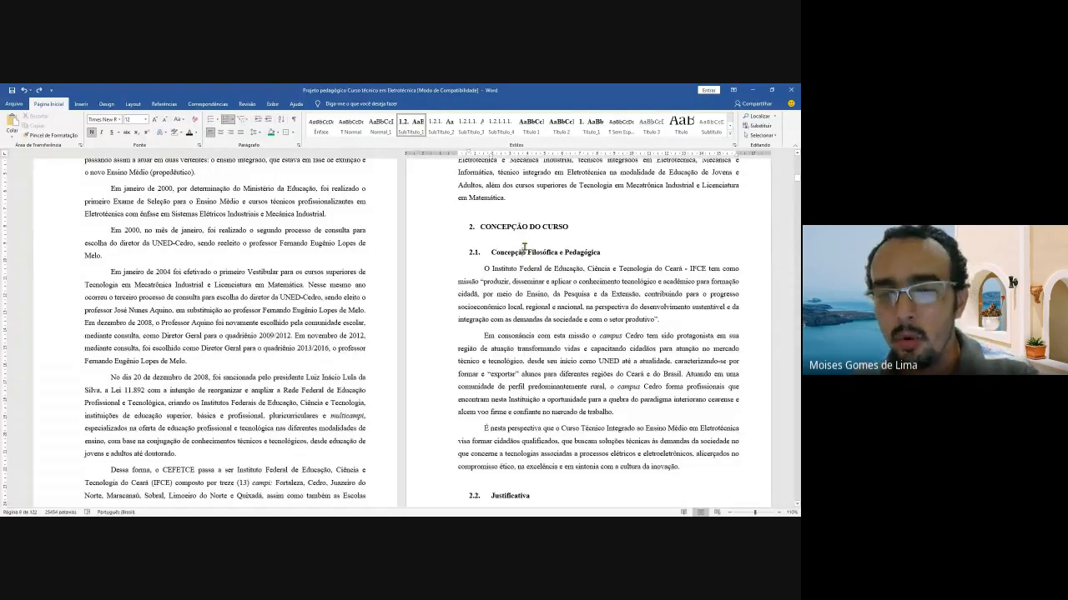
{"action": "left_click", "coordinate": [503, 226]}
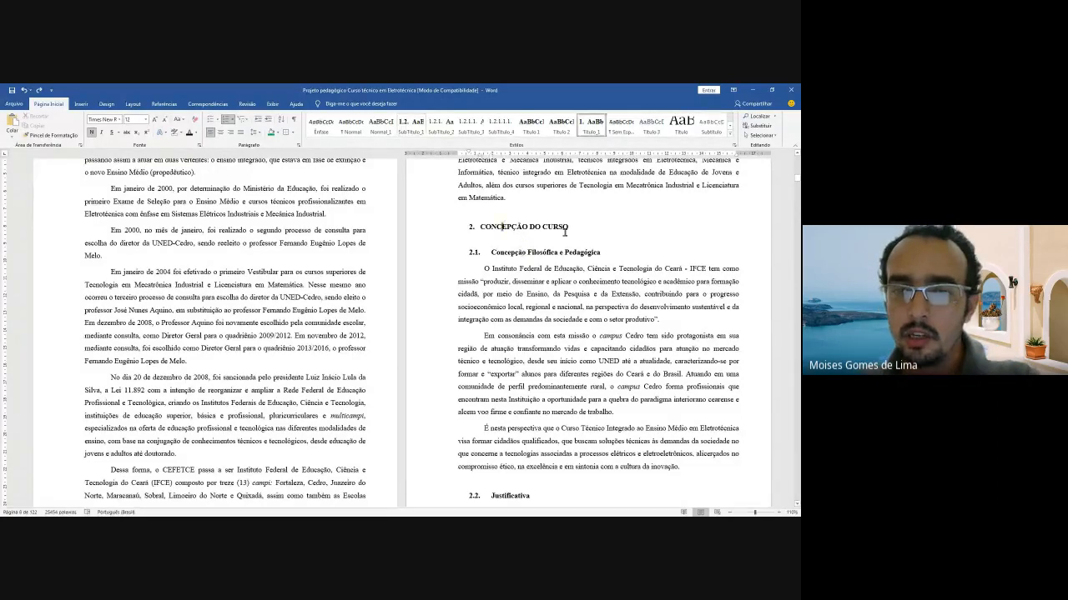
{"action": "left_click_drag", "start_coordinate": [578, 227], "coordinate": [512, 228]}
{"action": "left_click", "coordinate": [517, 252]}
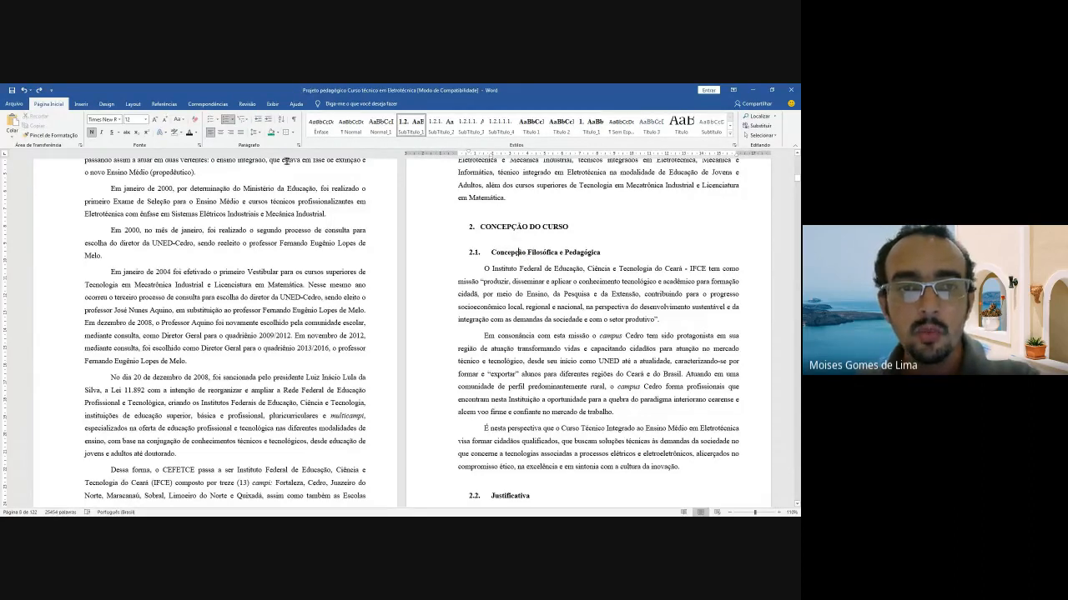
Step: Promote the heading "Concepção Filosófica e Pedagógica" to the first numbering level, then demote it back to the second
{"action": "left_click", "coordinate": [258, 120]}
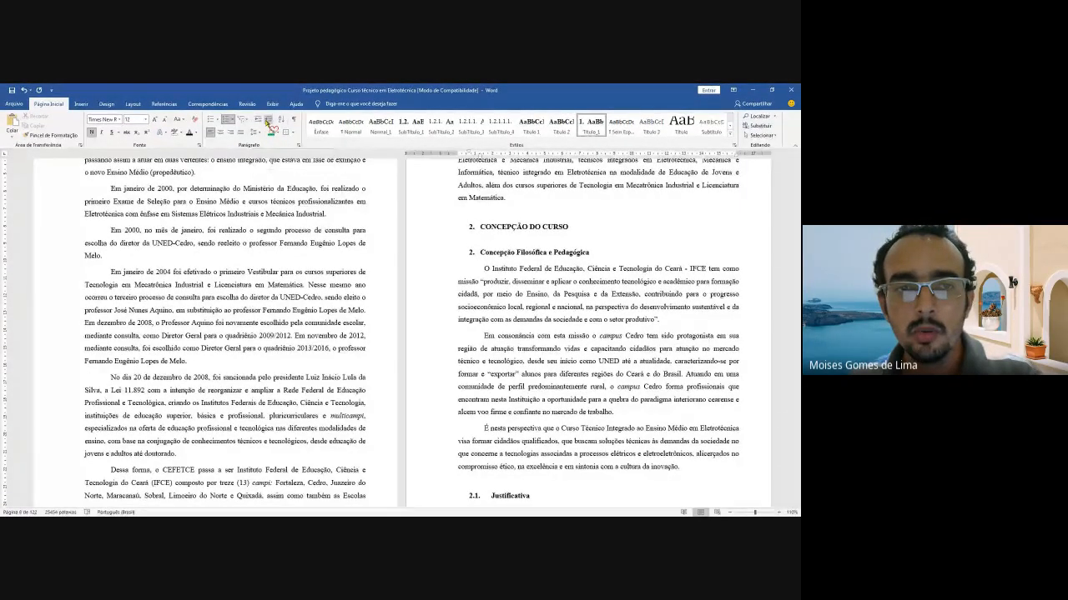
{"action": "left_click", "coordinate": [267, 121]}
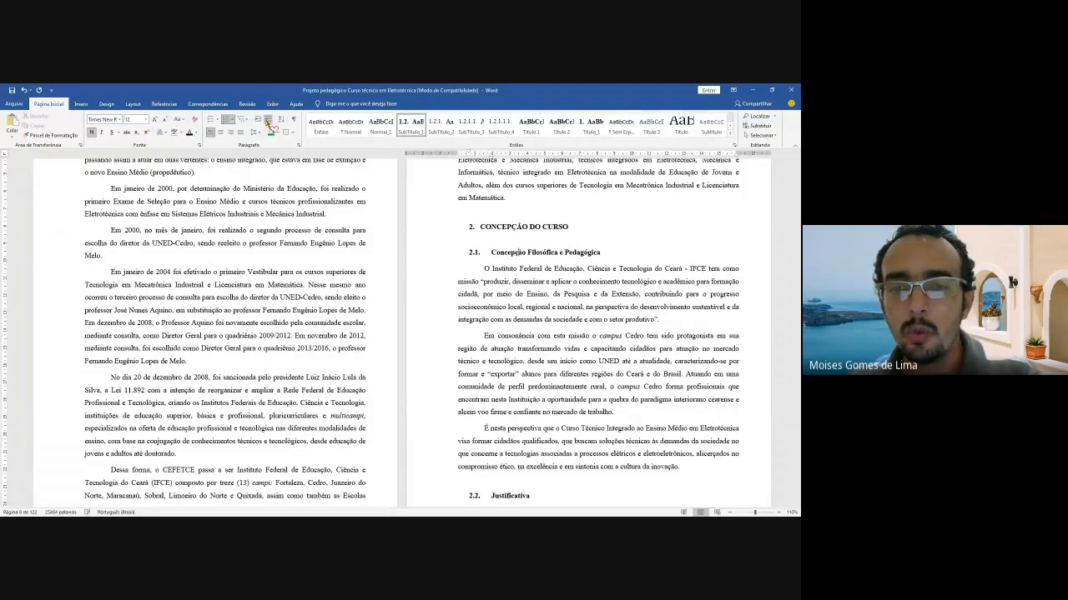
Step: Demote the heading "Concepção Filosófica e Pedagógica" step by step to the fifth numbering level, then restore it to level 2.1
{"action": "left_click", "coordinate": [268, 123]}
{"action": "left_click", "coordinate": [516, 252]}
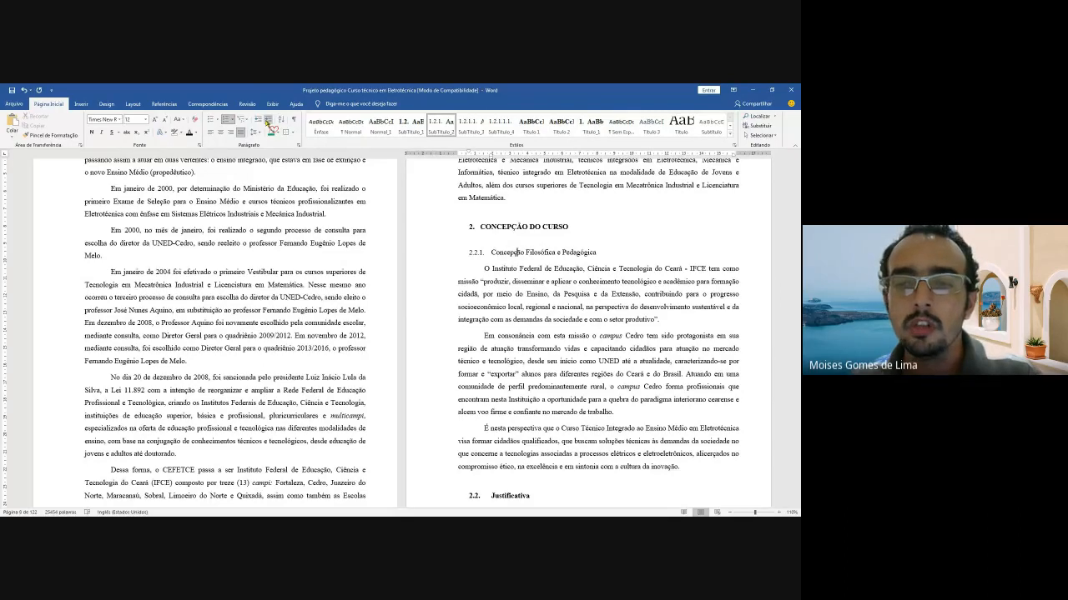
{"action": "left_click", "coordinate": [267, 122]}
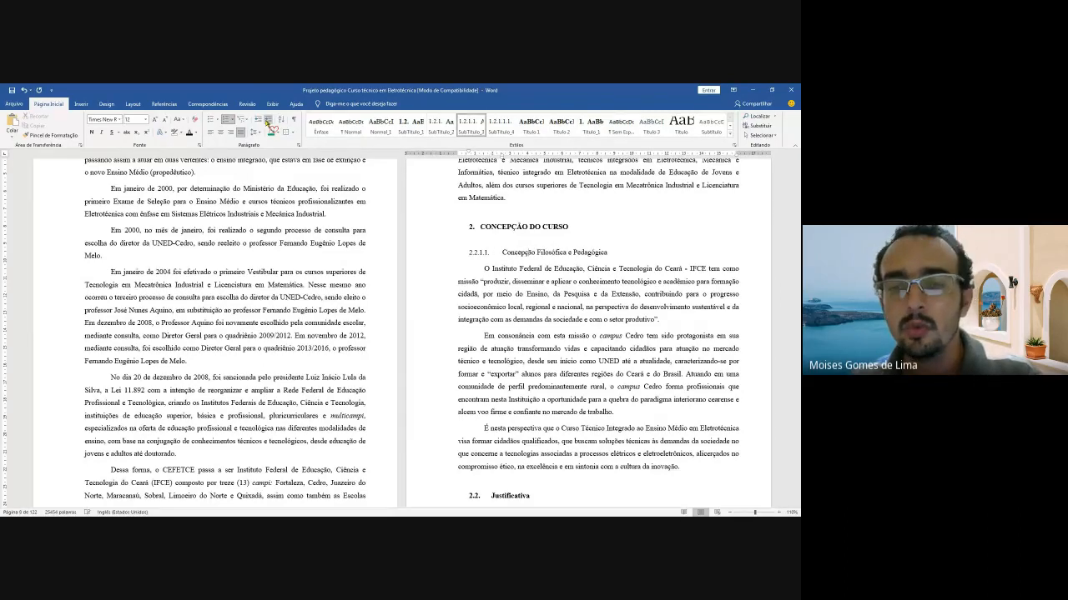
{"action": "left_click", "coordinate": [531, 252]}
{"action": "left_click", "coordinate": [266, 122]}
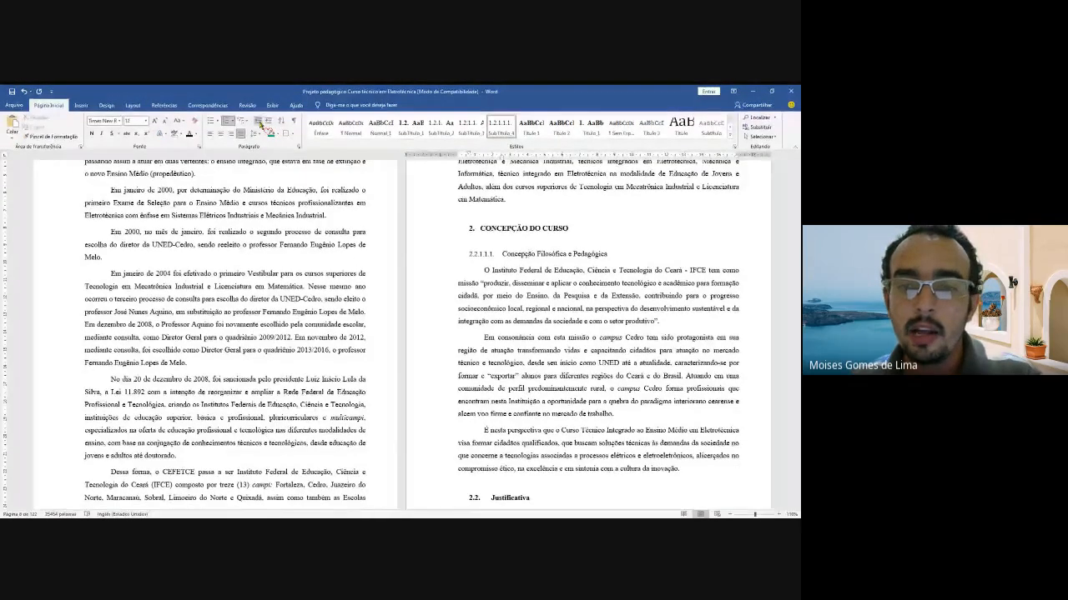
{"action": "left_click", "coordinate": [260, 122]}
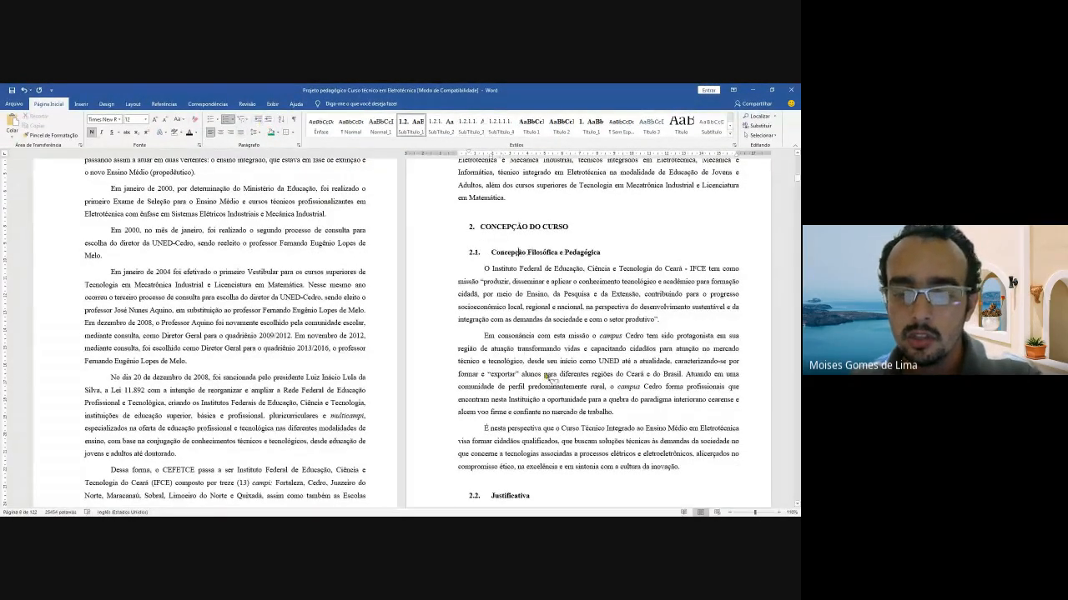
{"action": "scroll", "coordinate": [509, 325], "scroll_direction": "down", "scroll_amount": 1}
{"action": "scroll", "coordinate": [509, 324], "scroll_direction": "down", "scroll_amount": 5}
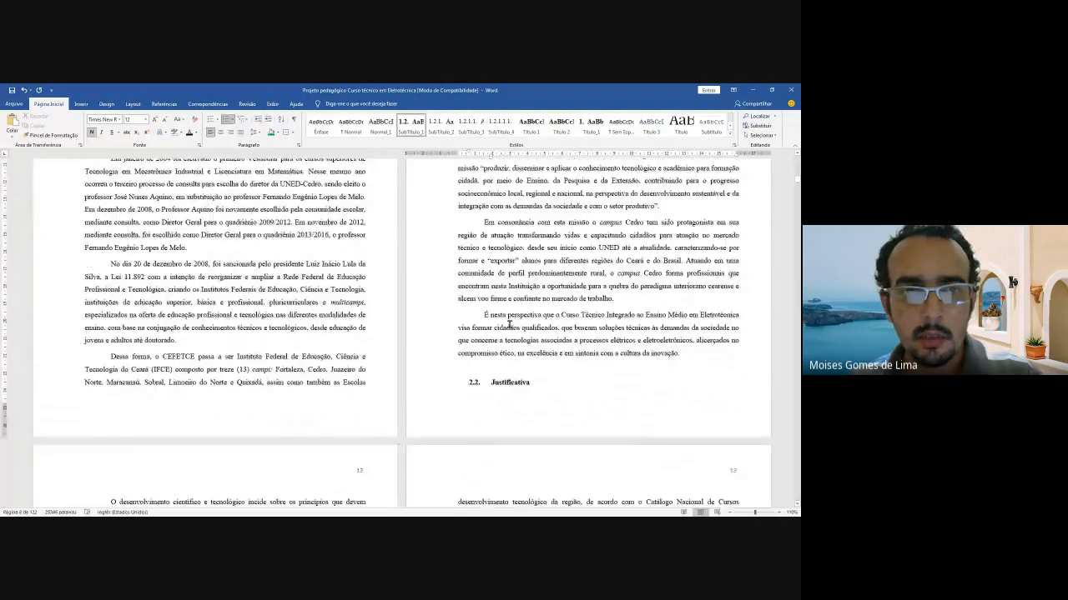